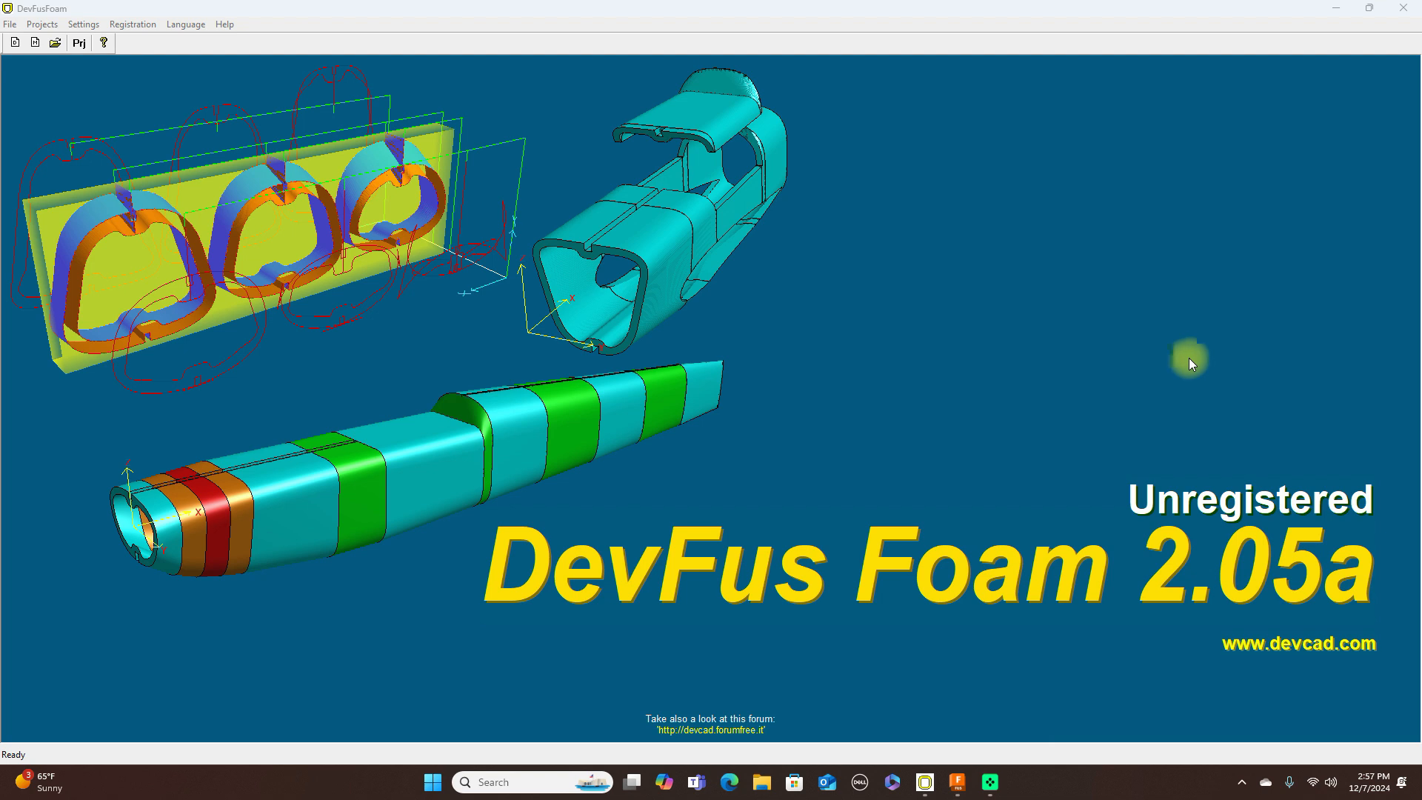
# Step: Open the F-104 example project for modification from the projects list
pyautogui.click(245, 218)
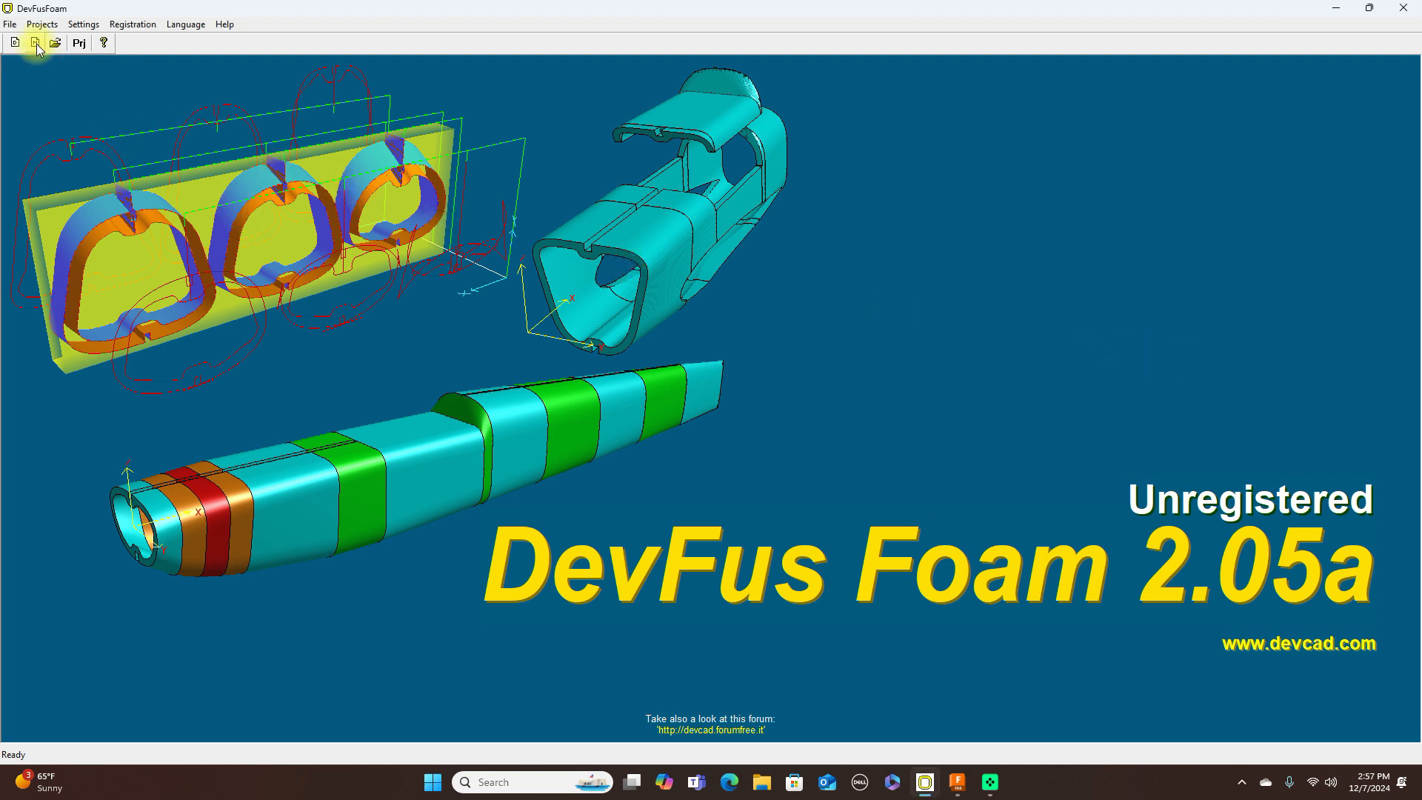
pyautogui.click(34, 42)
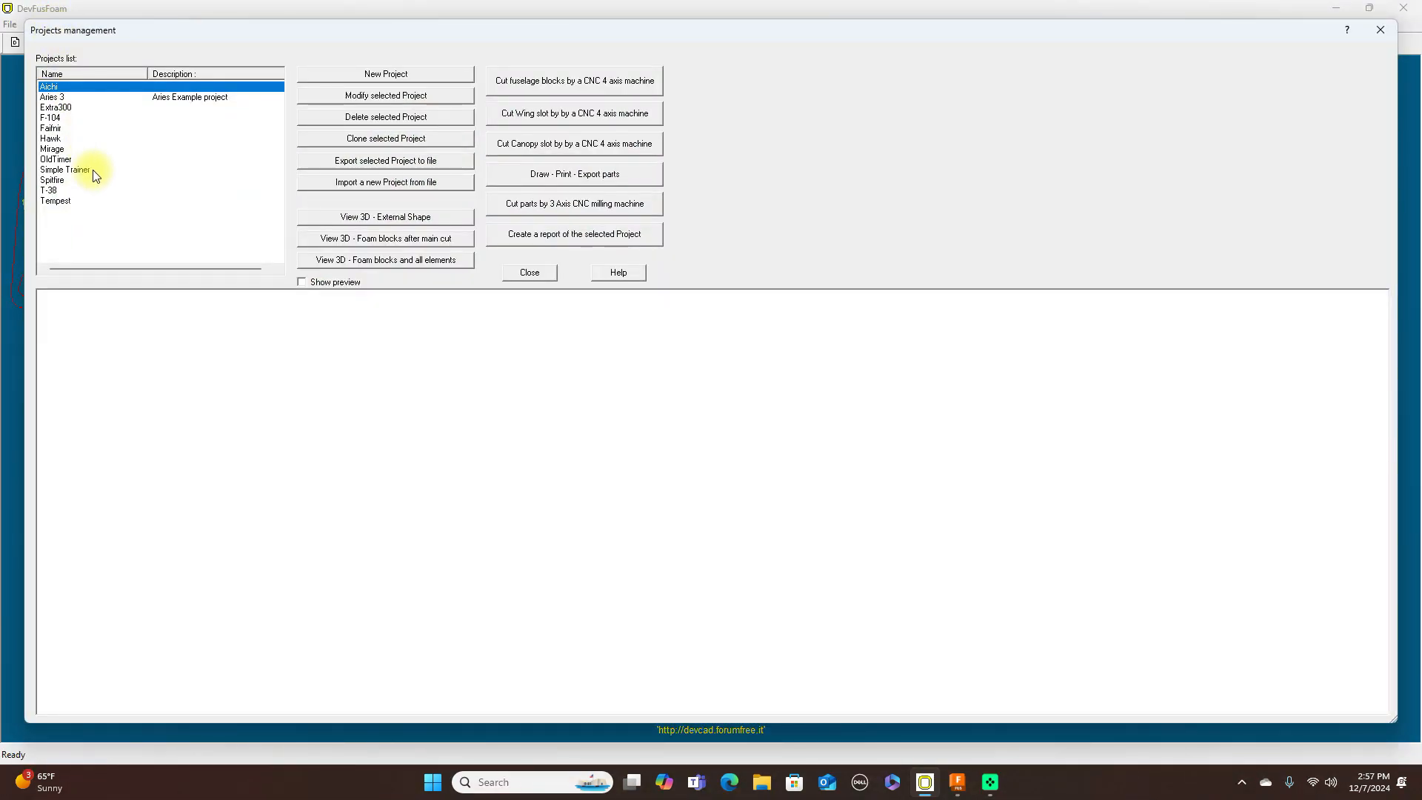
pyautogui.doubleClick(73, 117)
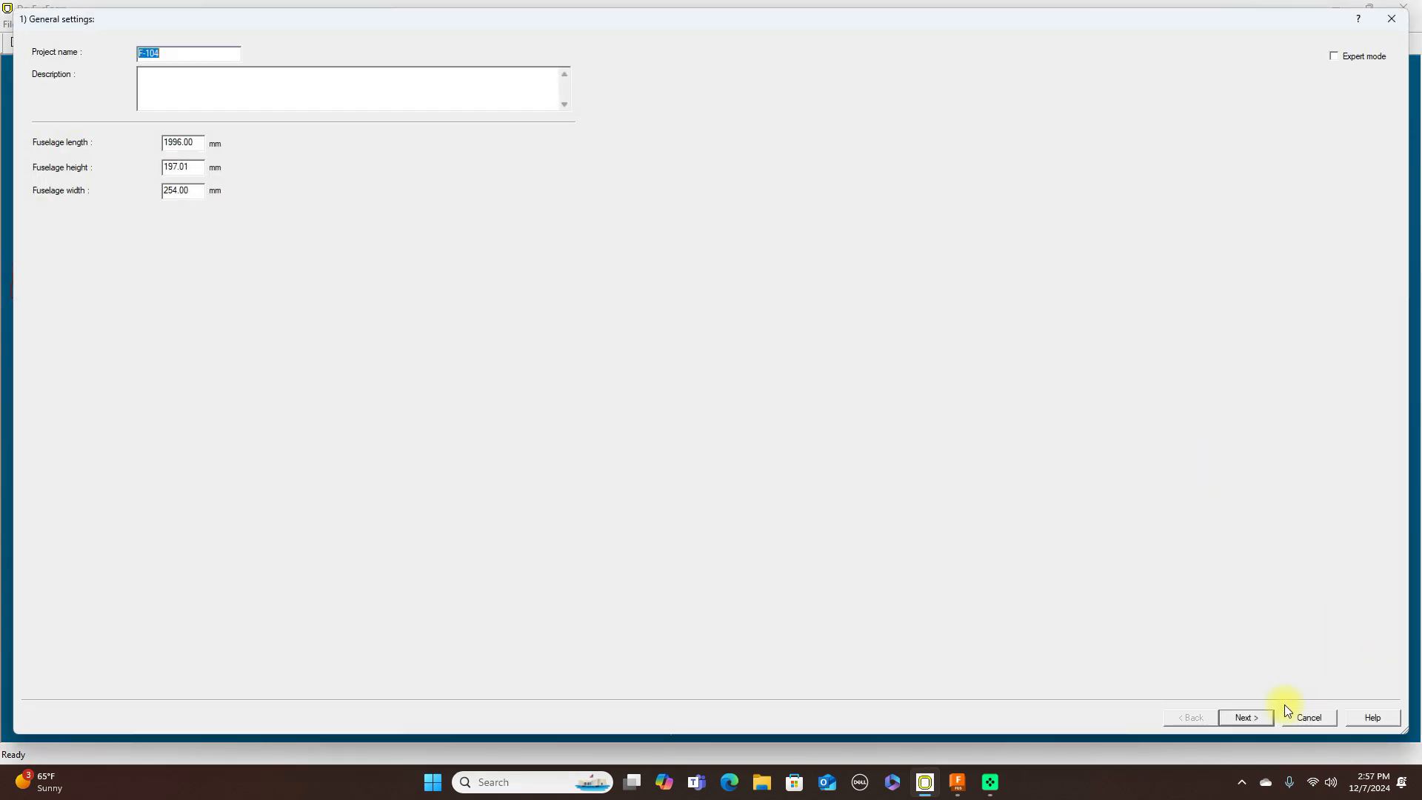
# Step: Review each wizard page of the F-104 project, from general settings and background images through canopy slots to the last page
pyautogui.click(1263, 718)
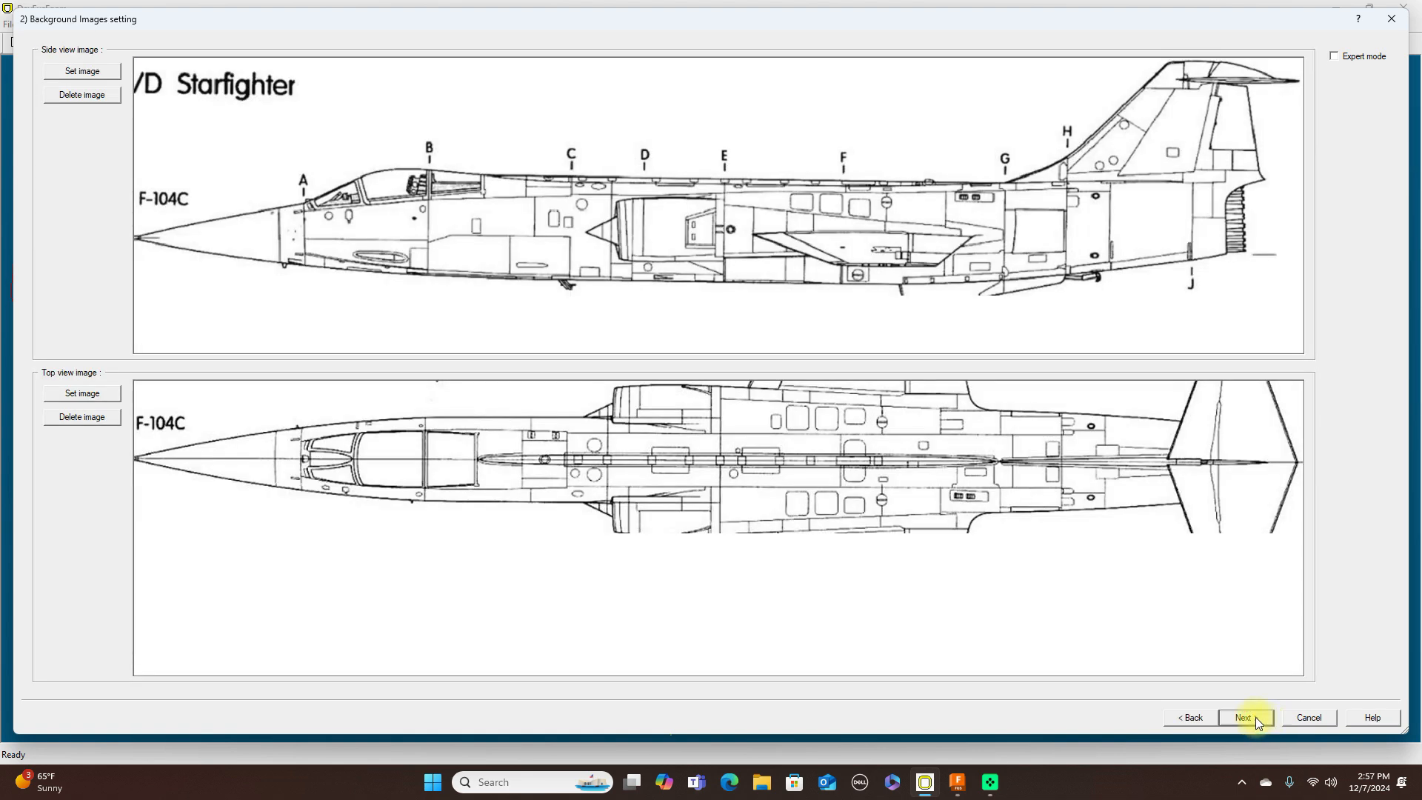
pyautogui.click(1255, 717)
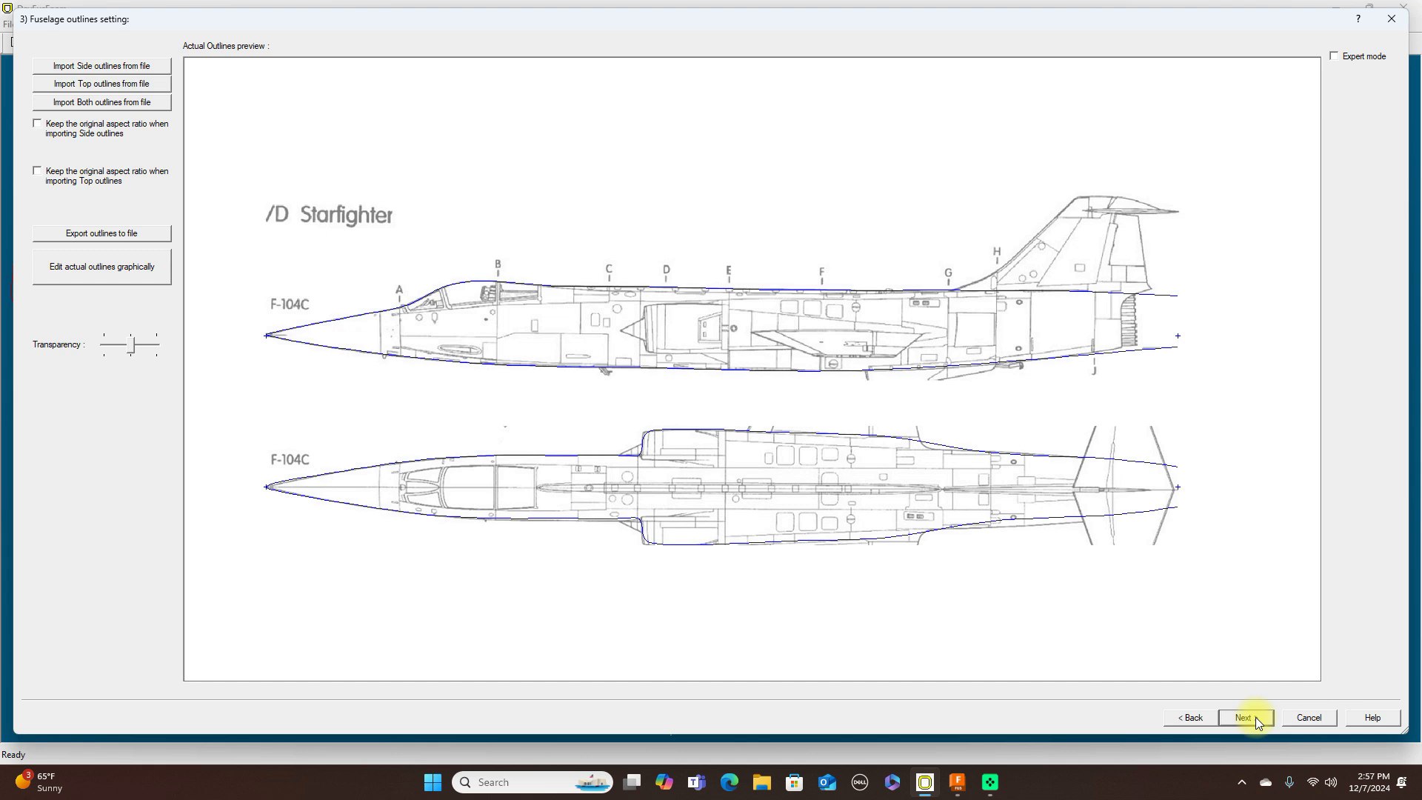
pyautogui.click(1244, 716)
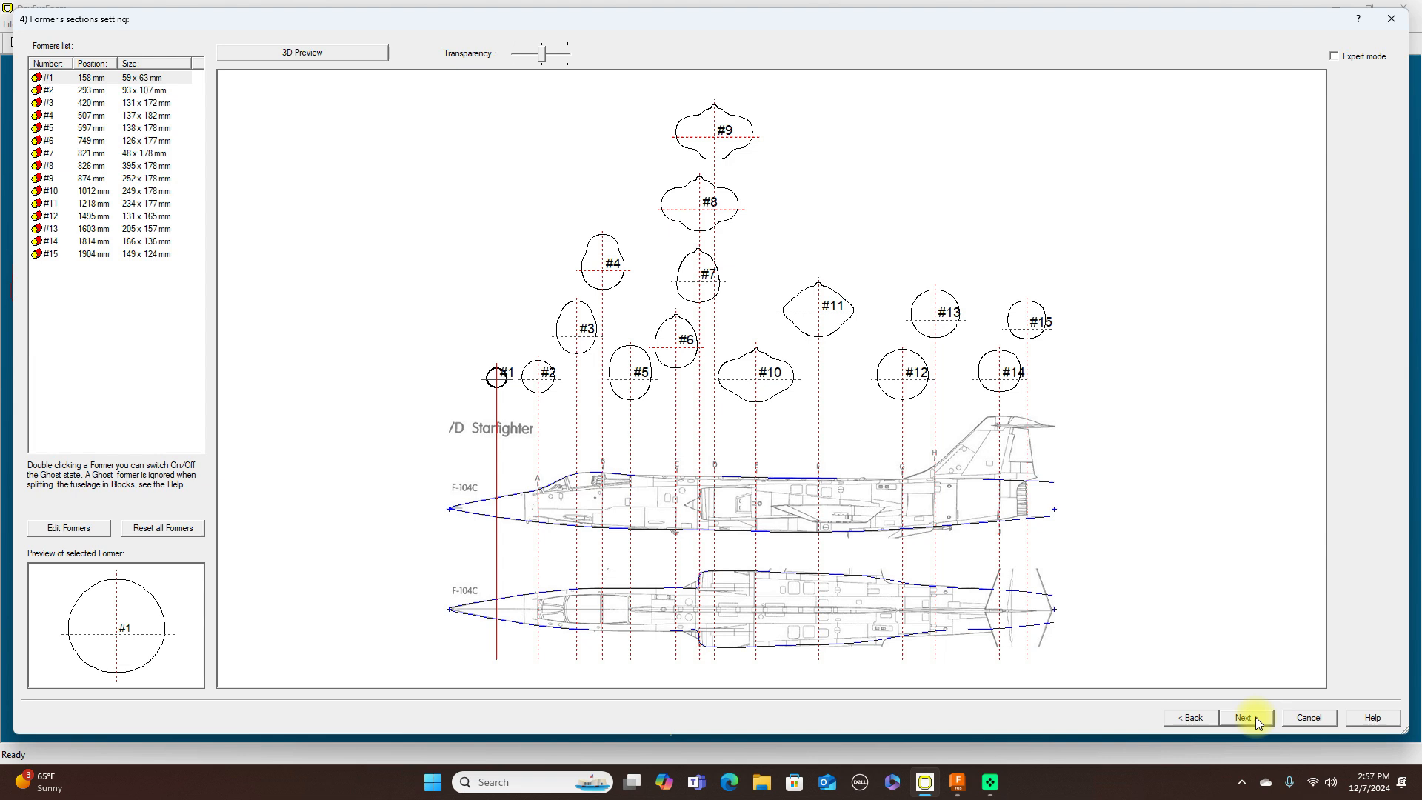
pyautogui.click(1246, 717)
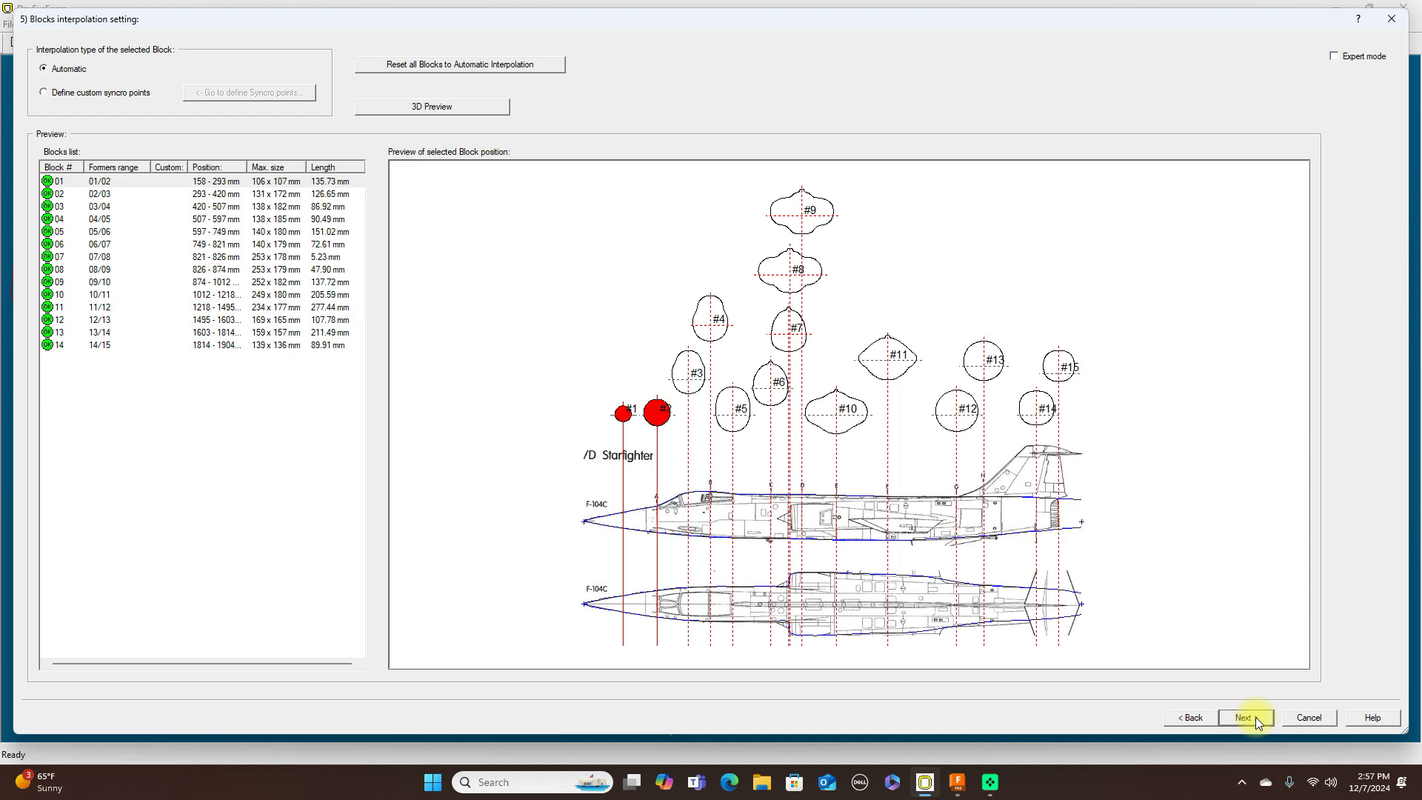
pyautogui.click(1255, 717)
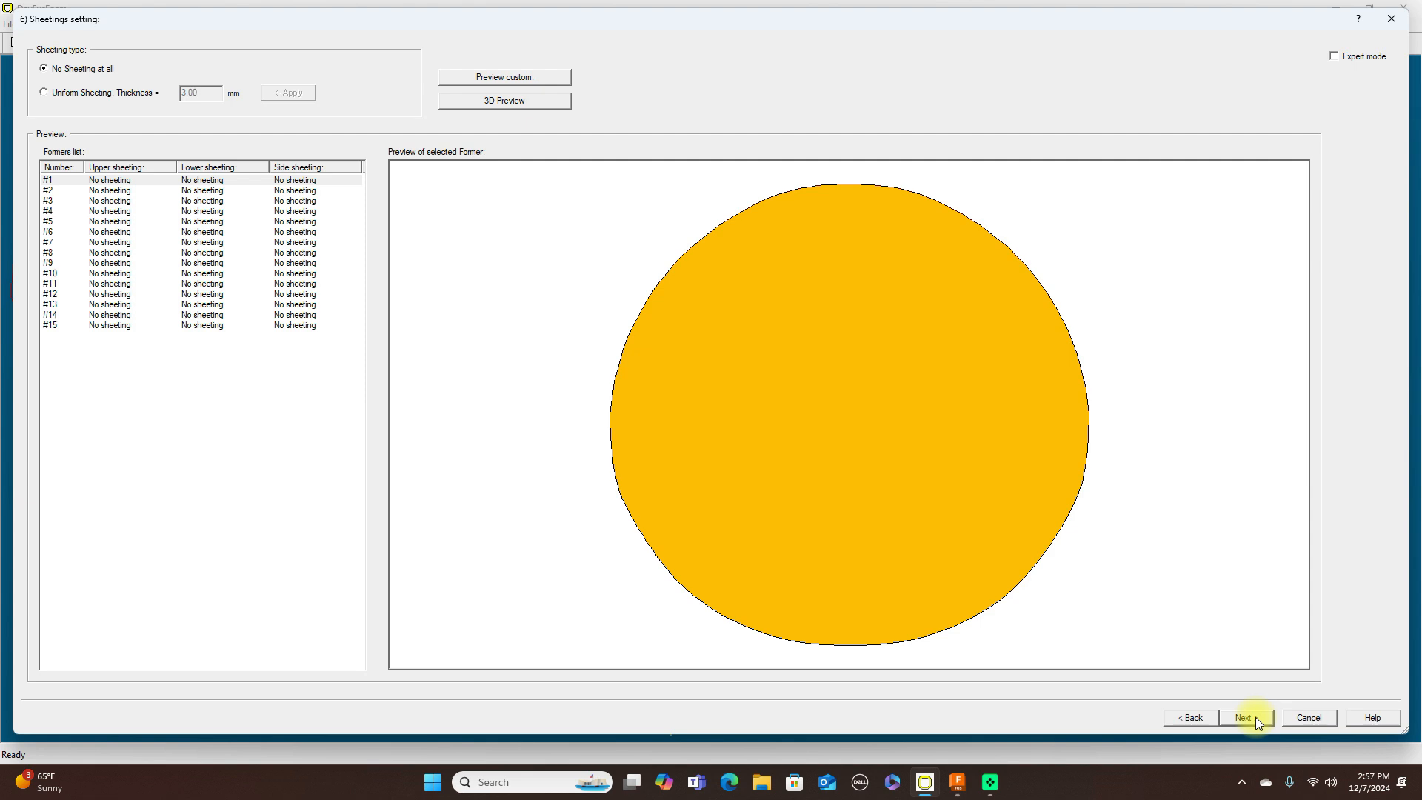
pyautogui.click(1247, 717)
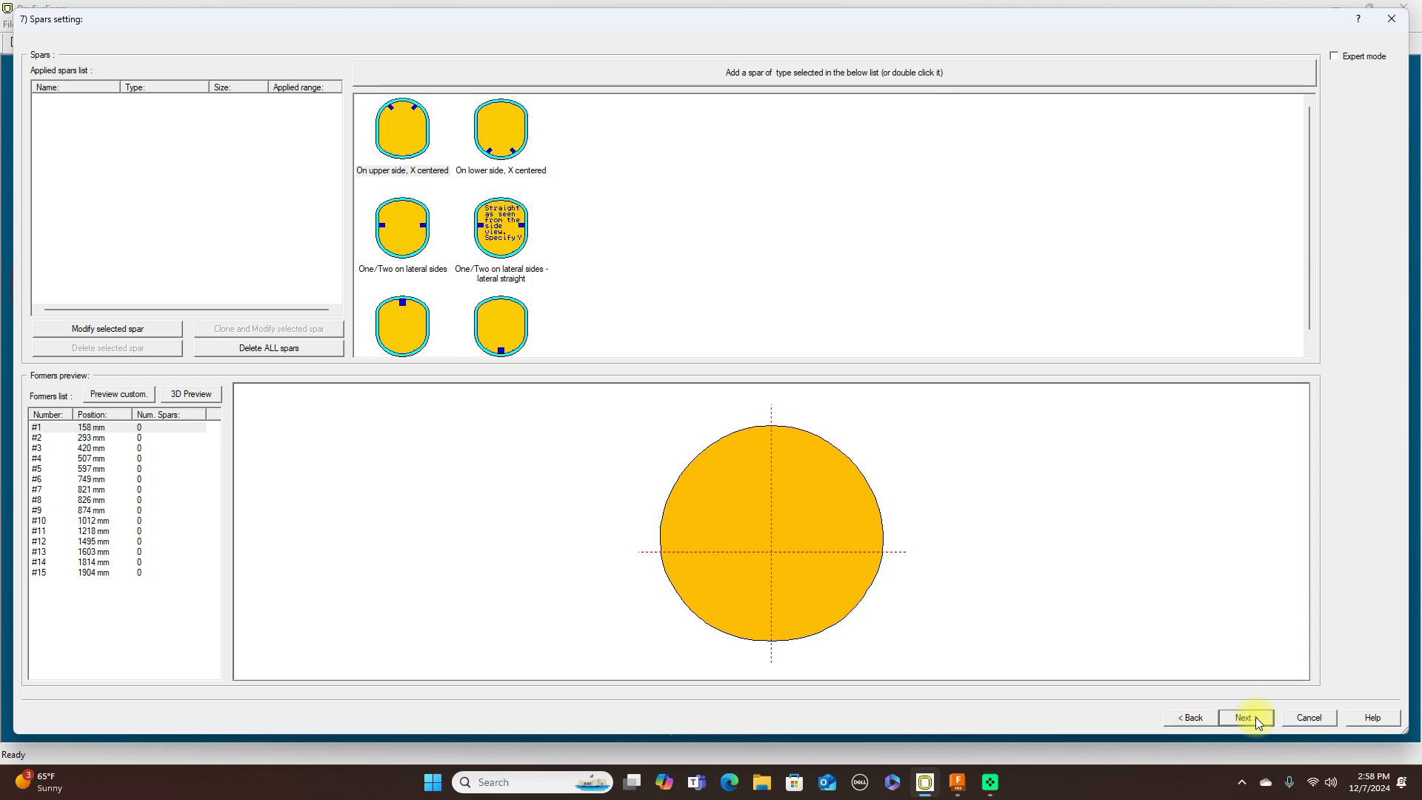
pyautogui.click(1255, 717)
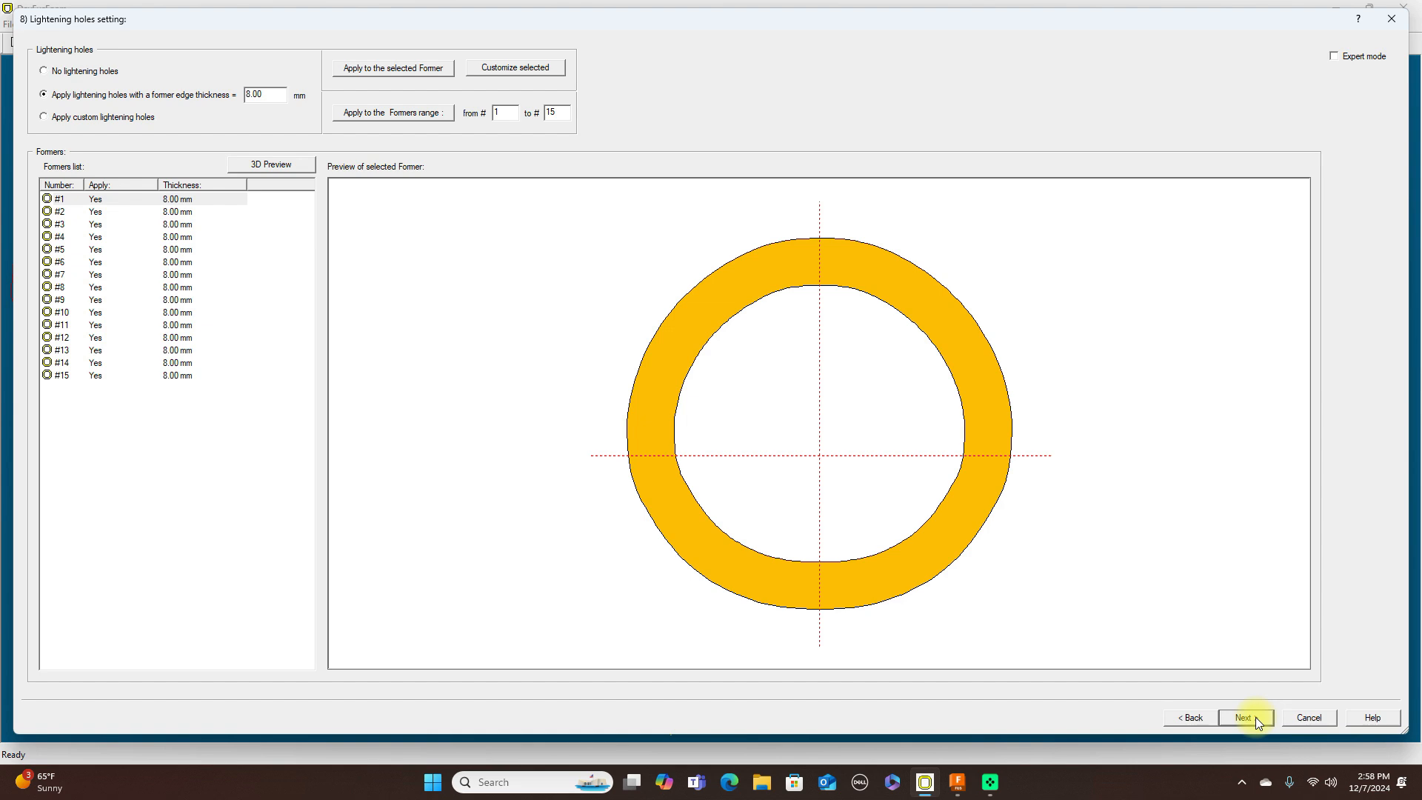
pyautogui.click(1255, 716)
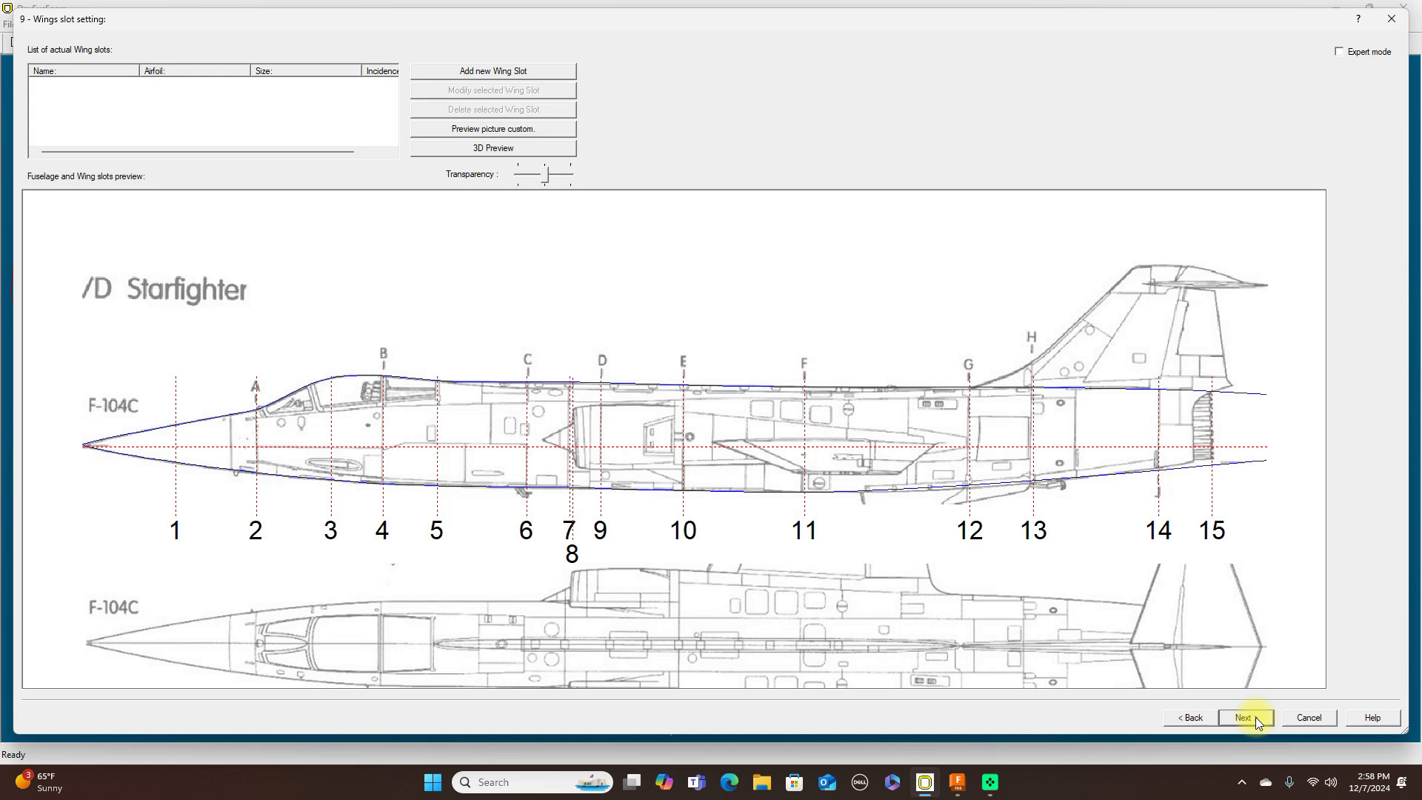
pyautogui.click(1255, 717)
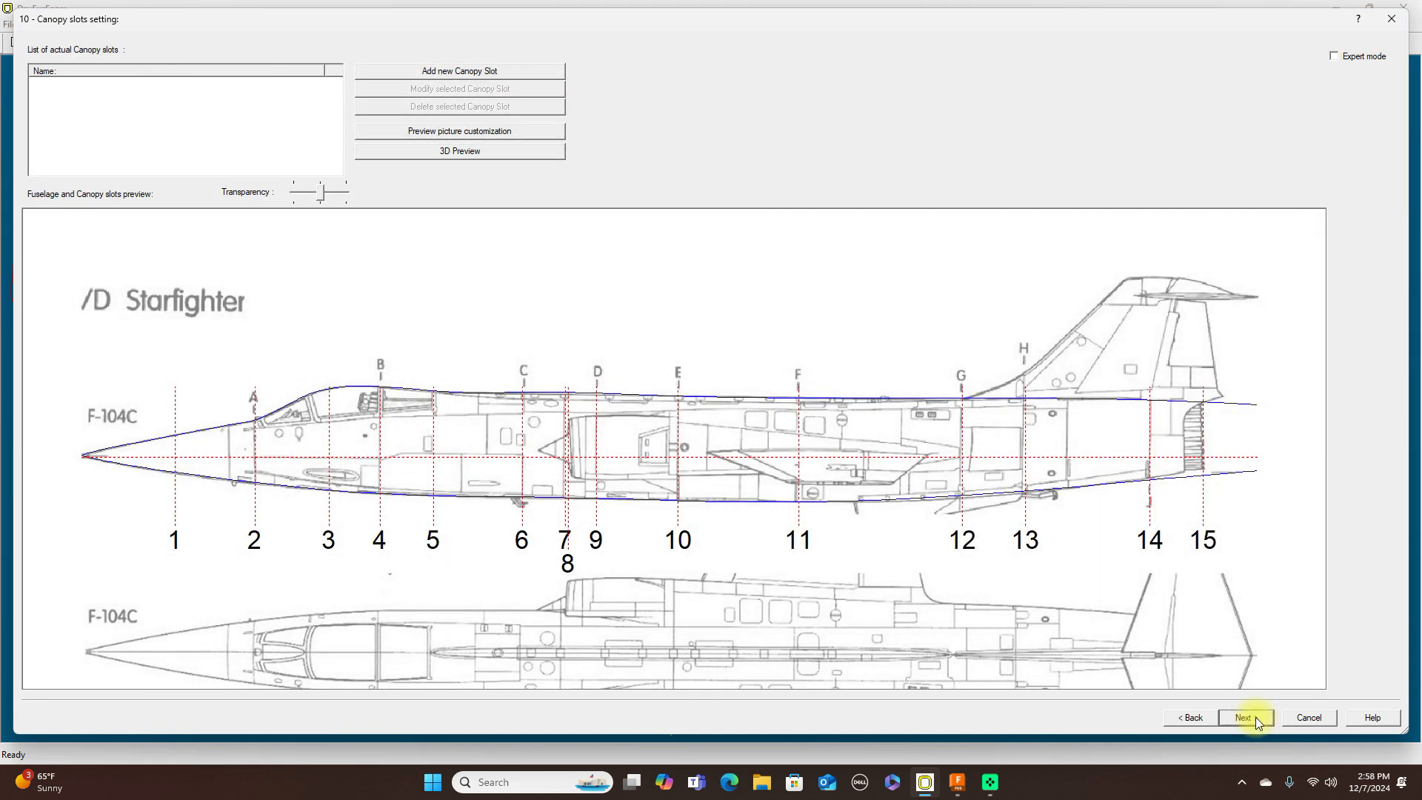
pyautogui.click(1255, 717)
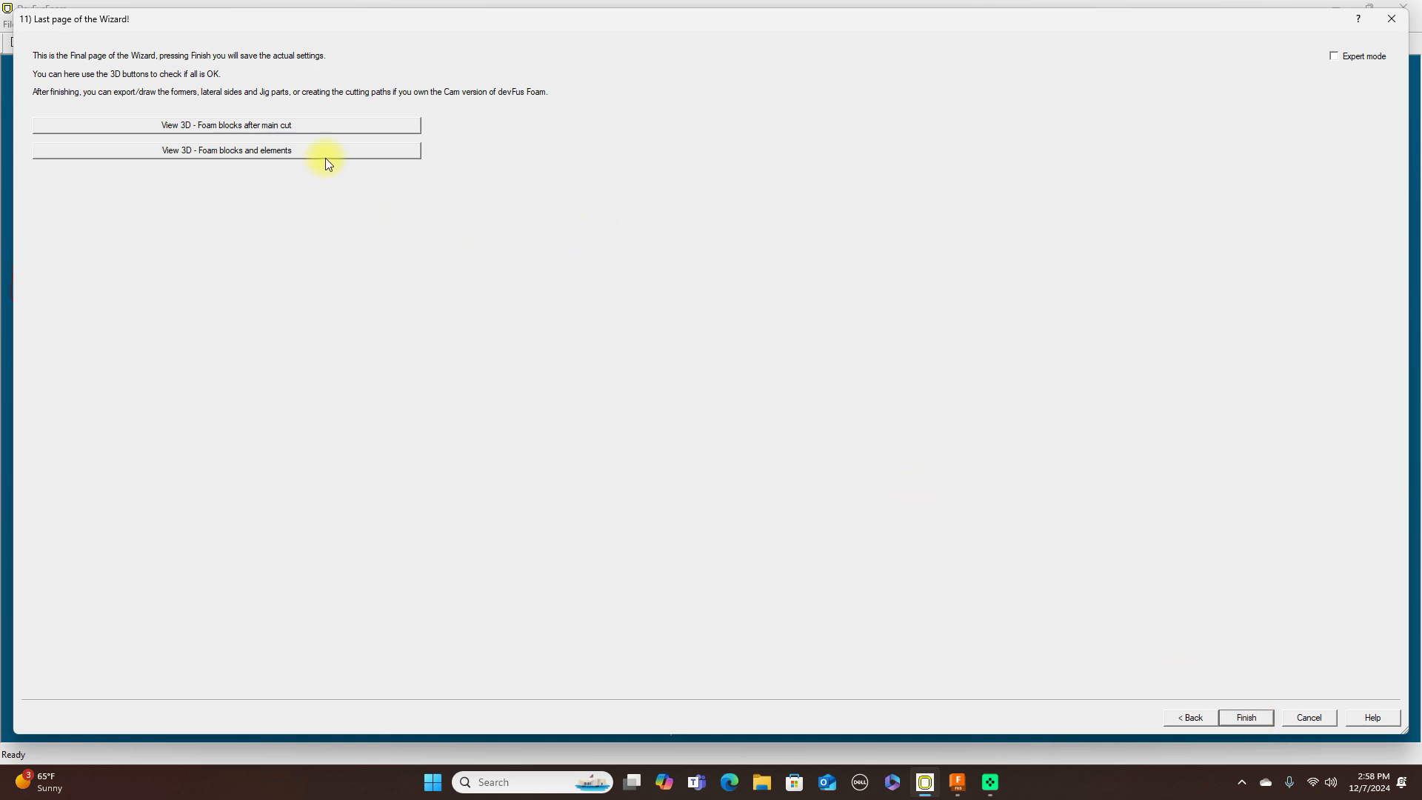
# Step: Preview the F-104 foam blocks after the main cut in 3D and show the side and top raster plans
pyautogui.click(319, 127)
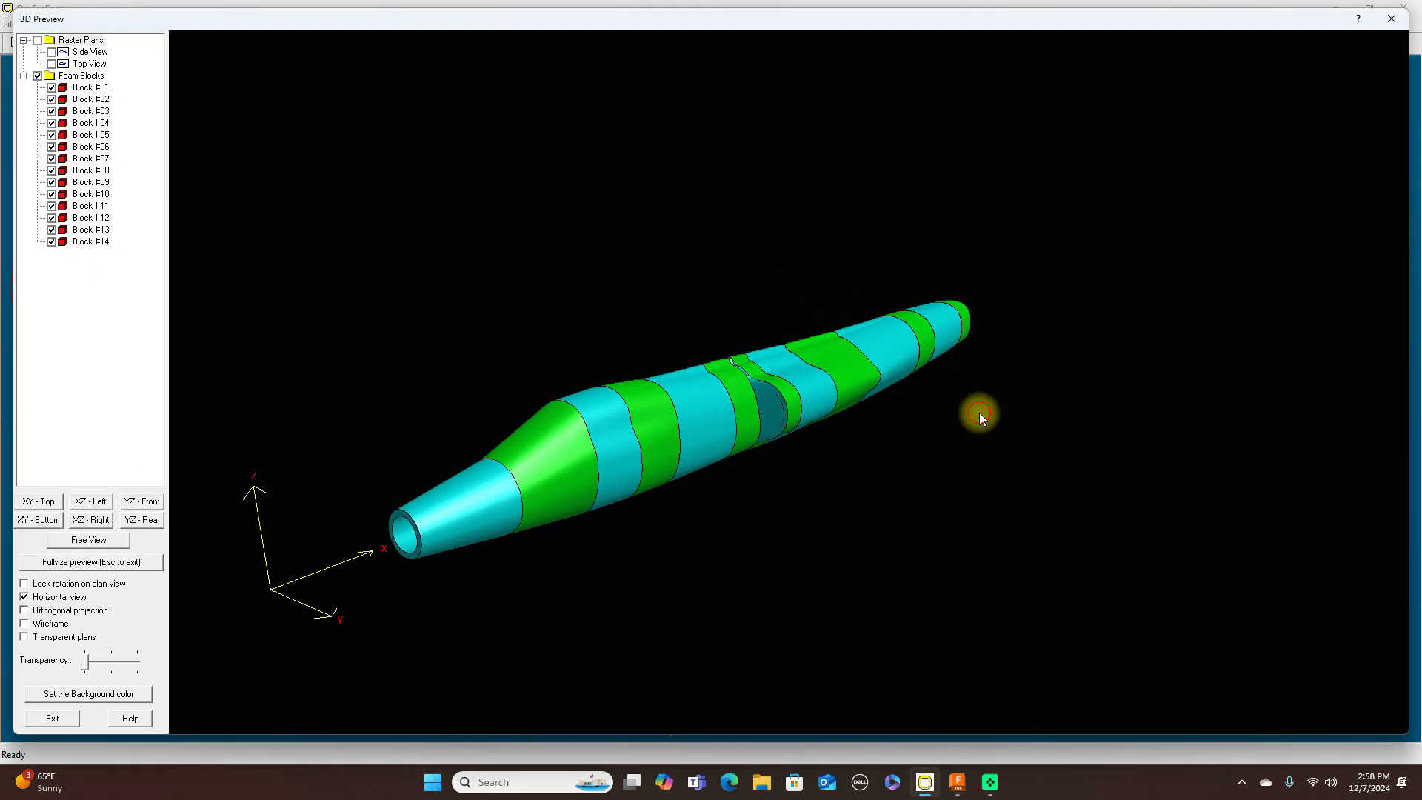
pyautogui.moveTo(978, 412); pyautogui.dragTo(766, 362)
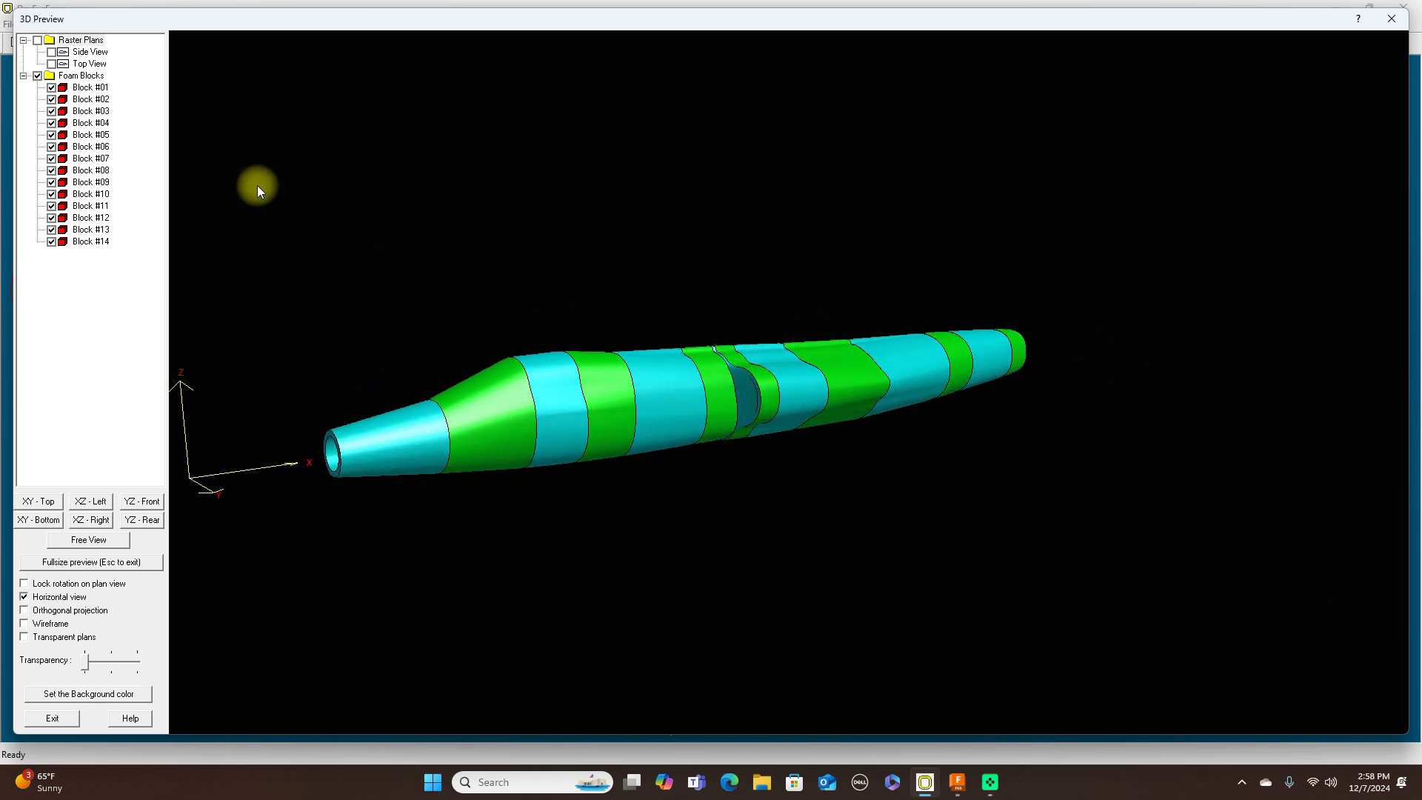
pyautogui.click(38, 41)
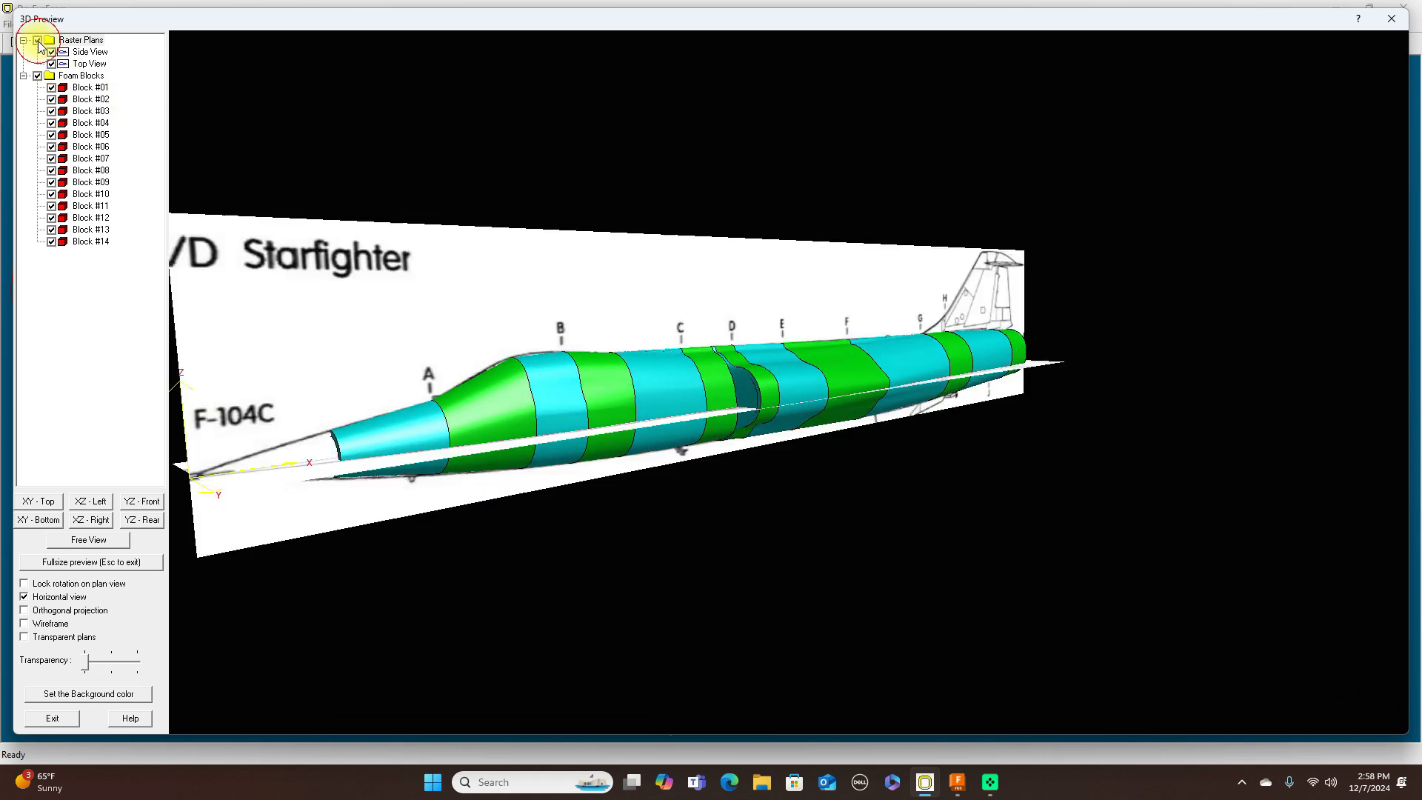
pyautogui.moveTo(802, 339); pyautogui.dragTo(1210, 446)
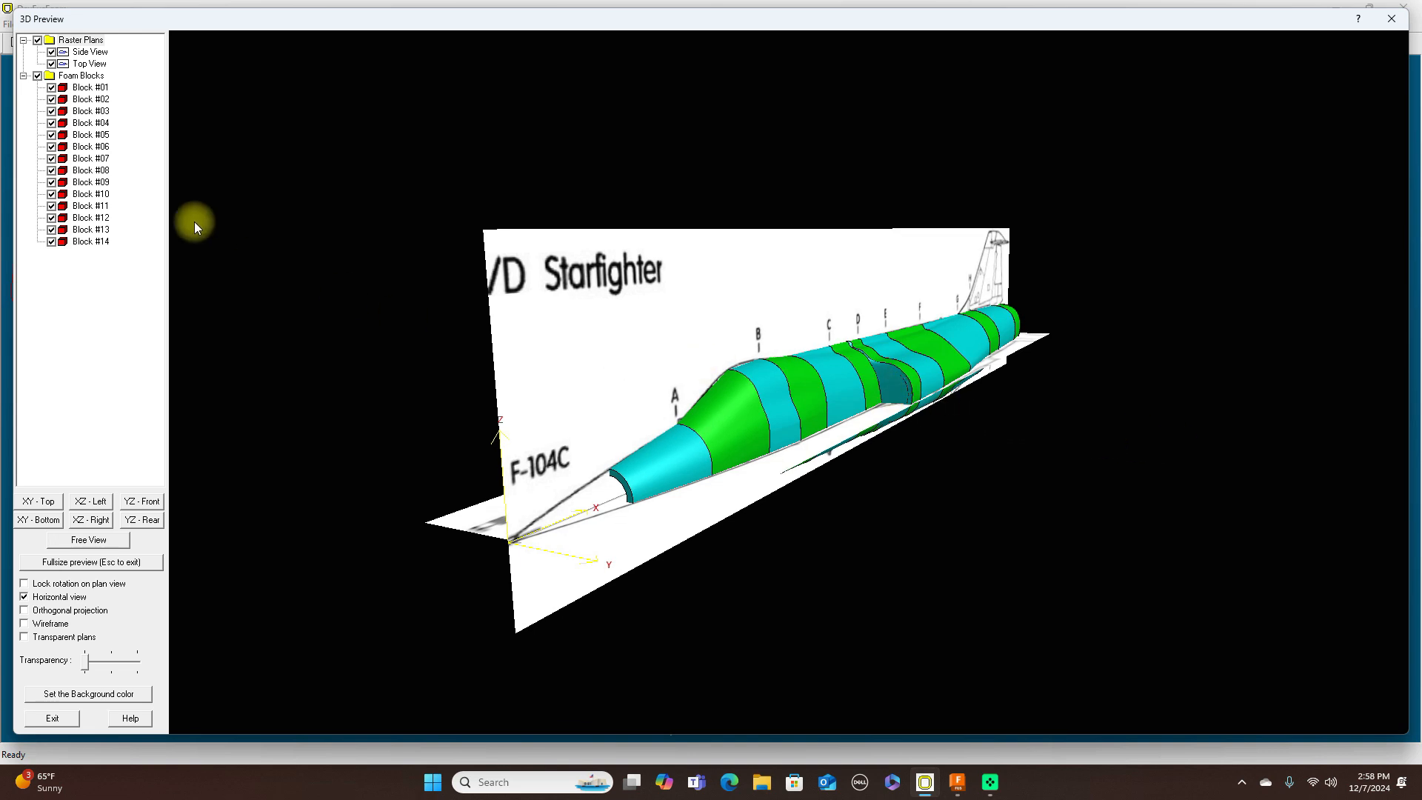
# Step: Hide Block #07 to inspect the fuselage from the side, and close the 3D preview and the F-104 wizard
pyautogui.click(51, 159)
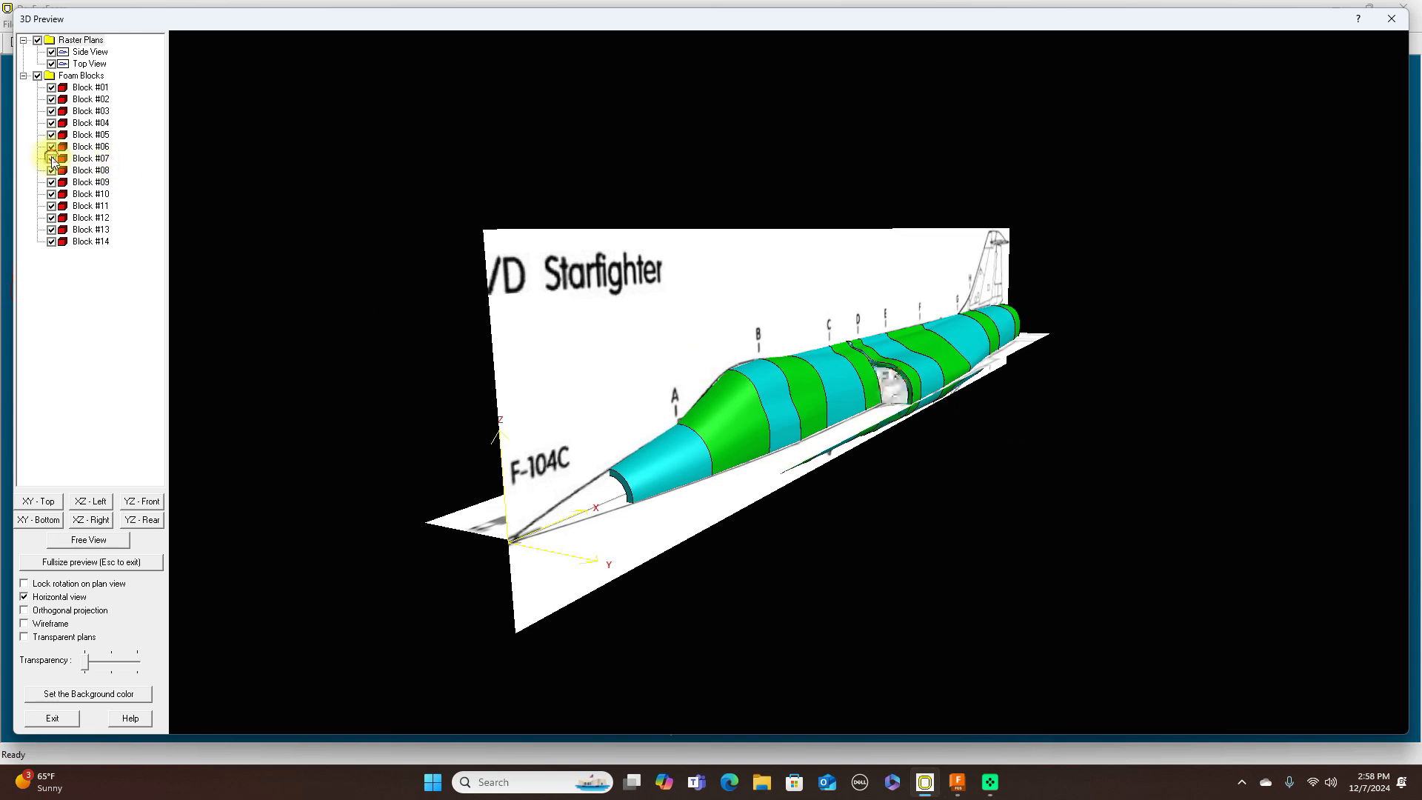
pyautogui.moveTo(1131, 487); pyautogui.dragTo(806, 486)
pyautogui.moveTo(1130, 501); pyautogui.dragTo(971, 527)
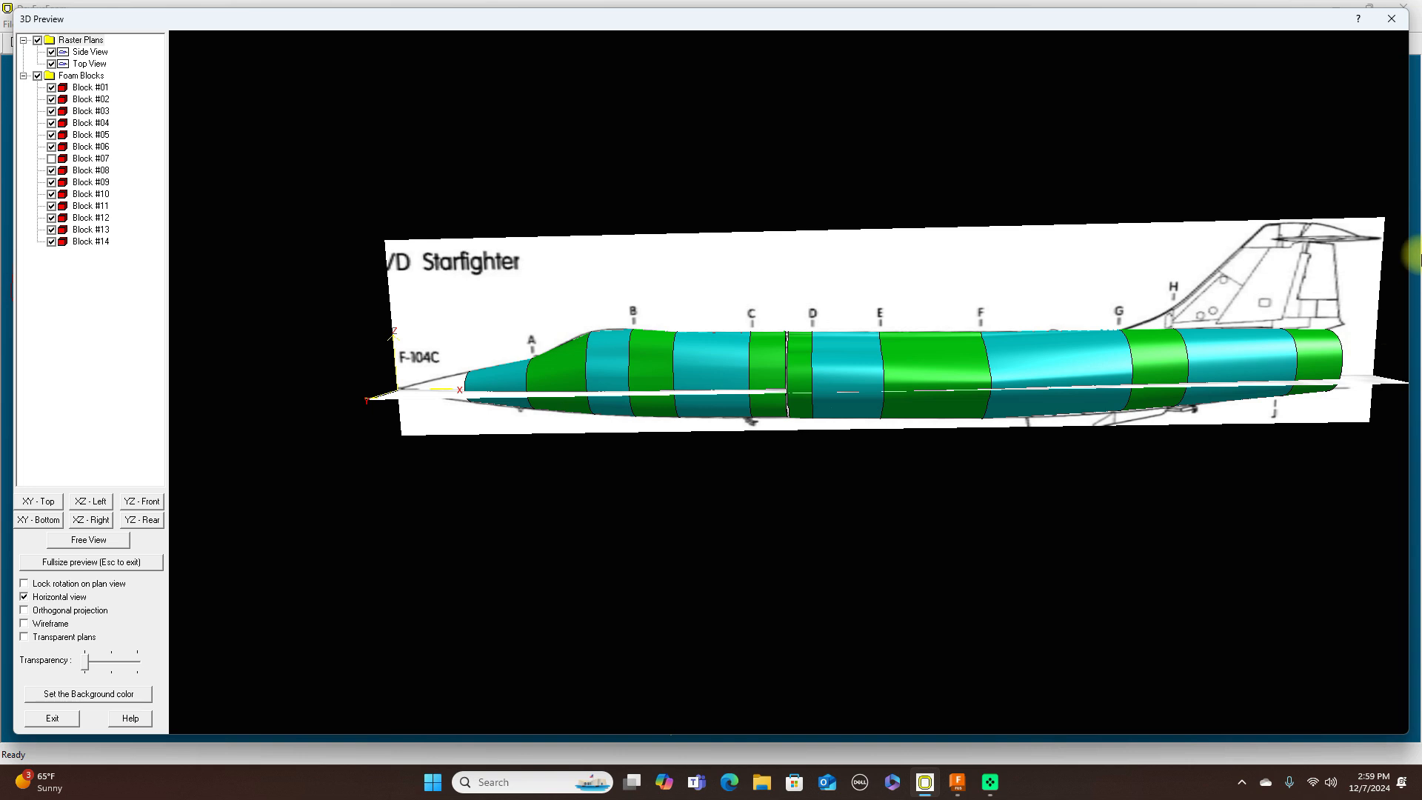
pyautogui.click(1395, 26)
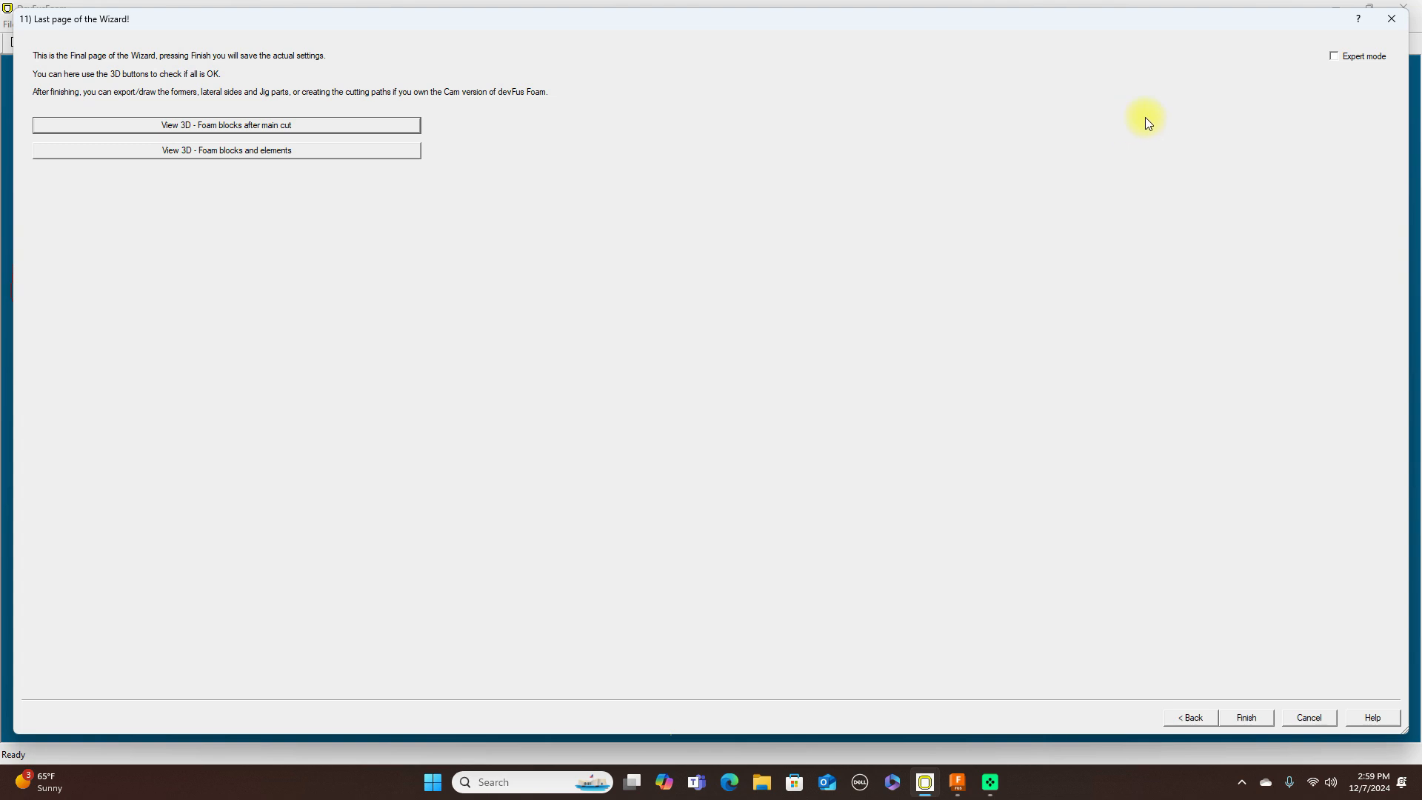
pyautogui.click(1390, 18)
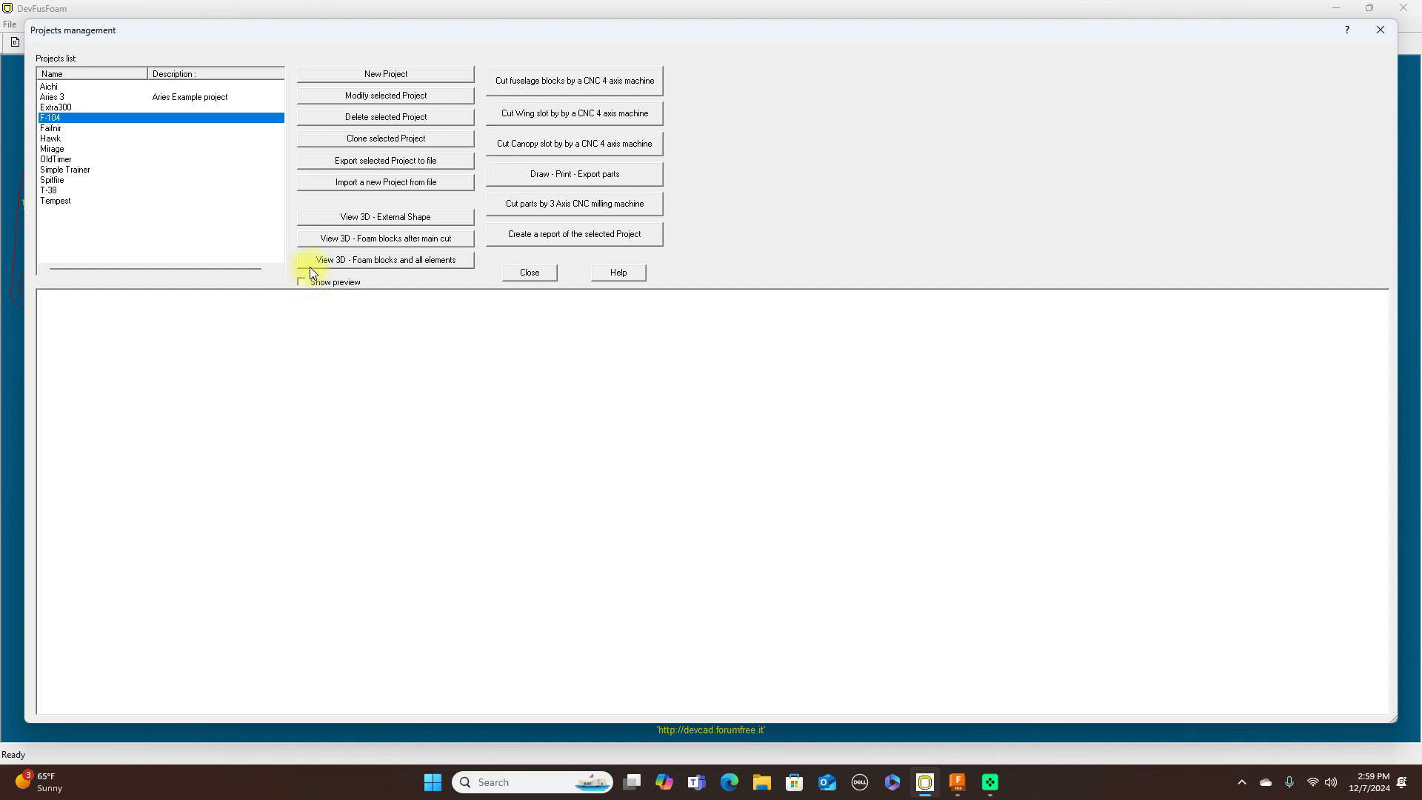
# Step: Create a new project named "Extra class", save it when leaving the wizard, and reopen it at its general settings
pyautogui.click(389, 76)
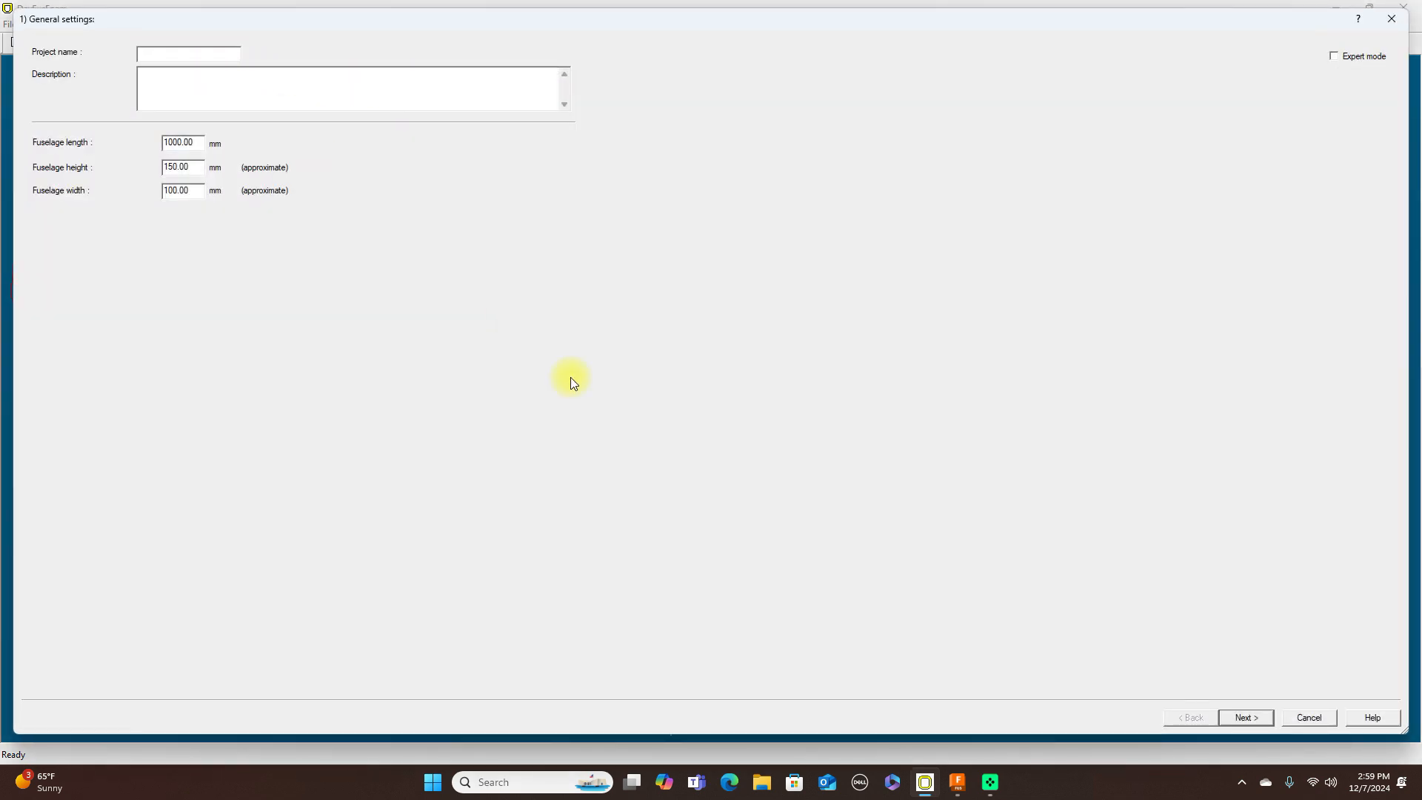
pyautogui.write('Ex')
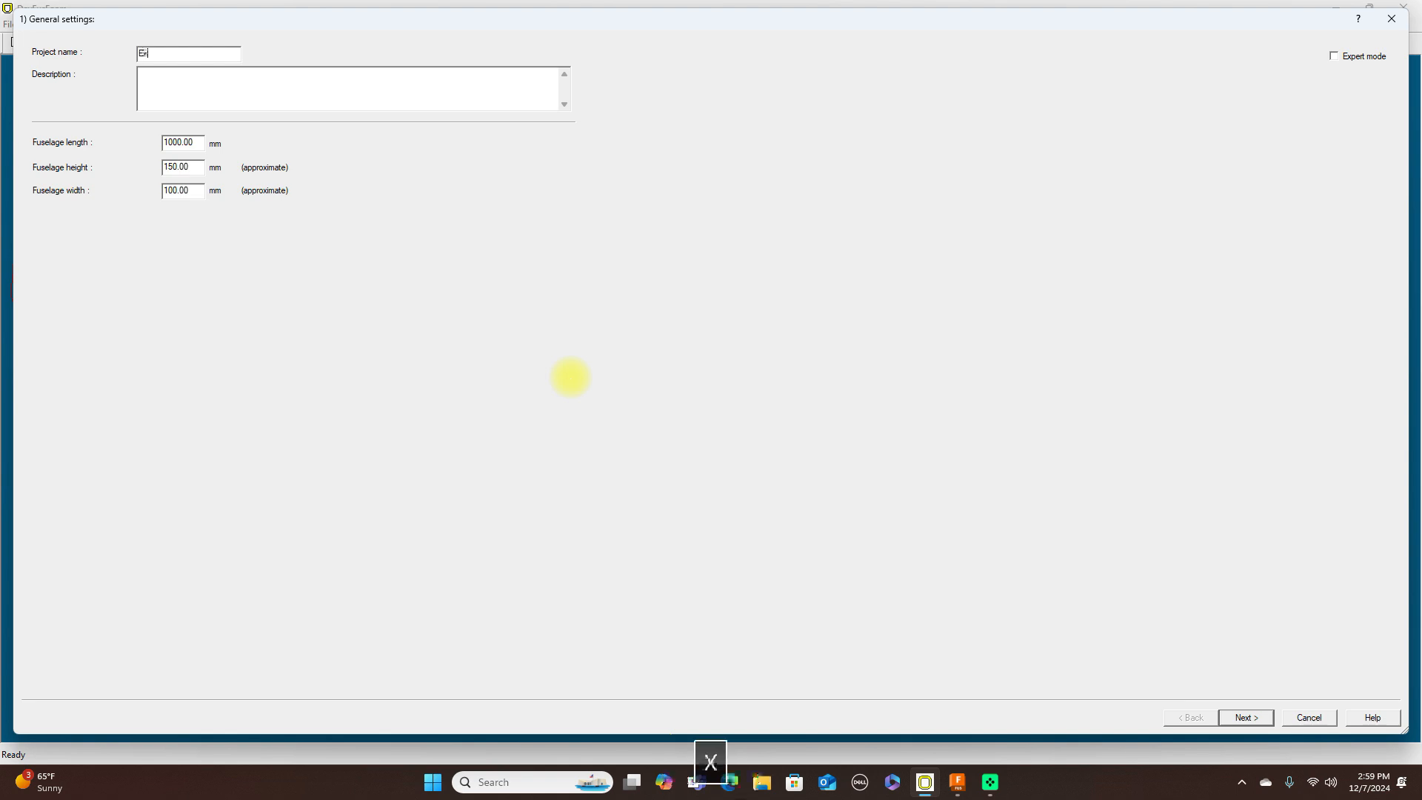
pyautogui.write('tra class')
pyautogui.press('Return')
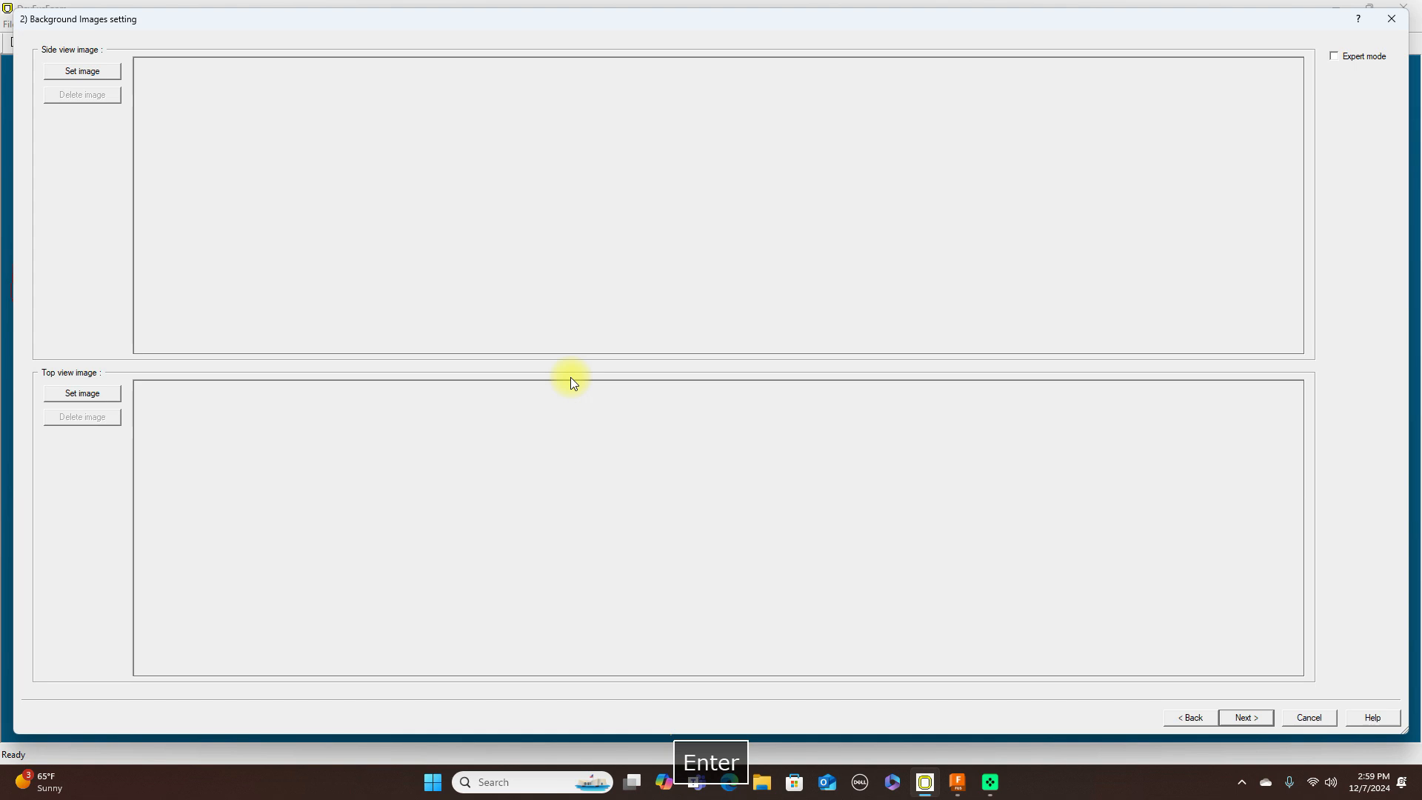
pyautogui.click(1392, 20)
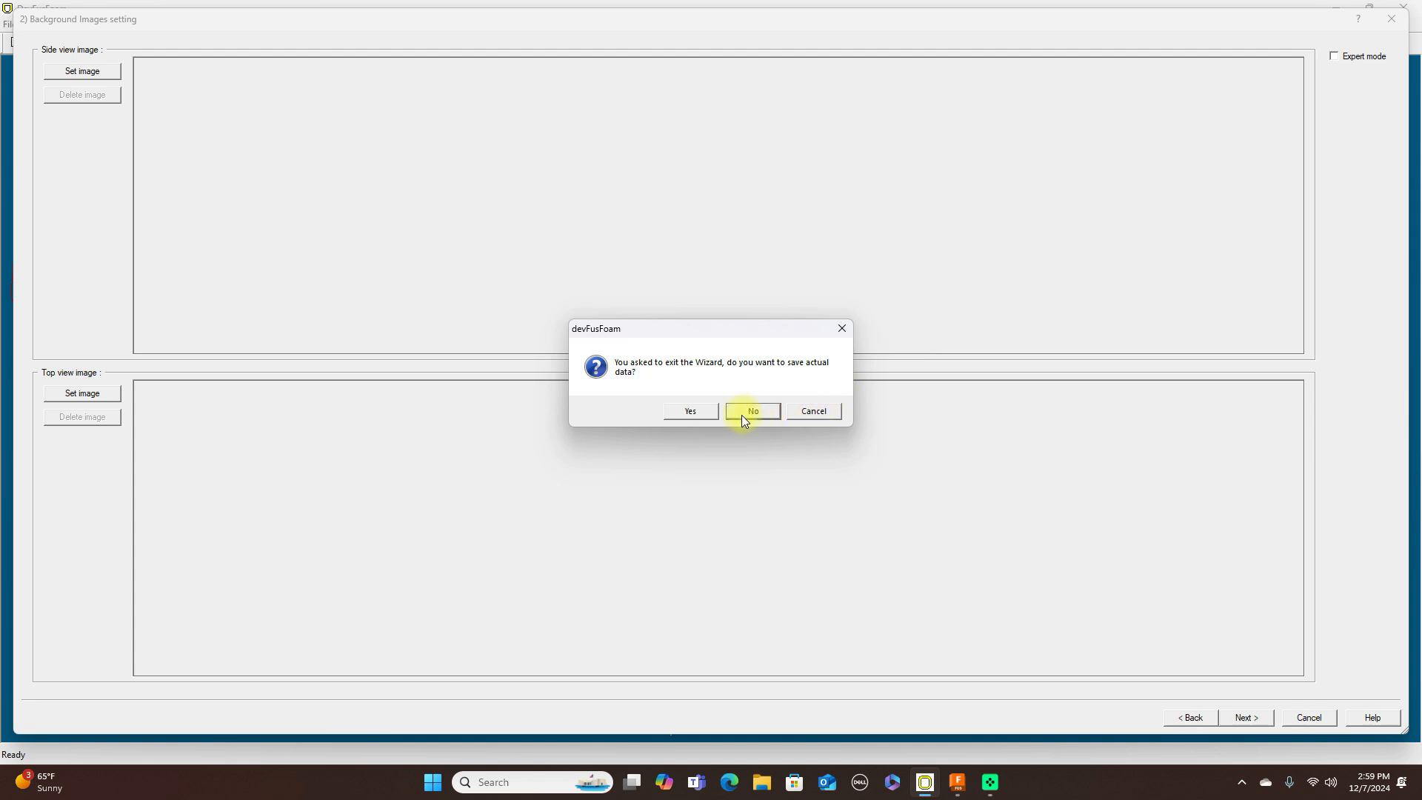
pyautogui.click(692, 410)
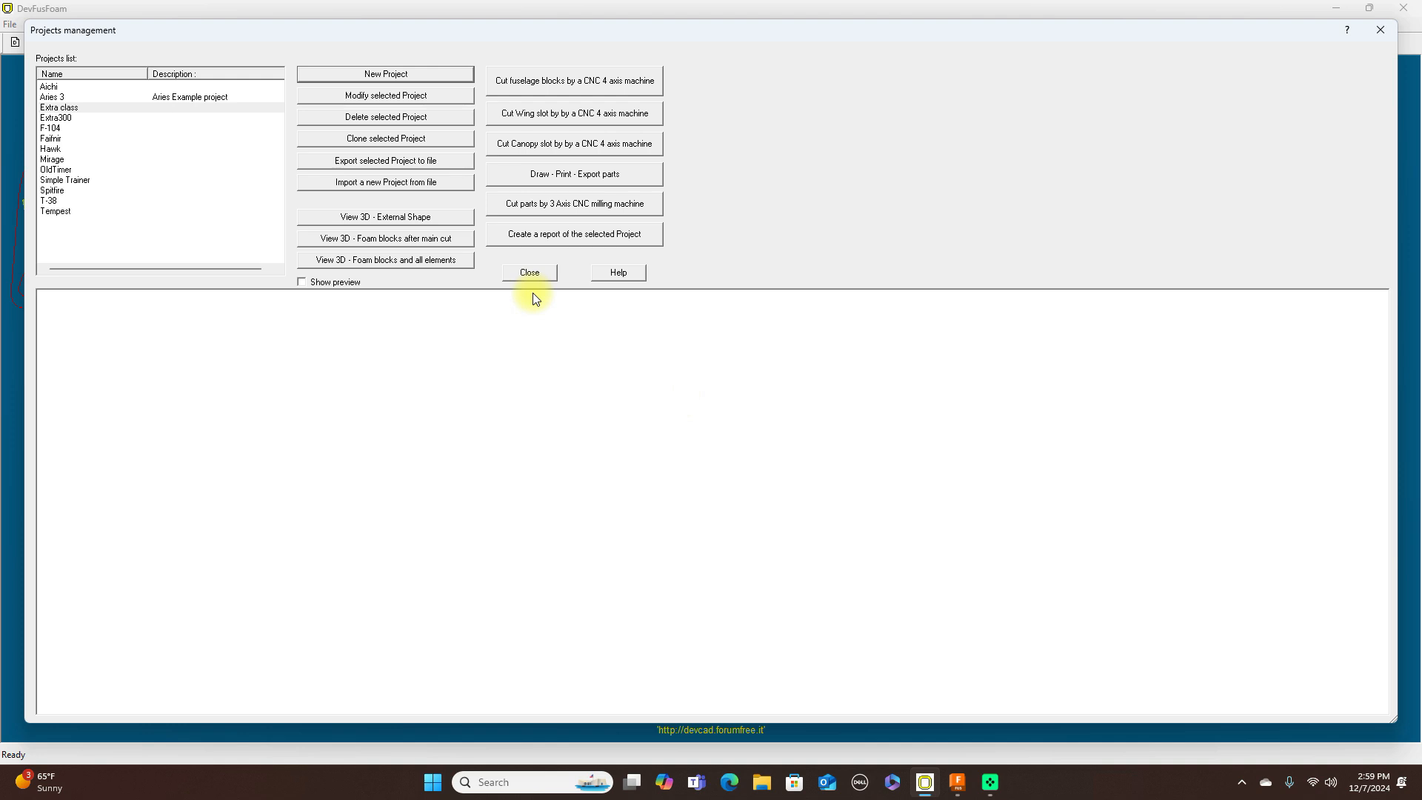
pyautogui.doubleClick(221, 110)
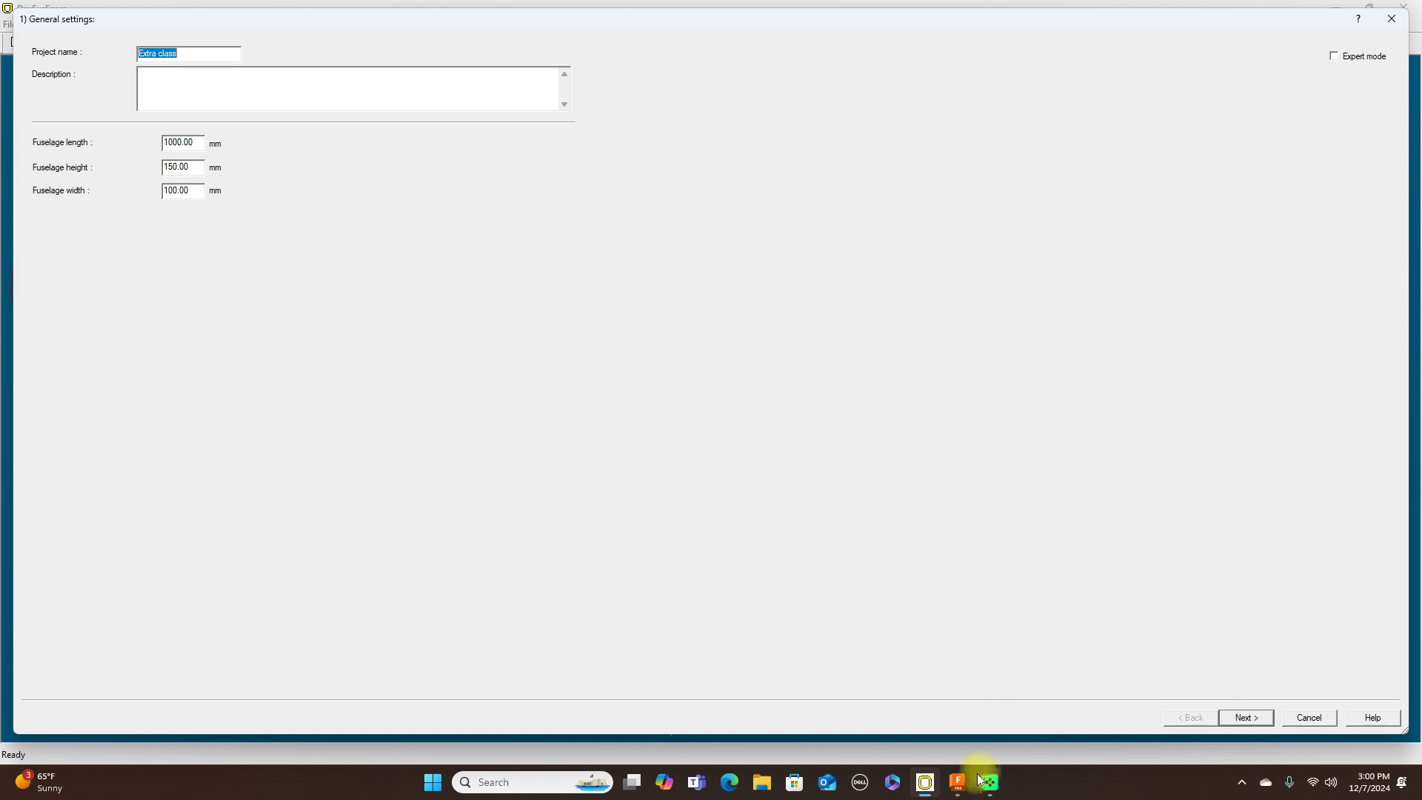
# Step: Switch to Autodesk Fusion and measure the distance between the vertical sketch lines at the aircraft's nose and tail in the right view
pyautogui.click(957, 782)
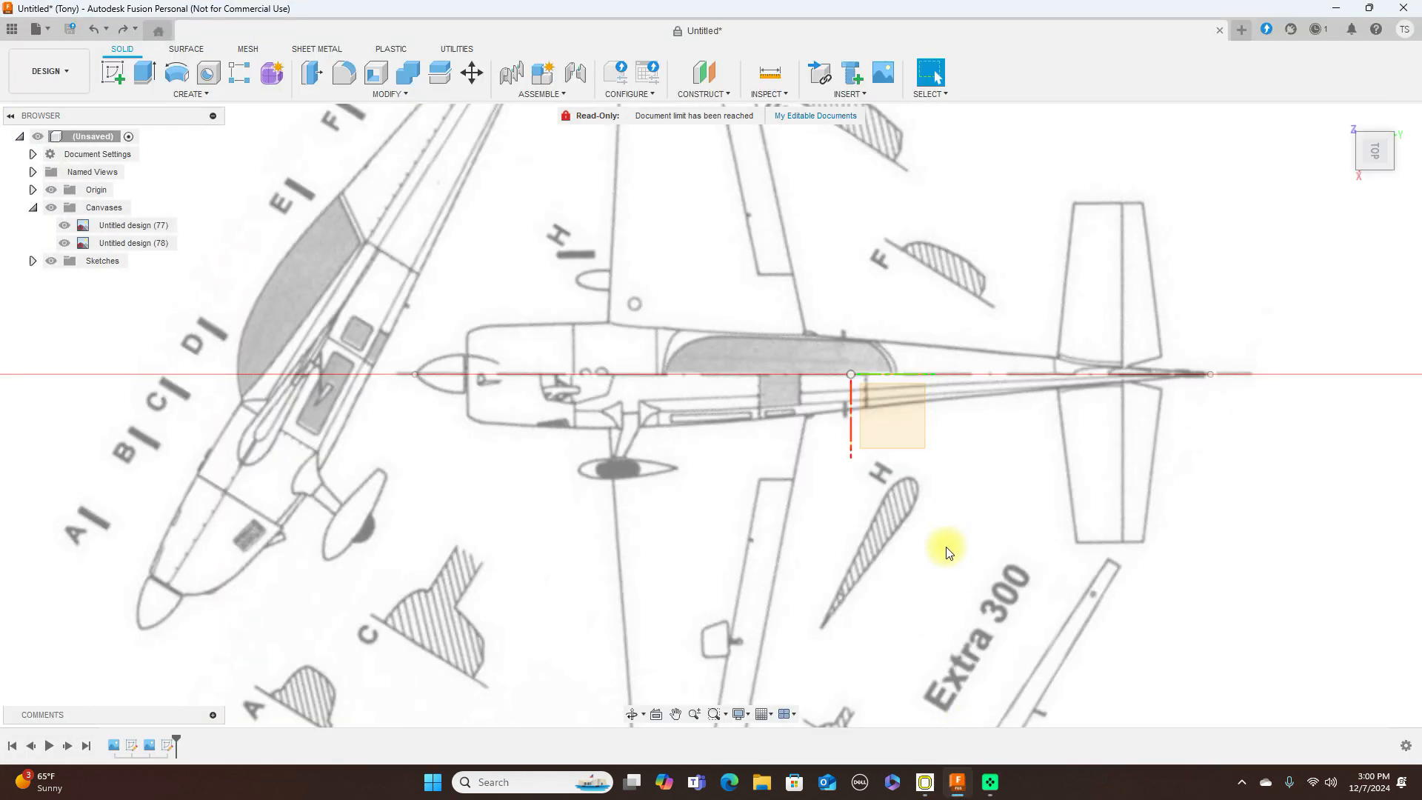
pyautogui.click(1371, 175)
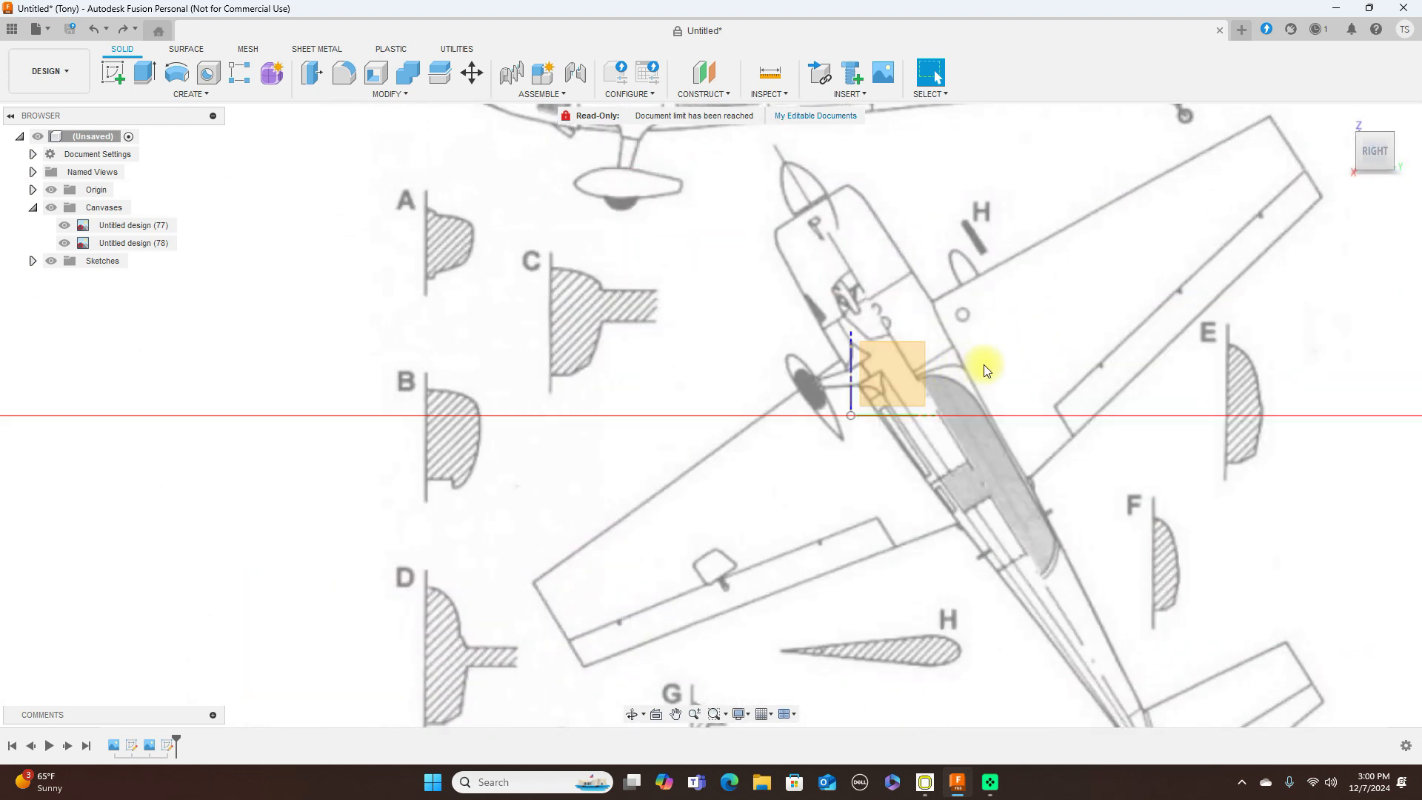
pyautogui.scroll(-5, 983, 364)
pyautogui.moveTo(983, 364); pyautogui.dragTo(899, 502, button='middle')
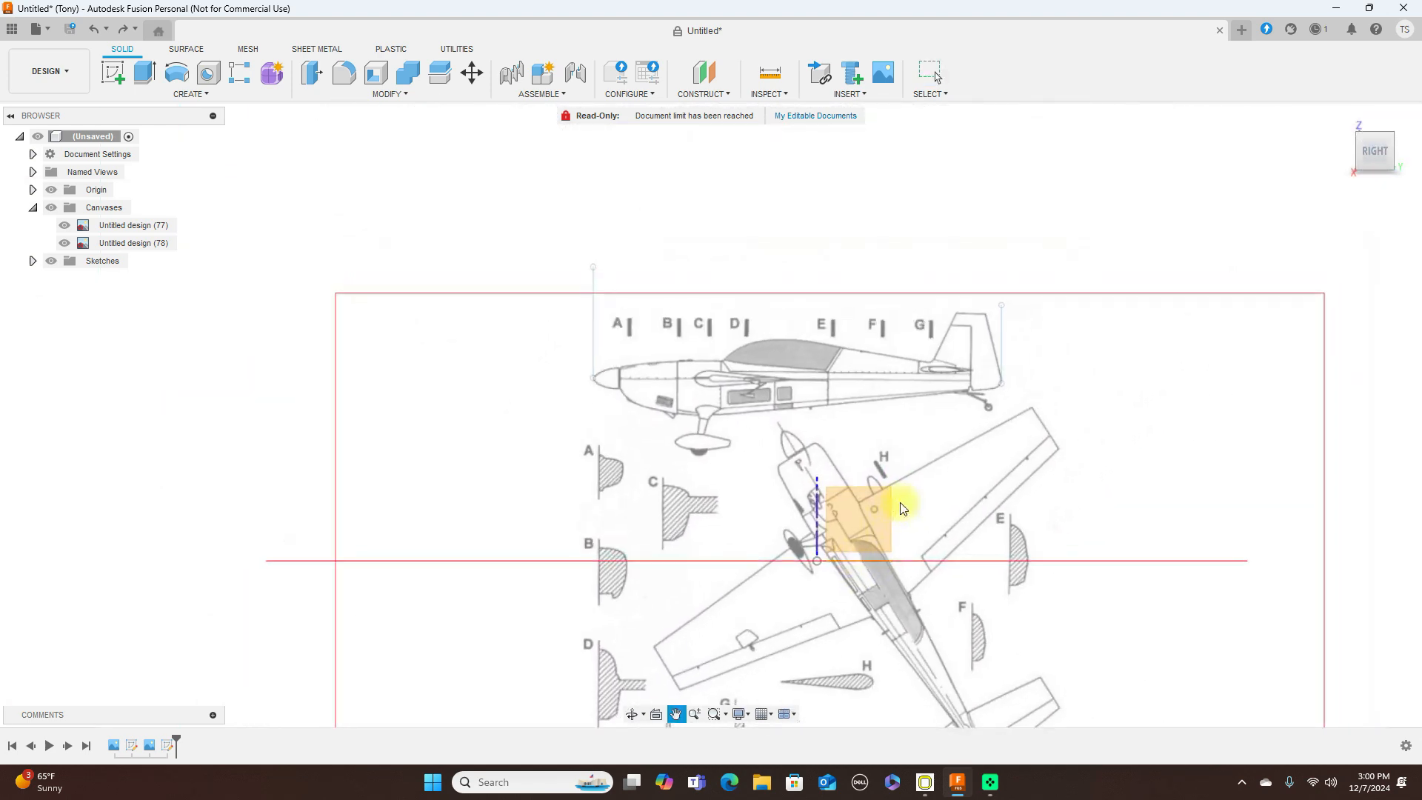
pyautogui.scroll(2, 961, 430)
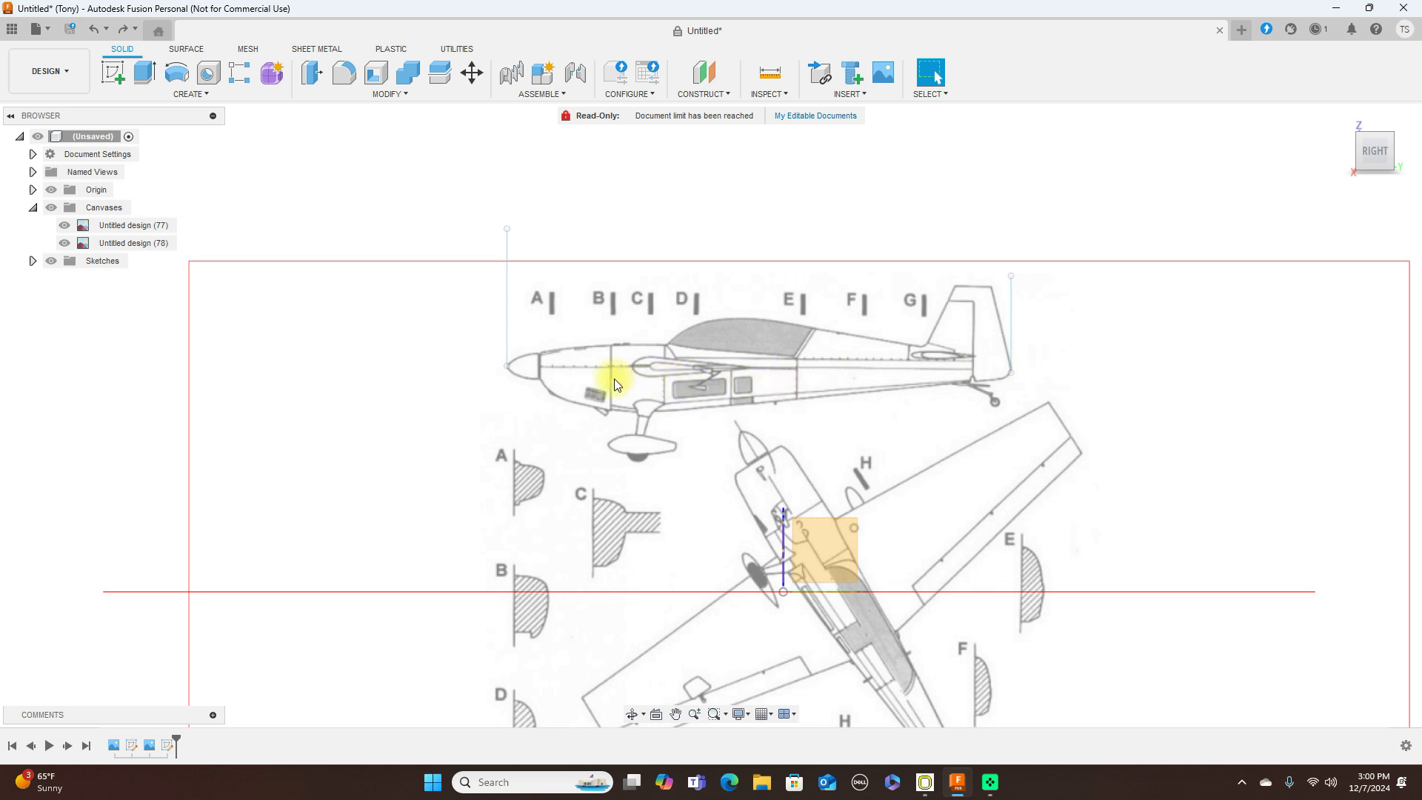
pyautogui.scroll(1, 1015, 376)
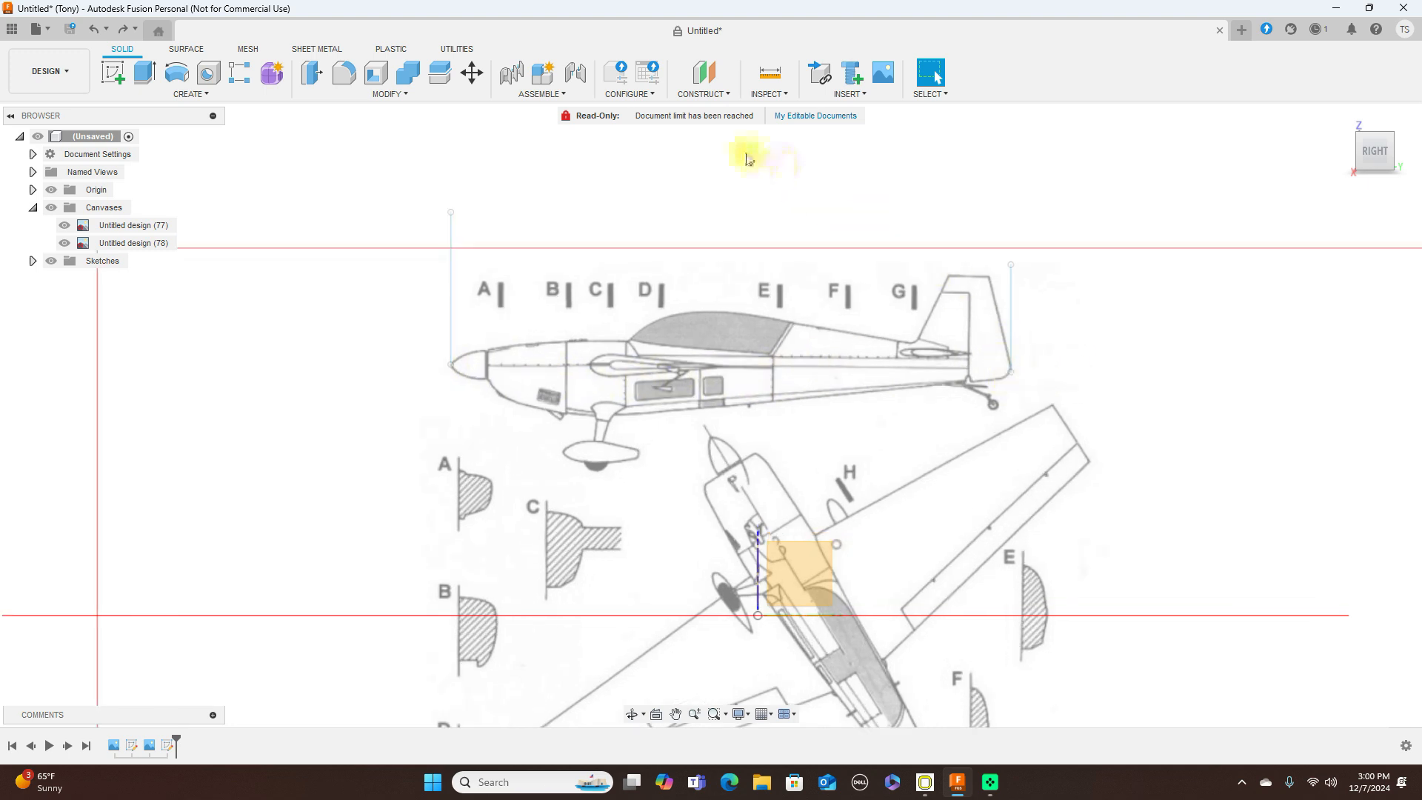
pyautogui.click(791, 97)
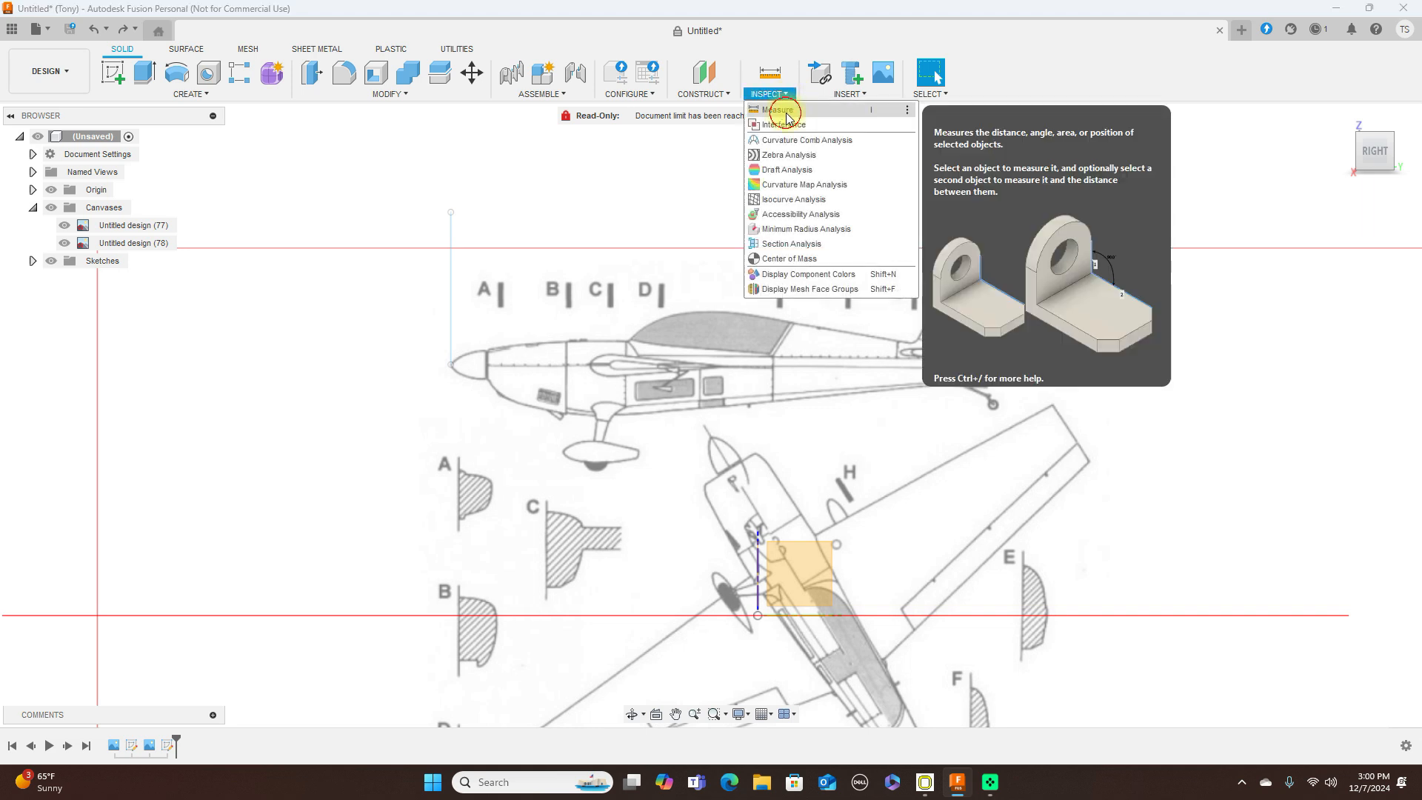
pyautogui.click(786, 109)
pyautogui.click(453, 296)
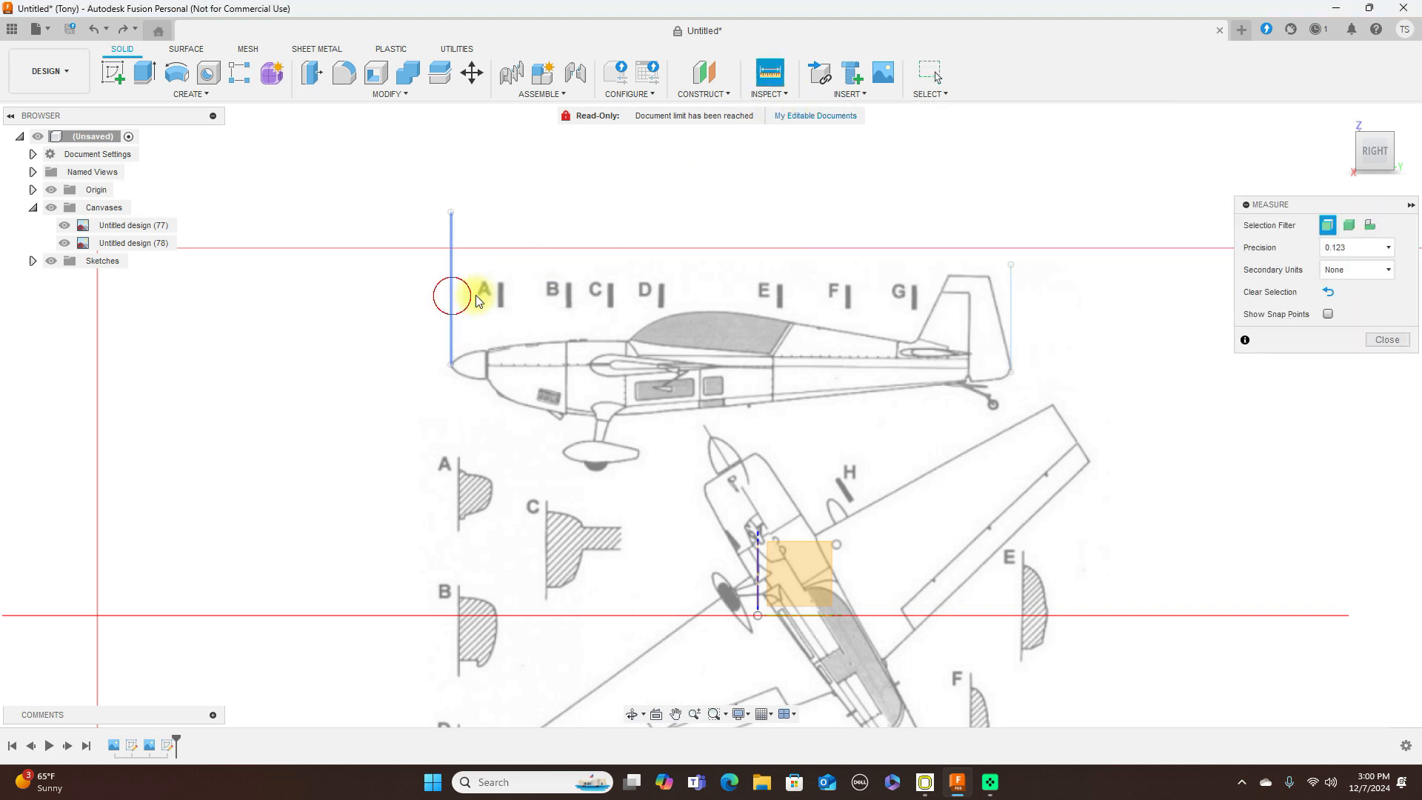
pyautogui.click(1009, 280)
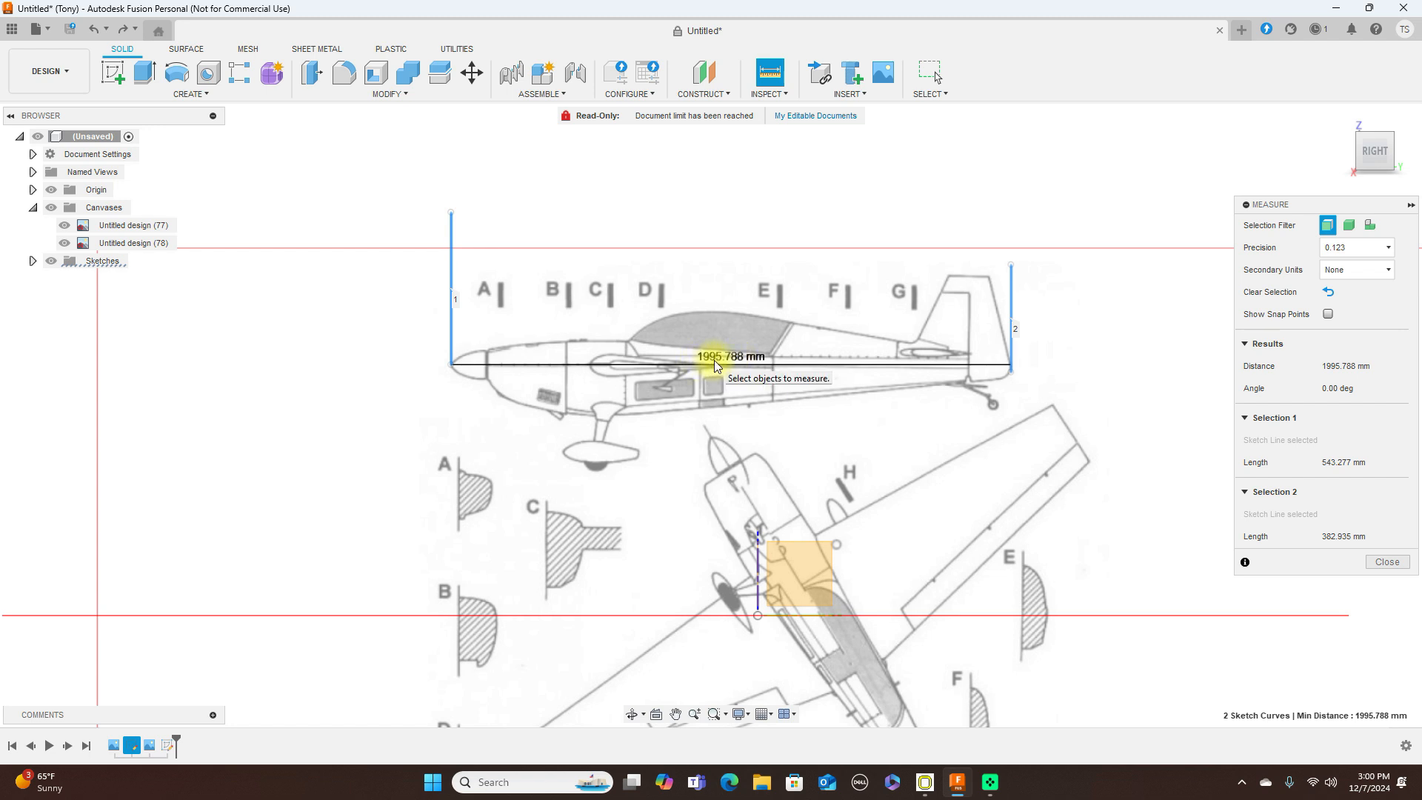
# Step: Compare the nose-to-tail measurement against the plans in the top and right views, and close the measurement
pyautogui.click(1377, 130)
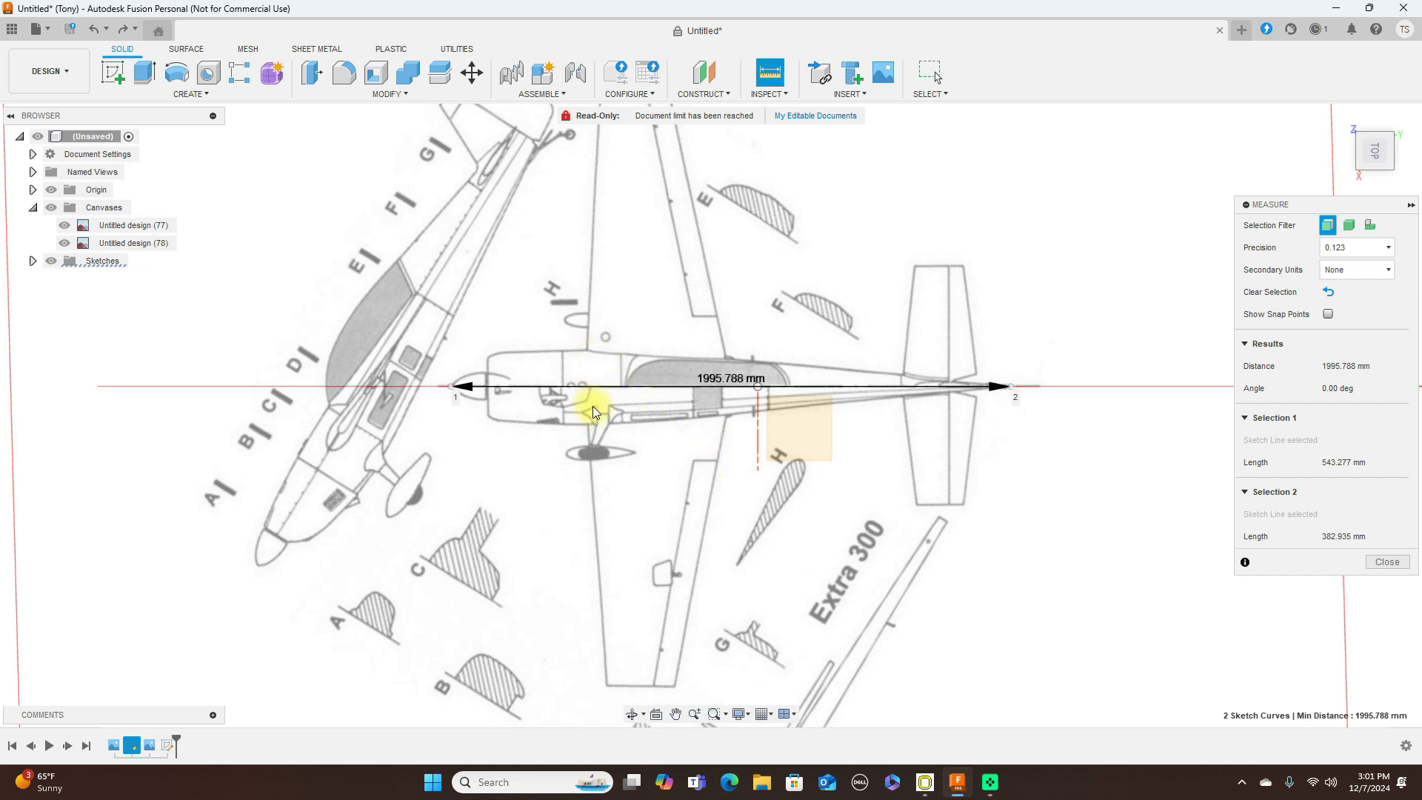
pyautogui.click(1377, 165)
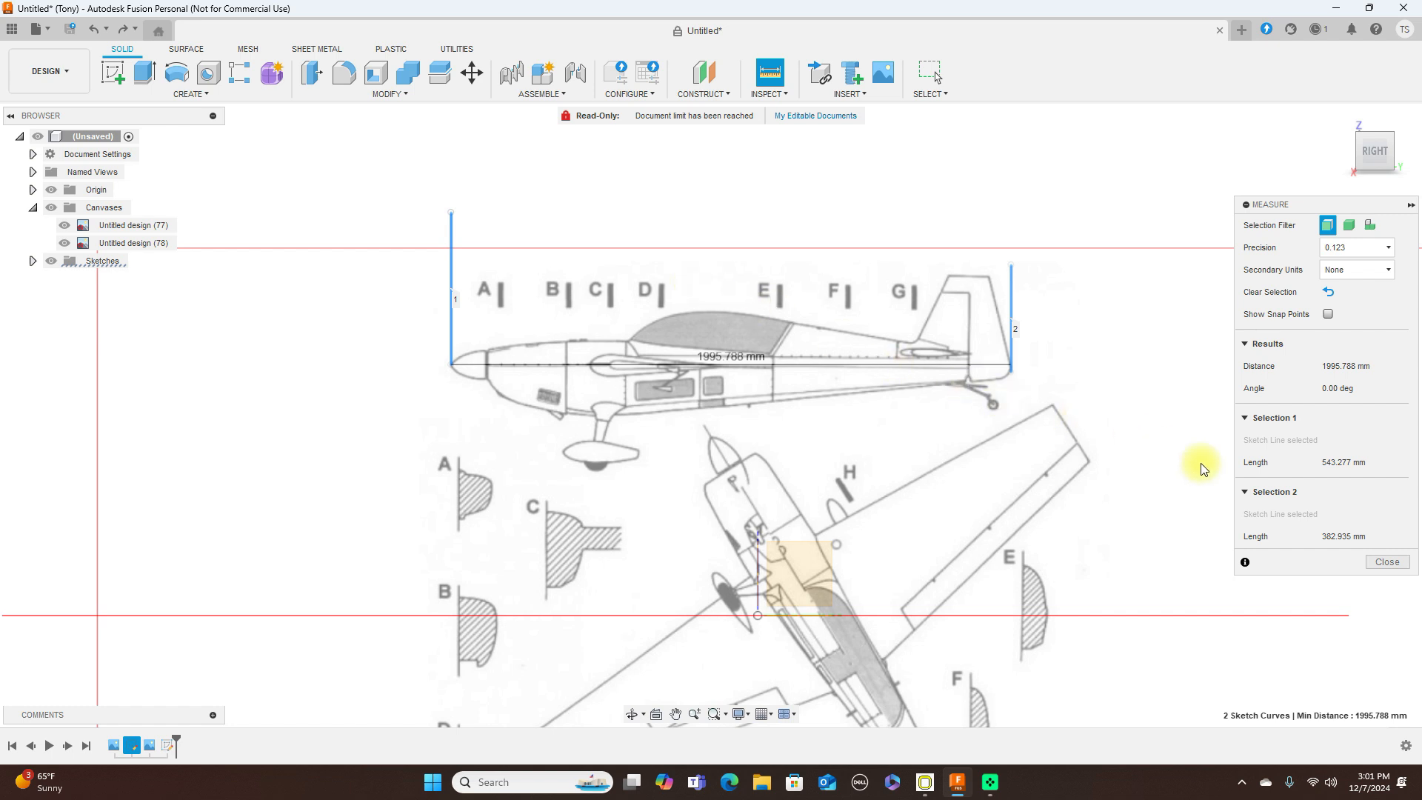
pyautogui.click(1379, 563)
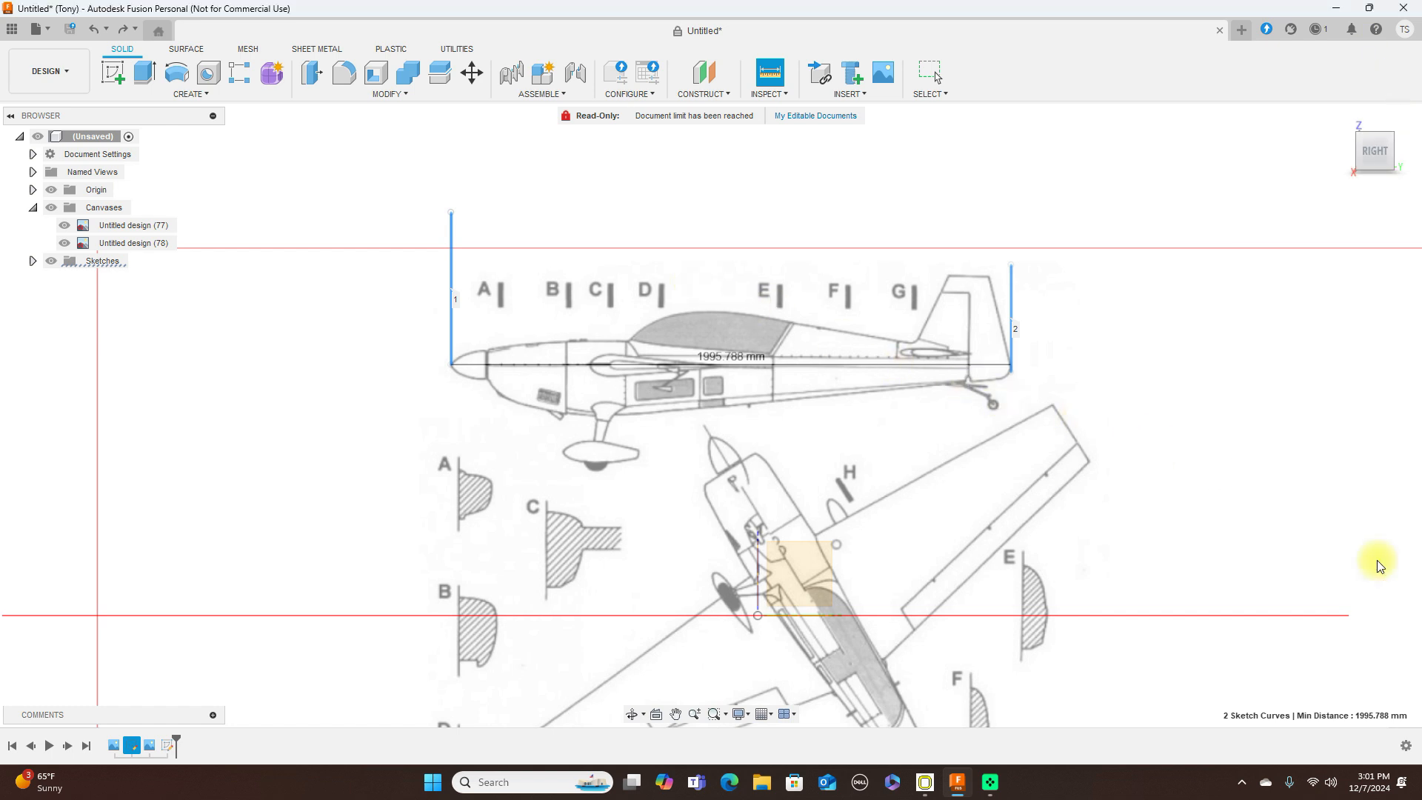
# Step: Switch back to DevFus Foam and set the fuselage length of the Extra class project to 1996 mm
pyautogui.click(925, 782)
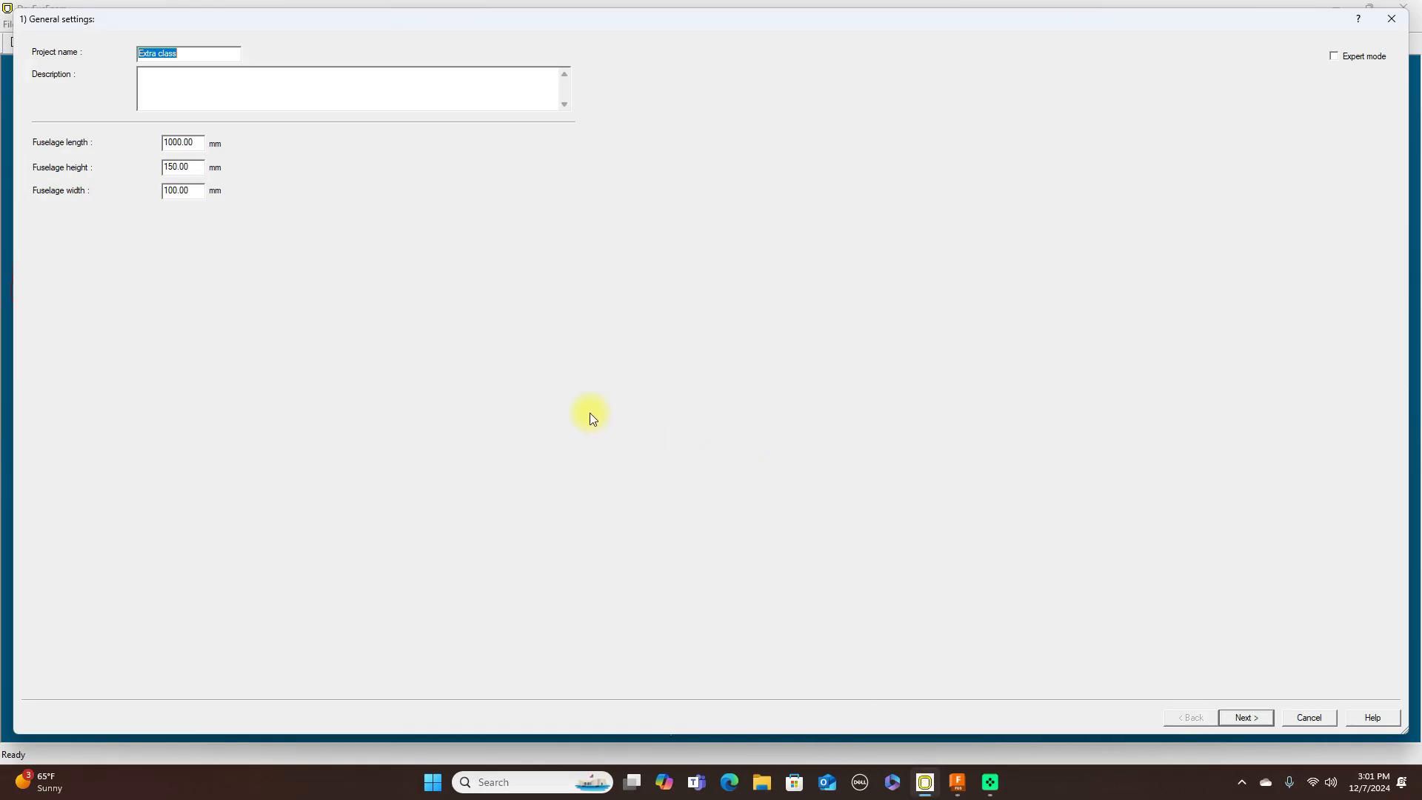
pyautogui.click(181, 142)
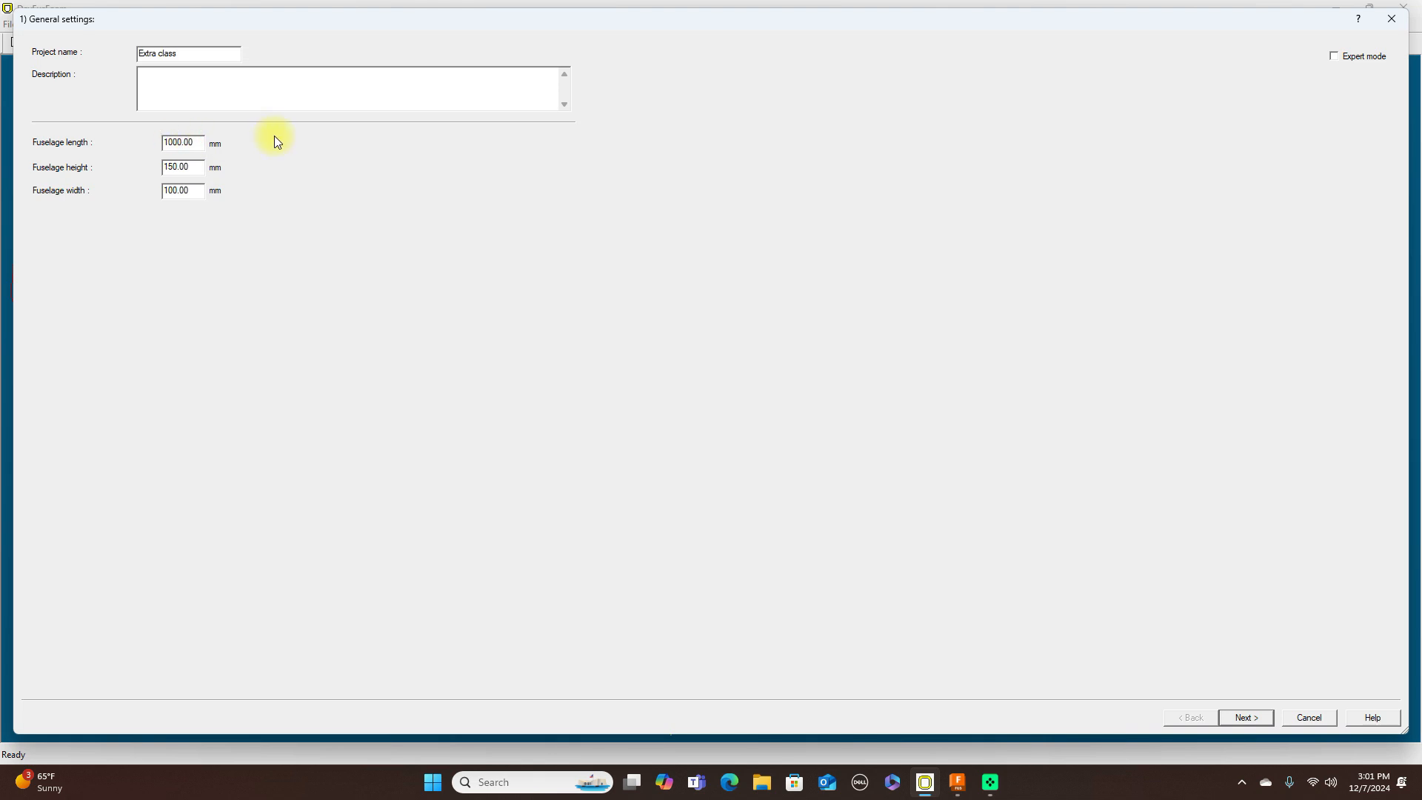
pyautogui.press('BackSpace')
pyautogui.press('BackSpace')
pyautogui.press('BackSpace')
pyautogui.press('BackSpace')
pyautogui.write('996')
# Step: Set the fuselage height to 352 mm and the fuselage width to 266 mm
pyautogui.click(177, 166)
pyautogui.press('BackSpace')
pyautogui.press('BackSpace')
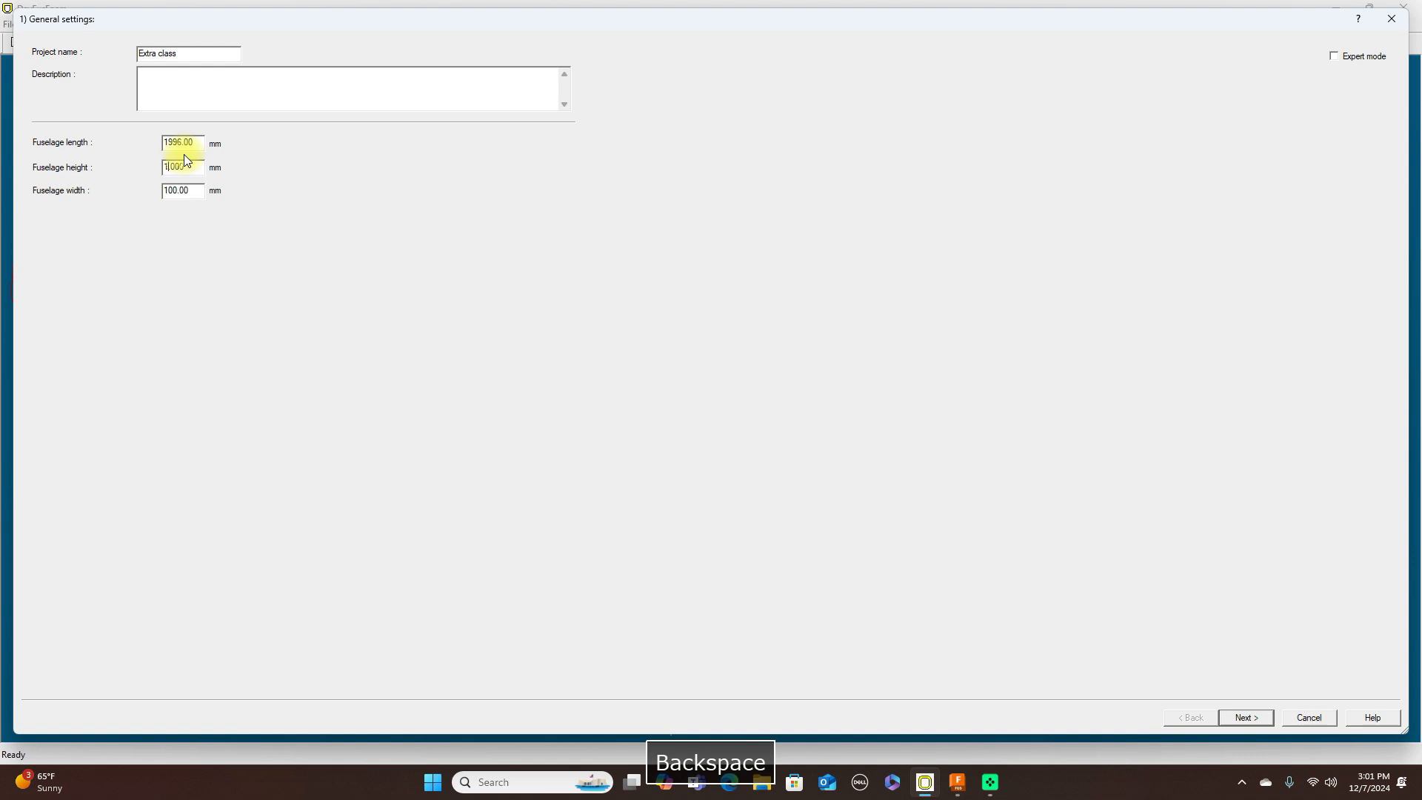
pyautogui.write('352.')
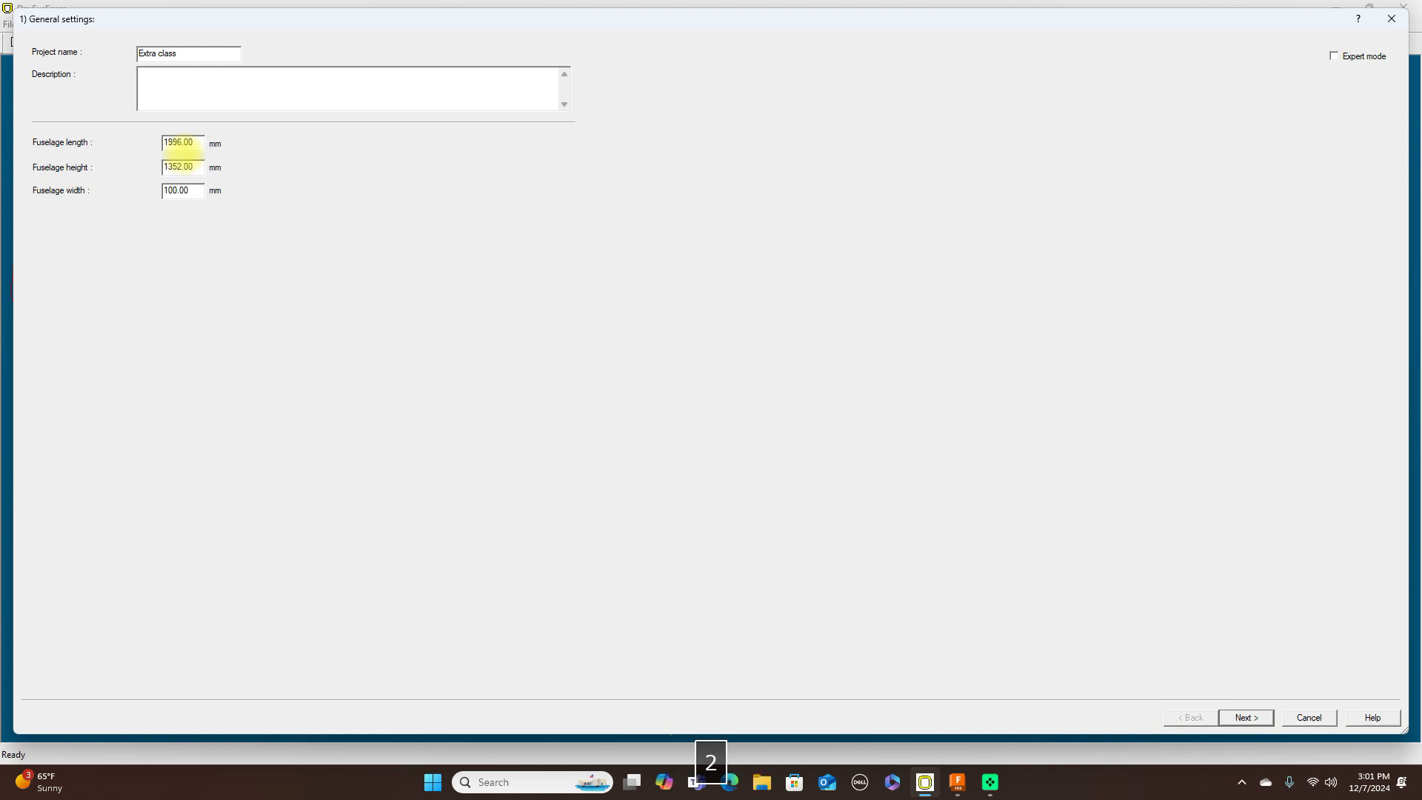
pyautogui.press('BackSpace')
pyautogui.press('BackSpace')
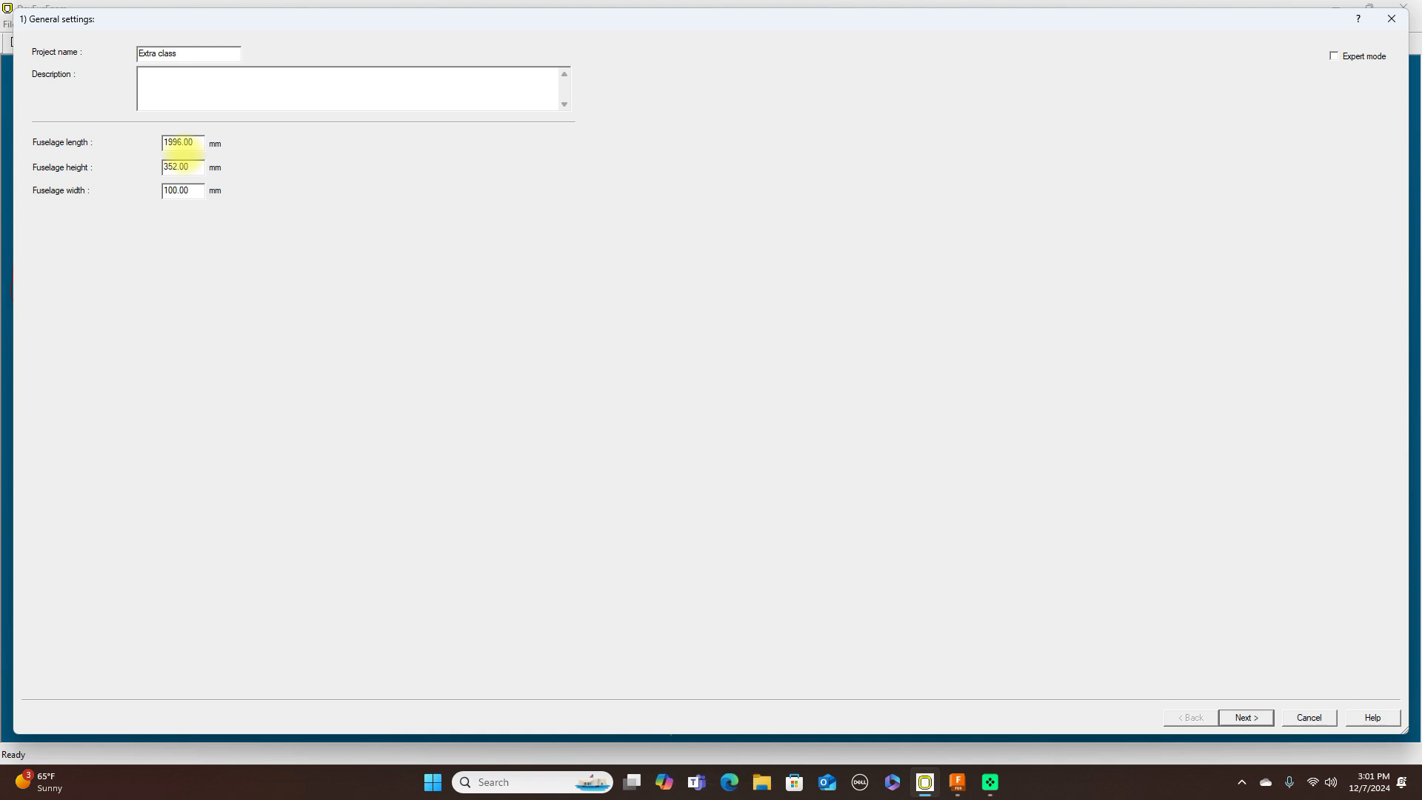
pyautogui.click(177, 190)
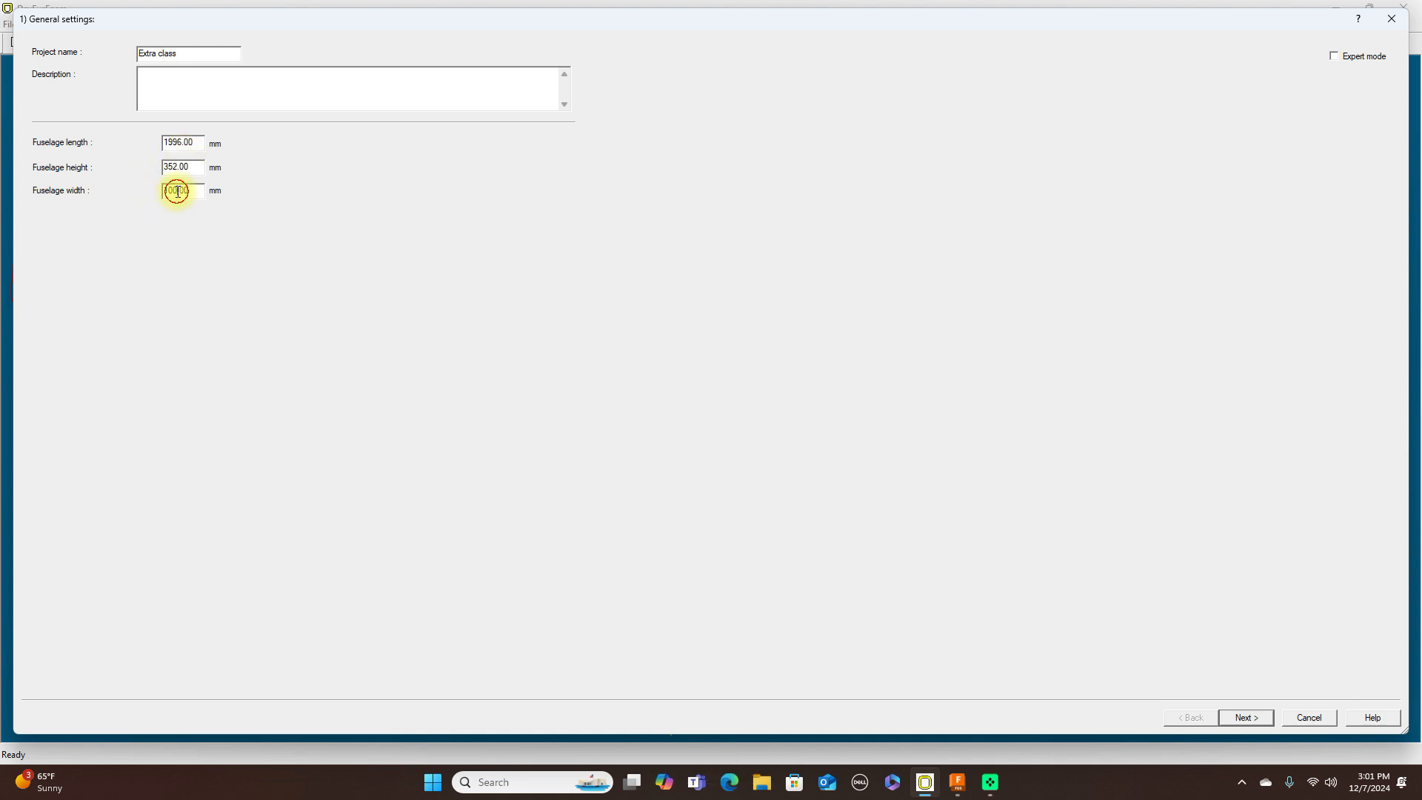
pyautogui.press('BackSpace')
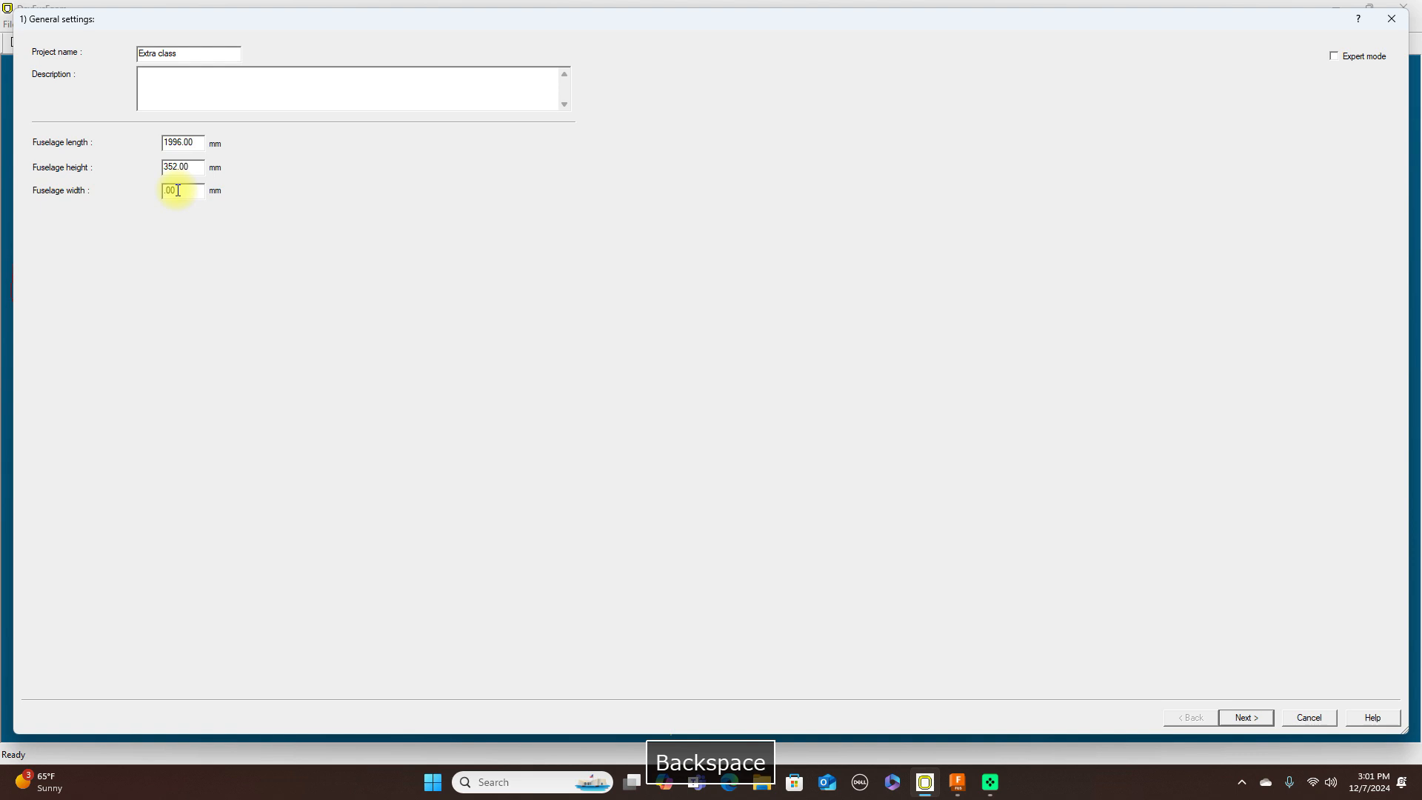
pyautogui.write('266')
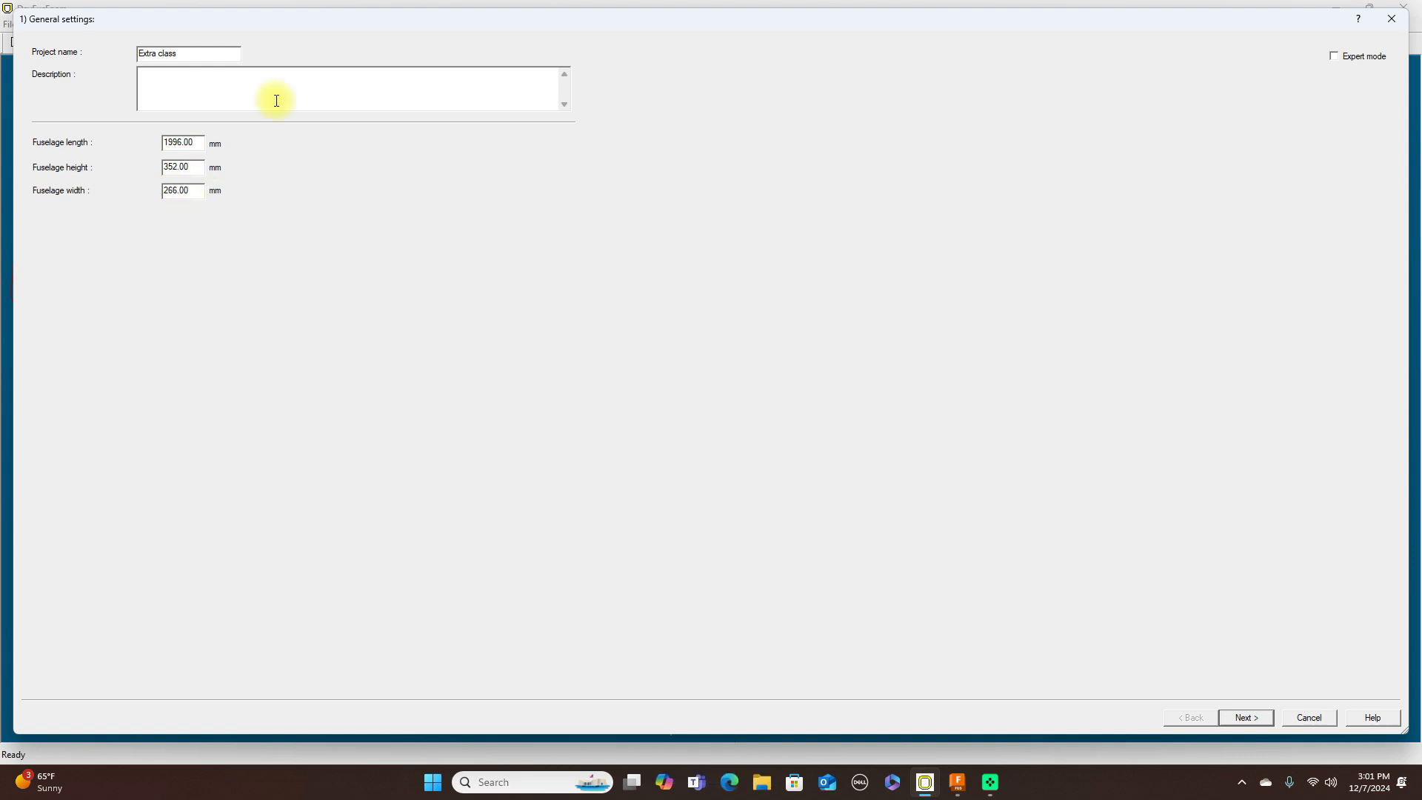
# Step: Proceed to the background images and load the JPEG "Untitled design (77)" from USB Drive (D:) as the side view image
pyautogui.click(1244, 717)
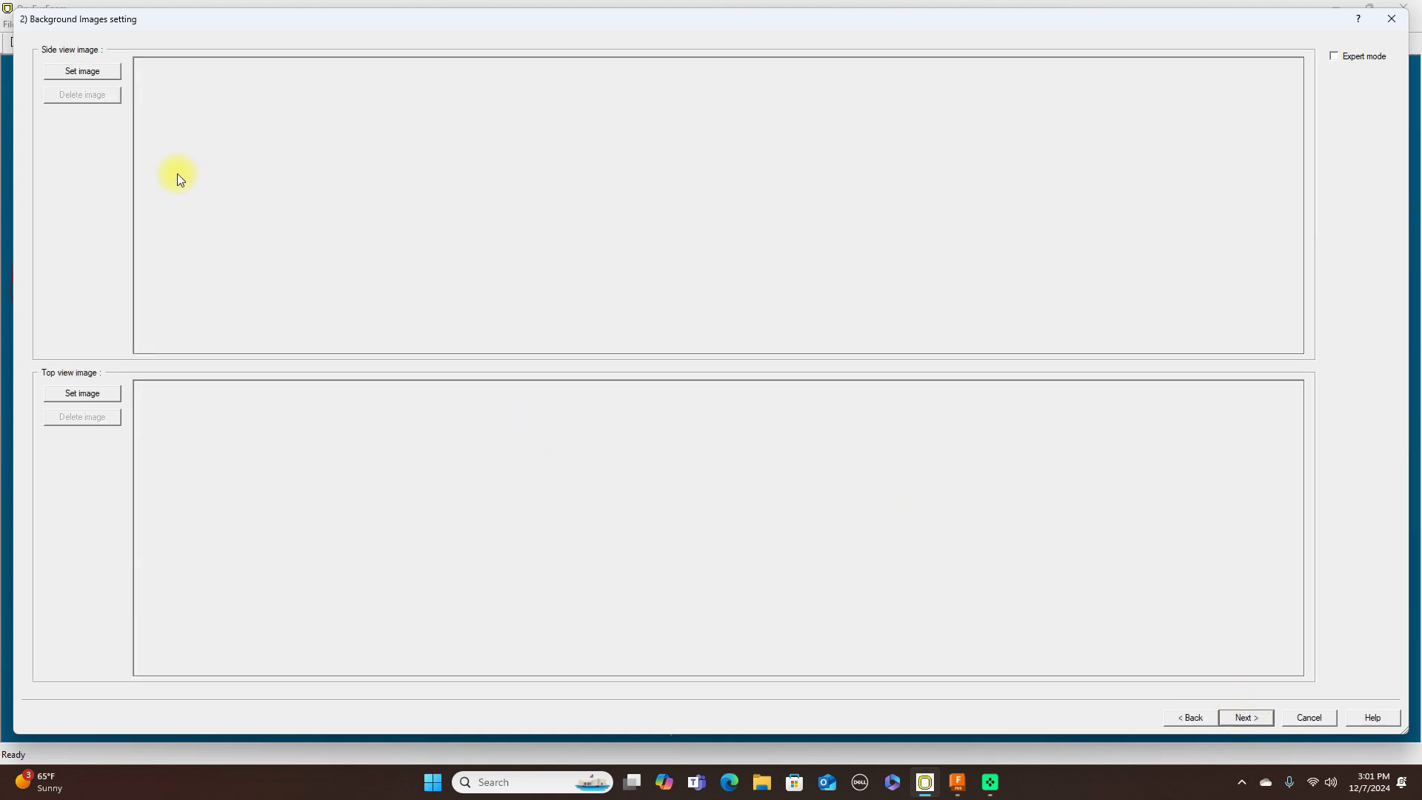
pyautogui.click(79, 72)
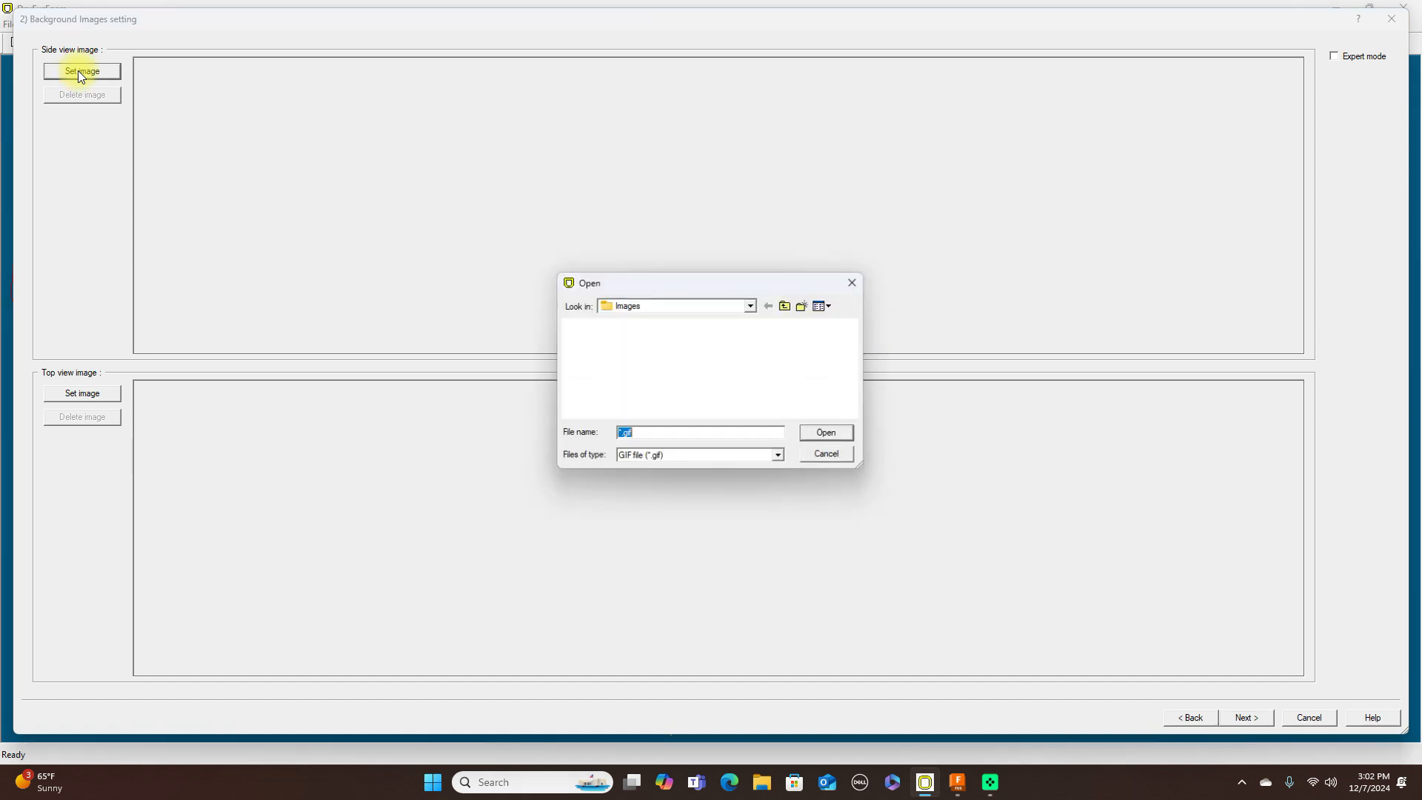
pyautogui.click(751, 305)
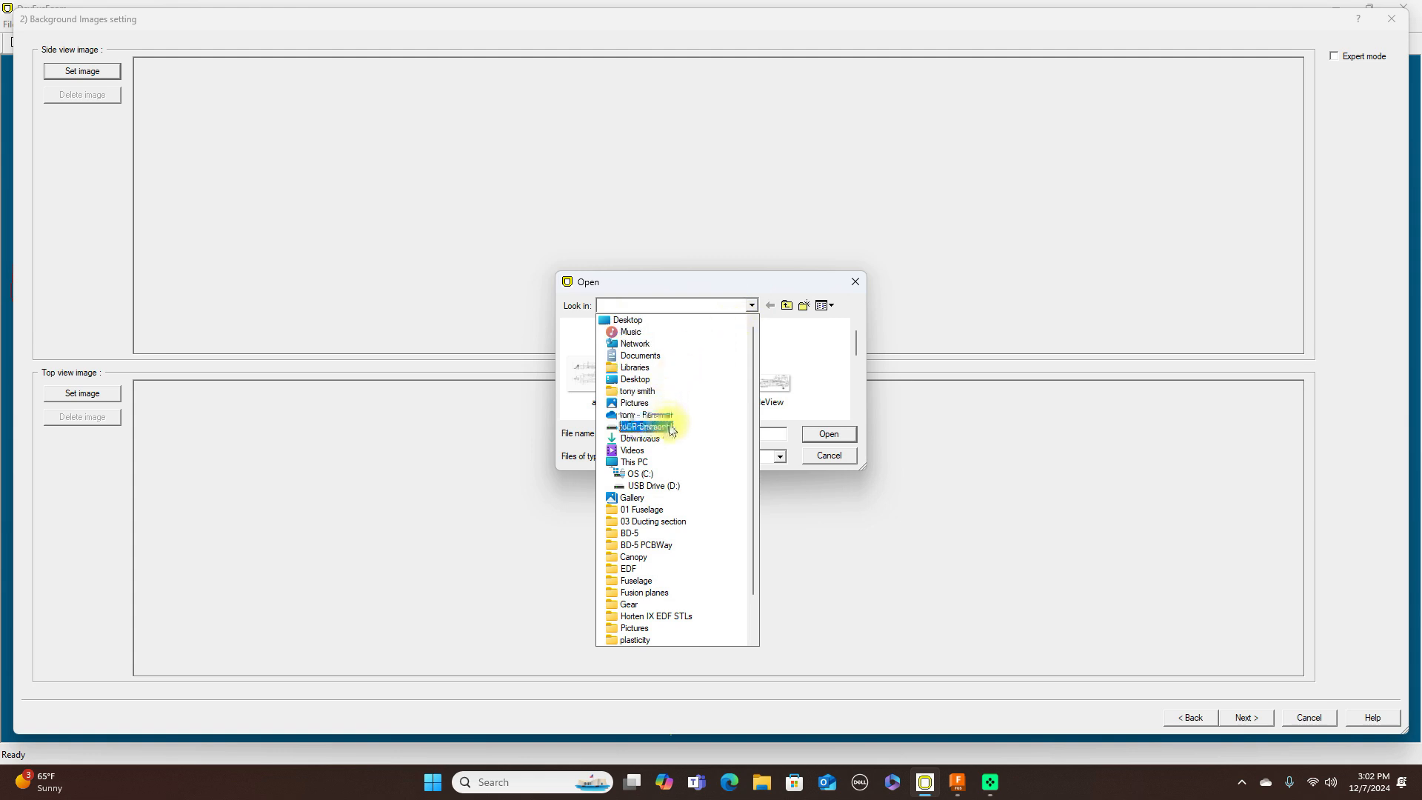
pyautogui.click(646, 426)
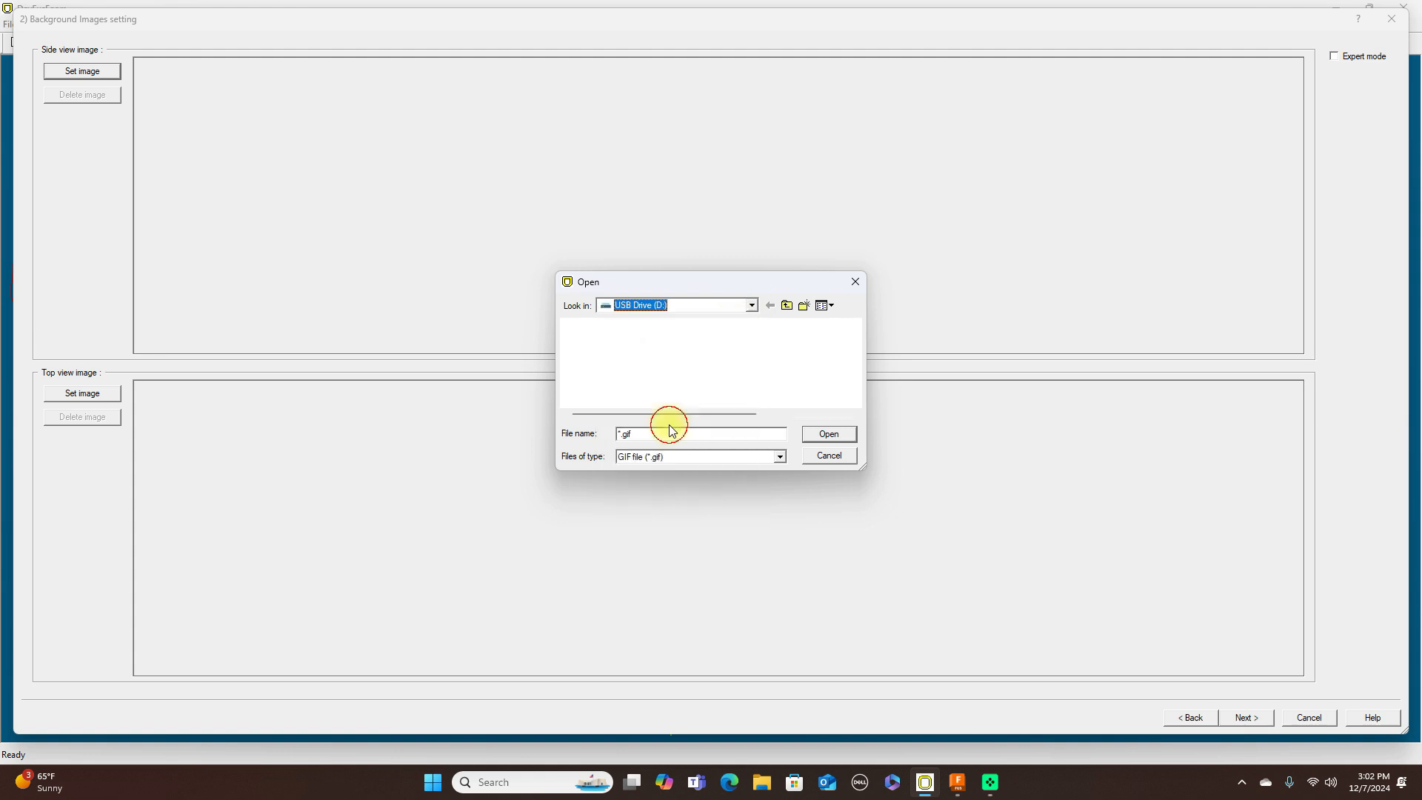
pyautogui.click(779, 457)
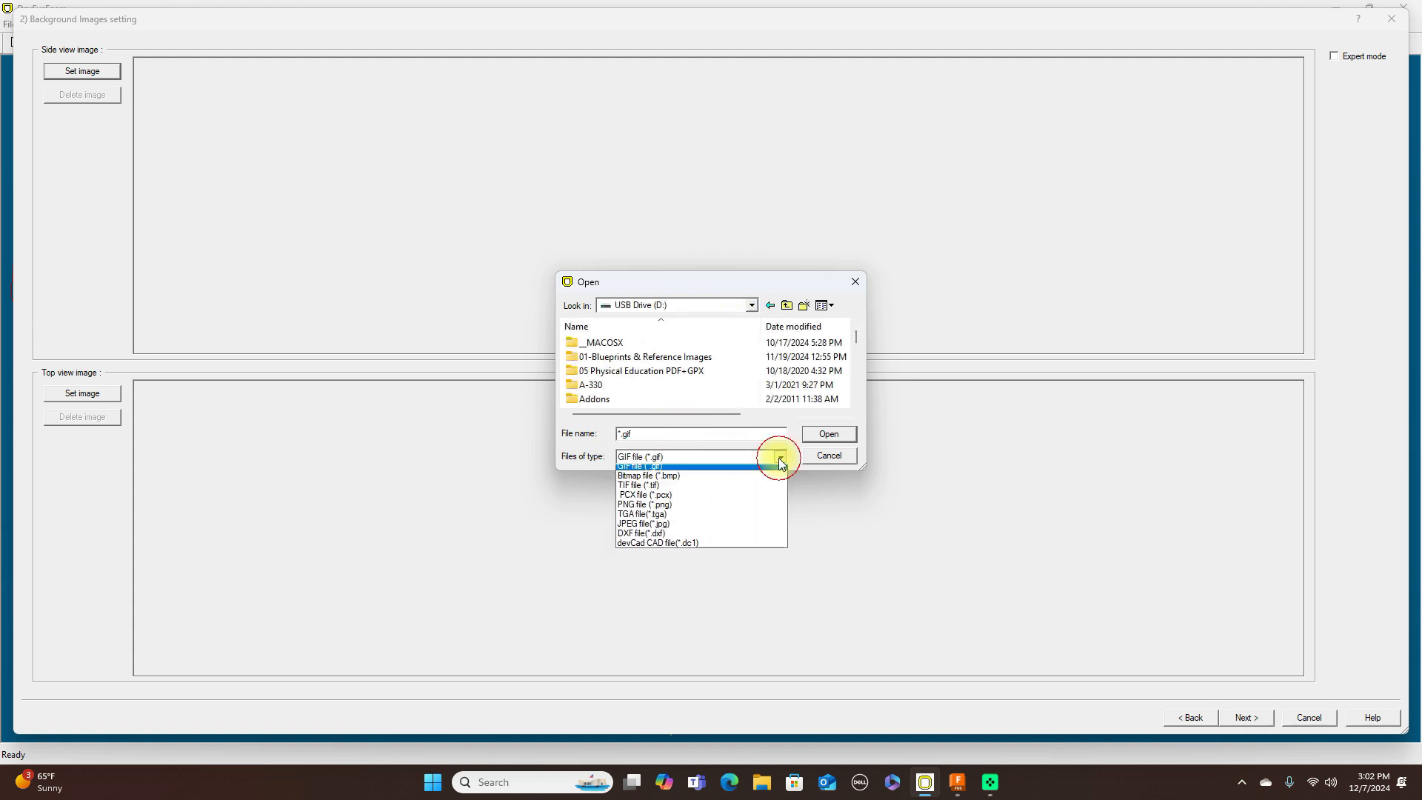
pyautogui.click(655, 527)
pyautogui.scroll(-3, 748, 370)
pyautogui.scroll(-15, 746, 369)
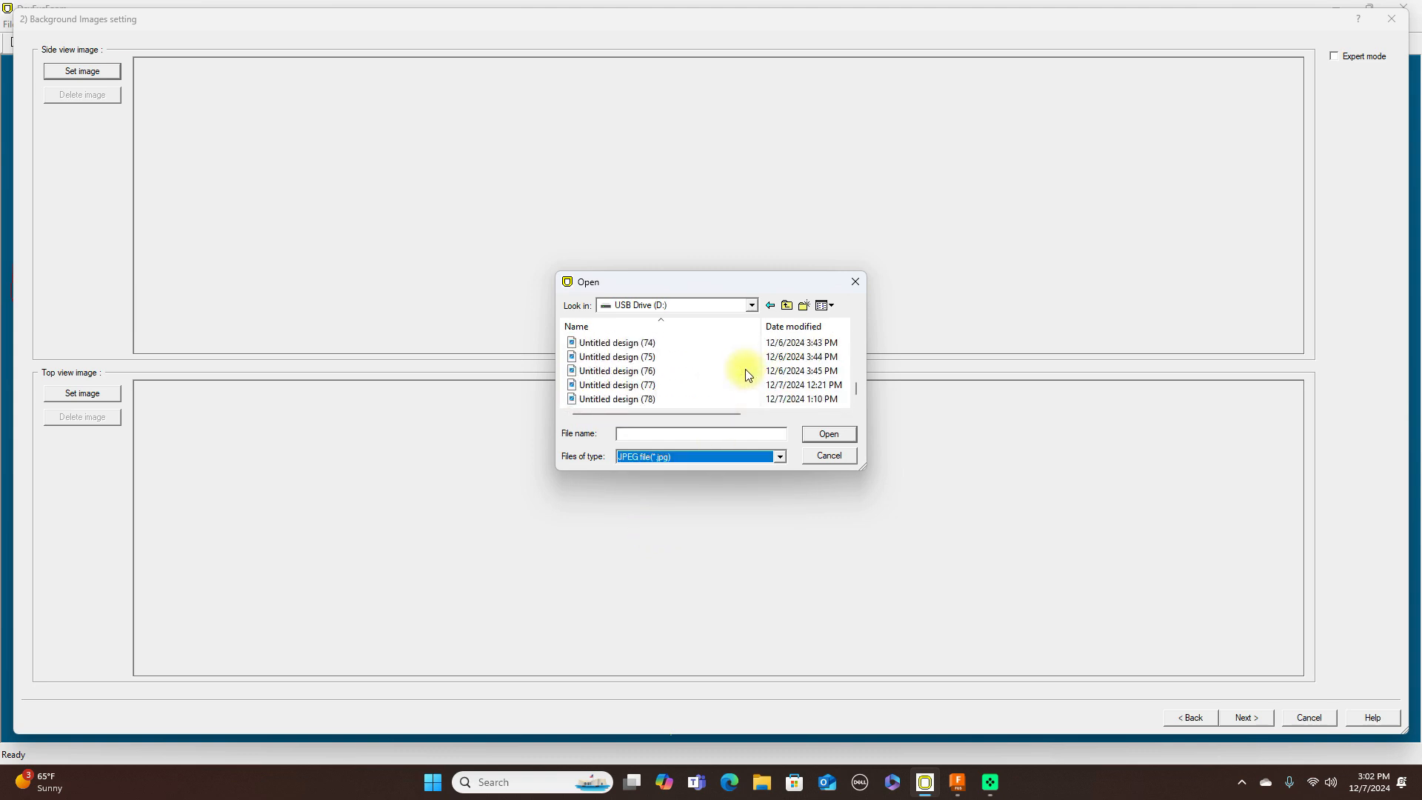
pyautogui.click(639, 385)
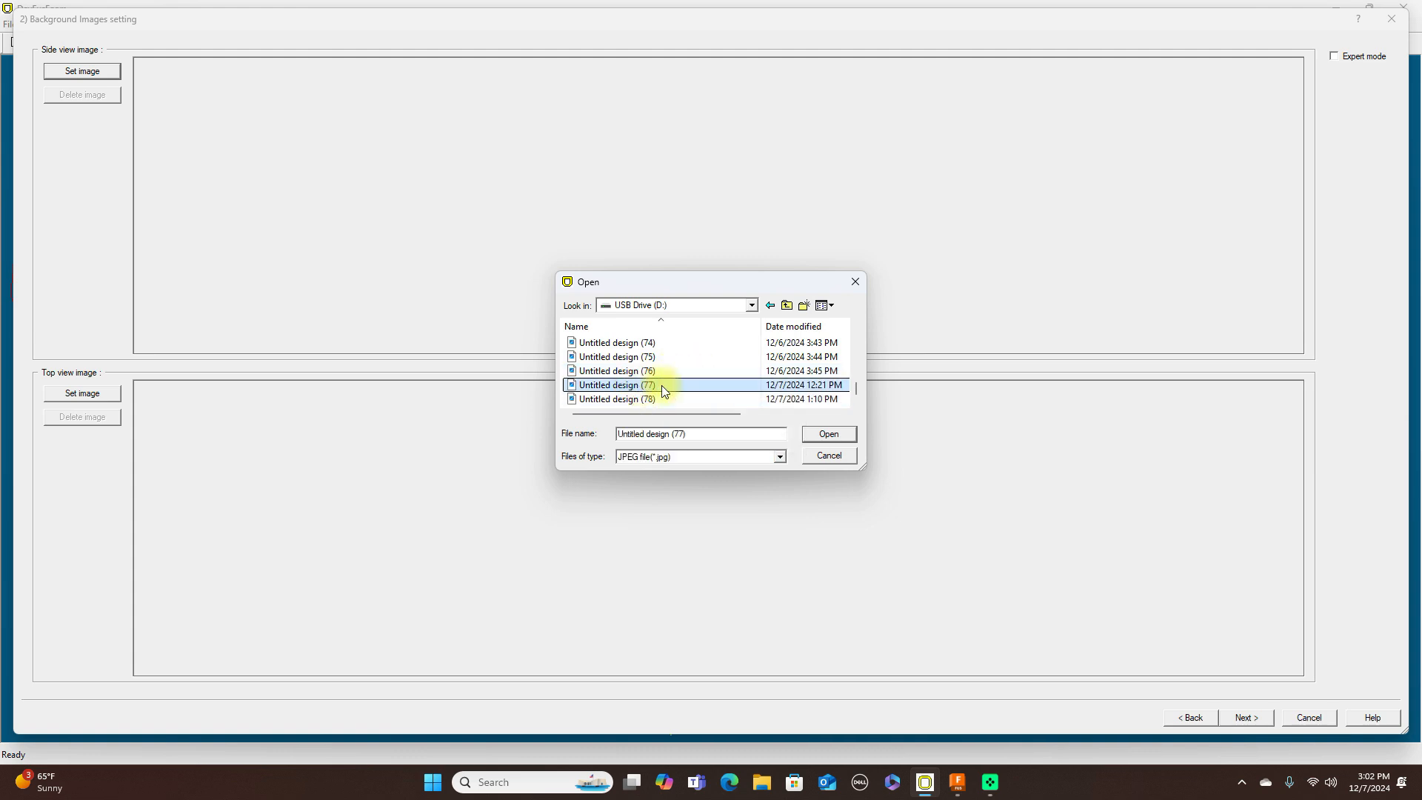
pyautogui.click(828, 434)
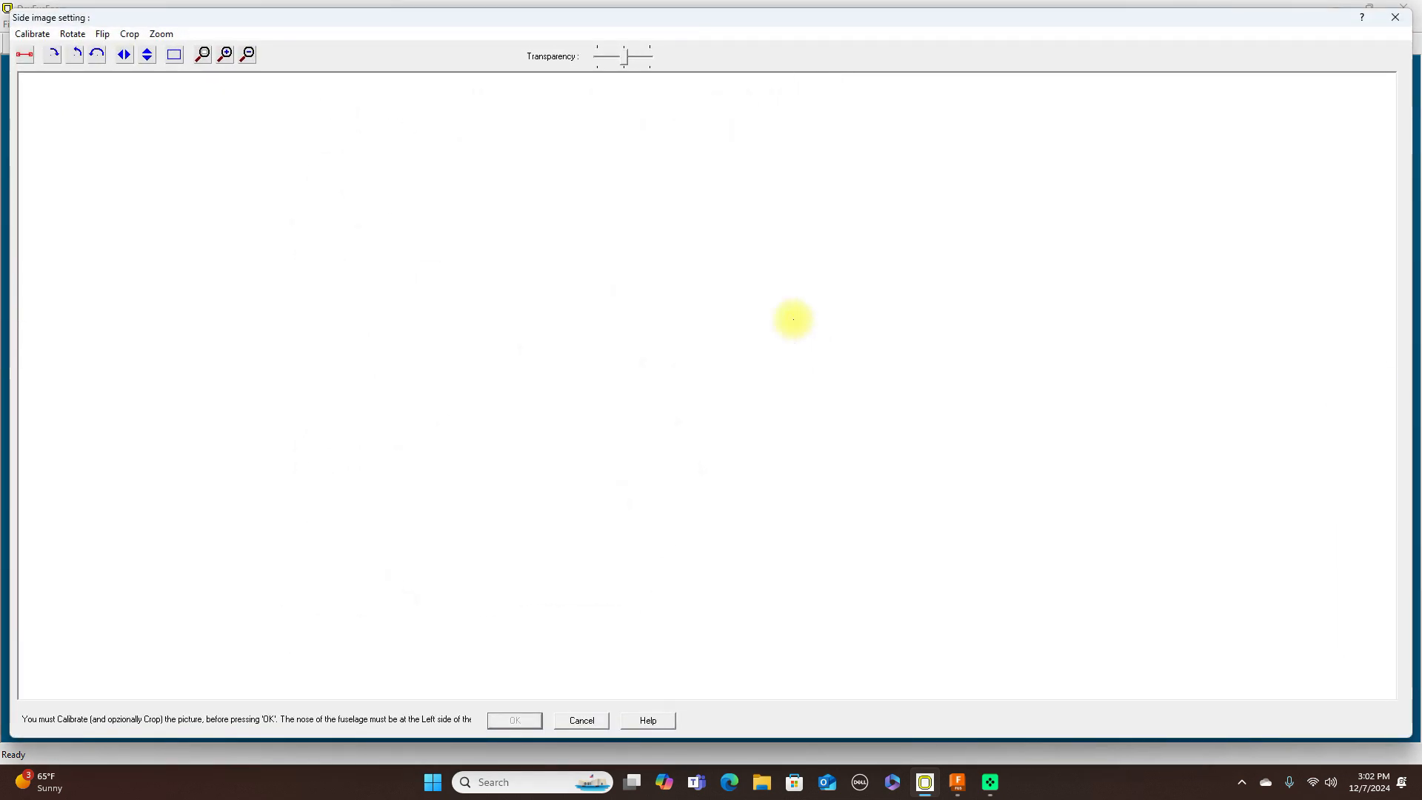
# Step: Calibrate the side image by marking the spinner tip as nose point and the rudder's rear edge as tail point on the fuselage axis
pyautogui.scroll(3, 793, 319)
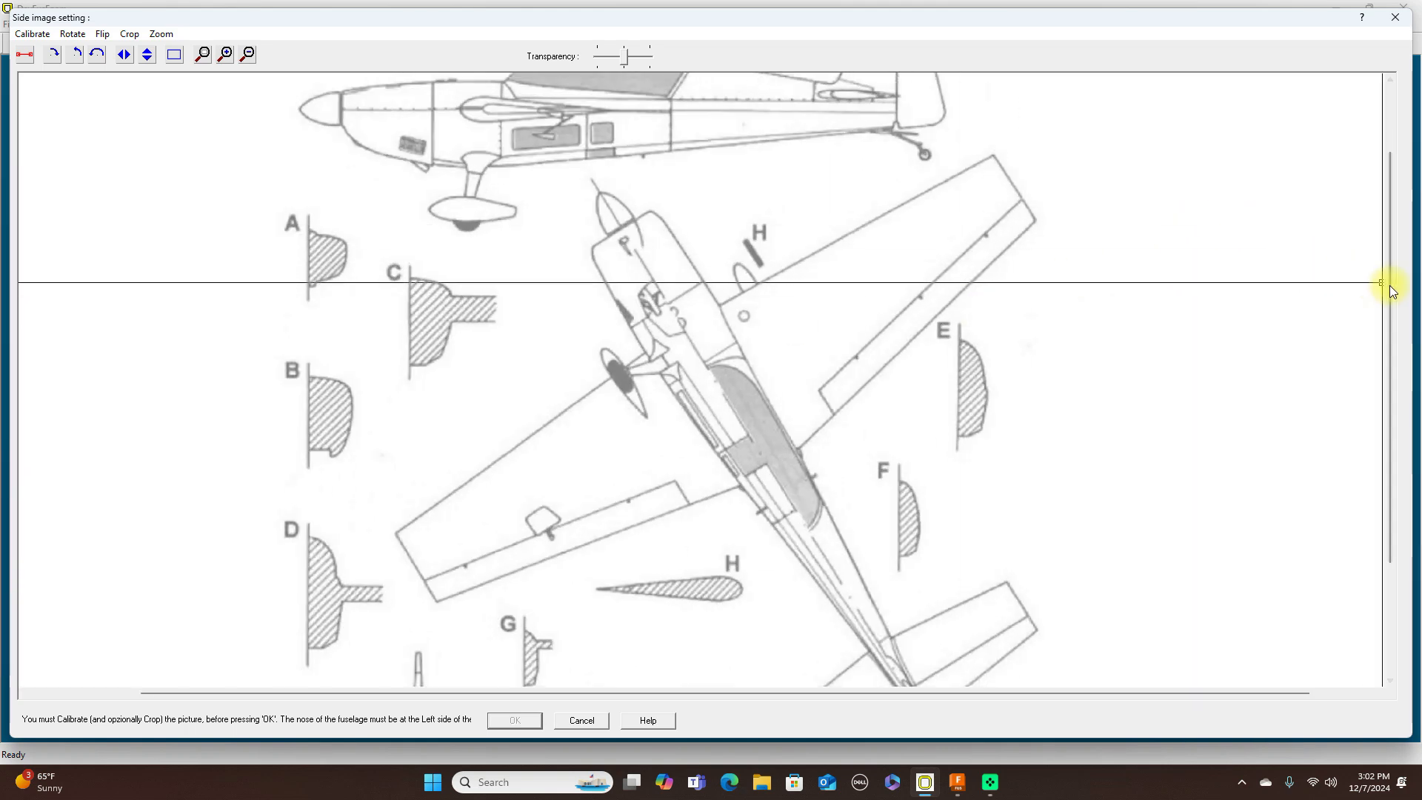
pyautogui.moveTo(1392, 304); pyautogui.dragTo(1391, 236)
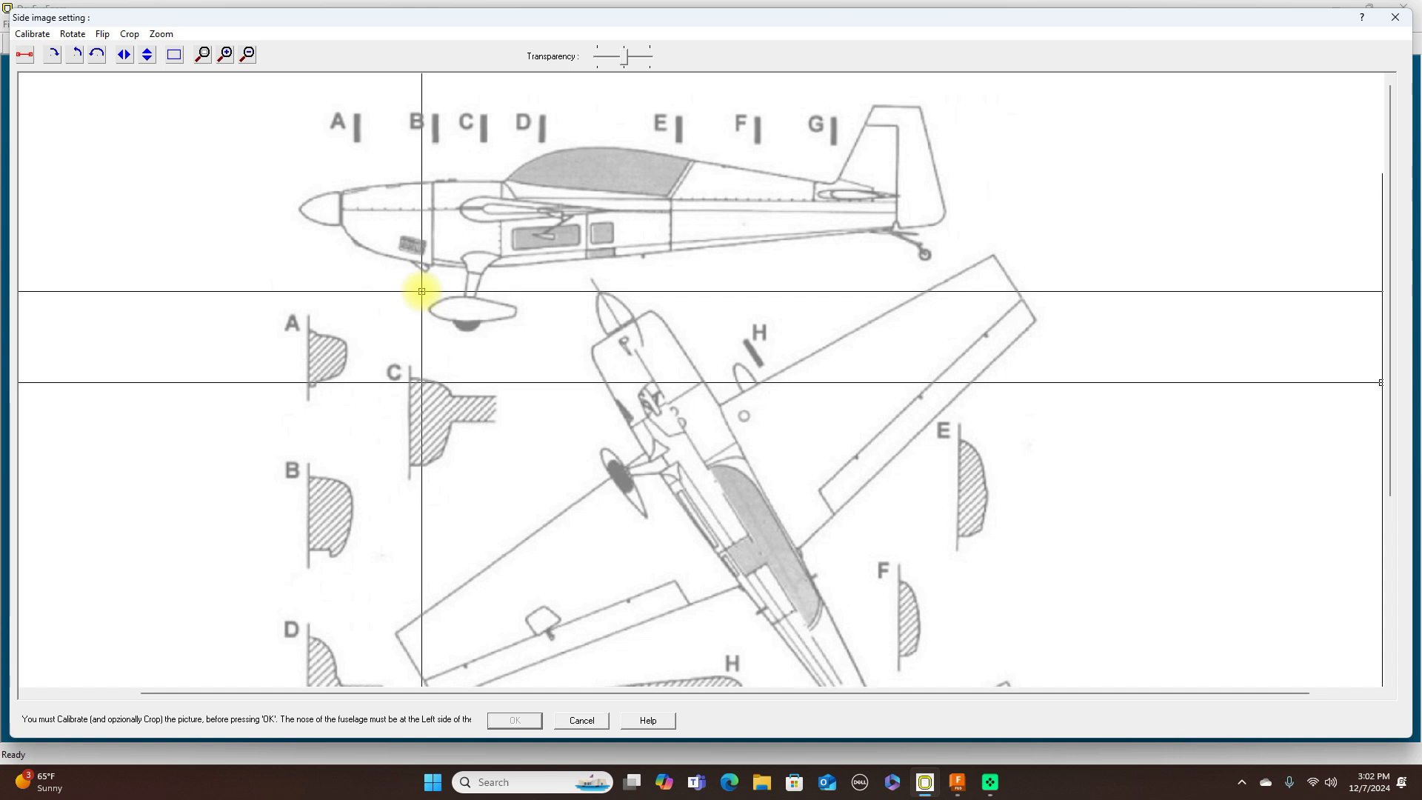
pyautogui.click(26, 55)
pyautogui.click(26, 55)
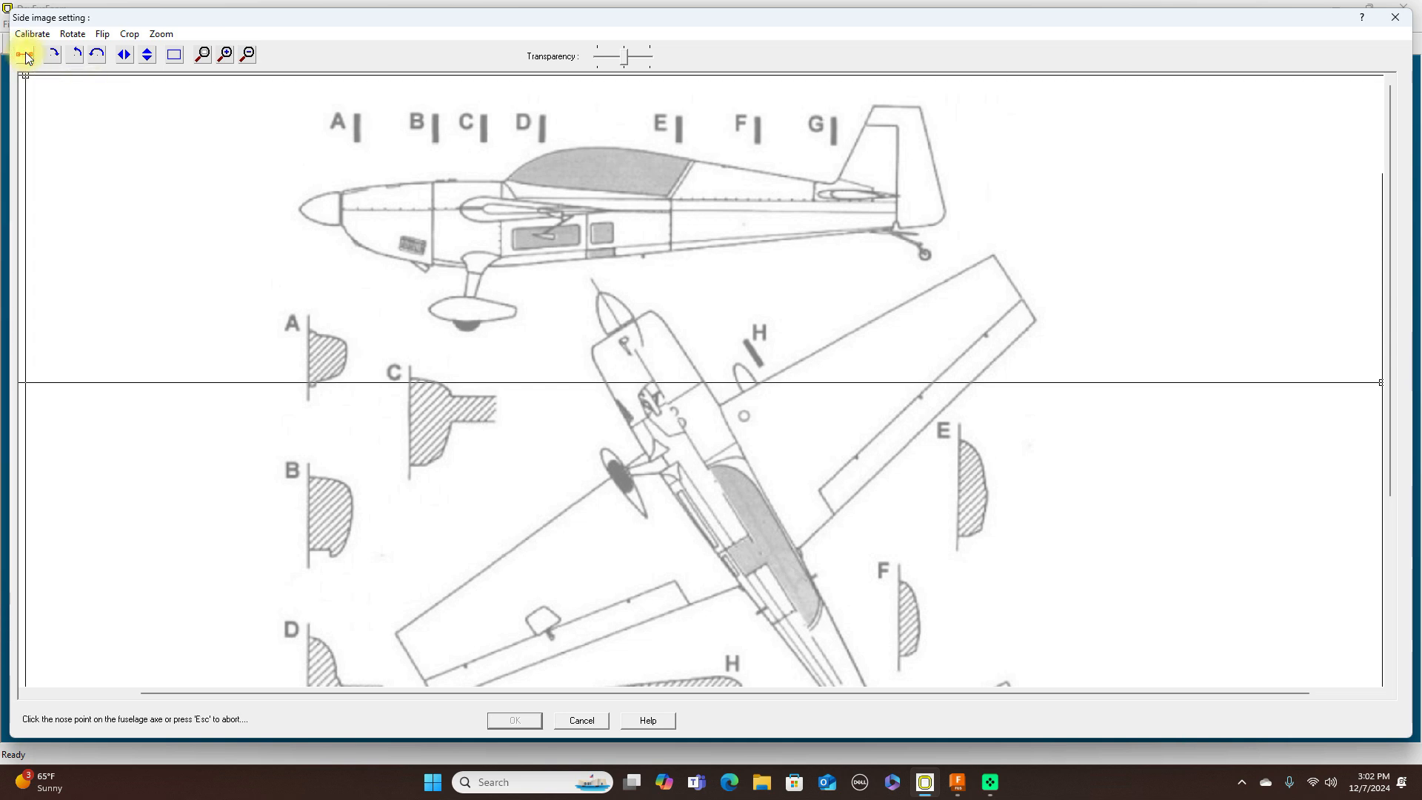
pyautogui.click(293, 205)
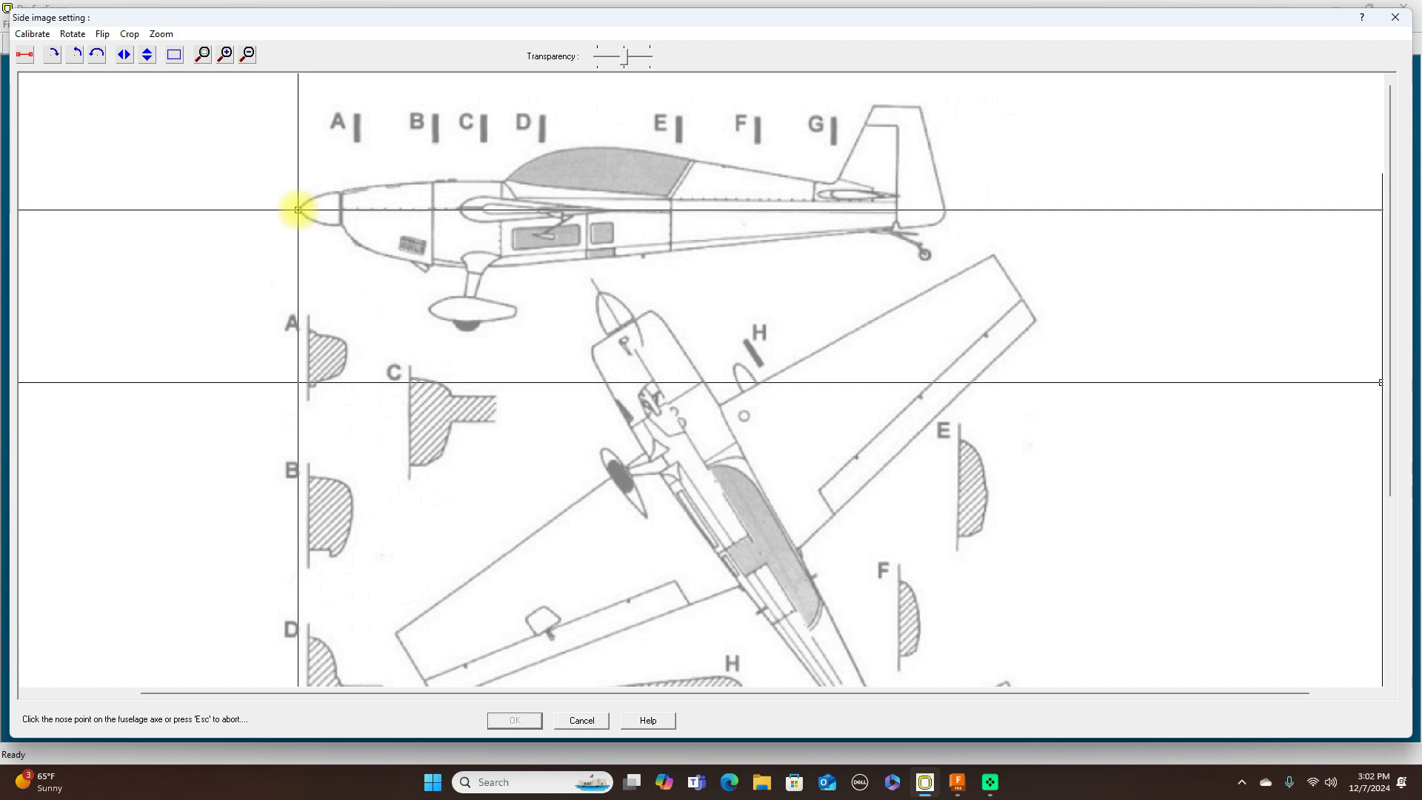
pyautogui.click(298, 210)
pyautogui.click(960, 210)
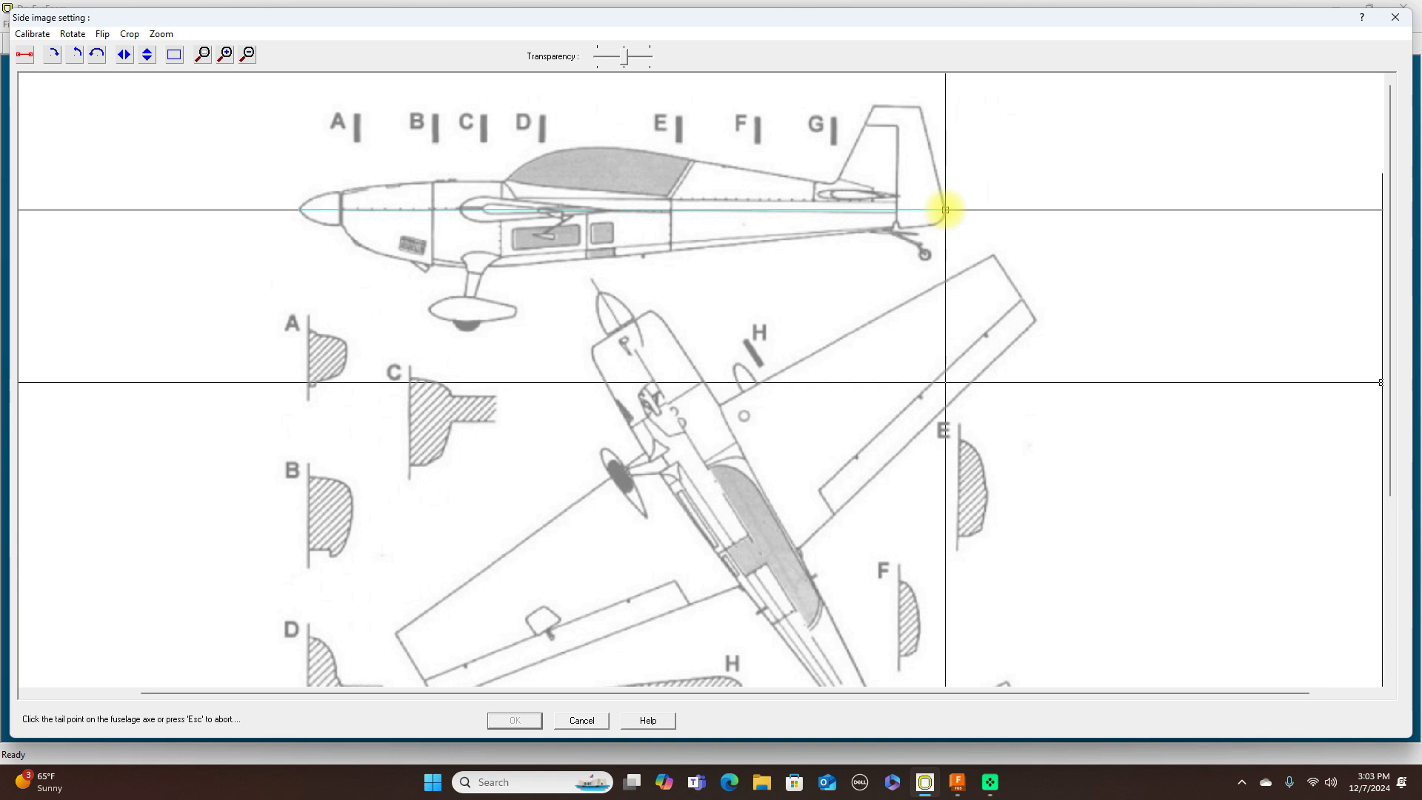
pyautogui.click(945, 210)
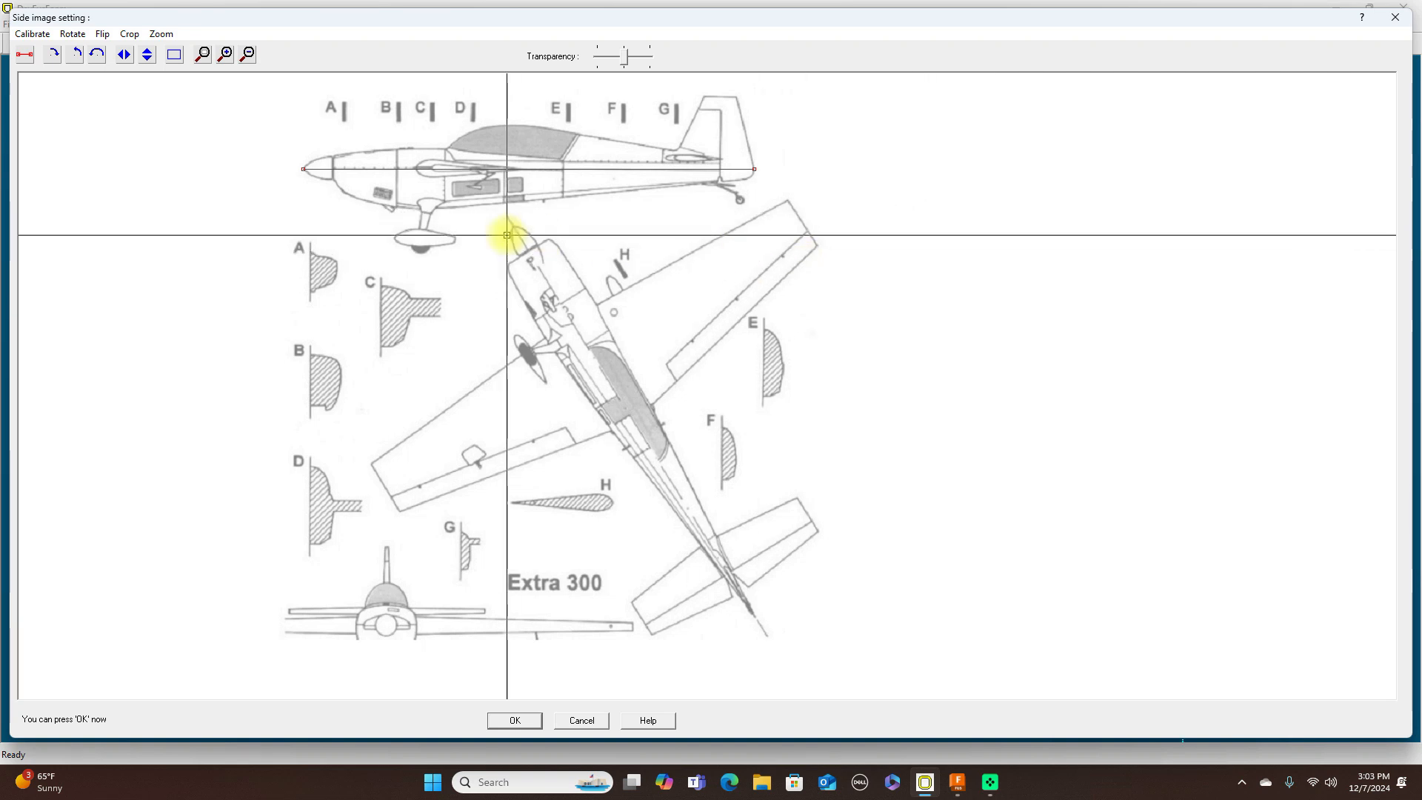
# Step: Crop the side image to the fuselage side view from nose tip to tail end, and accept the image
pyautogui.scroll(2, 785, 451)
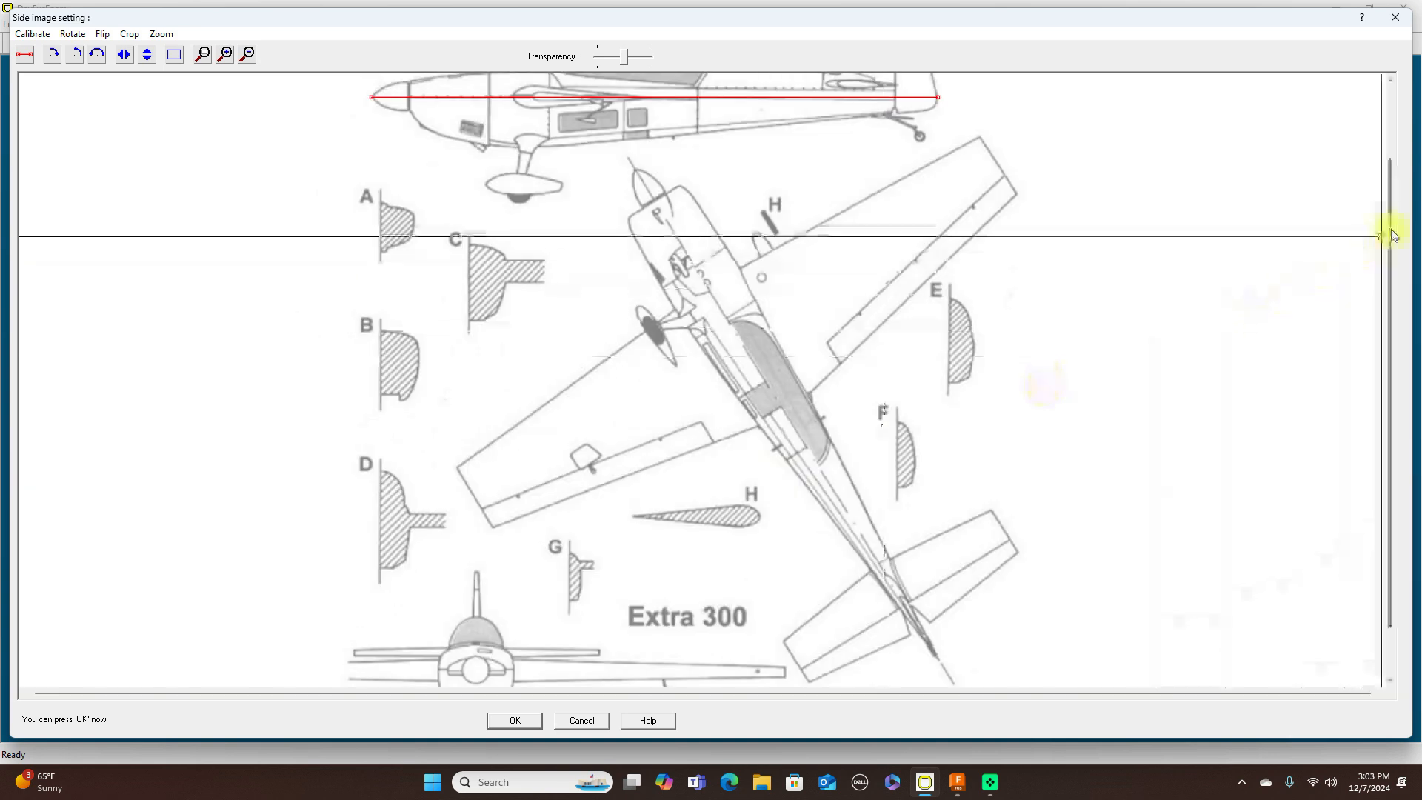
pyautogui.moveTo(1390, 263); pyautogui.dragTo(1384, 118)
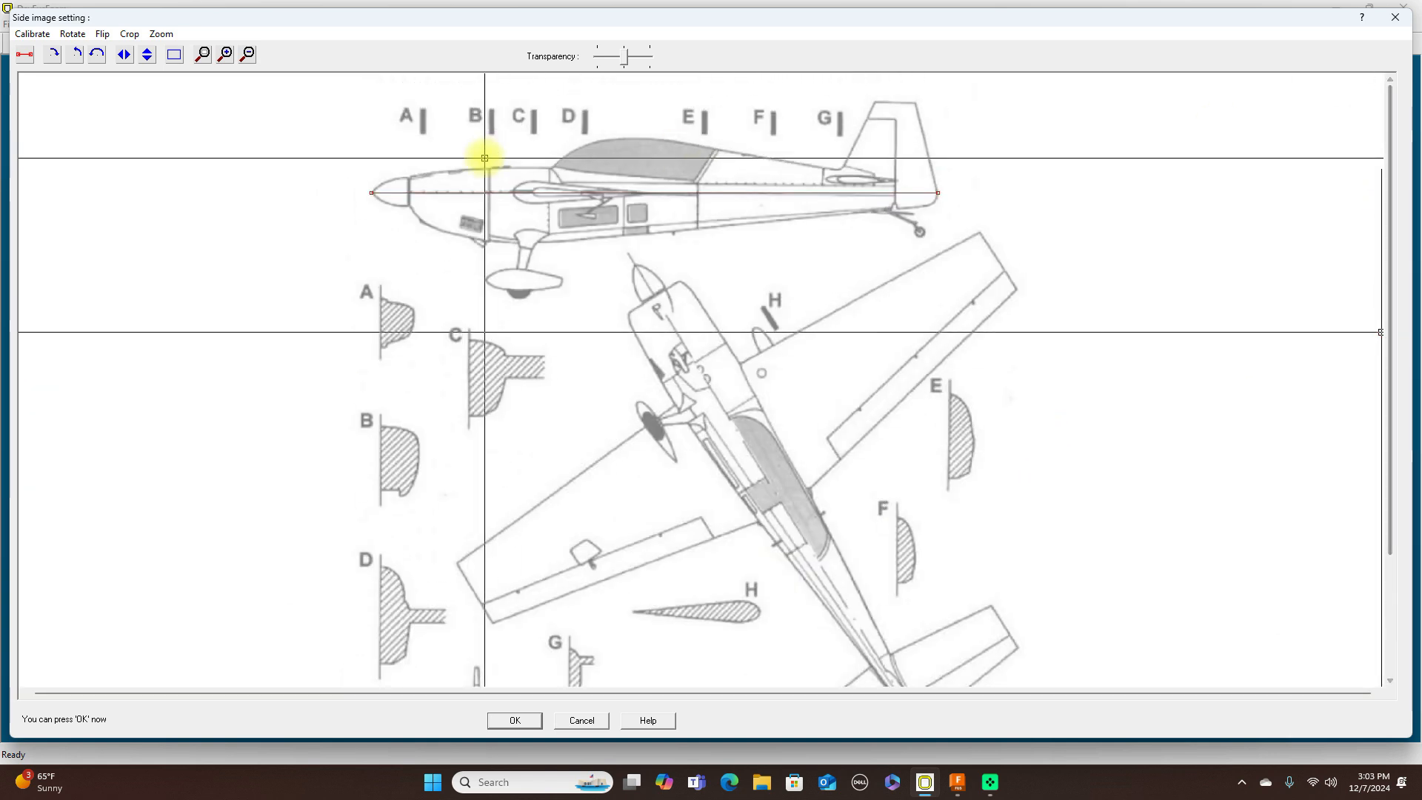
pyautogui.click(174, 54)
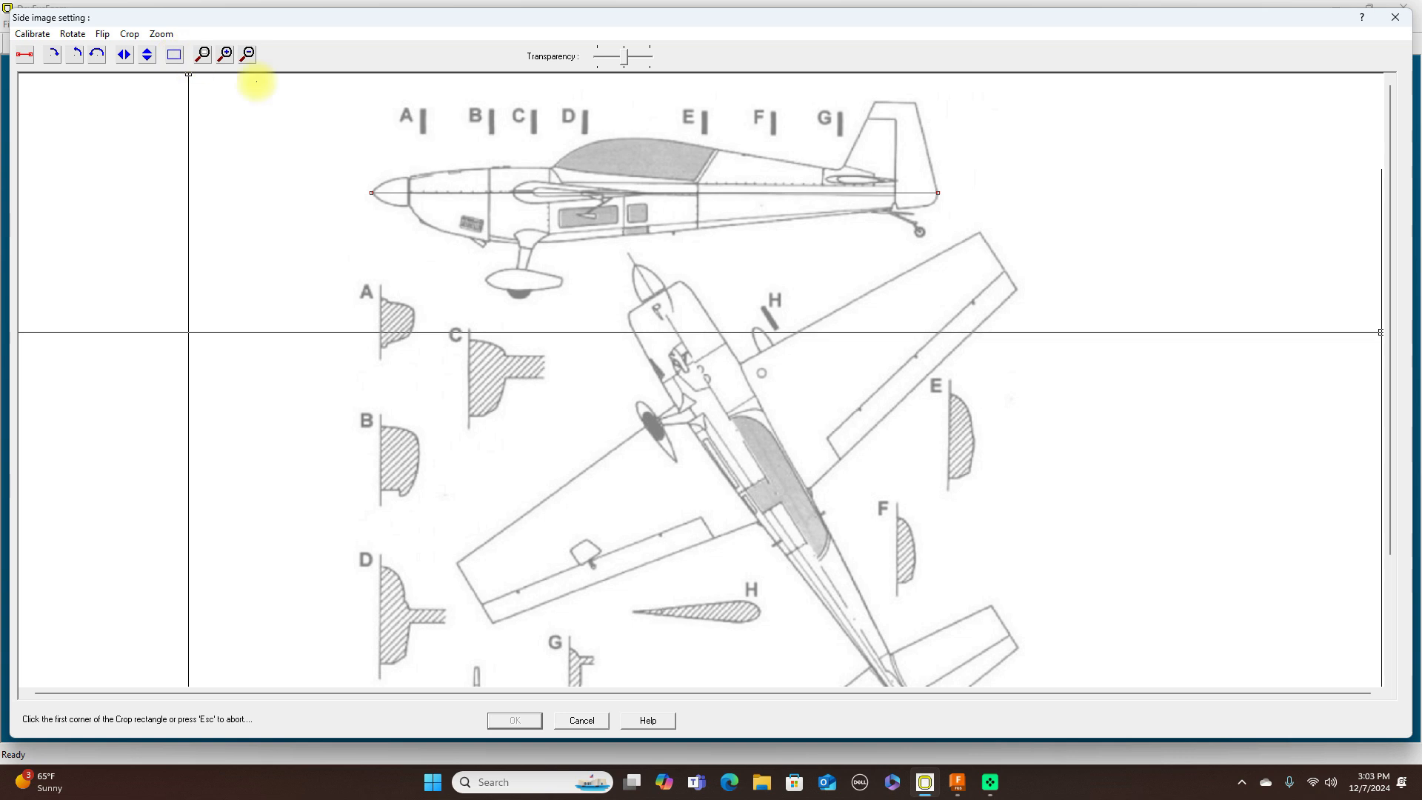
pyautogui.click(371, 130)
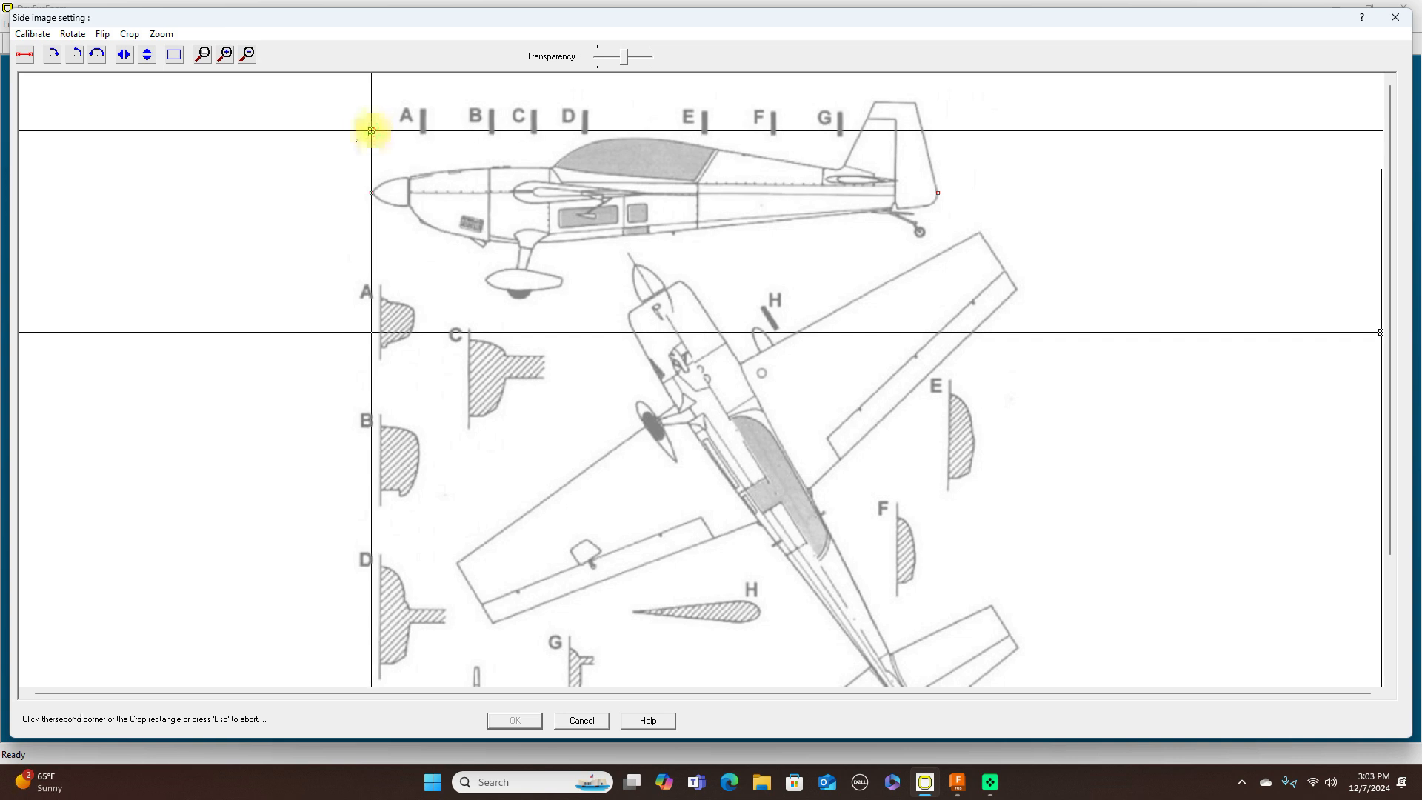
pyautogui.click(938, 247)
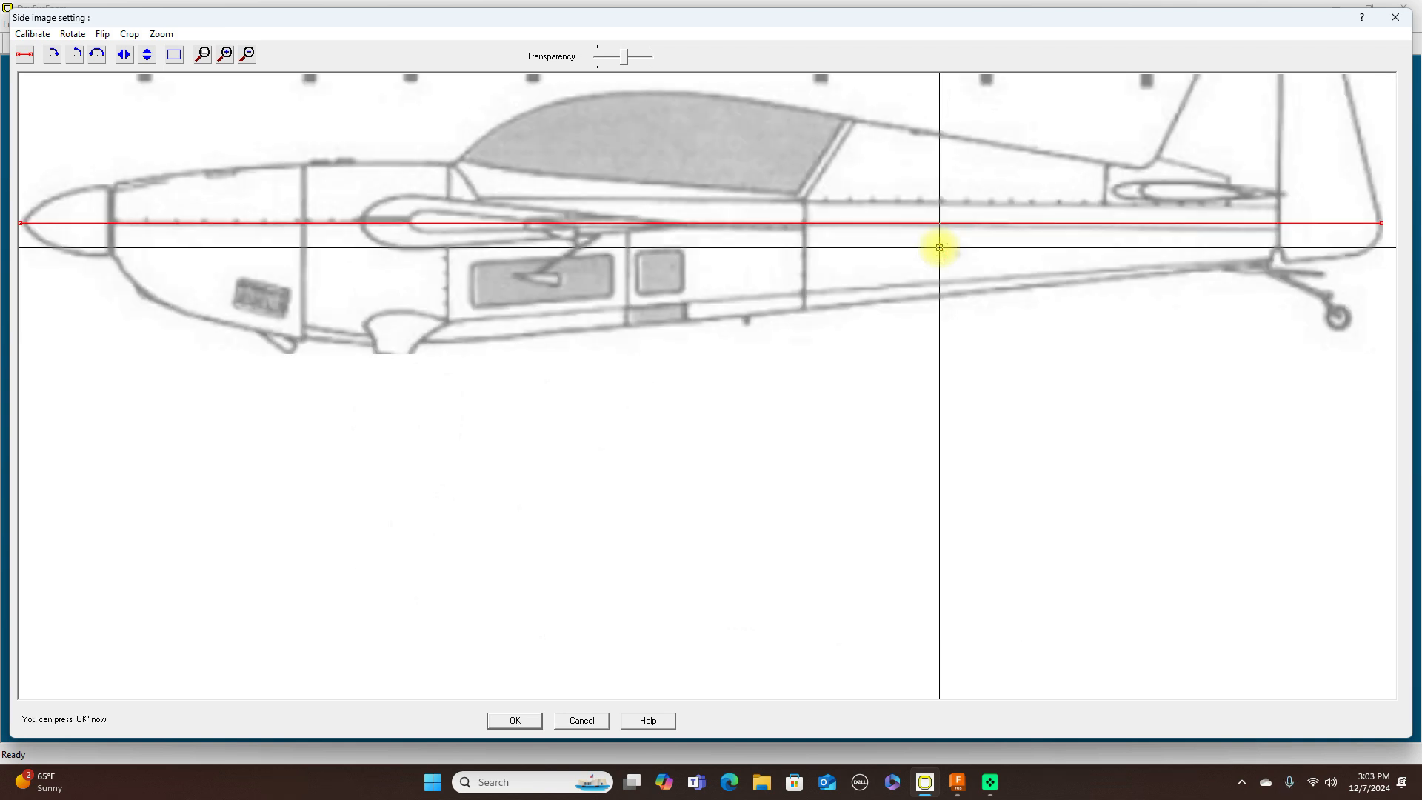
pyautogui.click(517, 721)
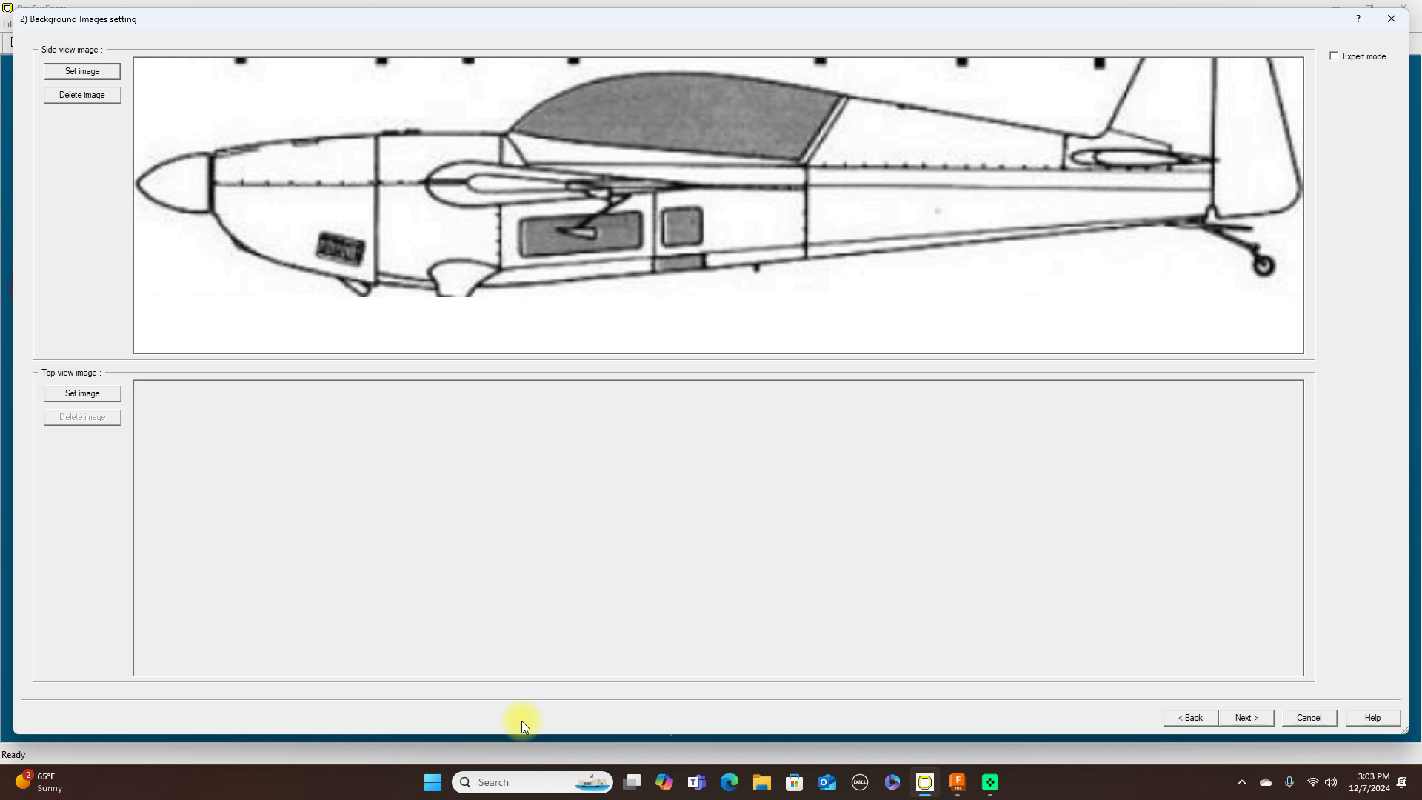
# Step: Load the JPEG "Untitled design (78)" from USB Drive (D:) as the top view image
pyautogui.click(82, 393)
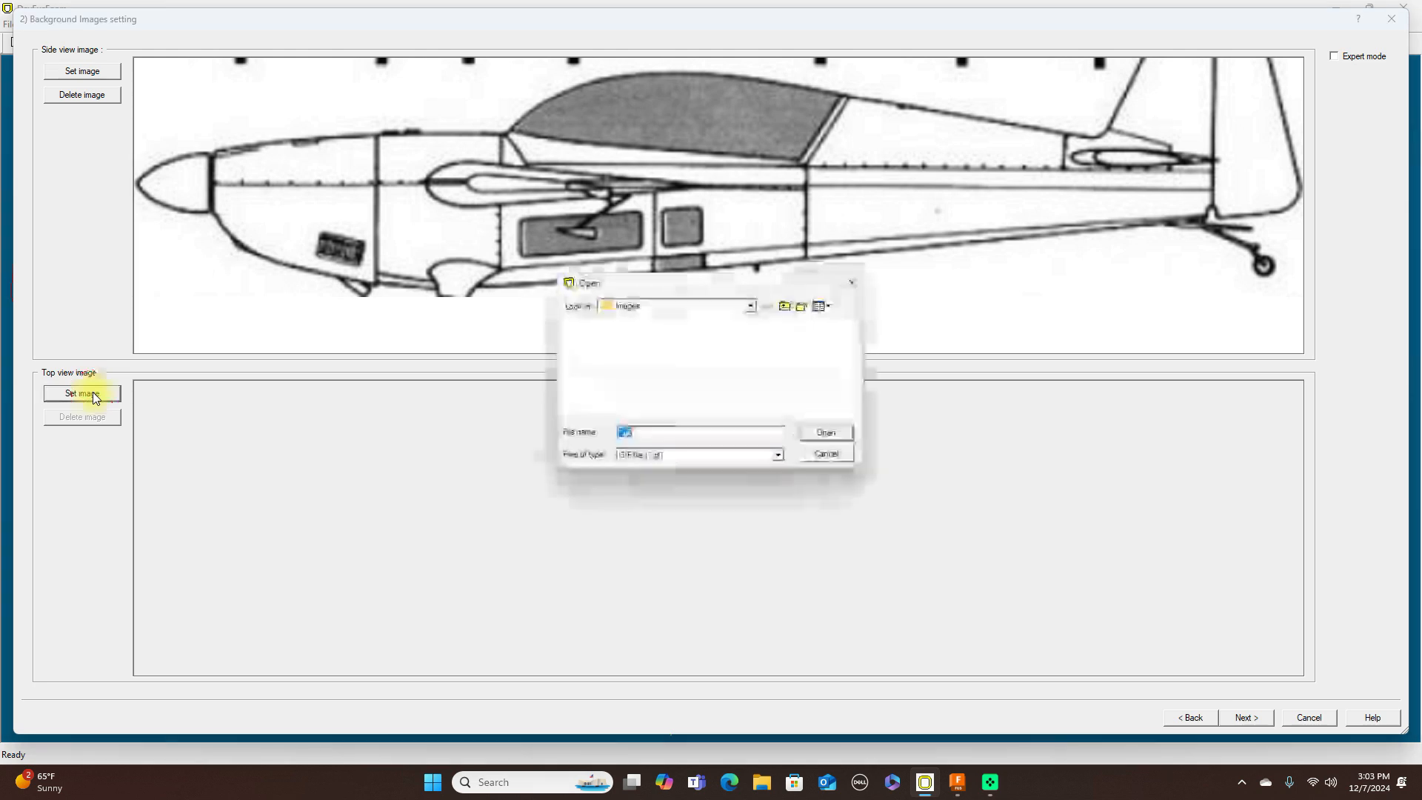
pyautogui.click(752, 305)
pyautogui.click(675, 426)
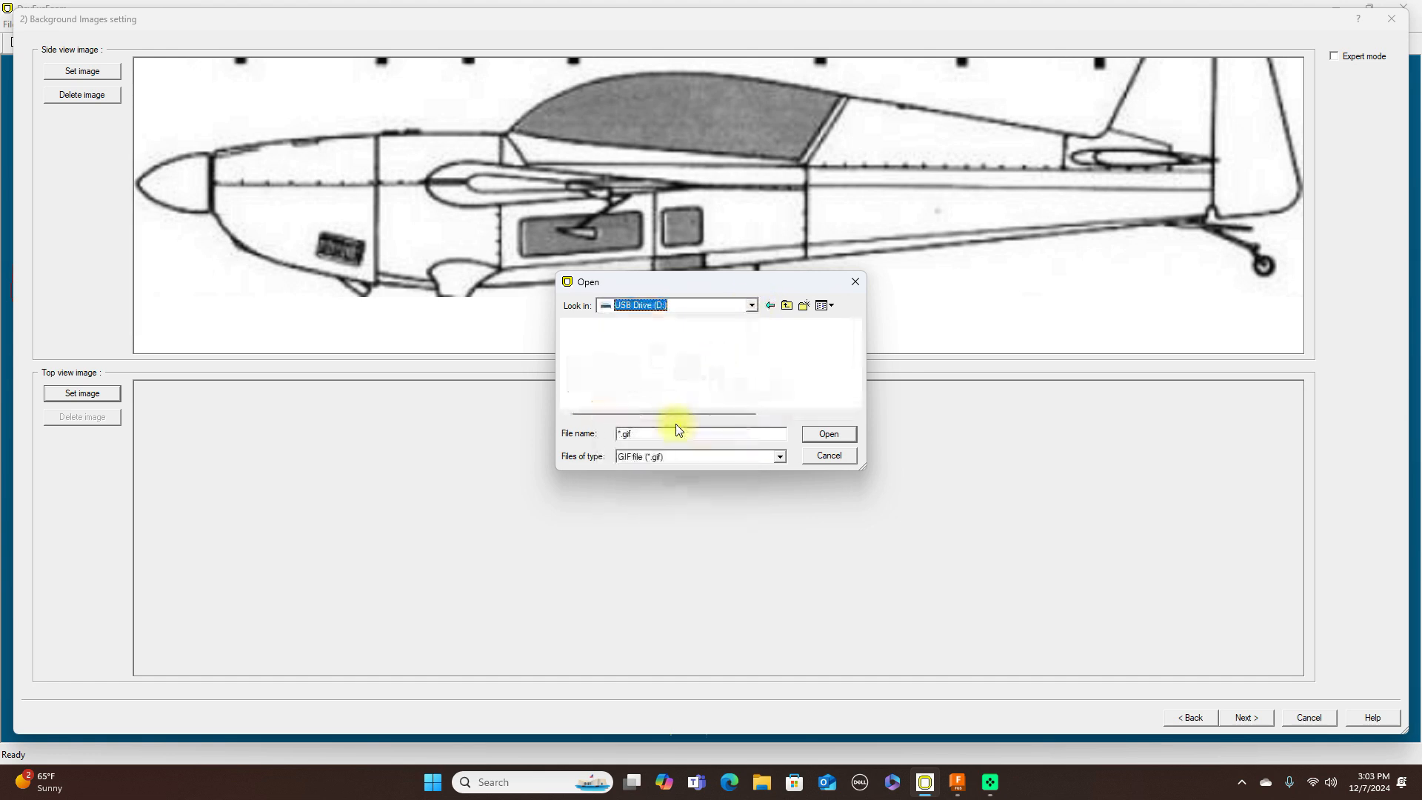
pyautogui.click(780, 456)
pyautogui.click(659, 531)
pyautogui.scroll(-10, 719, 364)
pyautogui.scroll(-5, 718, 363)
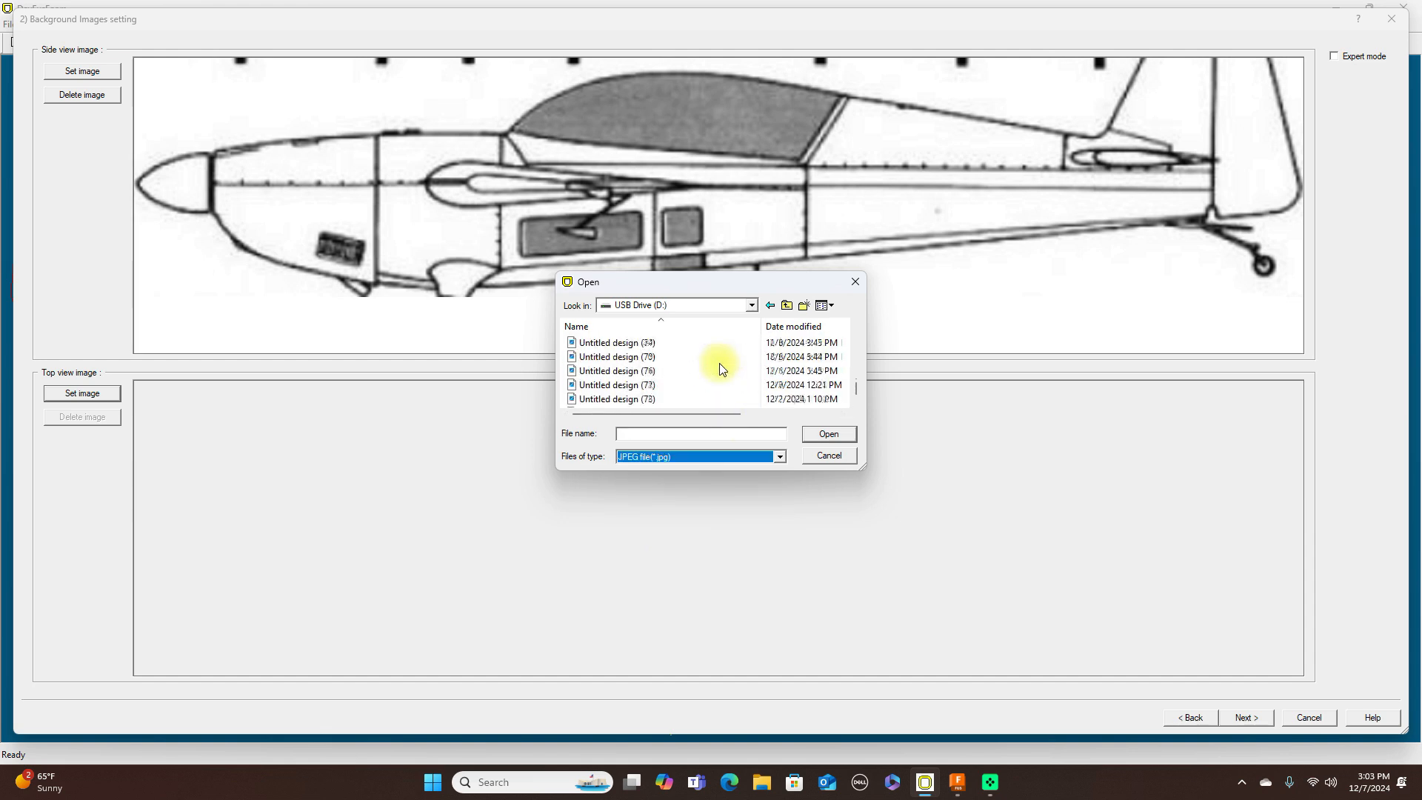
pyautogui.click(642, 385)
pyautogui.click(633, 399)
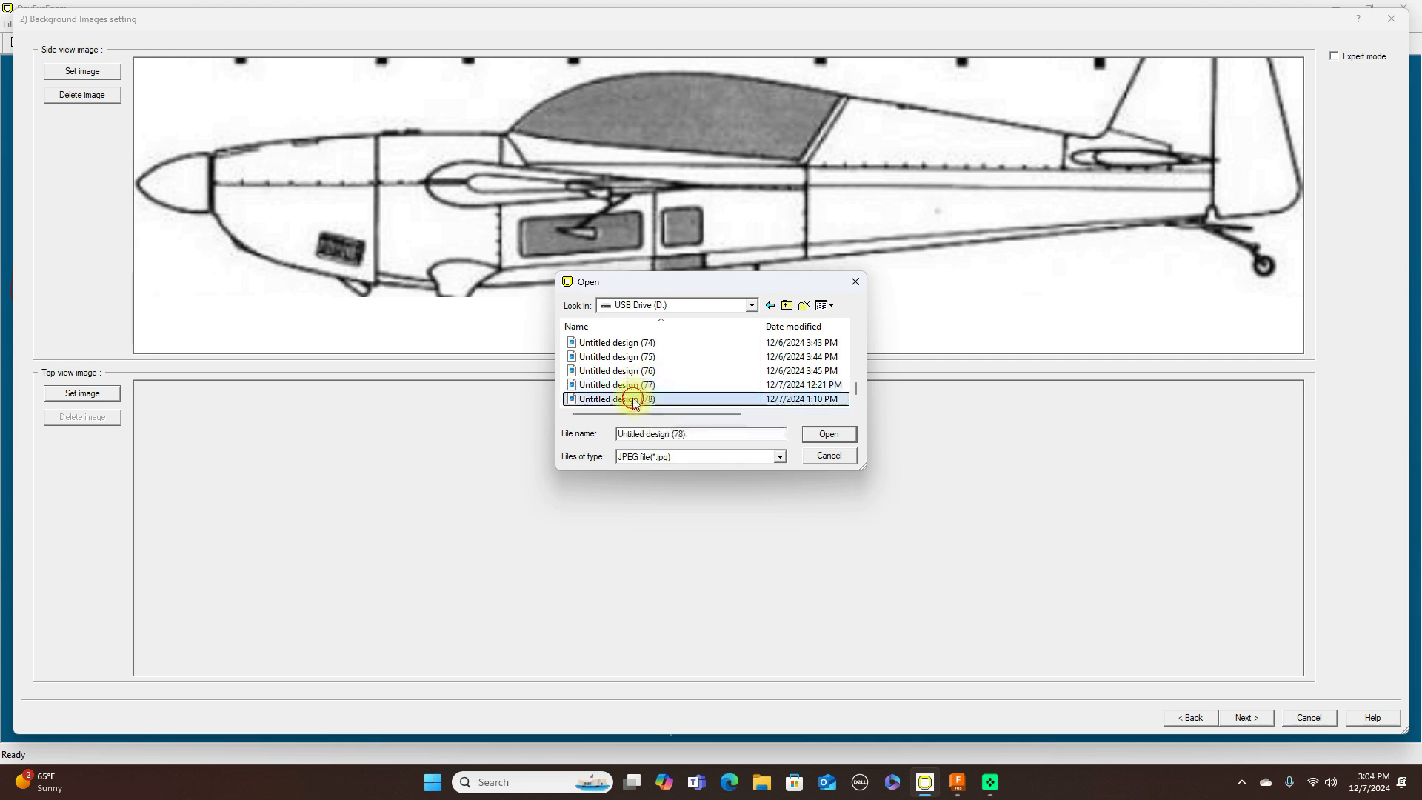
pyautogui.click(830, 434)
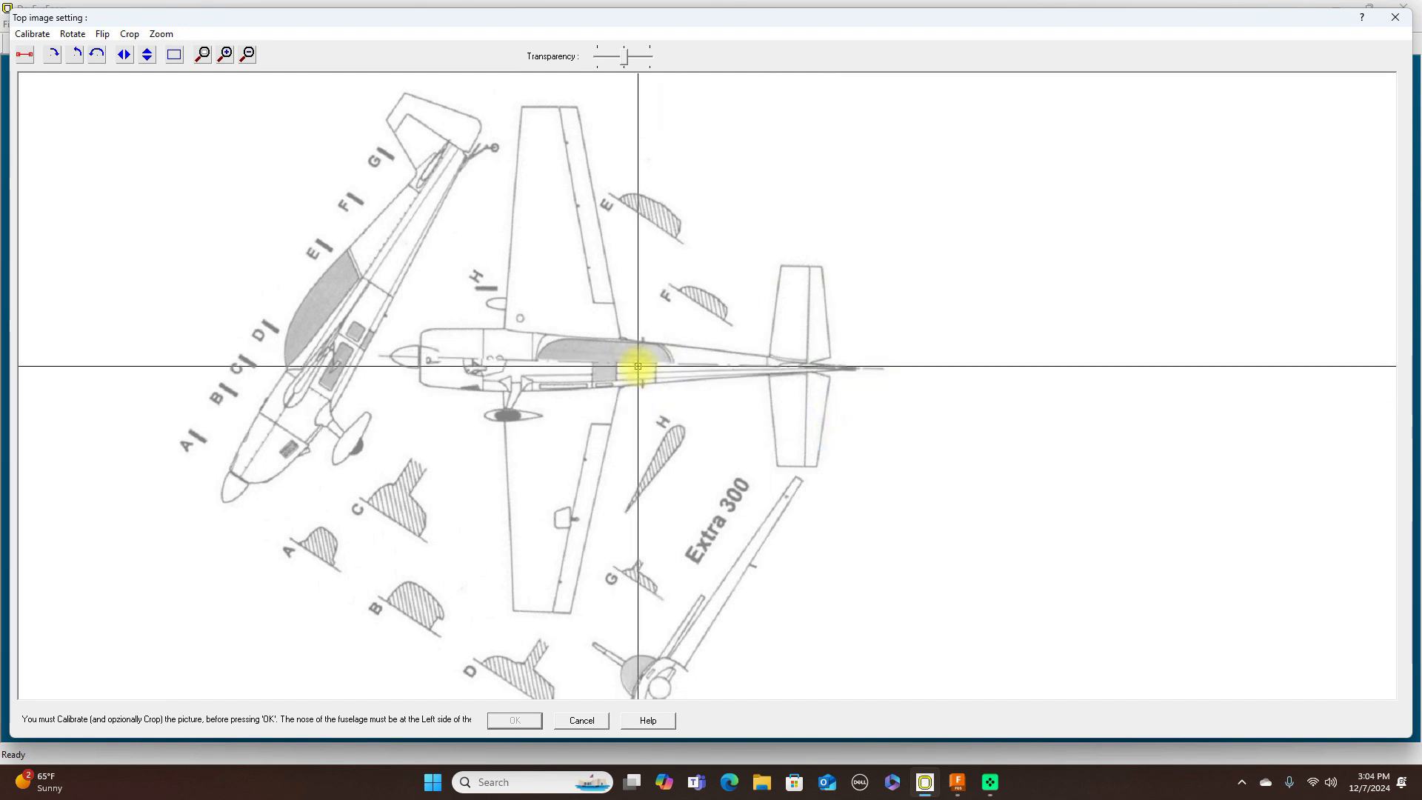
# Step: Calibrate the top image by marking the spinner tip as nose point and the rudder's rear end as tail point on the fuselage axis
pyautogui.click(24, 54)
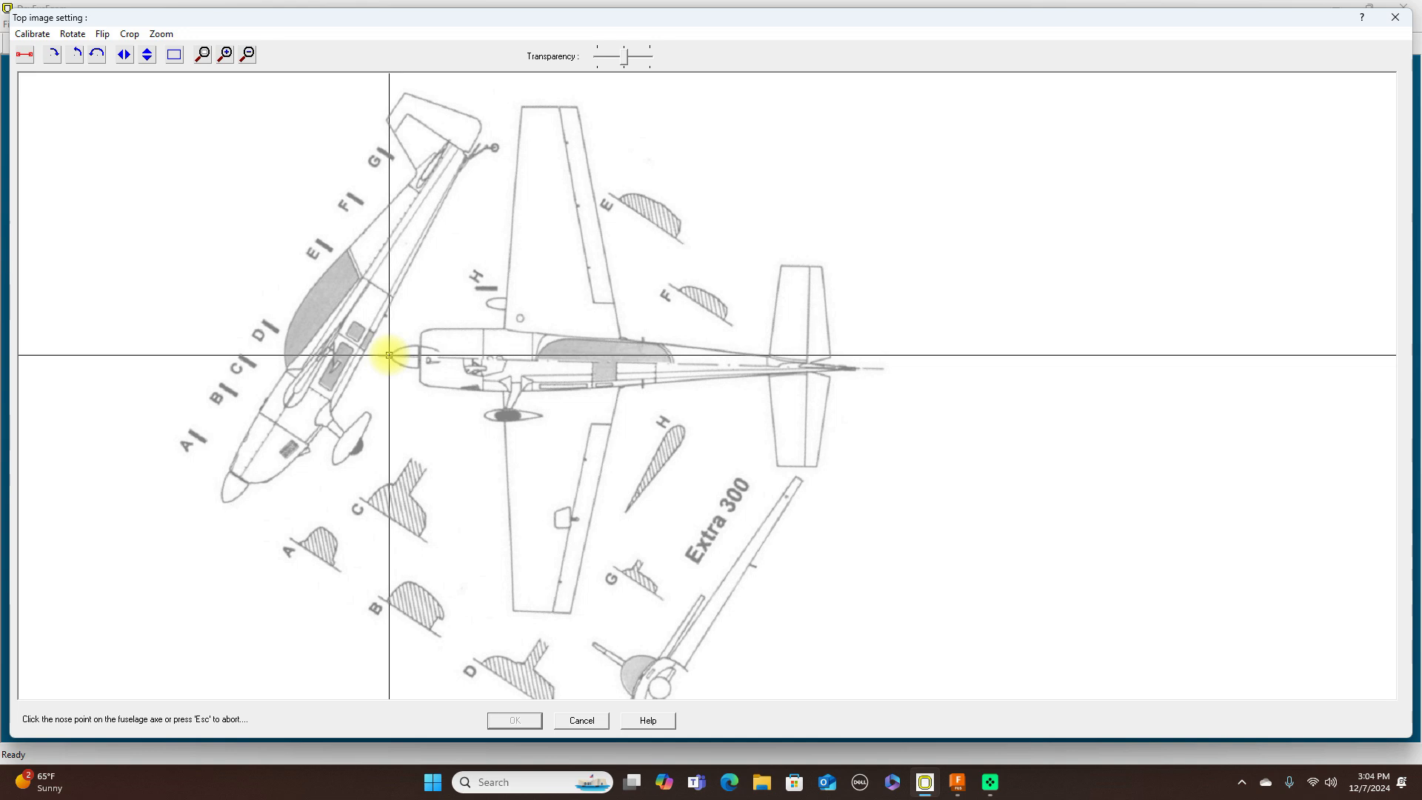
pyautogui.scroll(2, 389, 355)
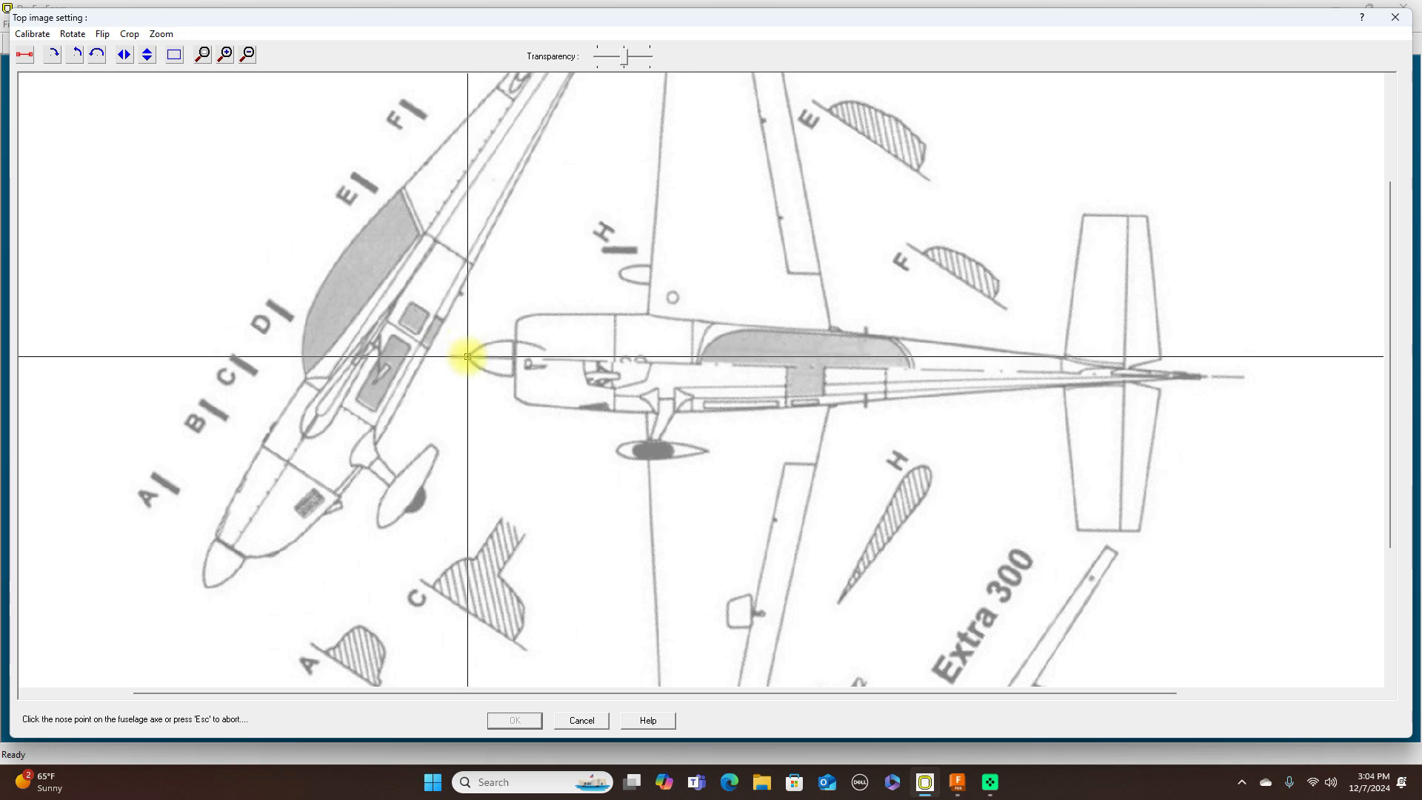
pyautogui.click(467, 356)
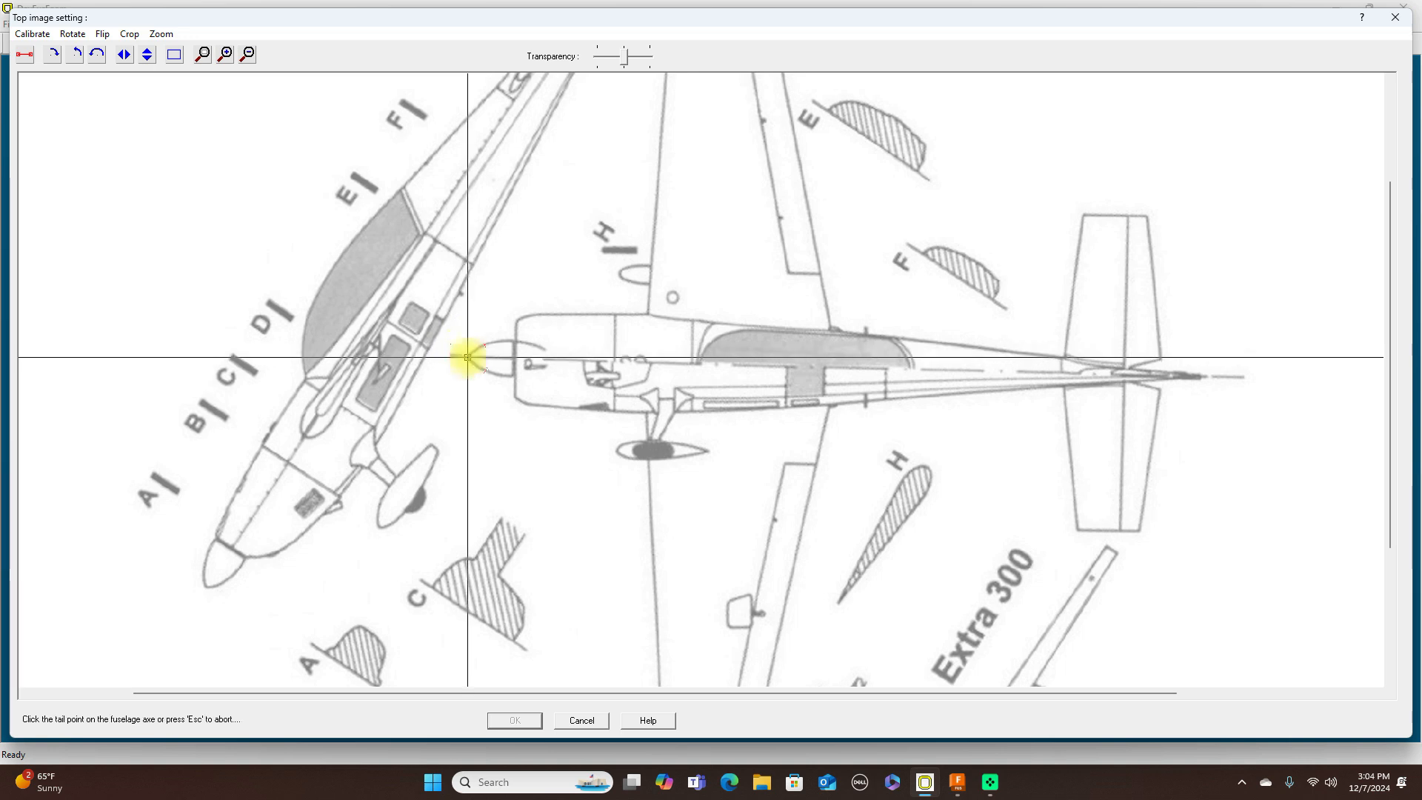
pyautogui.click(1205, 375)
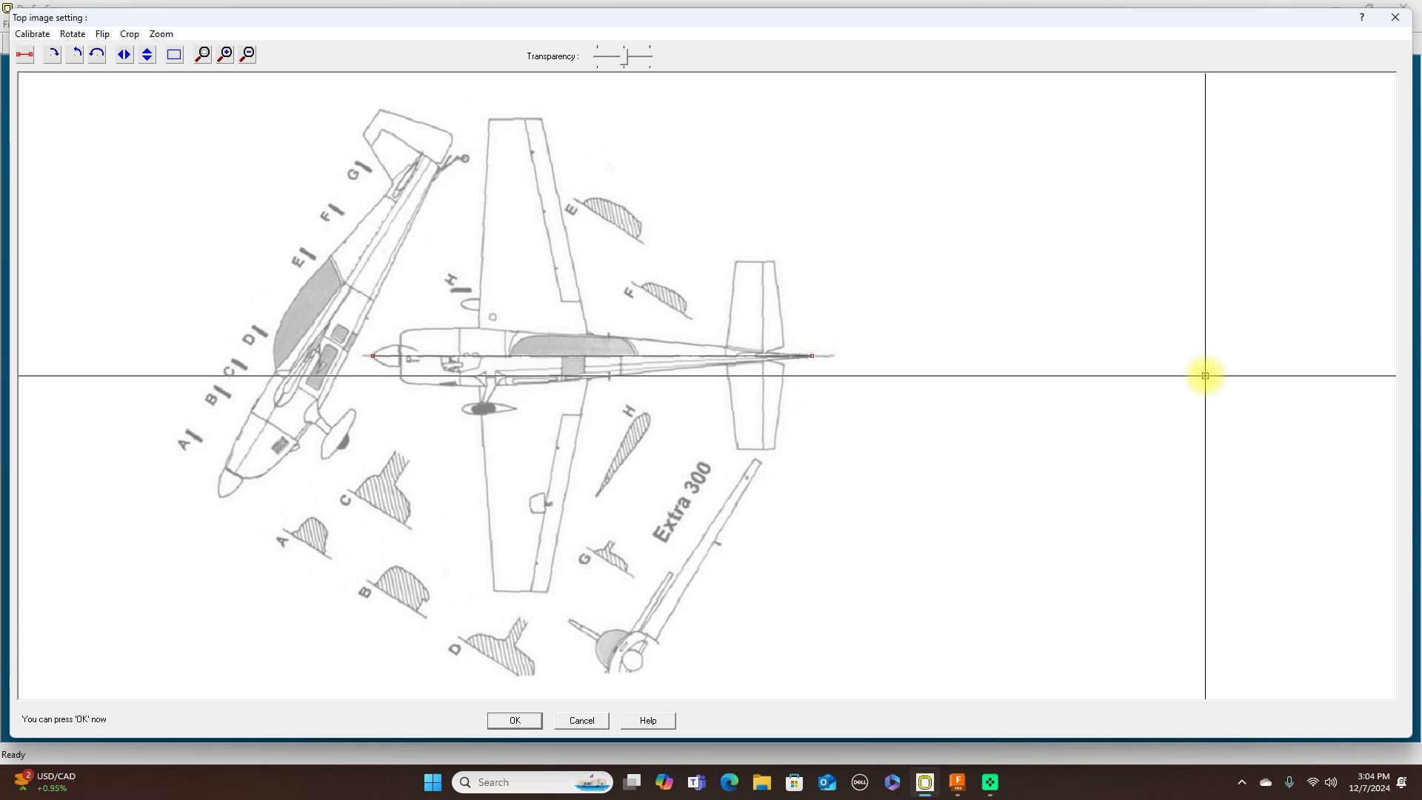
# Step: Crop the top image to the fuselage from spinner tip to tail end, leaving out most of the wings, and accept the image
pyautogui.scroll(2, 292, 299)
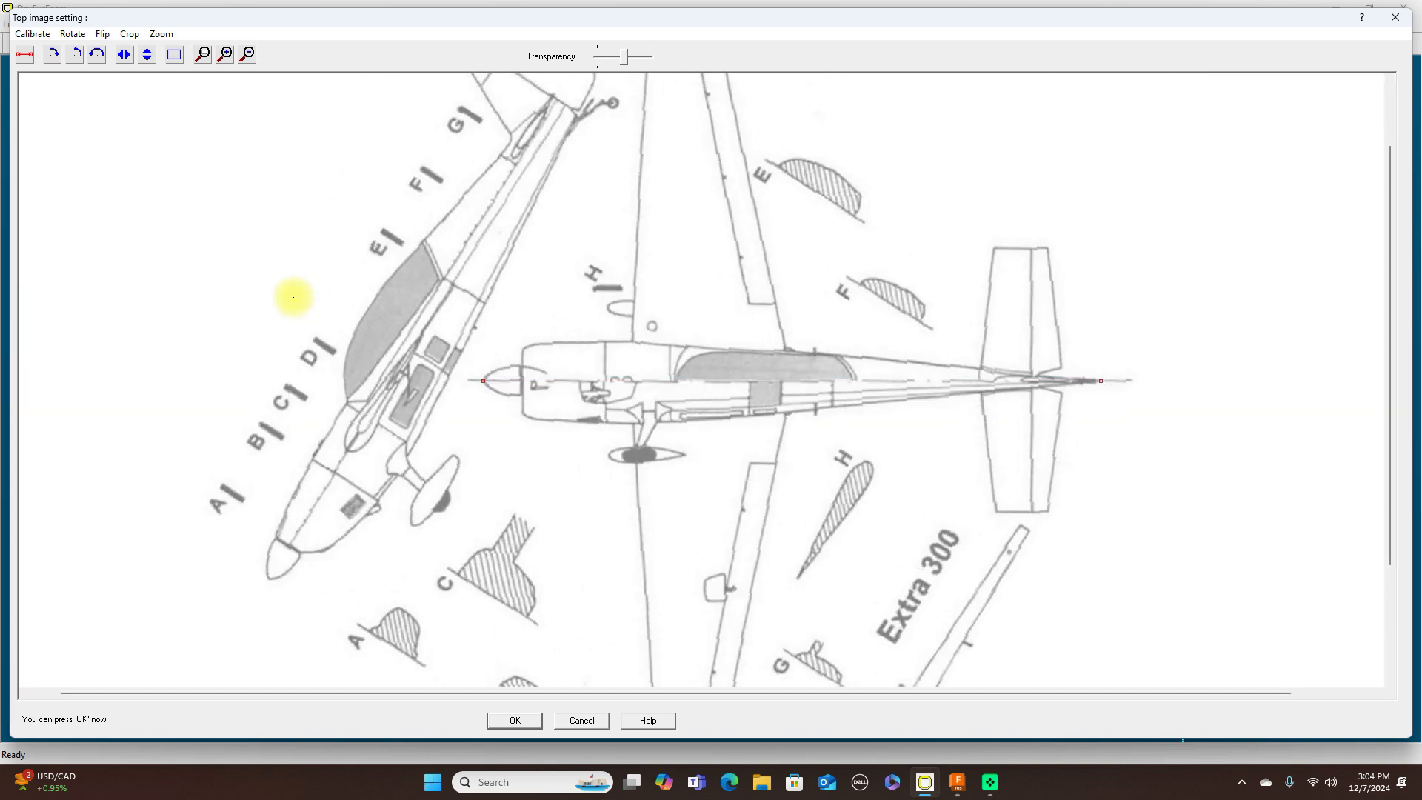
pyautogui.click(173, 59)
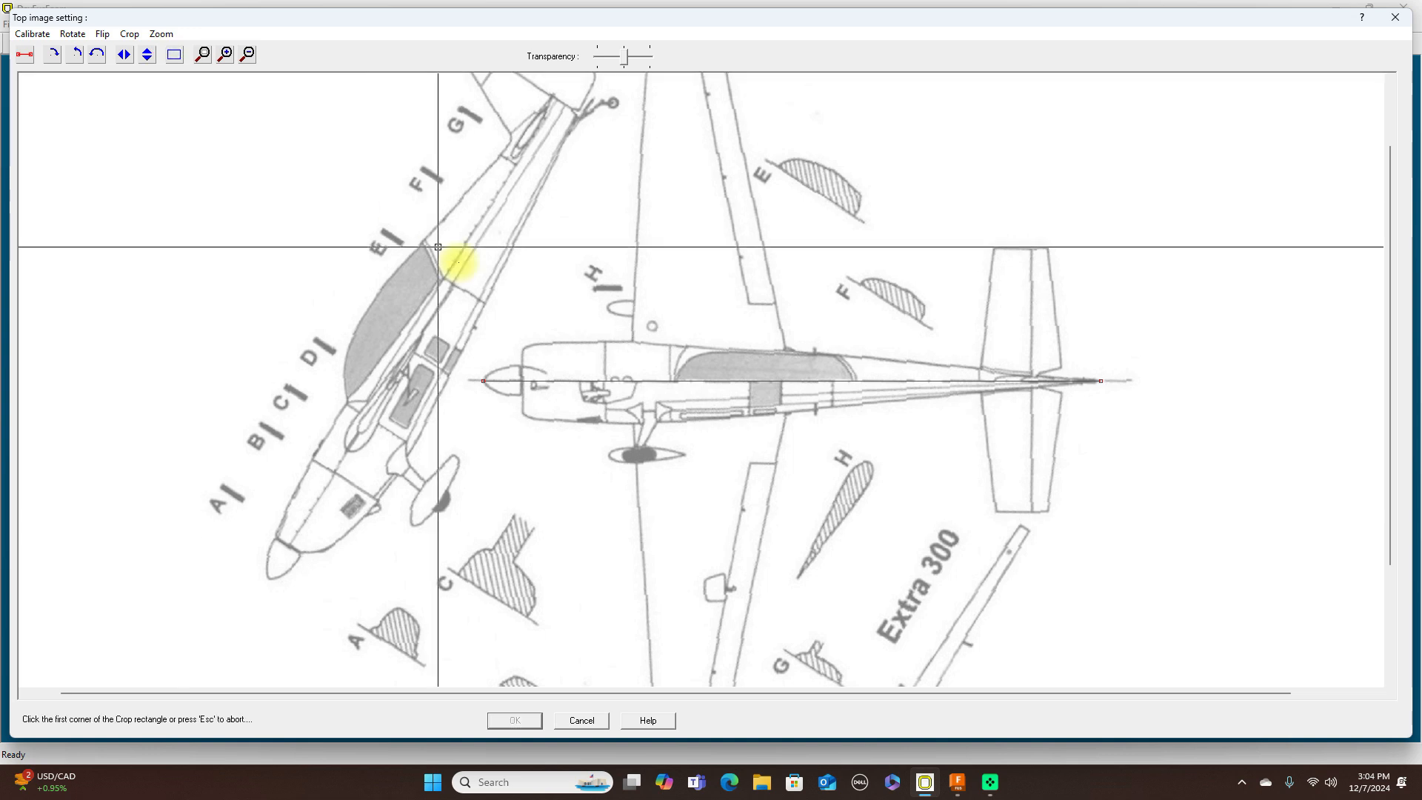
pyautogui.click(482, 333)
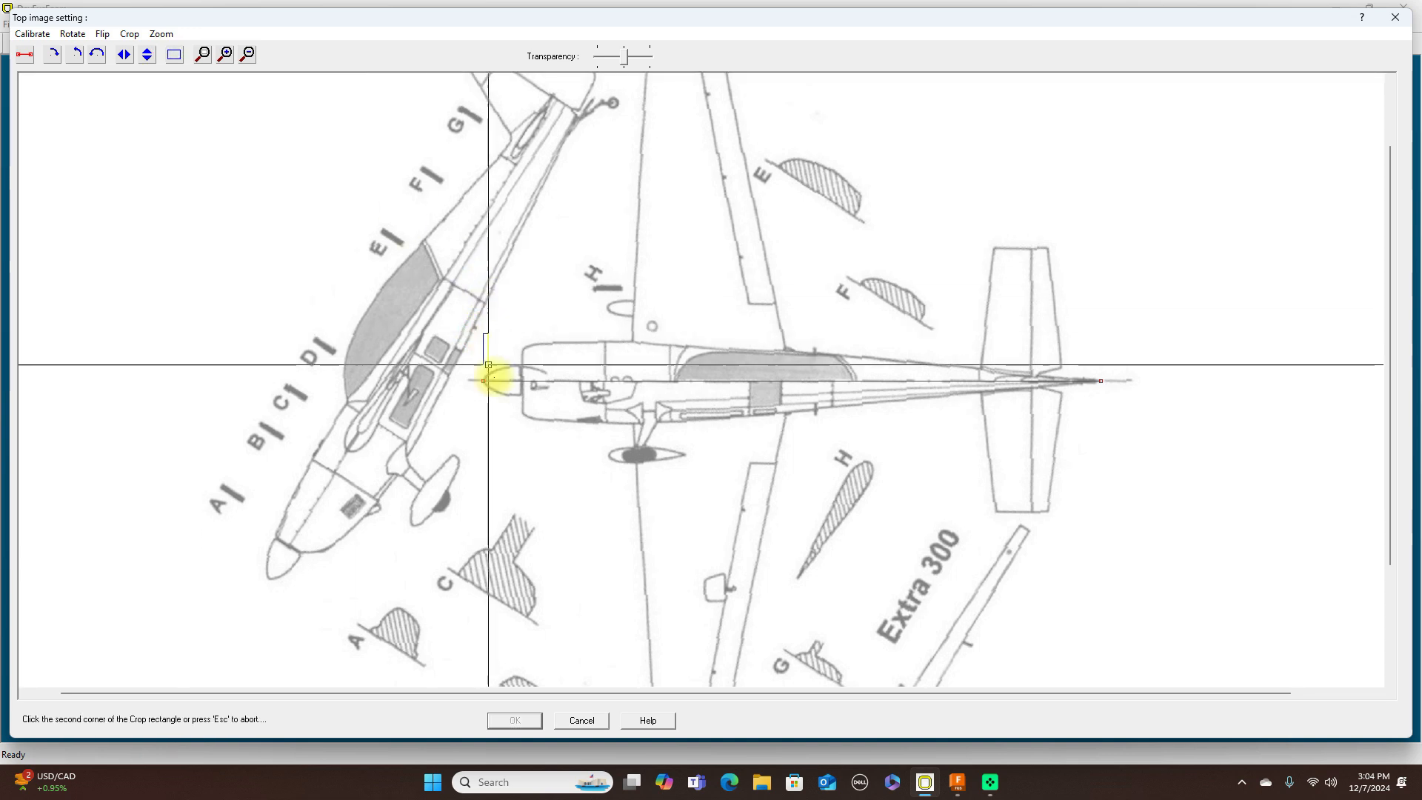
pyautogui.click(1101, 438)
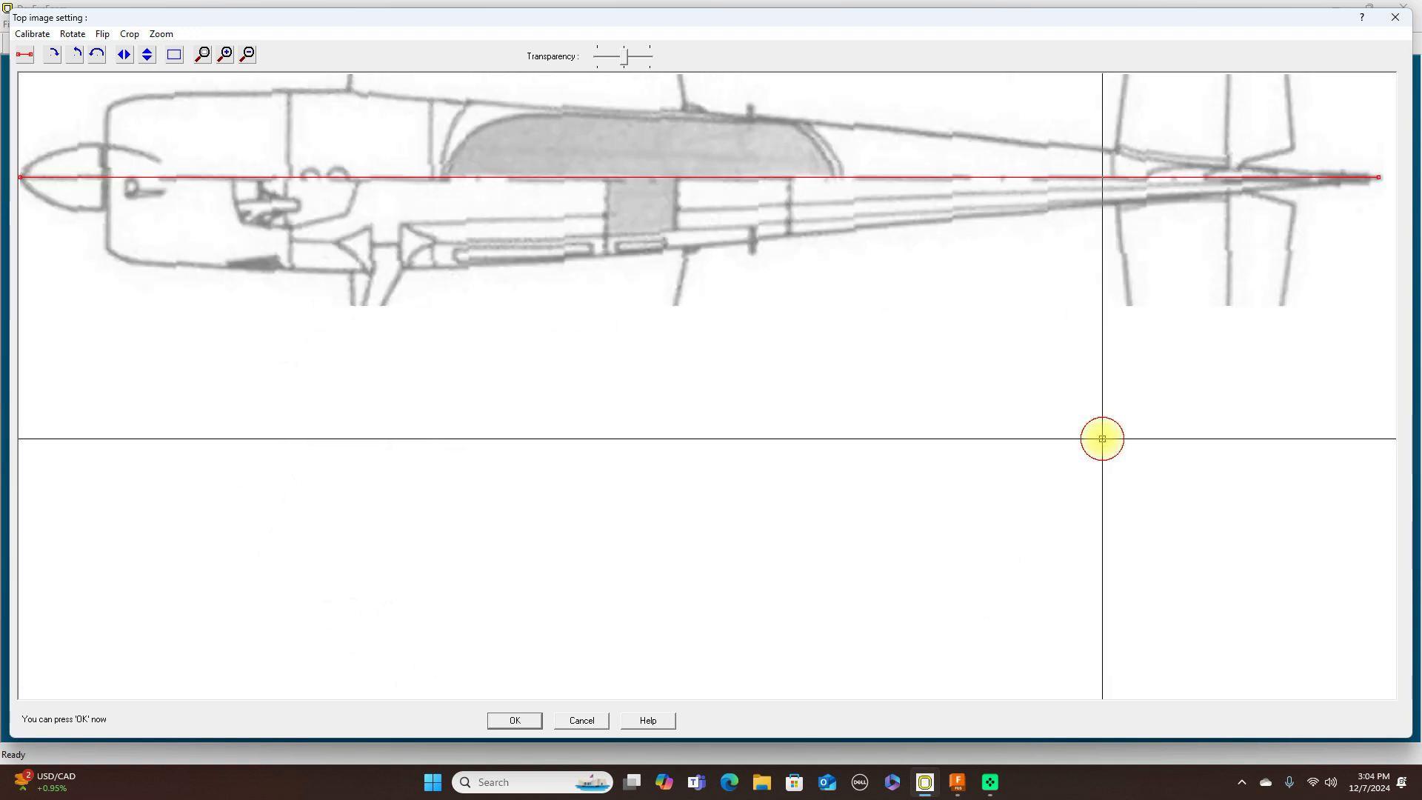
pyautogui.click(527, 718)
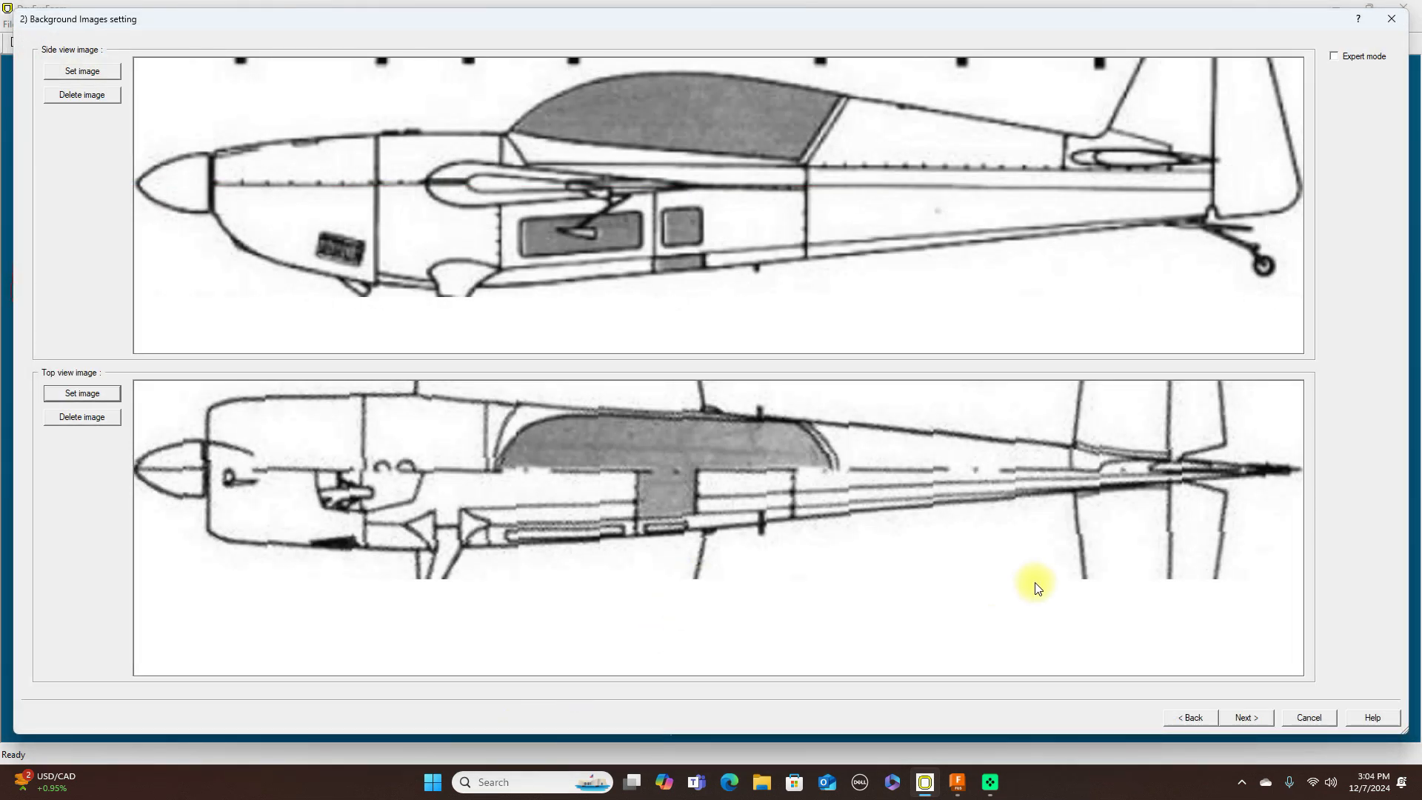
# Step: Proceed to graphical editing of the fuselage outlines and fit the side view's three upper smooth control points to the cowl top and canopy peak
pyautogui.click(1247, 717)
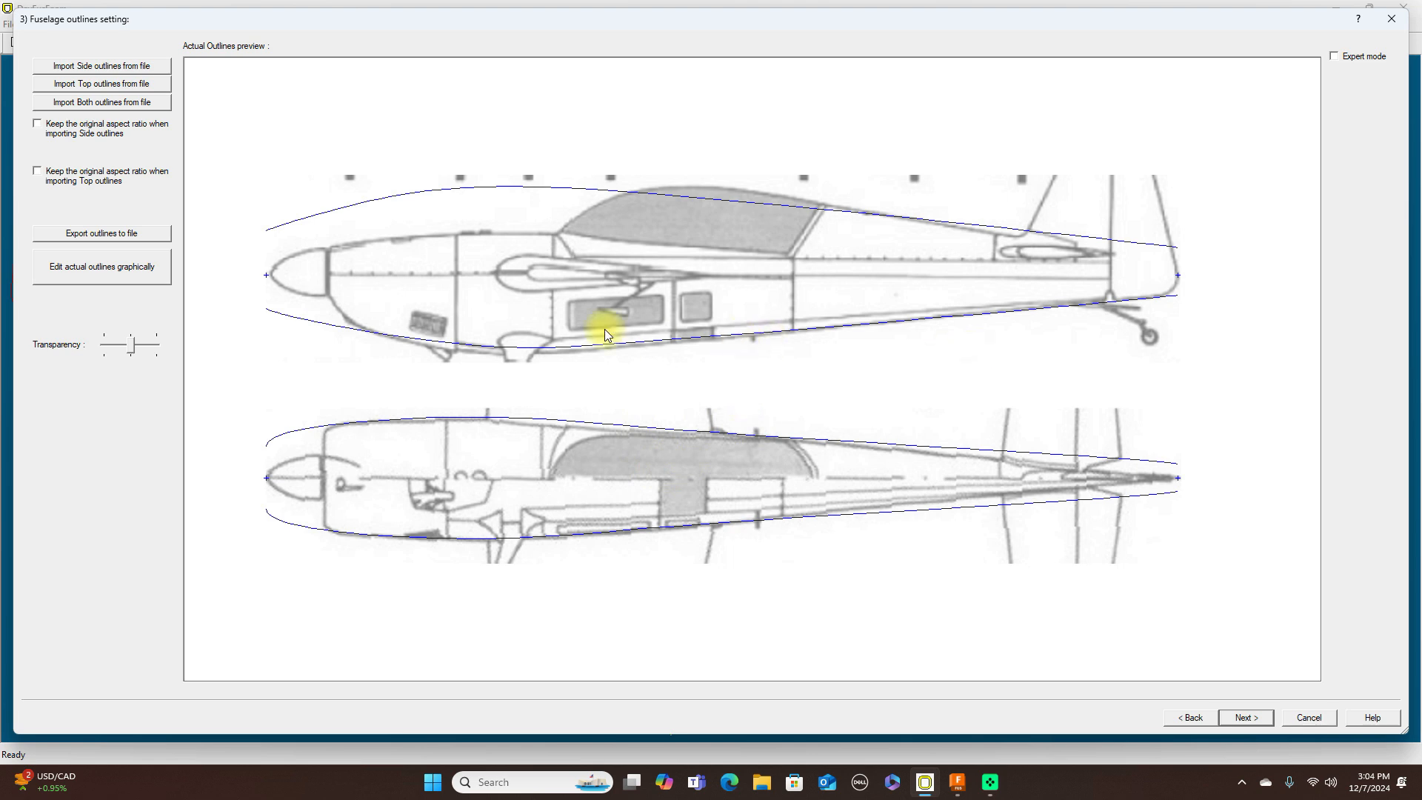
pyautogui.click(99, 270)
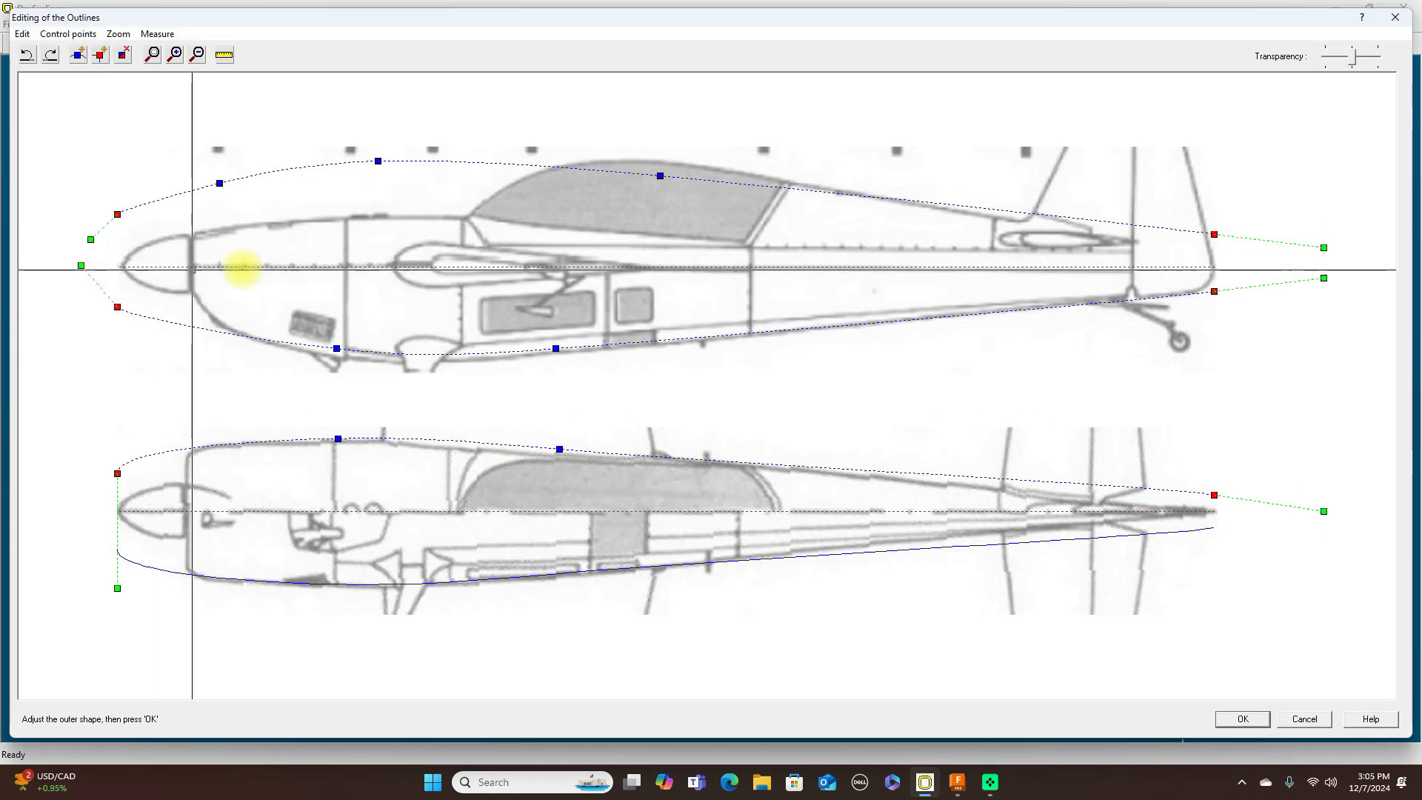
pyautogui.click(378, 160)
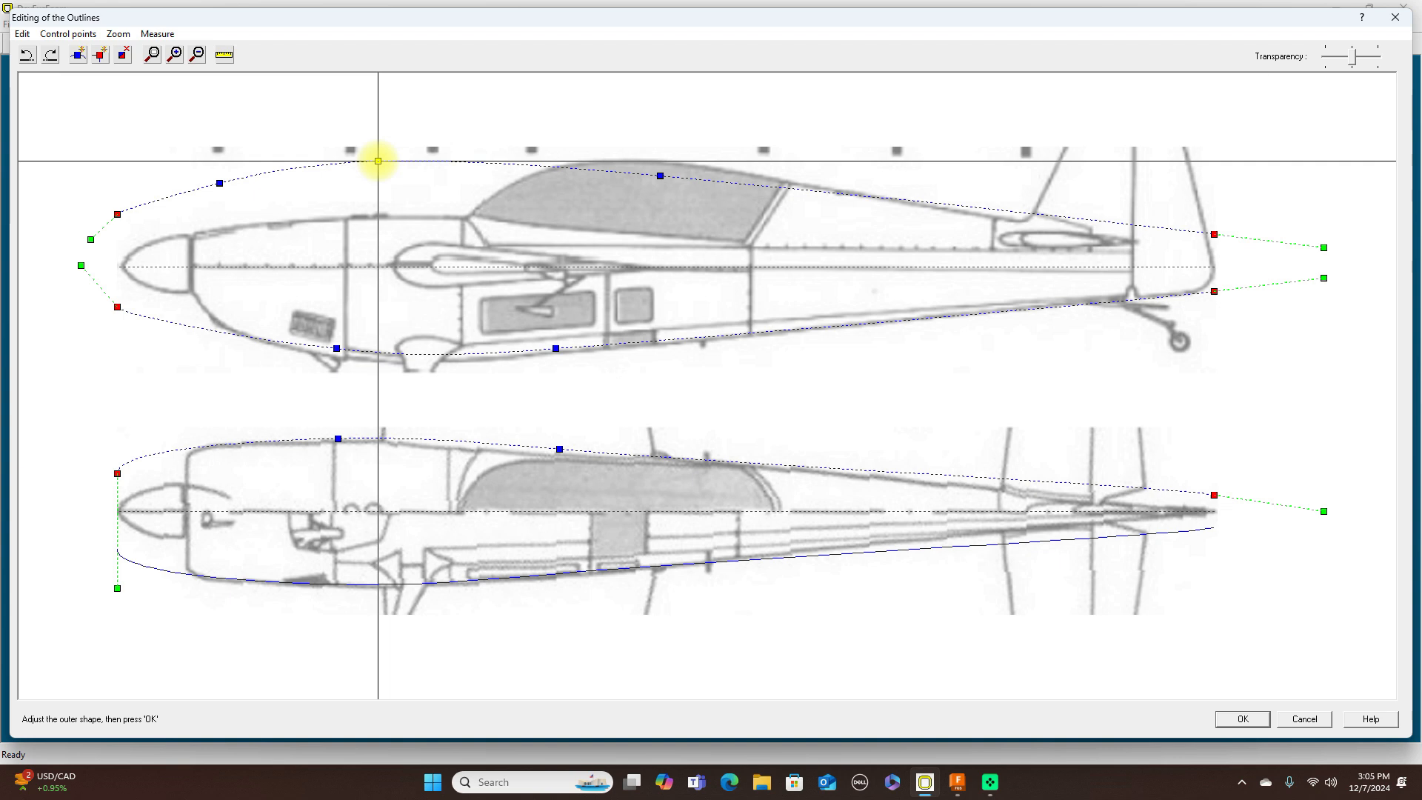
pyautogui.moveTo(378, 160); pyautogui.dragTo(381, 217)
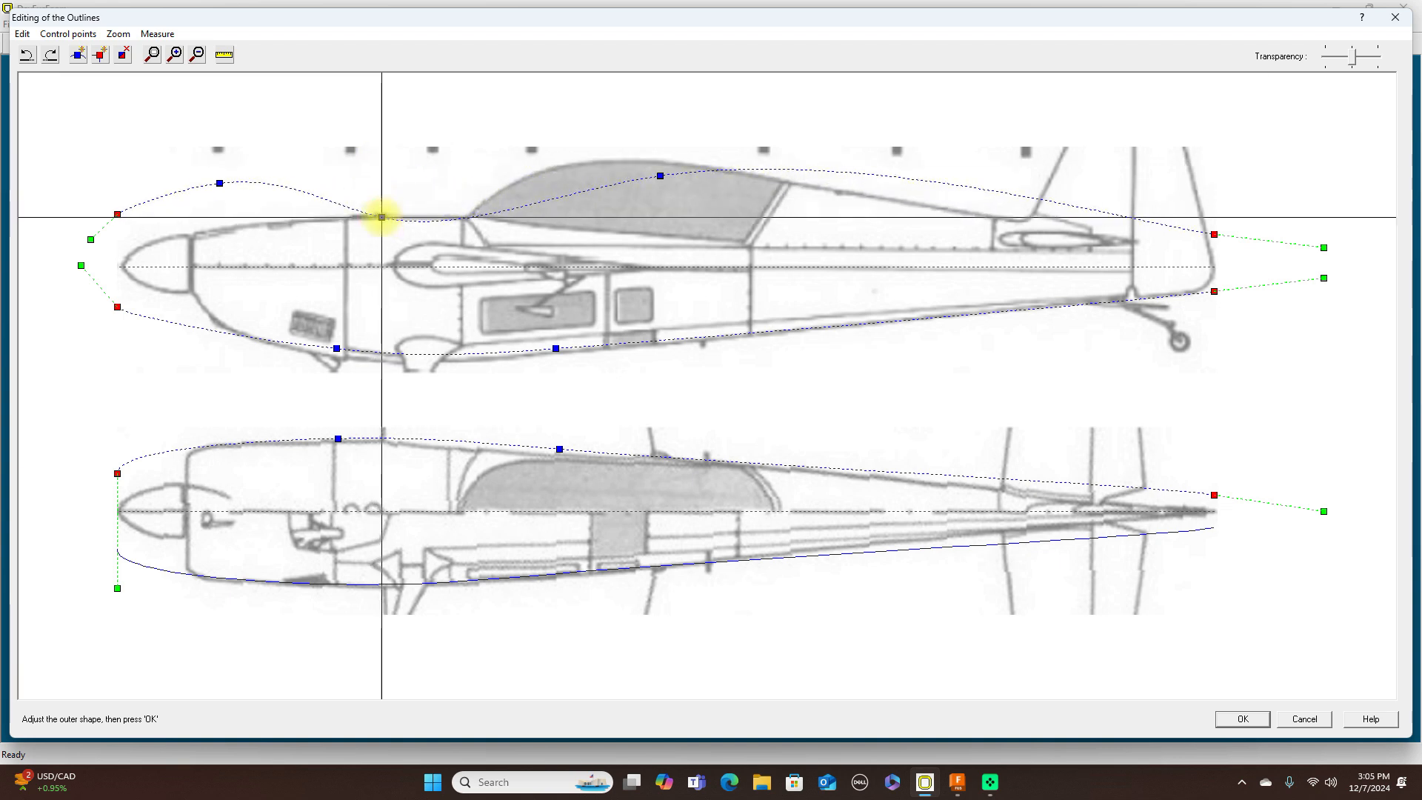
pyautogui.click(219, 183)
pyautogui.moveTo(219, 183); pyautogui.dragTo(217, 228)
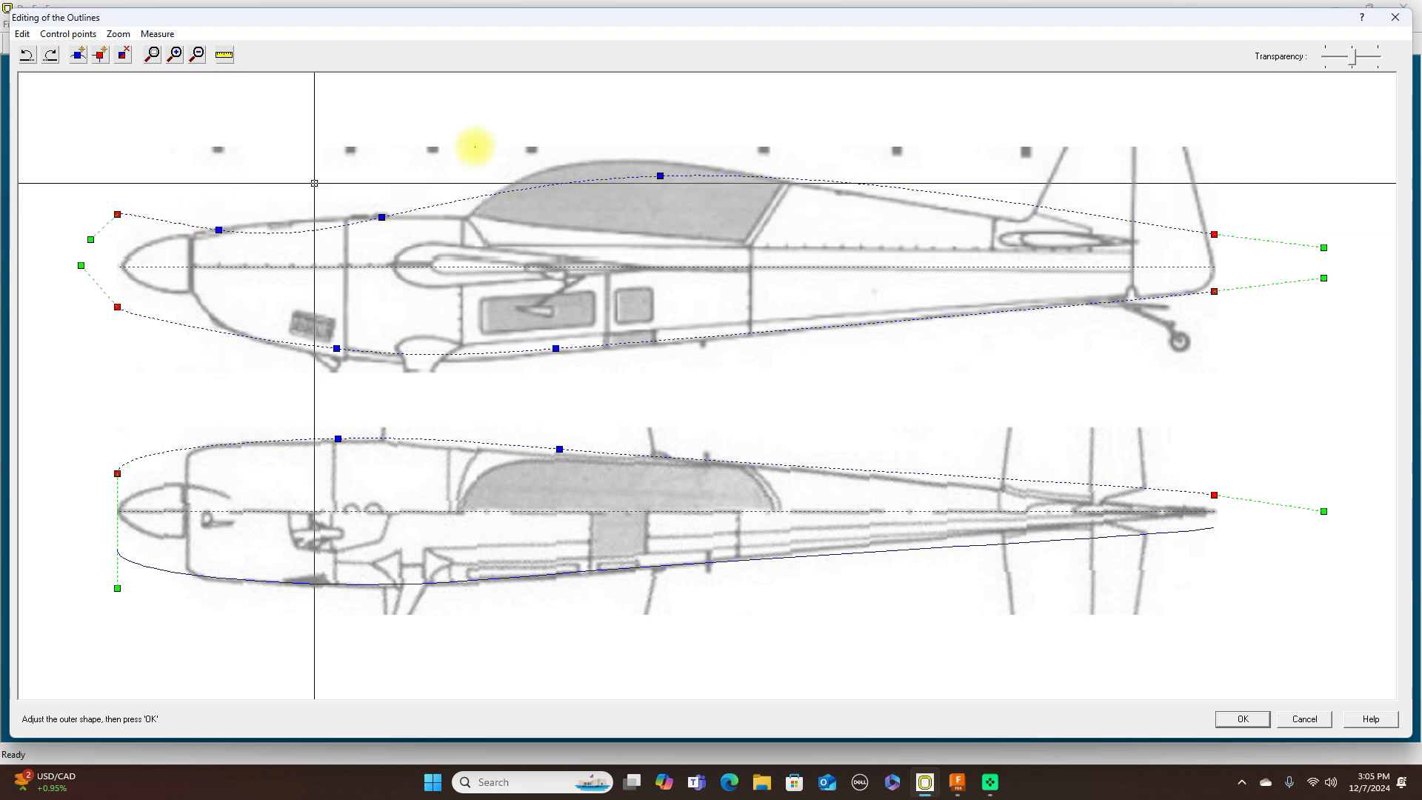
pyautogui.moveTo(659, 174); pyautogui.dragTo(656, 159)
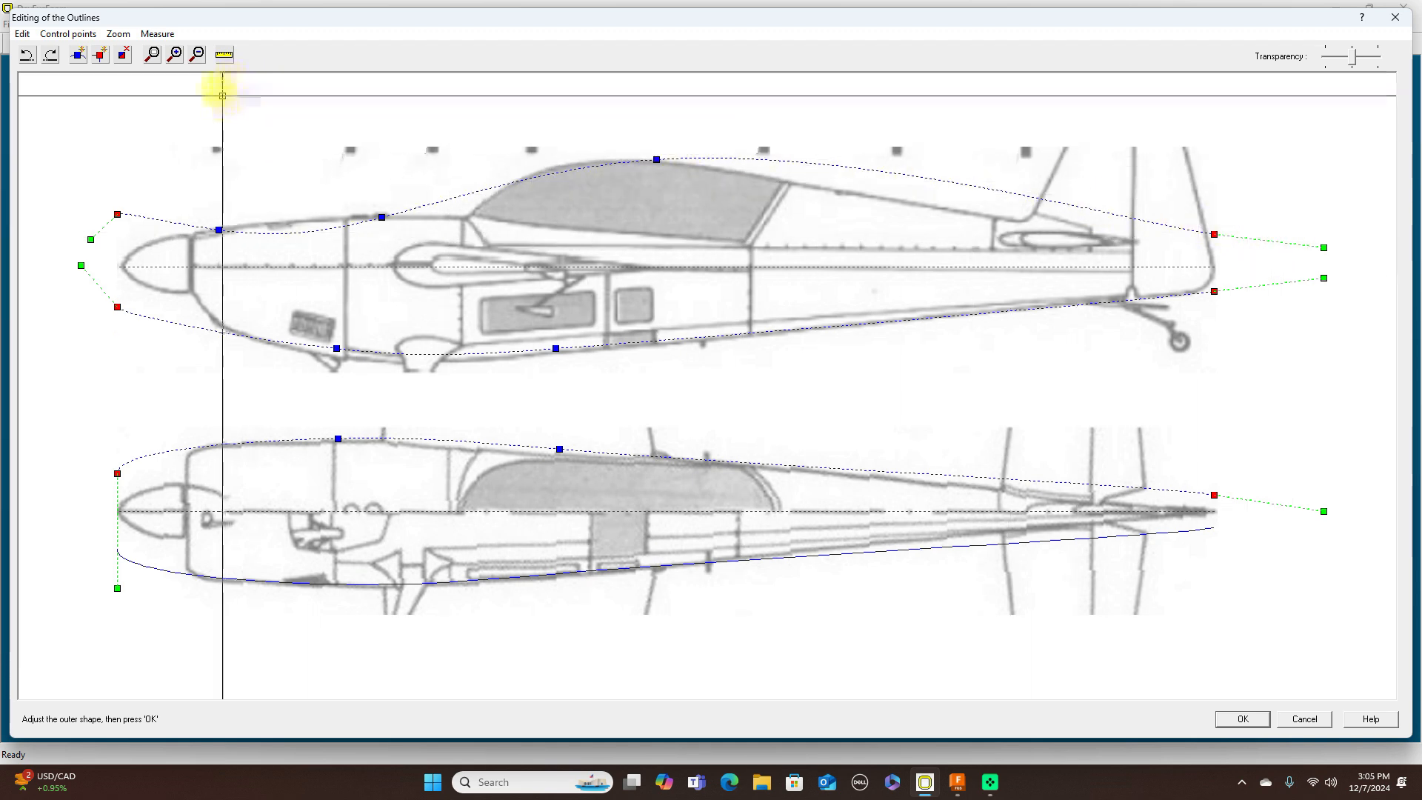
# Step: Add a smooth control point on the side view's upper cowl line and lower the upper nose end point to the spinner tip
pyautogui.click(79, 56)
pyautogui.click(287, 234)
pyautogui.moveTo(287, 234); pyautogui.dragTo(288, 220)
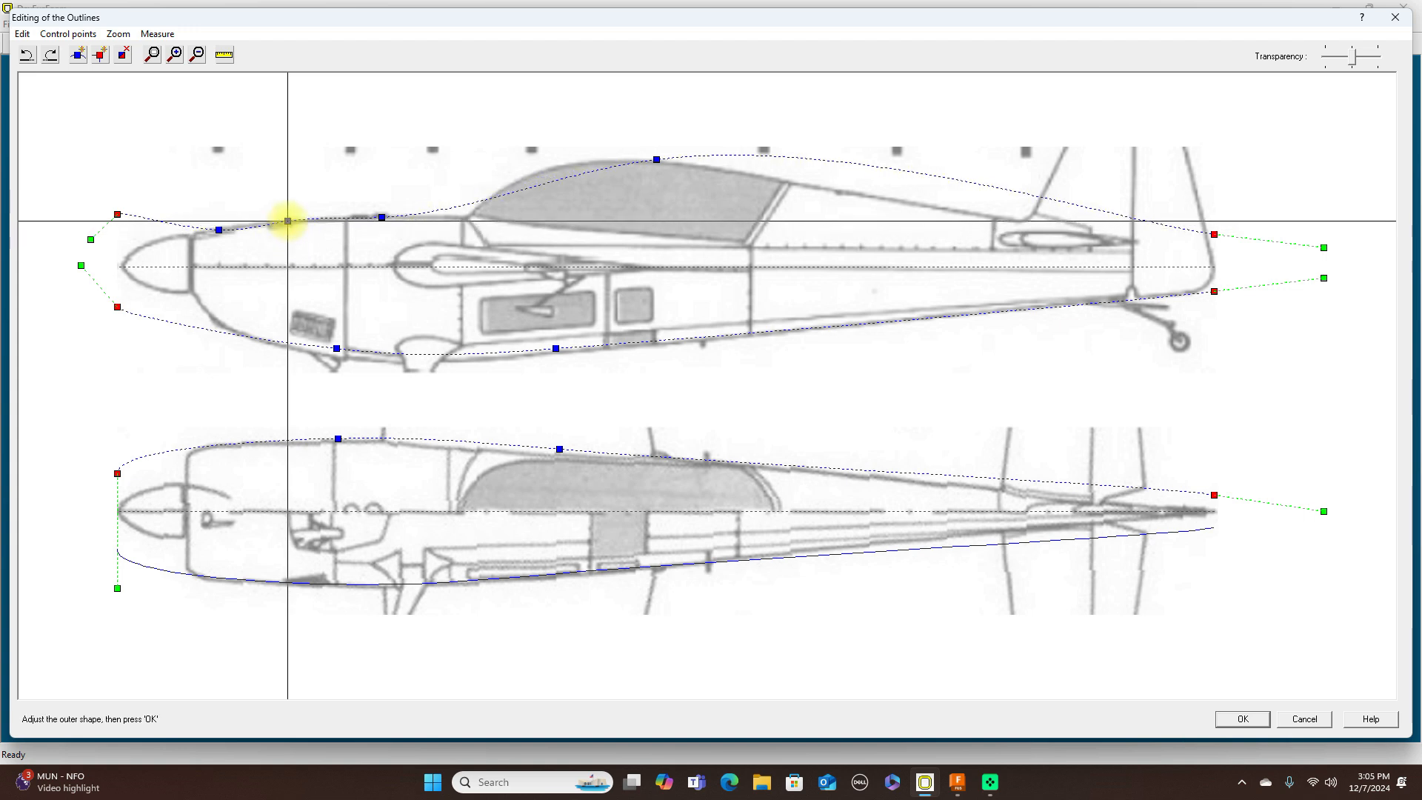
pyautogui.click(118, 215)
pyautogui.moveTo(118, 215); pyautogui.dragTo(117, 258)
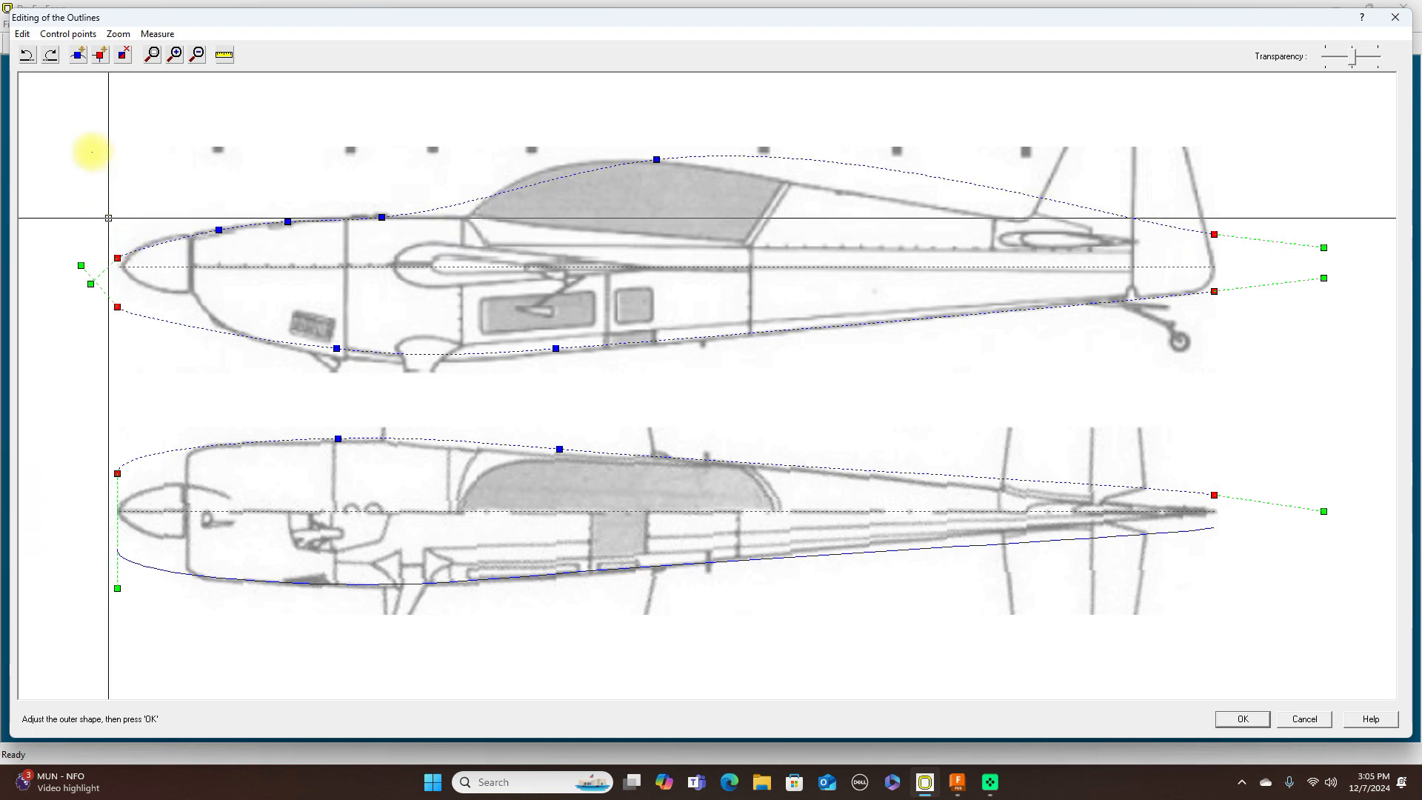
# Step: Add smooth control points behind the canopy and at the fin base, and lower the upper tail end point to follow the rear fuselage top
pyautogui.click(87, 57)
pyautogui.click(813, 158)
pyautogui.moveTo(813, 158); pyautogui.dragTo(814, 186)
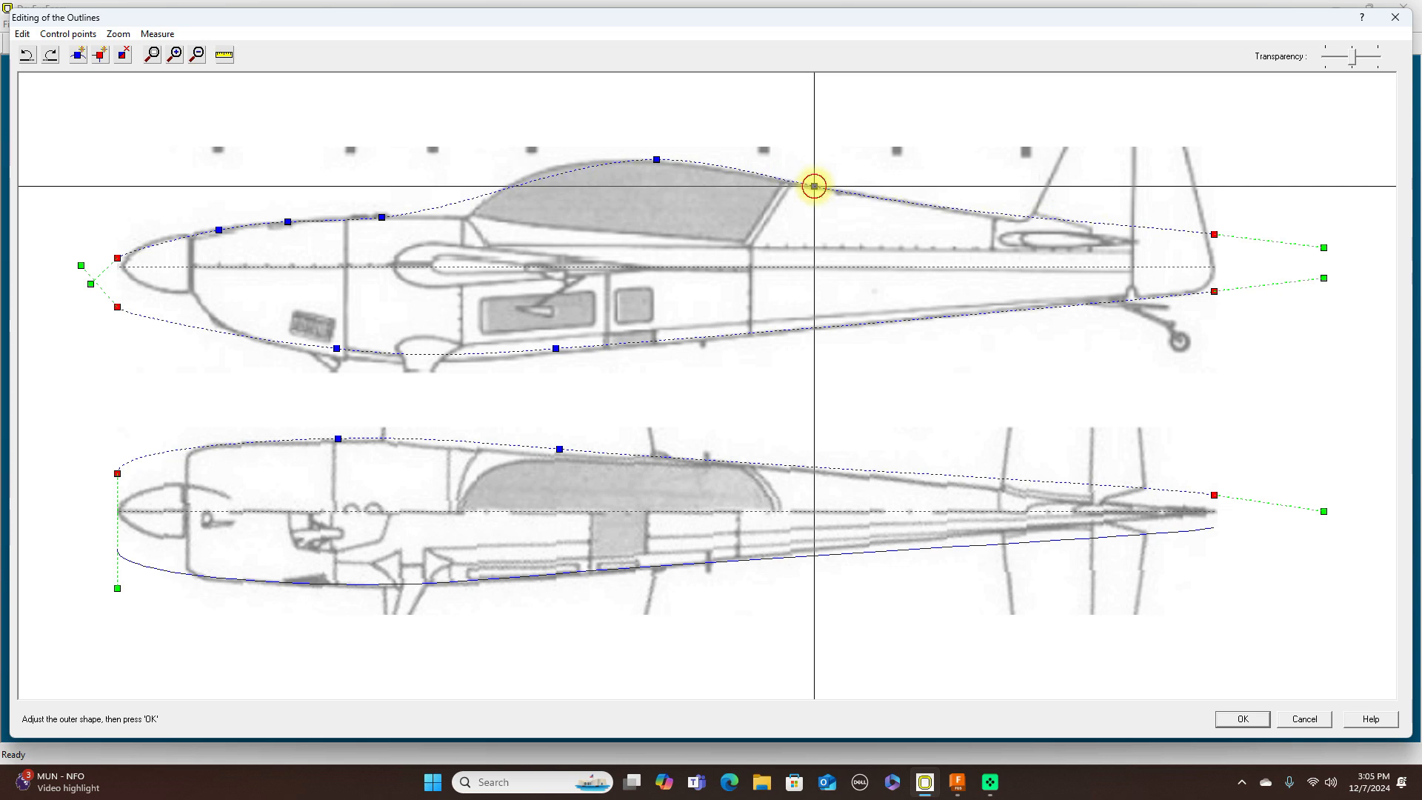
pyautogui.click(80, 57)
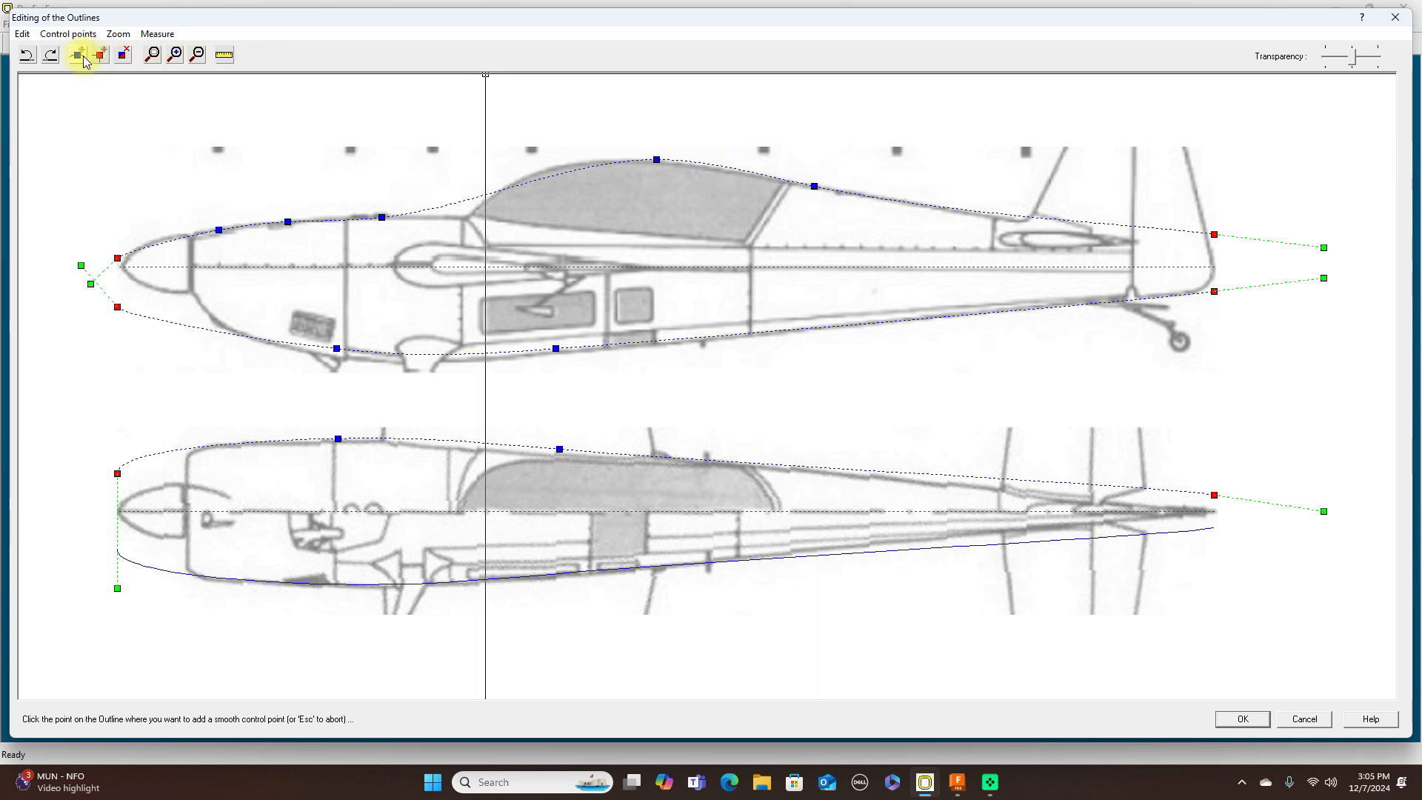
pyautogui.click(1068, 219)
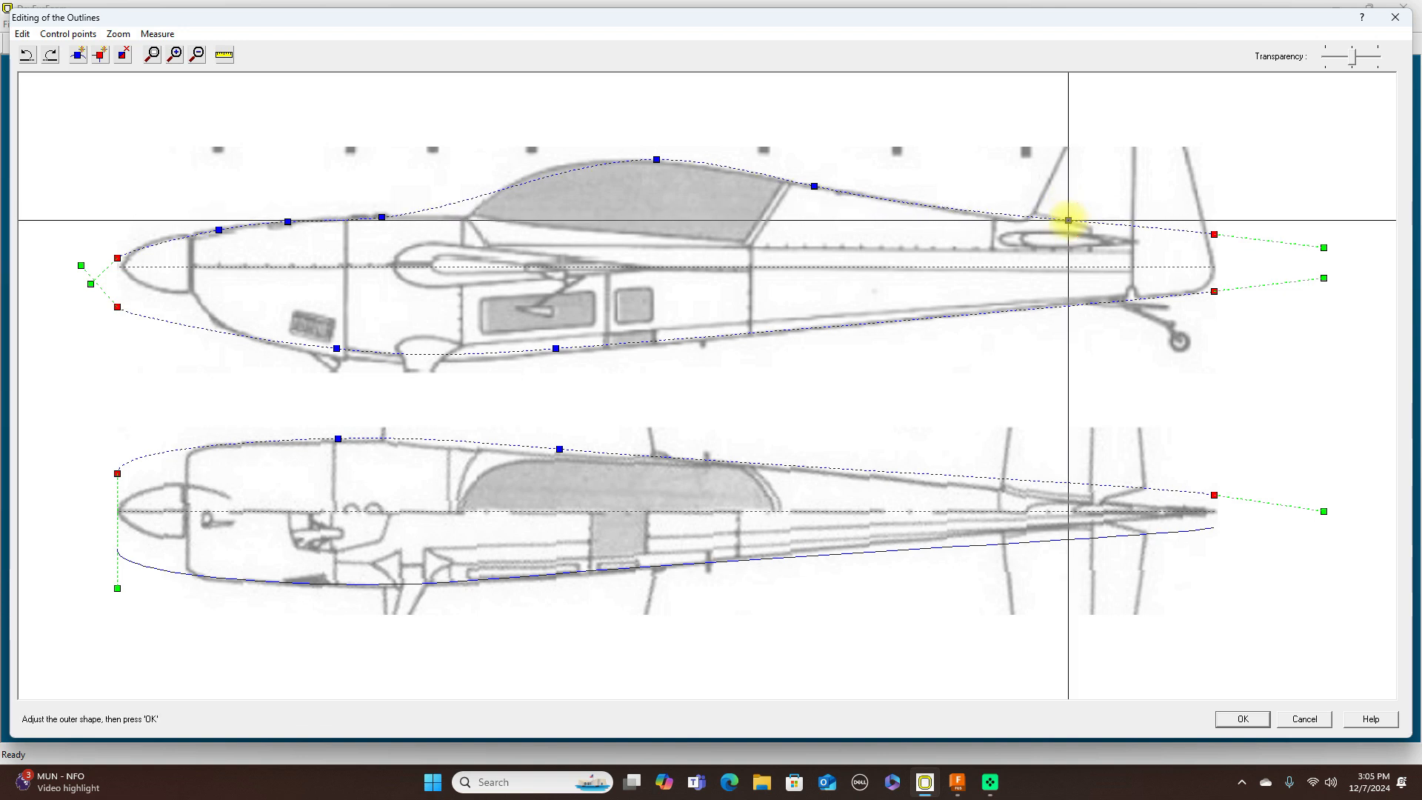
pyautogui.moveTo(1214, 234); pyautogui.dragTo(1214, 248)
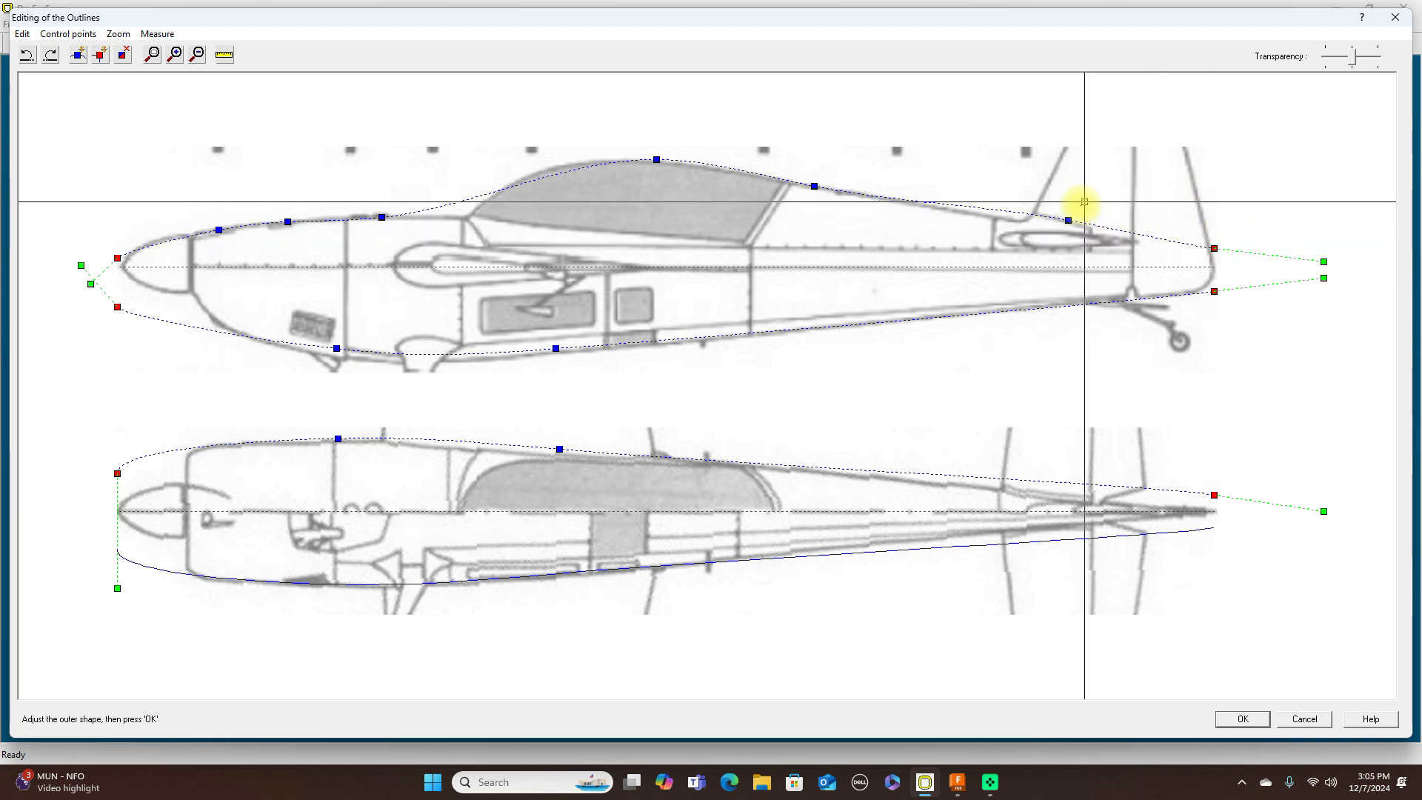
pyautogui.moveTo(1068, 220); pyautogui.dragTo(1068, 228)
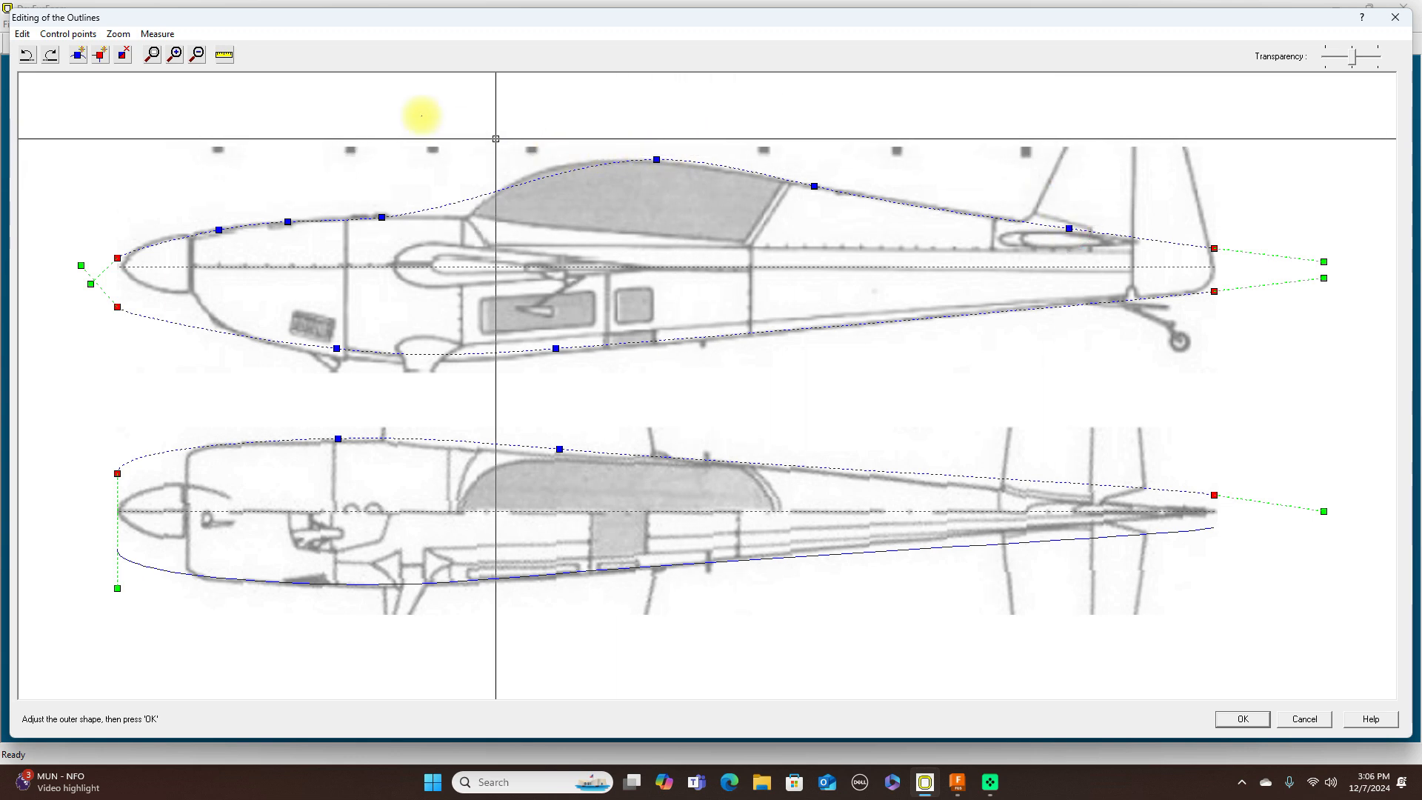
# Step: Add three smooth control points along the canopy's front slope, fitting the side view's upper outline to the canopy curve and its front base
pyautogui.click(77, 54)
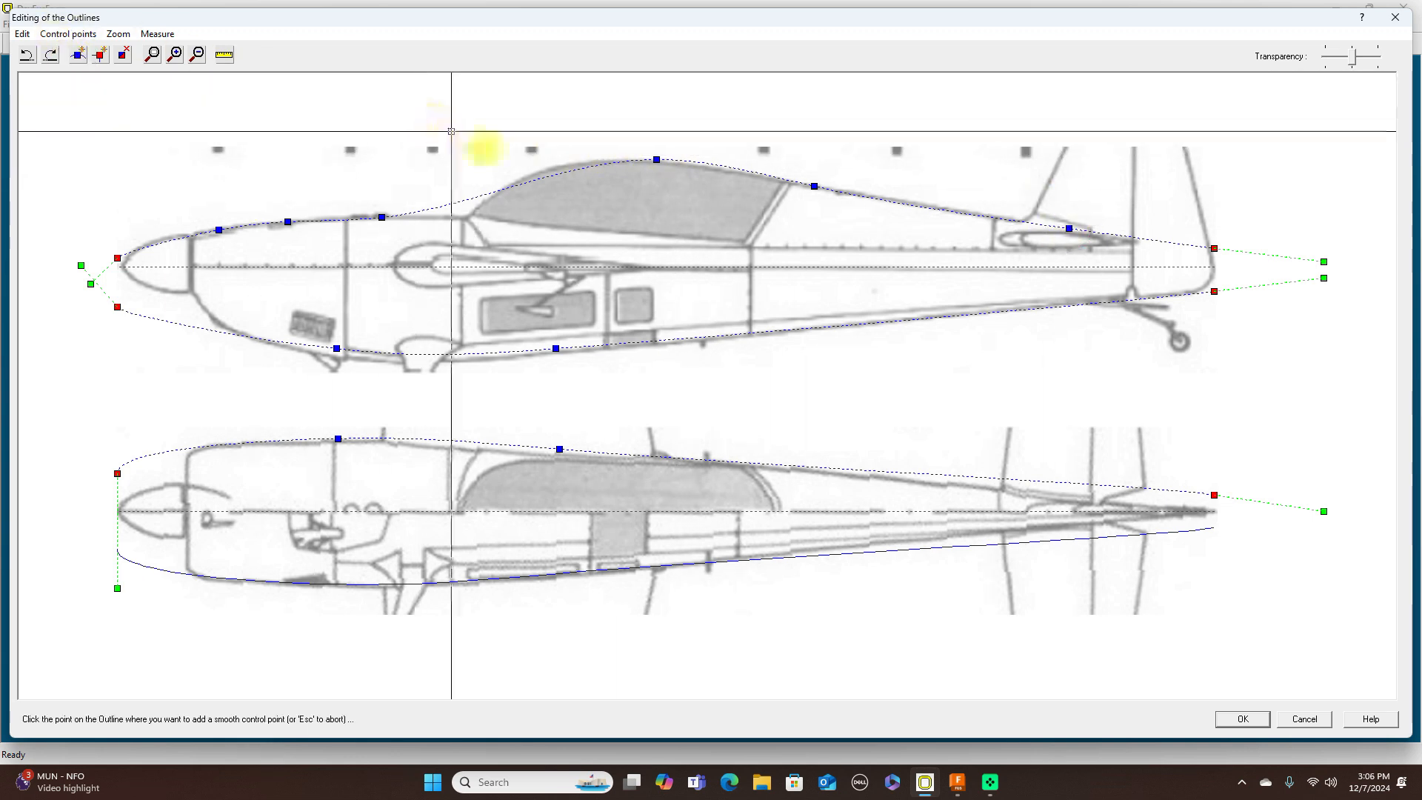
pyautogui.click(535, 179)
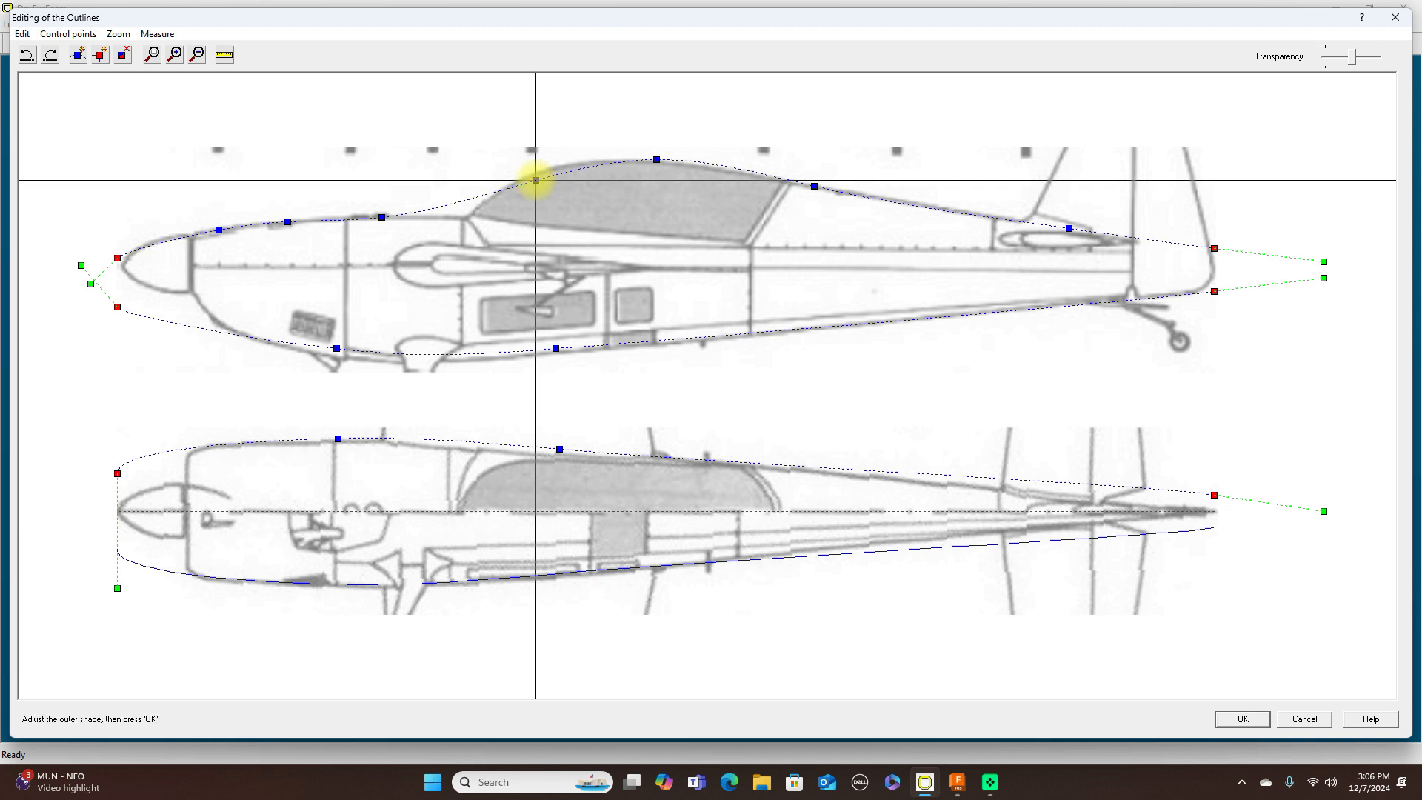
pyautogui.moveTo(535, 179); pyautogui.dragTo(532, 174)
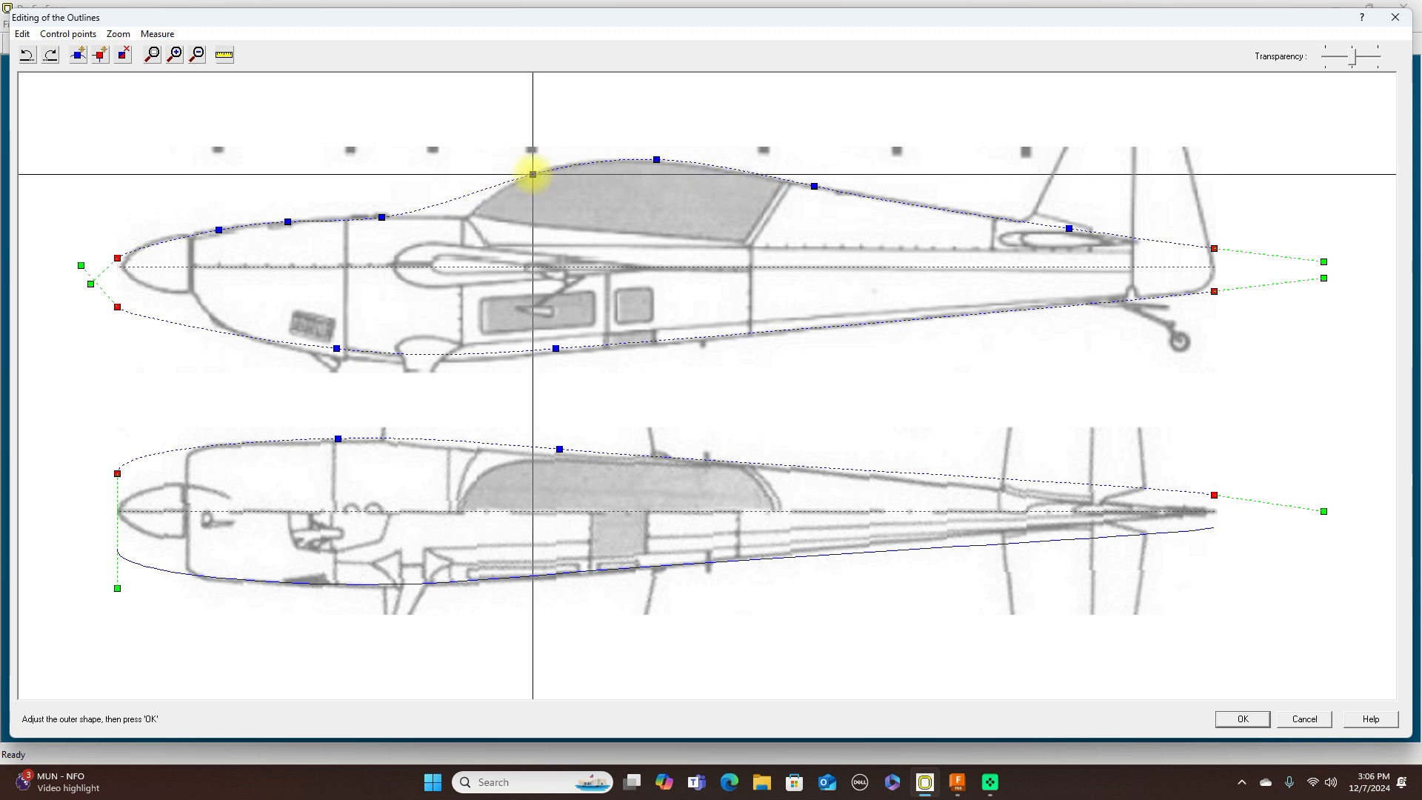
pyautogui.click(79, 55)
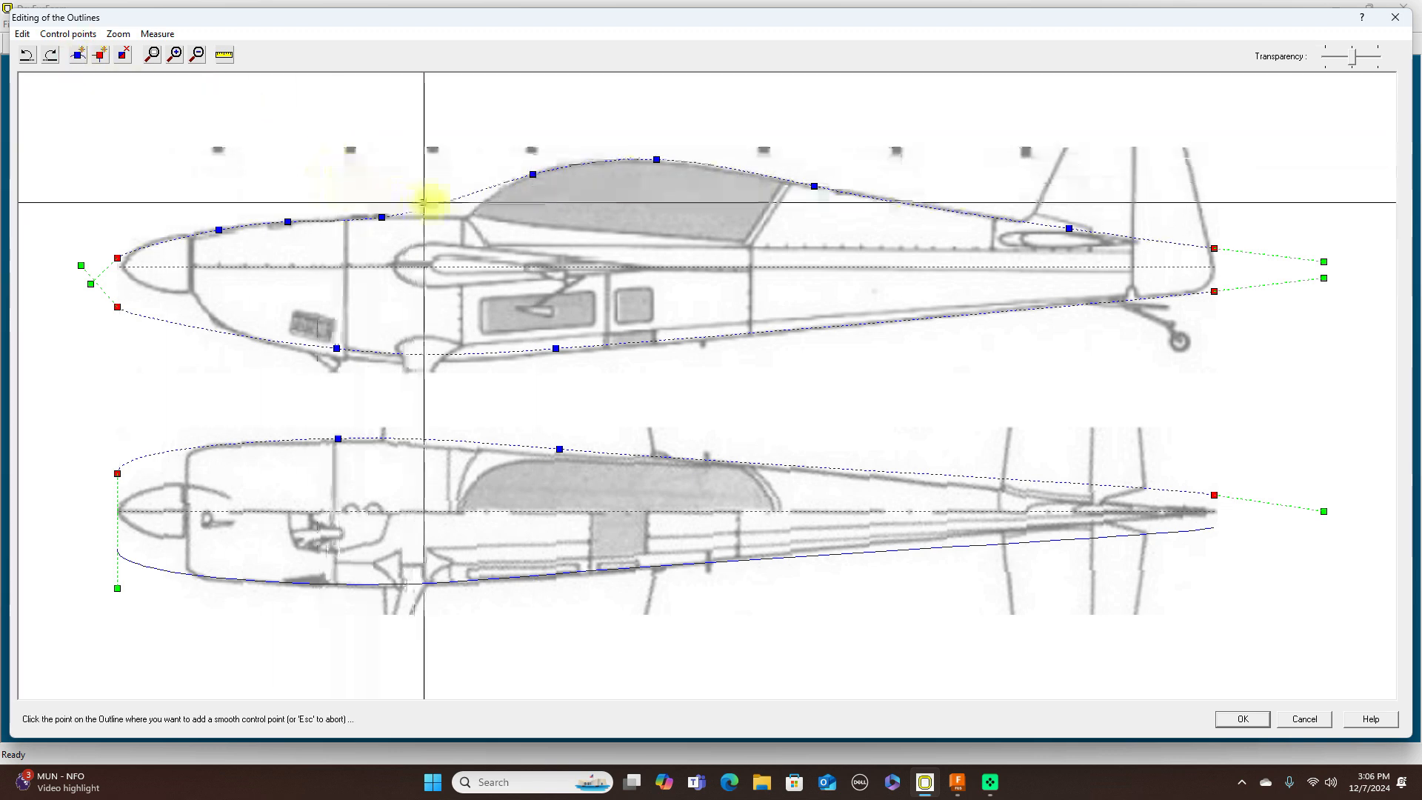
pyautogui.click(457, 198)
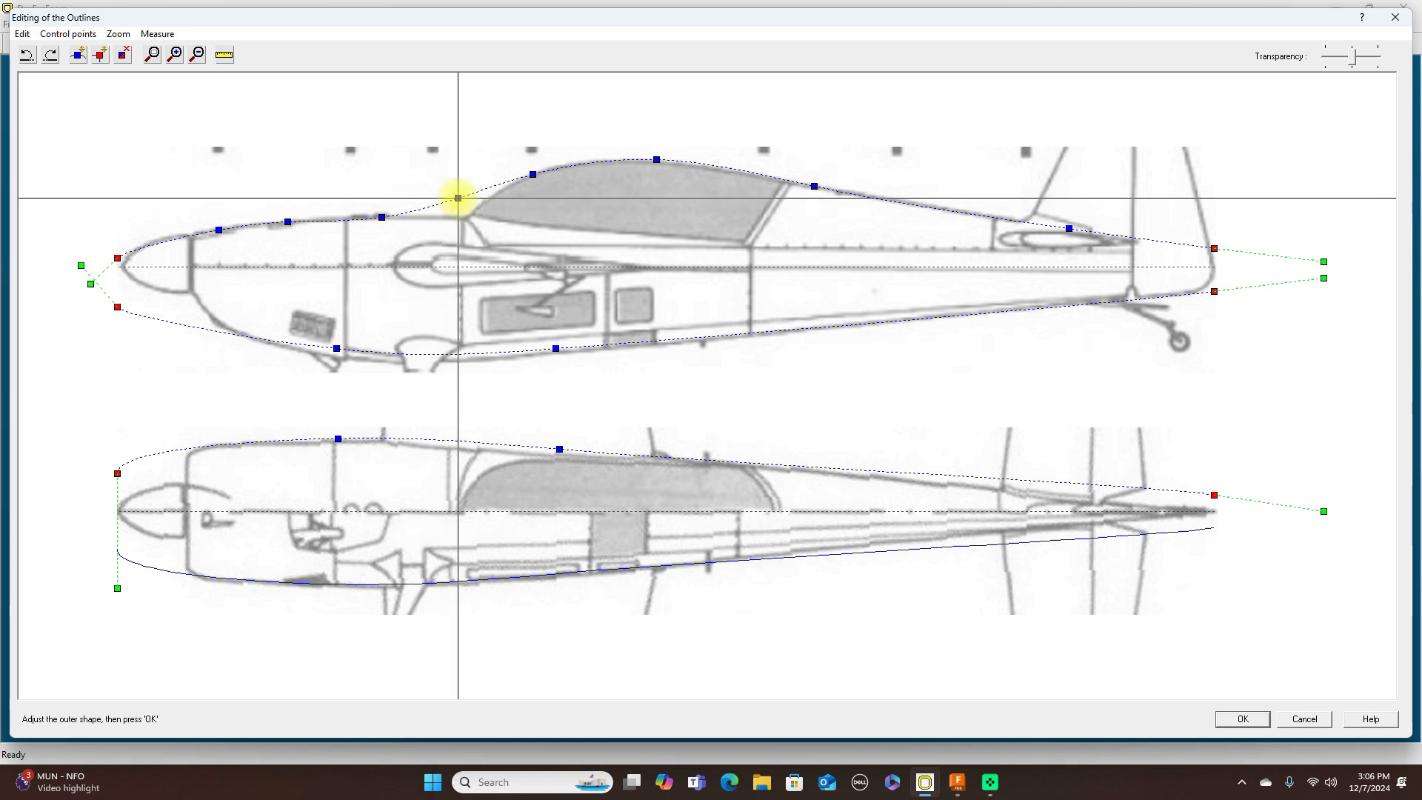
pyautogui.moveTo(458, 198); pyautogui.dragTo(467, 213)
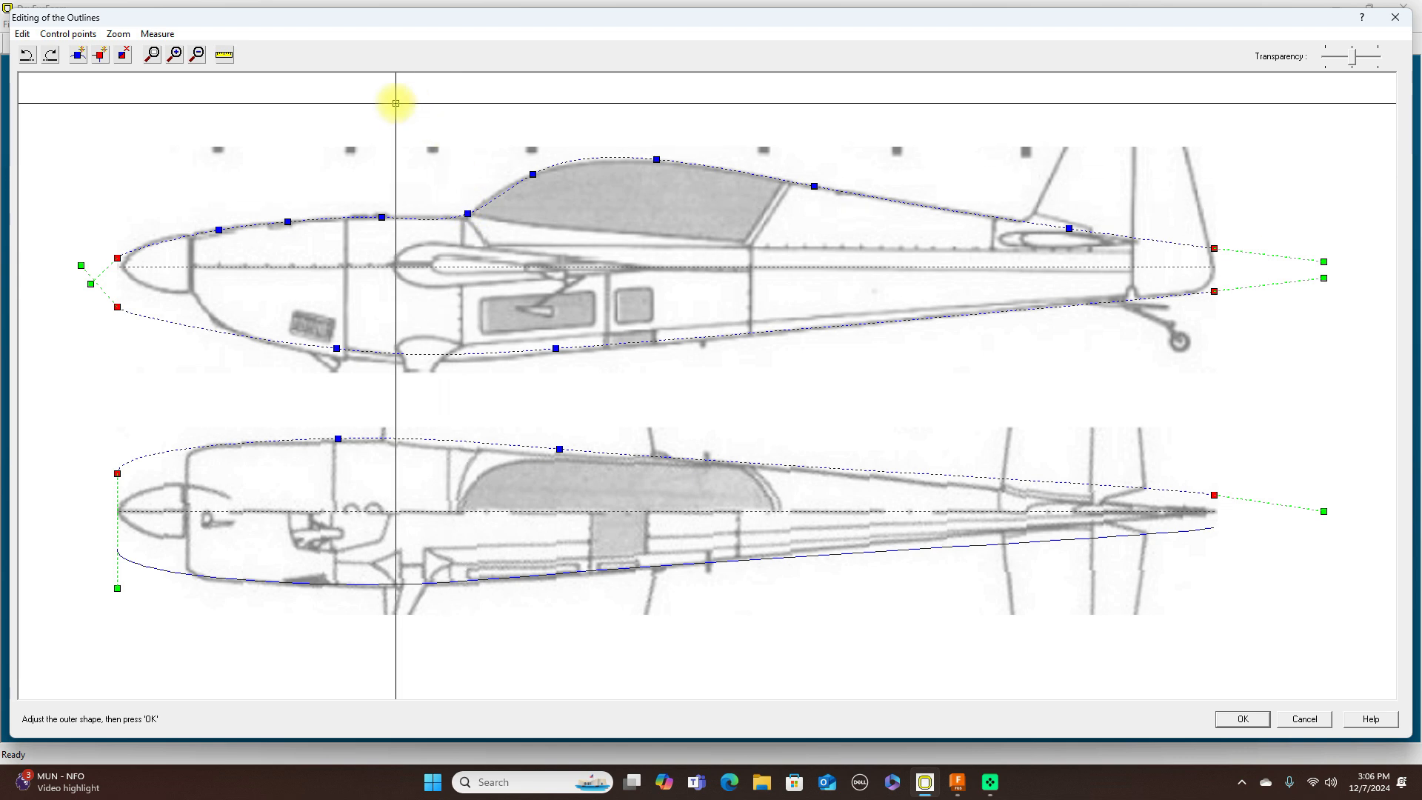
pyautogui.click(81, 52)
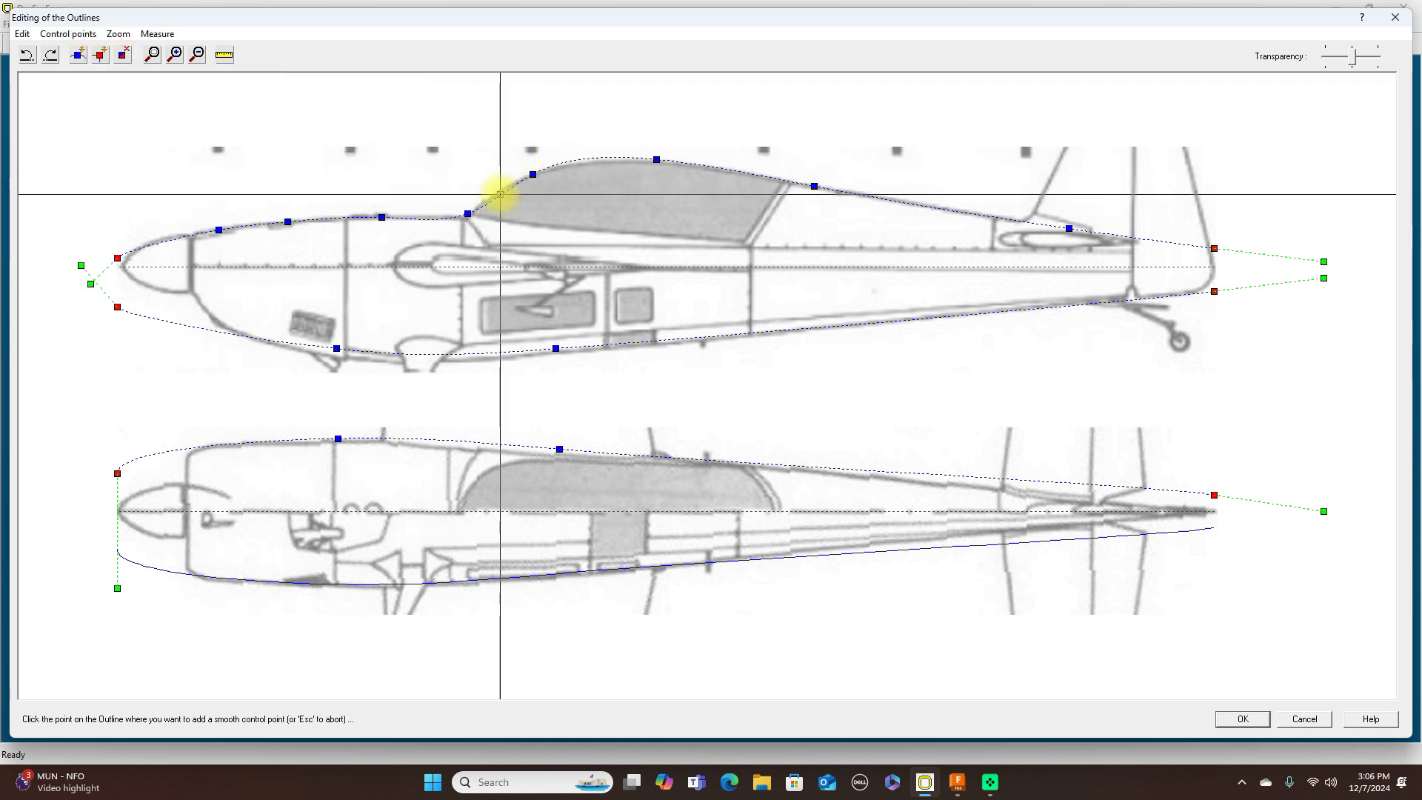
pyautogui.click(499, 194)
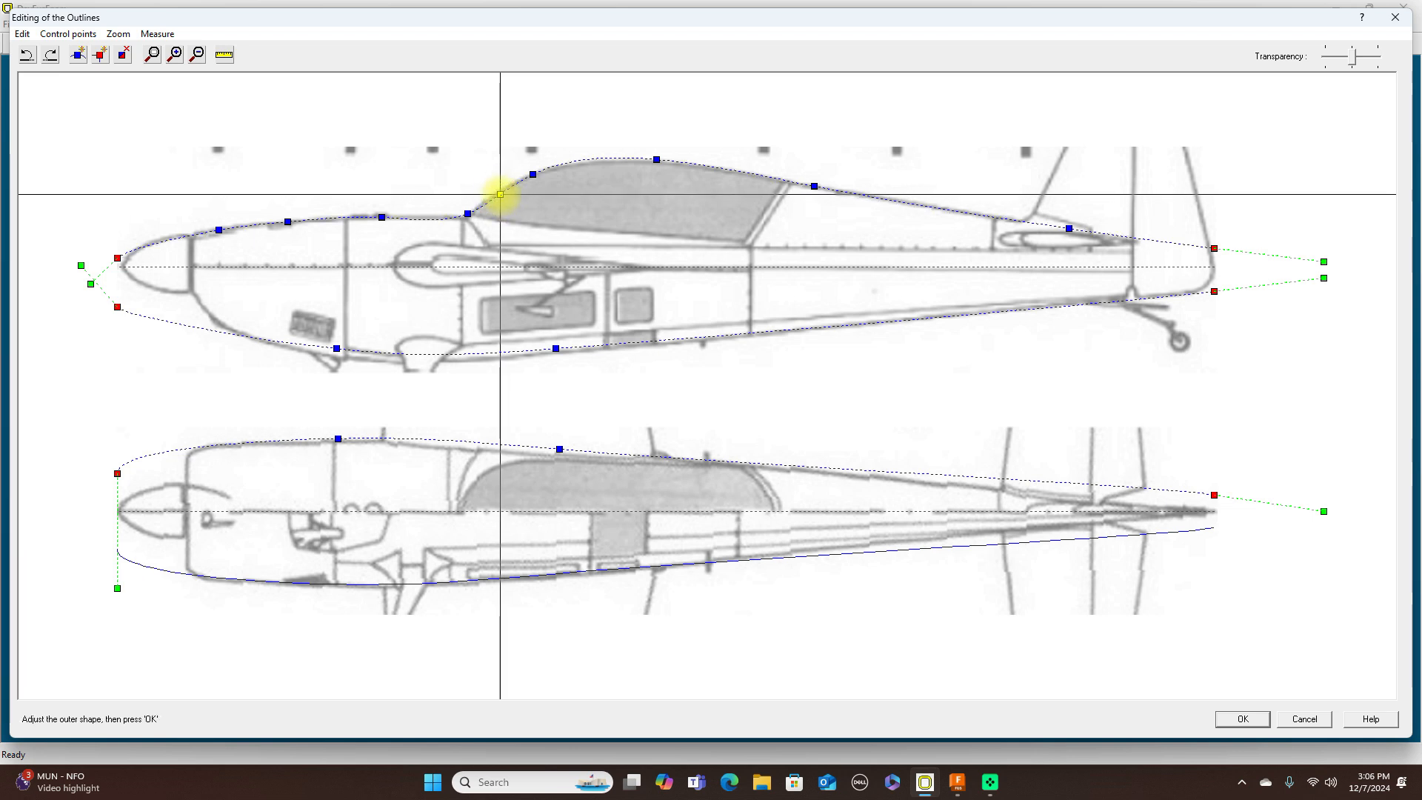
# Step: Refine the canopy's front slope point and add a smooth control point on the side view's upper outline just ahead of the canopy base
pyautogui.moveTo(500, 194); pyautogui.dragTo(497, 191)
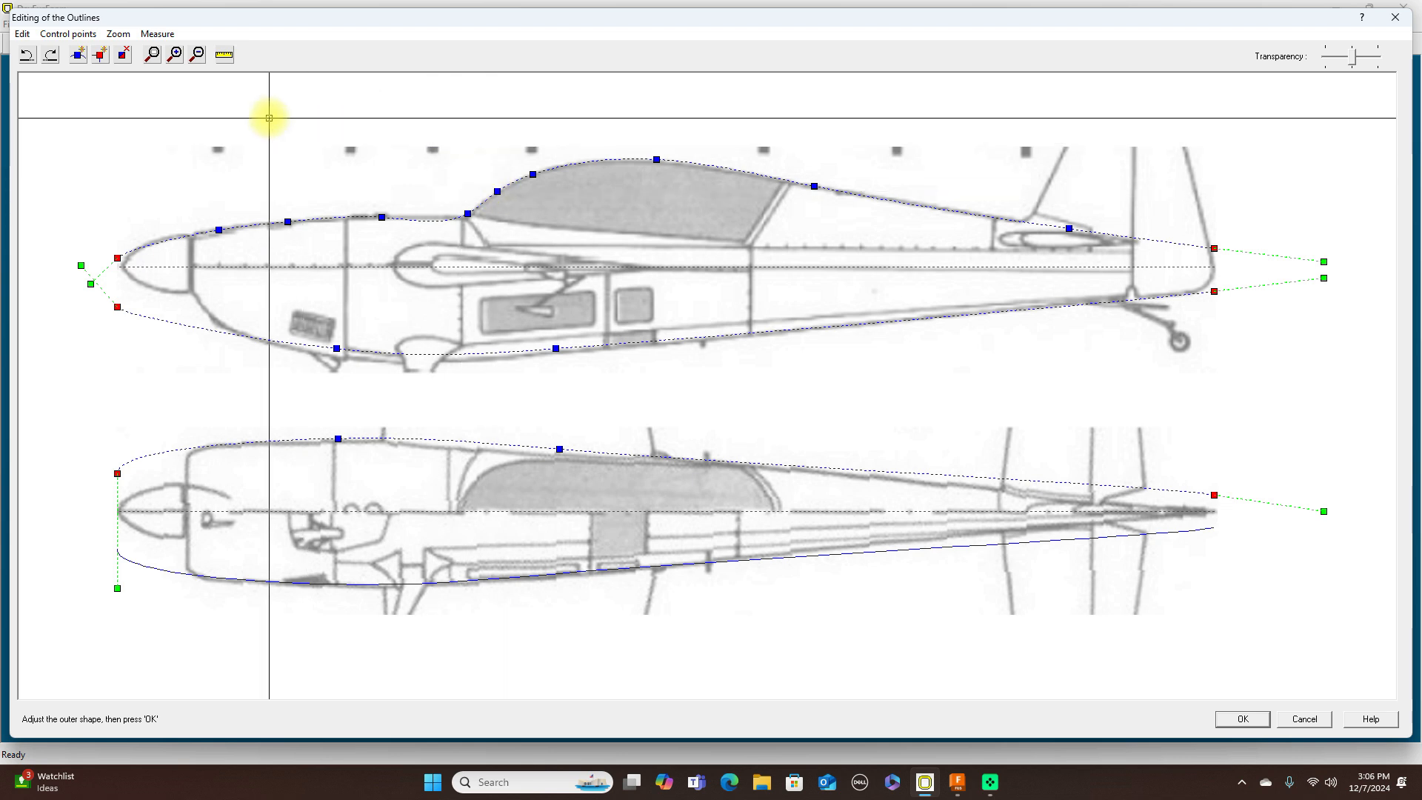
pyautogui.click(77, 54)
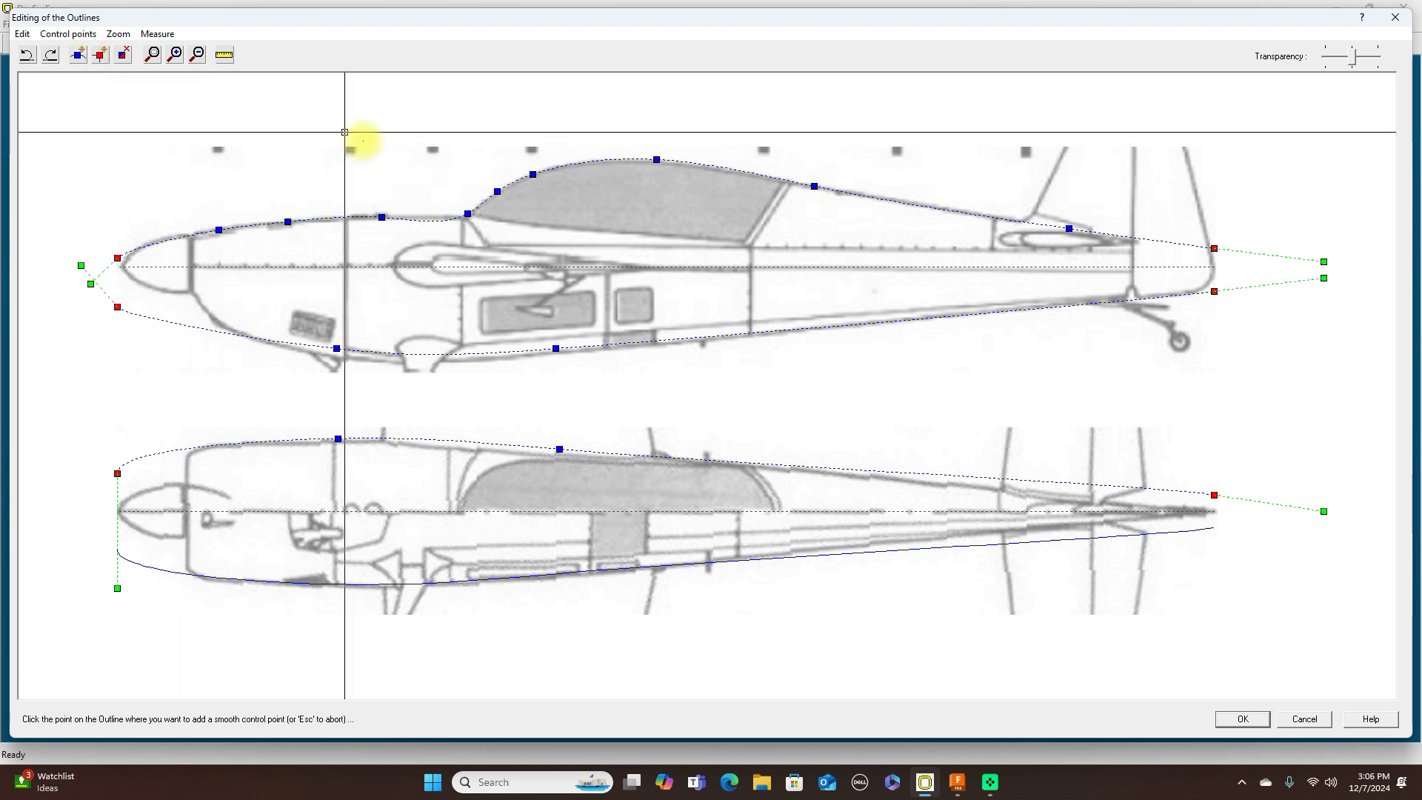
pyautogui.click(431, 220)
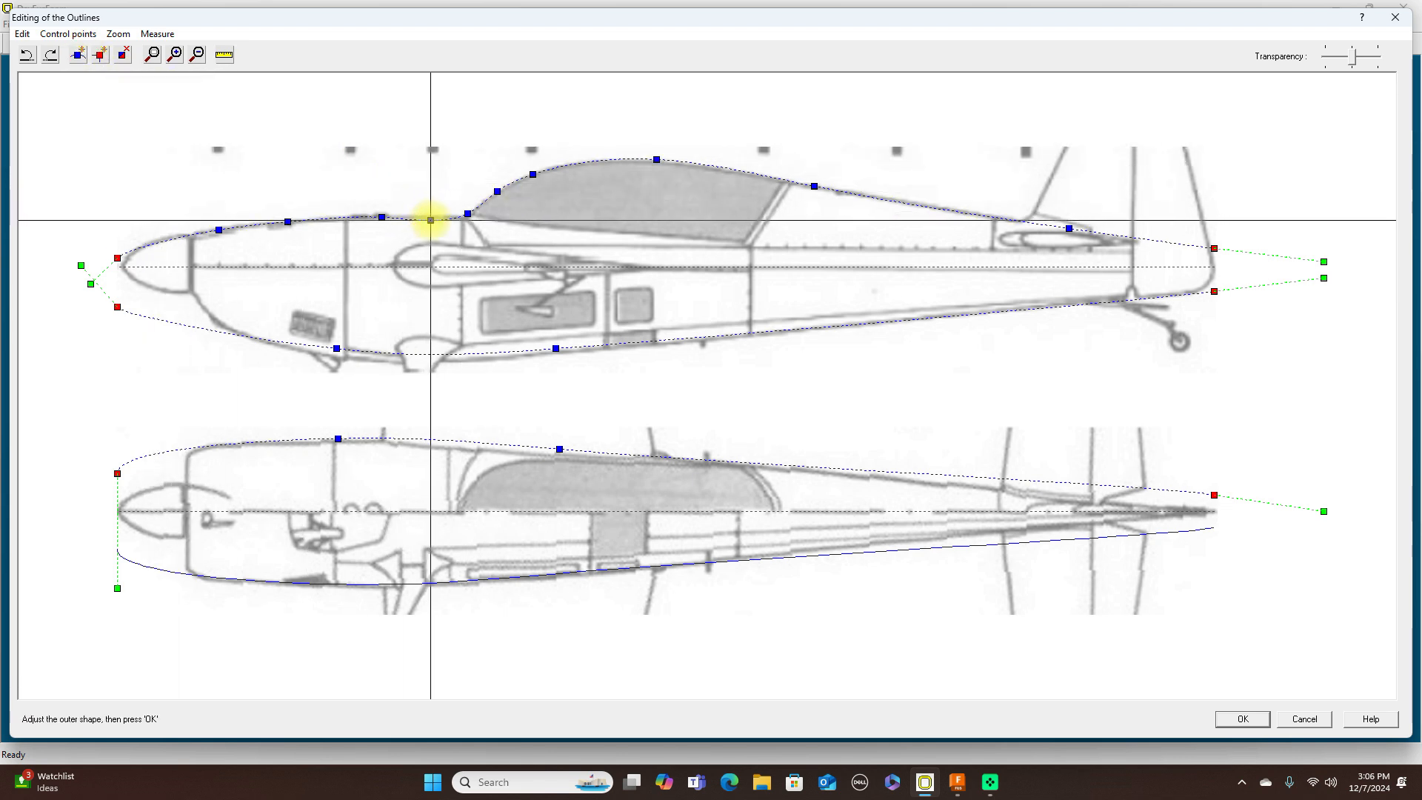
pyautogui.moveTo(431, 220); pyautogui.dragTo(432, 215)
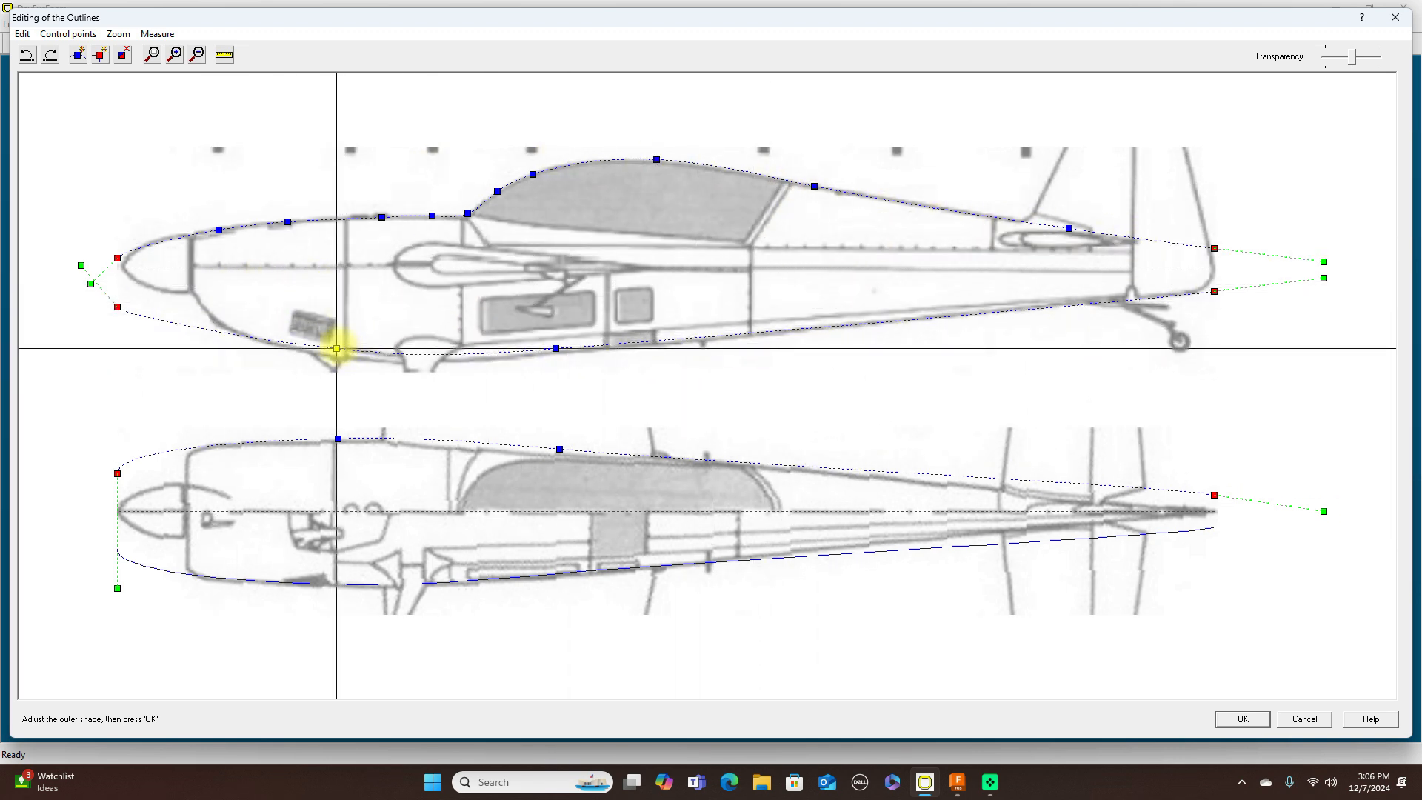
# Step: Lower the side view's two bottom smooth points onto the belly line and raise the lower nose end point to the spinner tip
pyautogui.moveTo(336, 348); pyautogui.dragTo(337, 357)
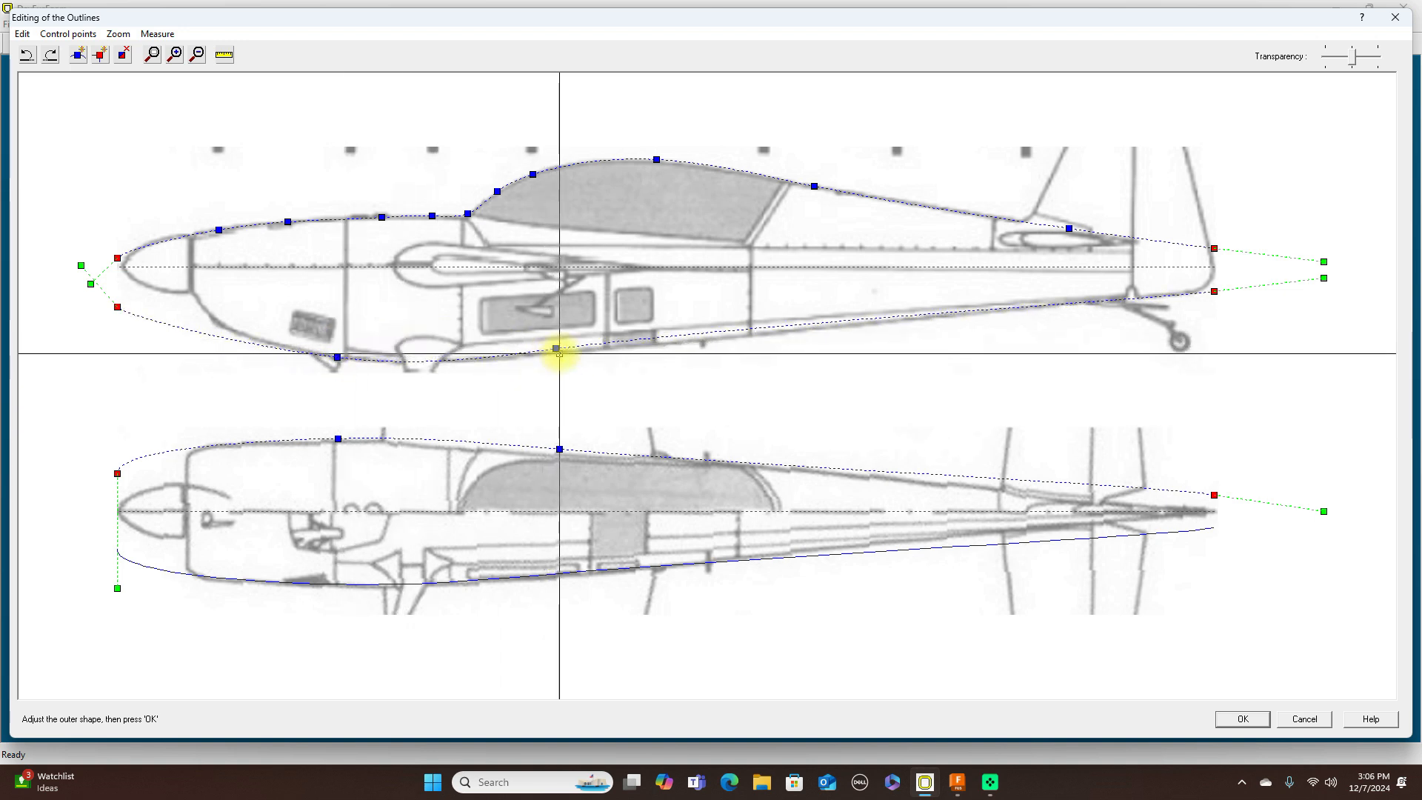
pyautogui.moveTo(556, 348); pyautogui.dragTo(556, 352)
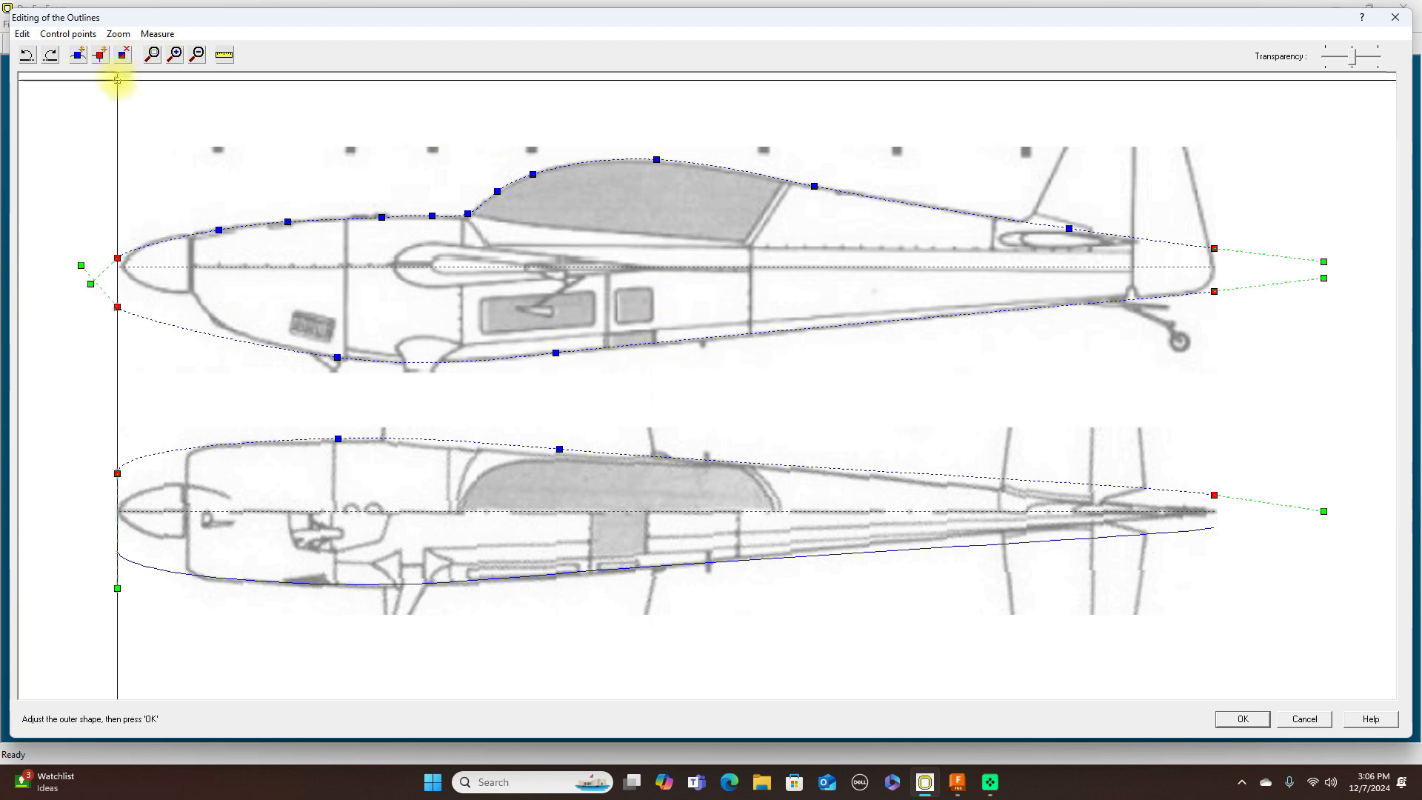
pyautogui.moveTo(116, 305); pyautogui.dragTo(117, 280)
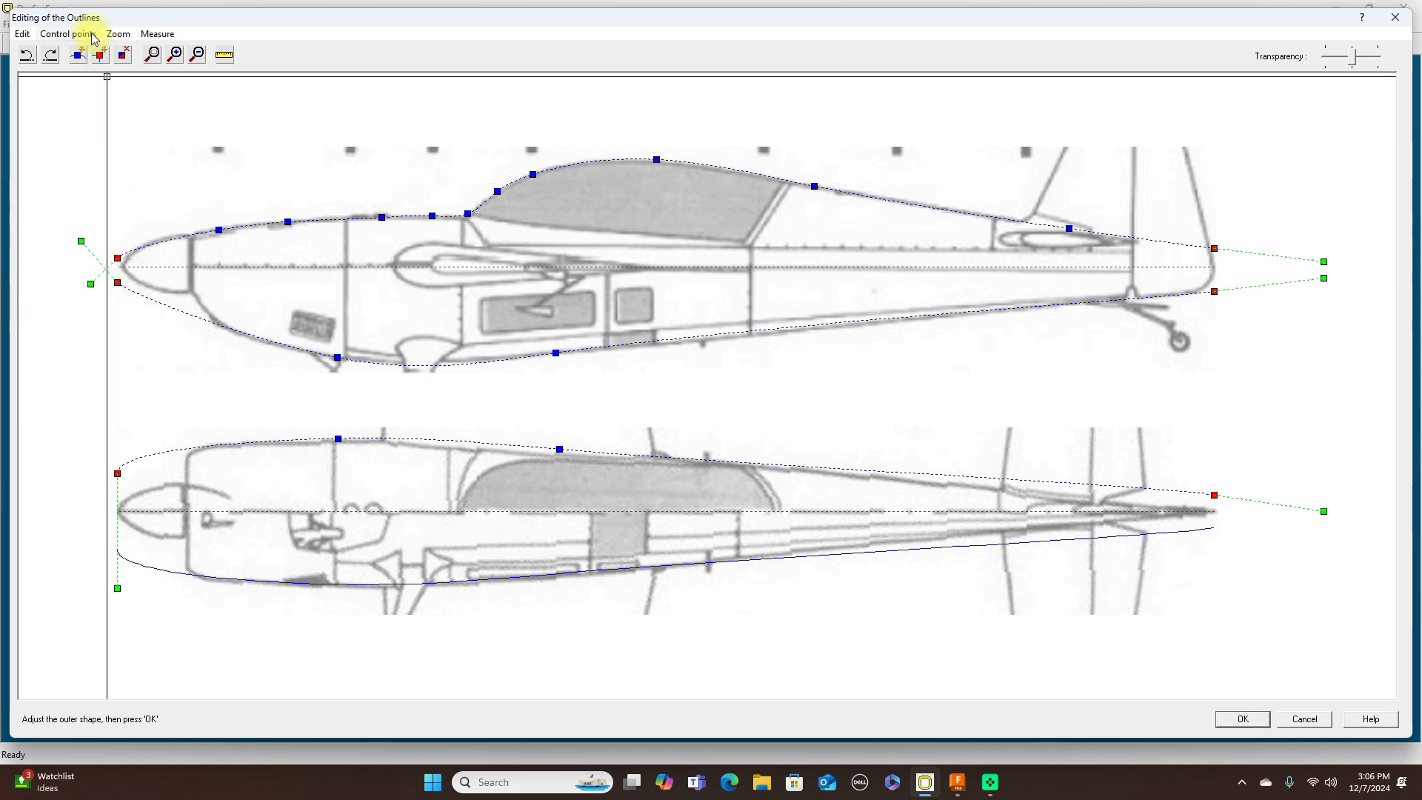
# Step: Add three smooth control points to the side view's lower outline, fitting it to the spinner's rear edge and the lower cowl curve
pyautogui.click(78, 54)
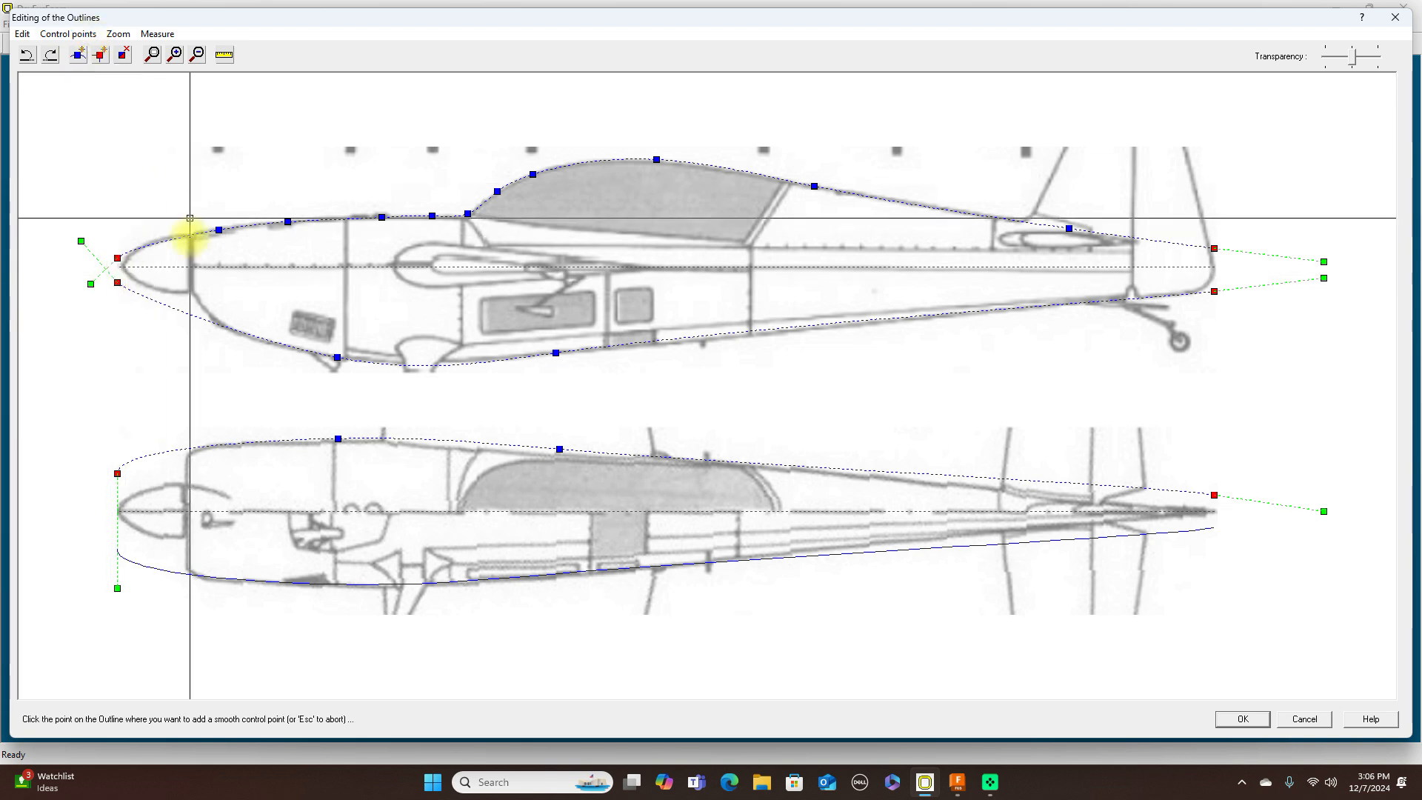
pyautogui.click(190, 314)
pyautogui.moveTo(190, 315); pyautogui.dragTo(191, 296)
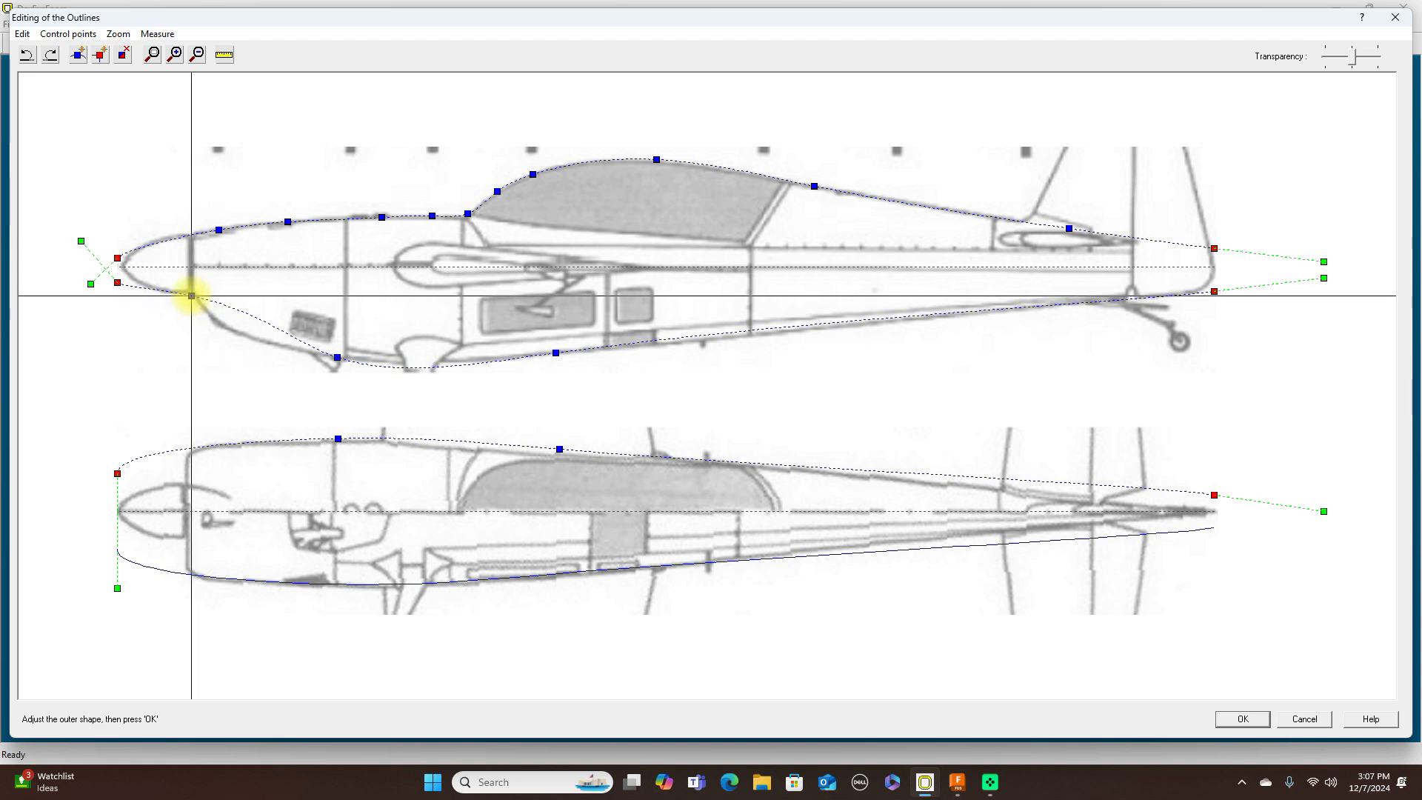
pyautogui.click(78, 54)
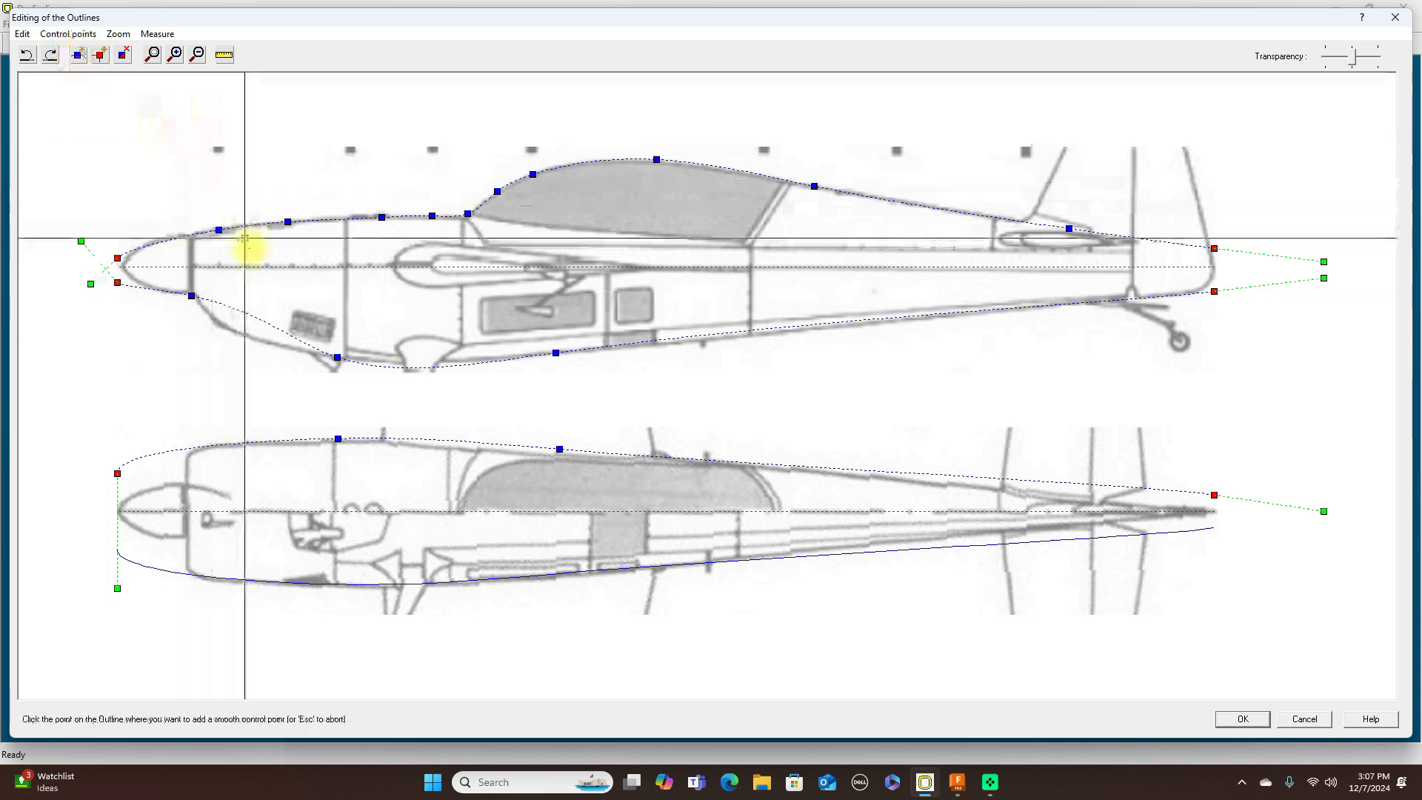
pyautogui.click(248, 314)
pyautogui.moveTo(248, 314); pyautogui.dragTo(222, 326)
pyautogui.click(78, 55)
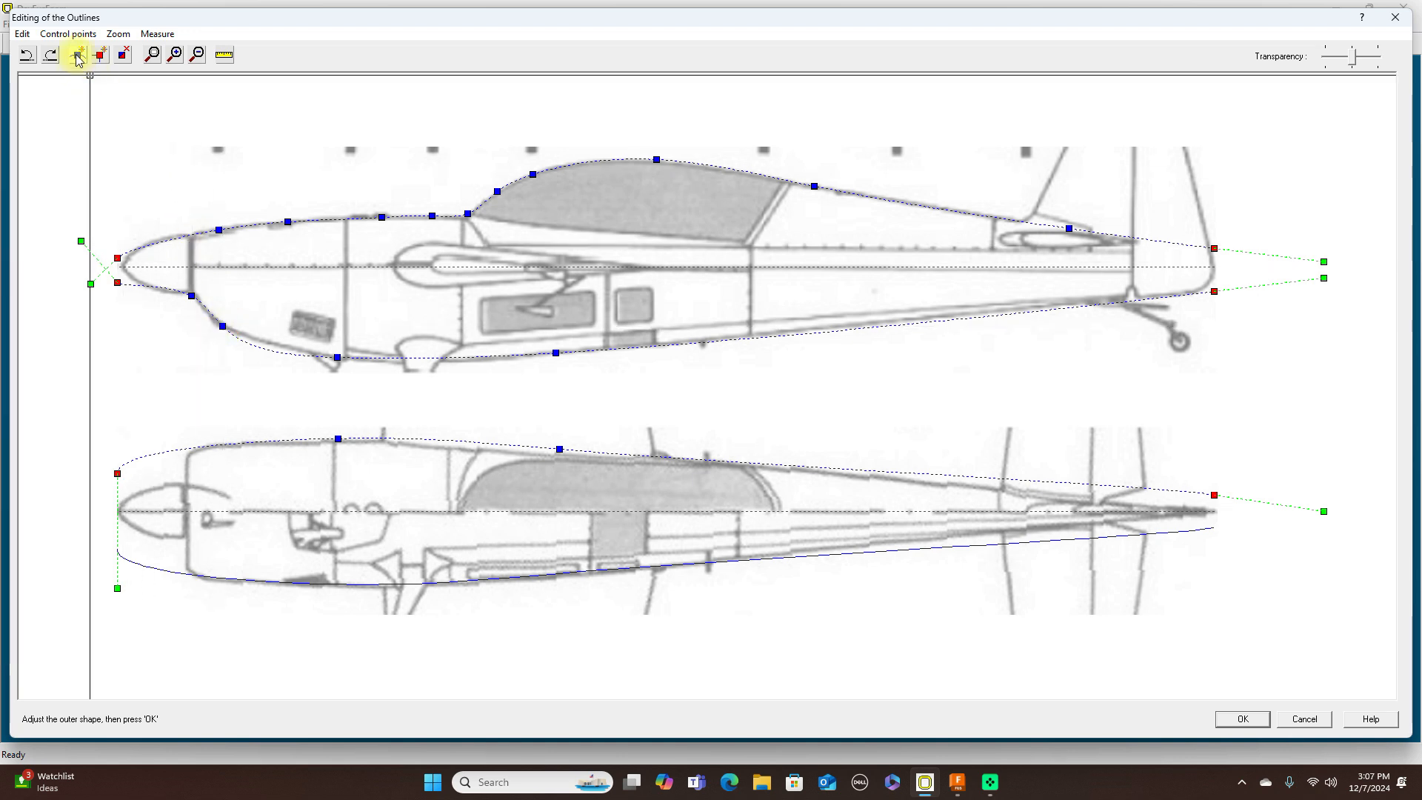
pyautogui.click(266, 351)
pyautogui.moveTo(266, 350); pyautogui.dragTo(268, 343)
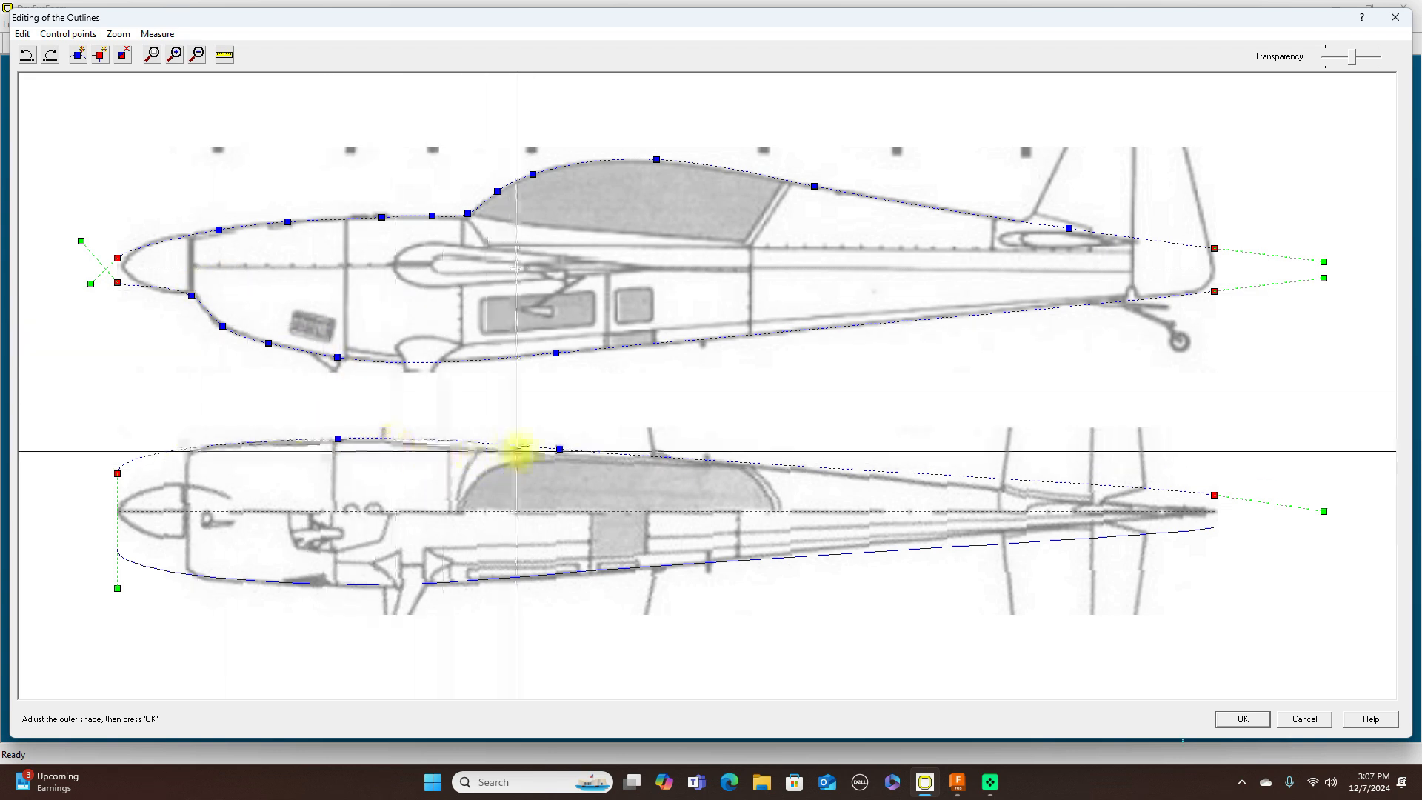
# Step: Fit the top view's mid-fuselage smooth point to the fuselage side and bring the tail end point in close to the centreline
pyautogui.moveTo(560, 449); pyautogui.dragTo(560, 447)
pyautogui.click(560, 448)
pyautogui.moveTo(560, 448); pyautogui.dragTo(559, 460)
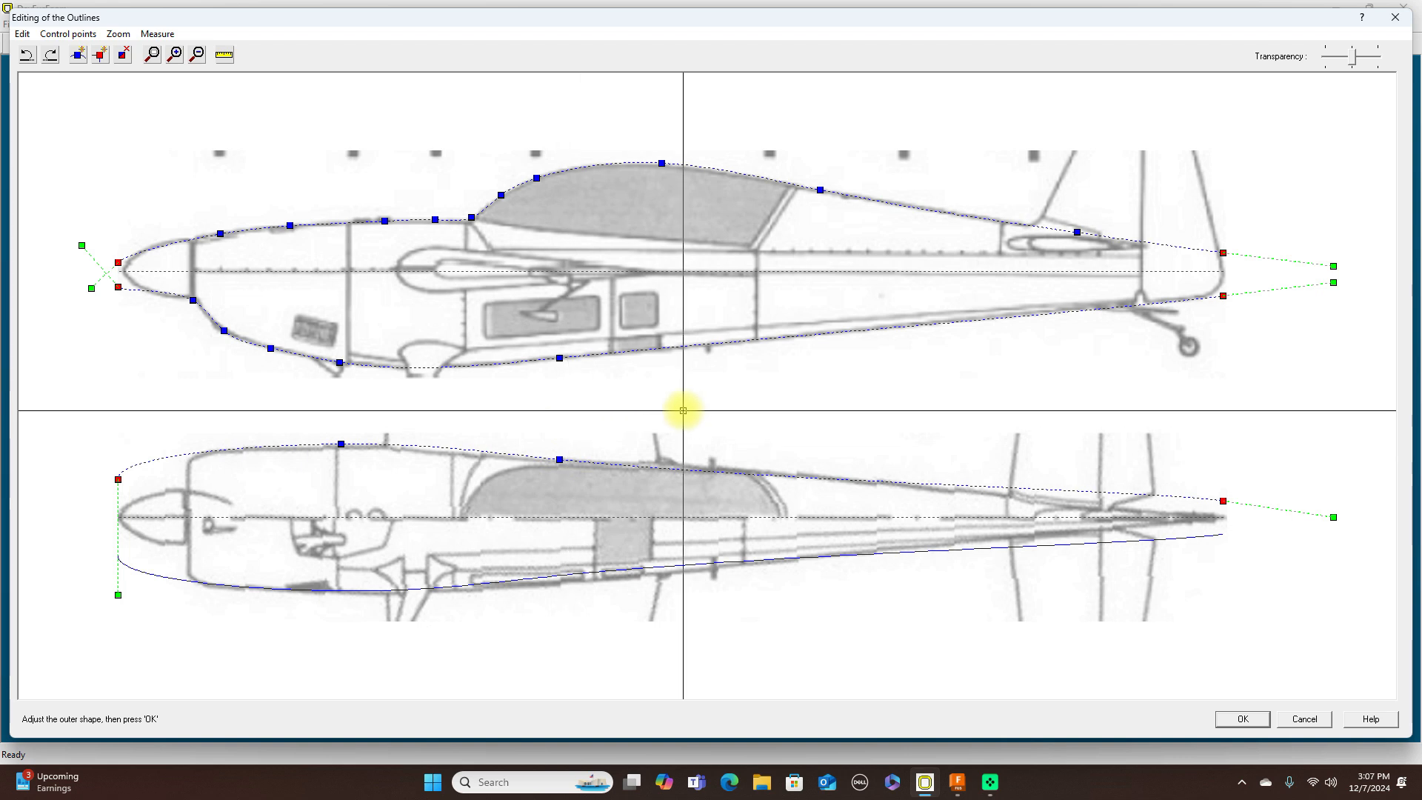
pyautogui.click(1222, 501)
pyautogui.moveTo(1222, 501); pyautogui.dragTo(1223, 513)
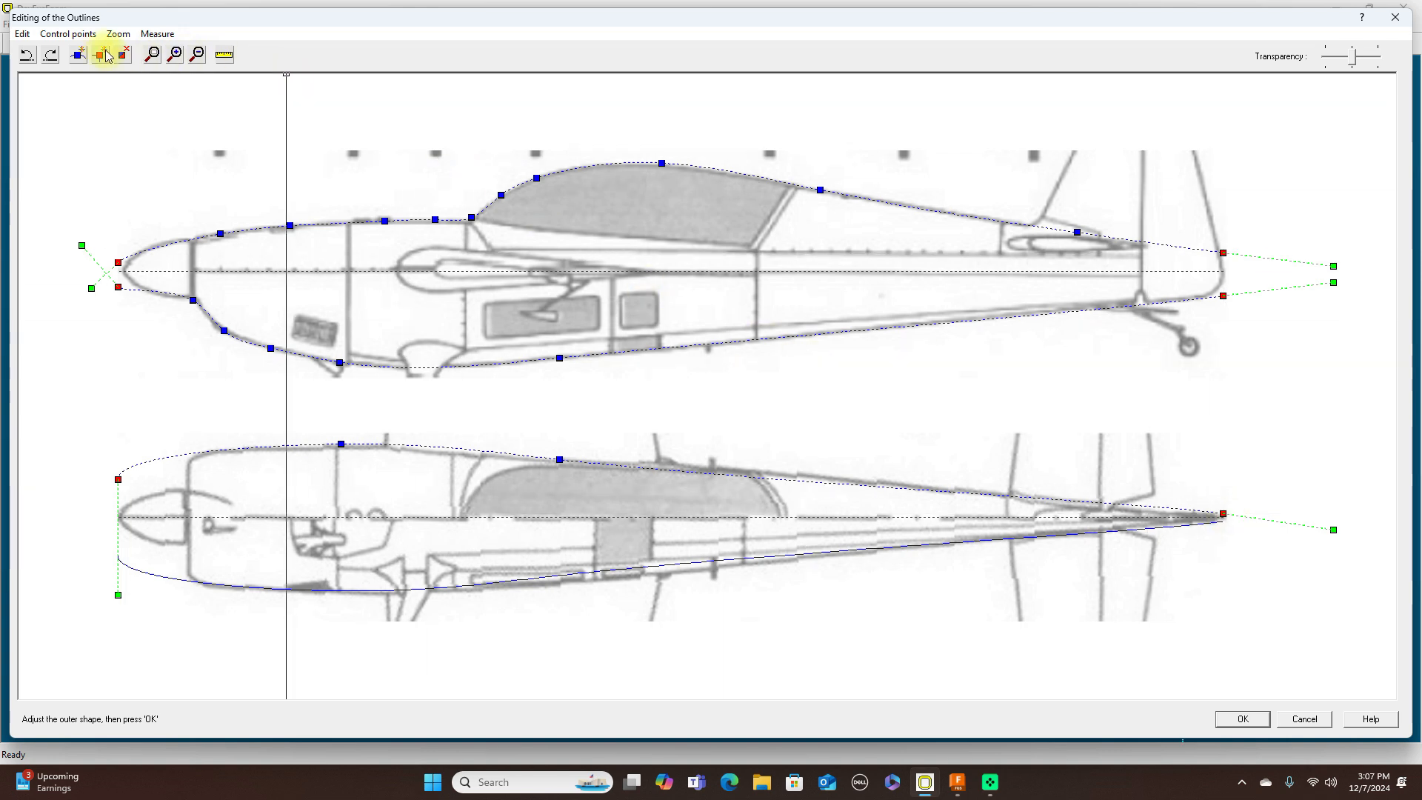
# Step: Add smooth control points to the top view's outline beside the canopy's rear end and just ahead of the canopy
pyautogui.click(76, 55)
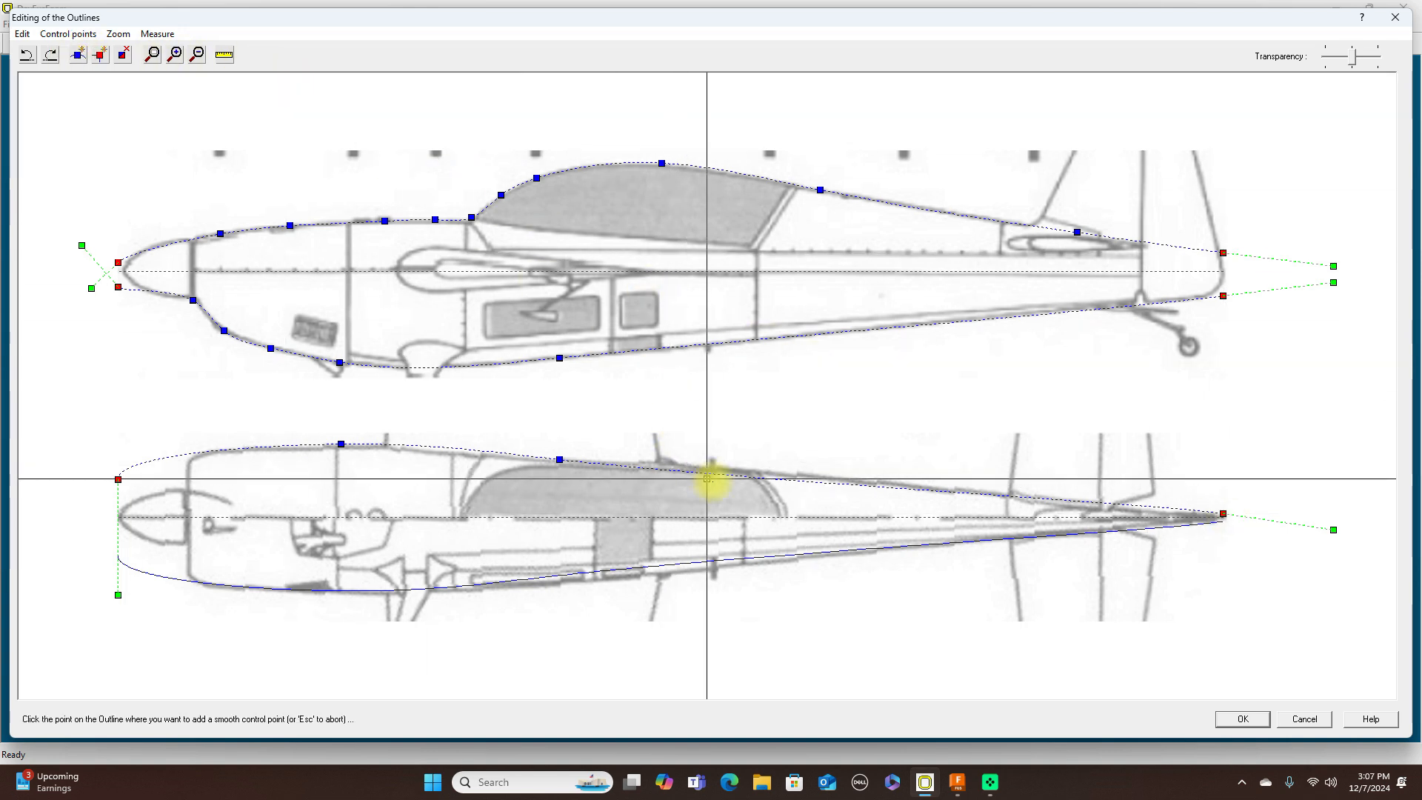
pyautogui.click(776, 479)
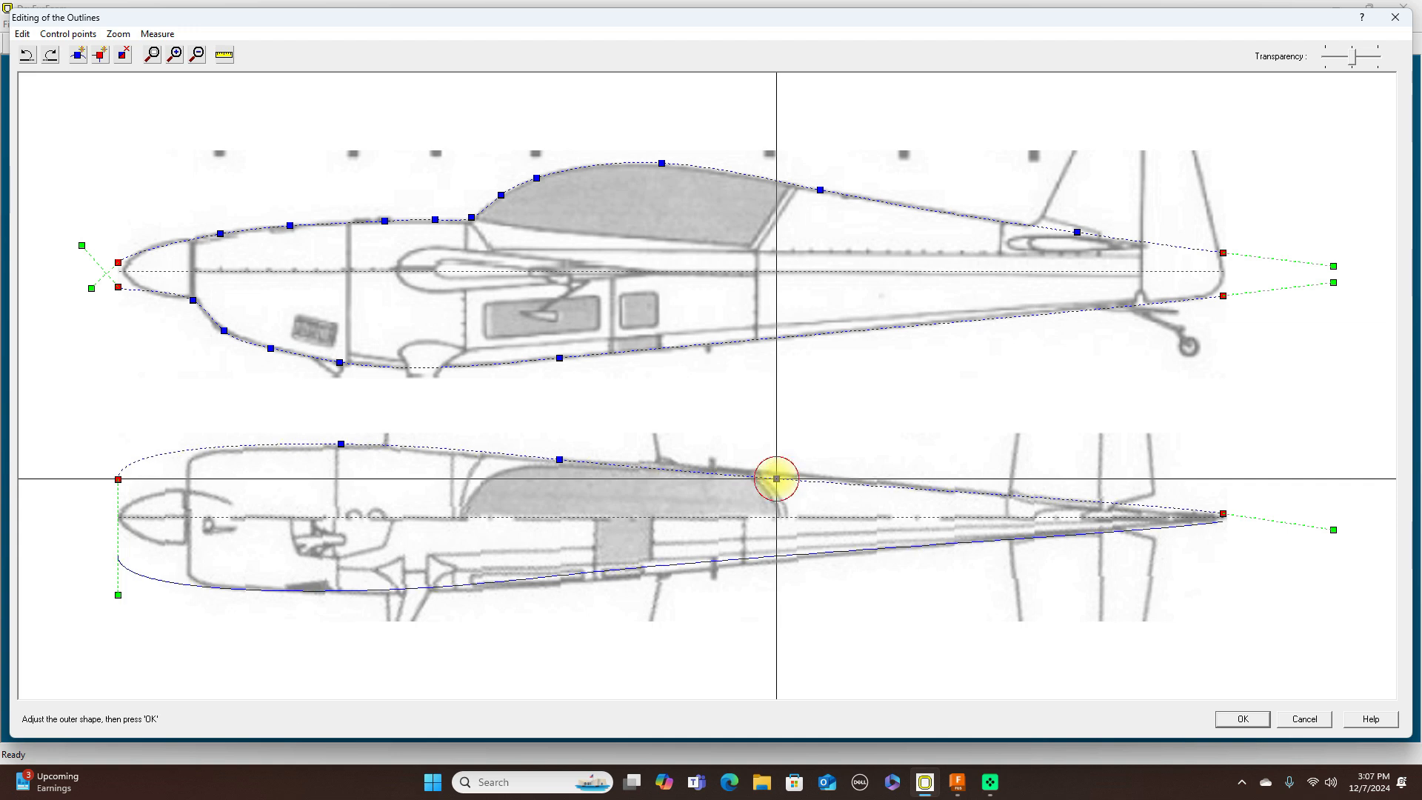
pyautogui.moveTo(776, 479); pyautogui.dragTo(776, 473)
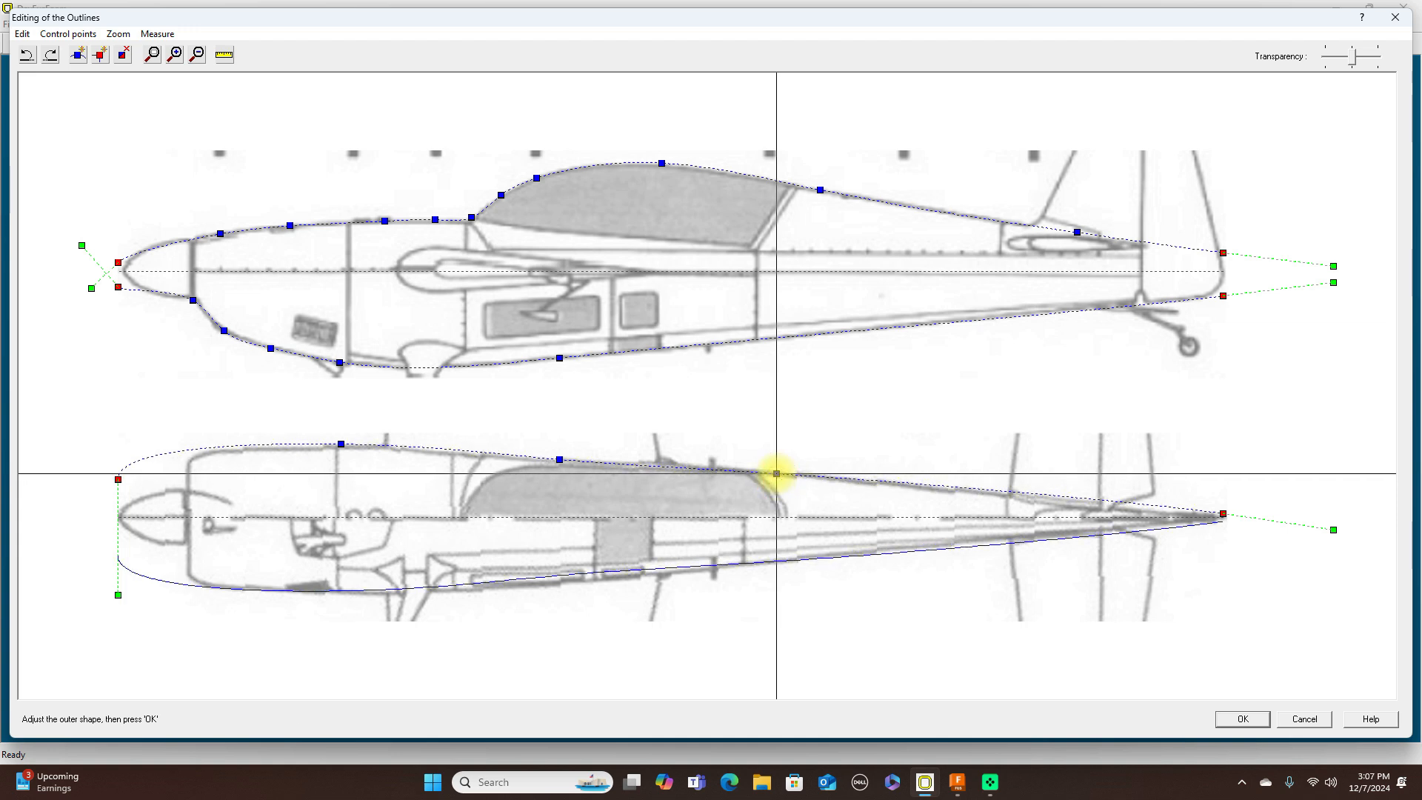
pyautogui.click(79, 58)
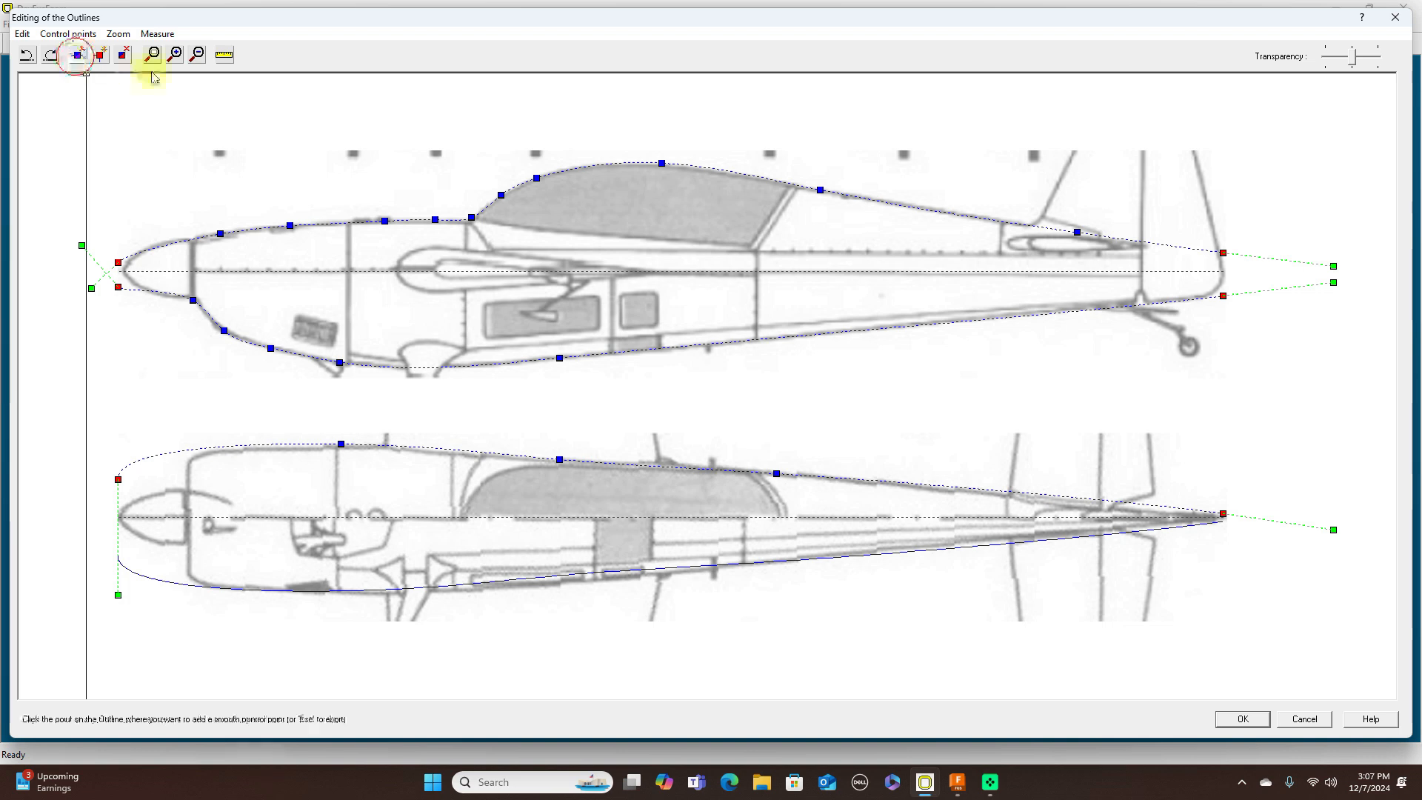
pyautogui.click(449, 448)
pyautogui.moveTo(449, 449); pyautogui.dragTo(449, 451)
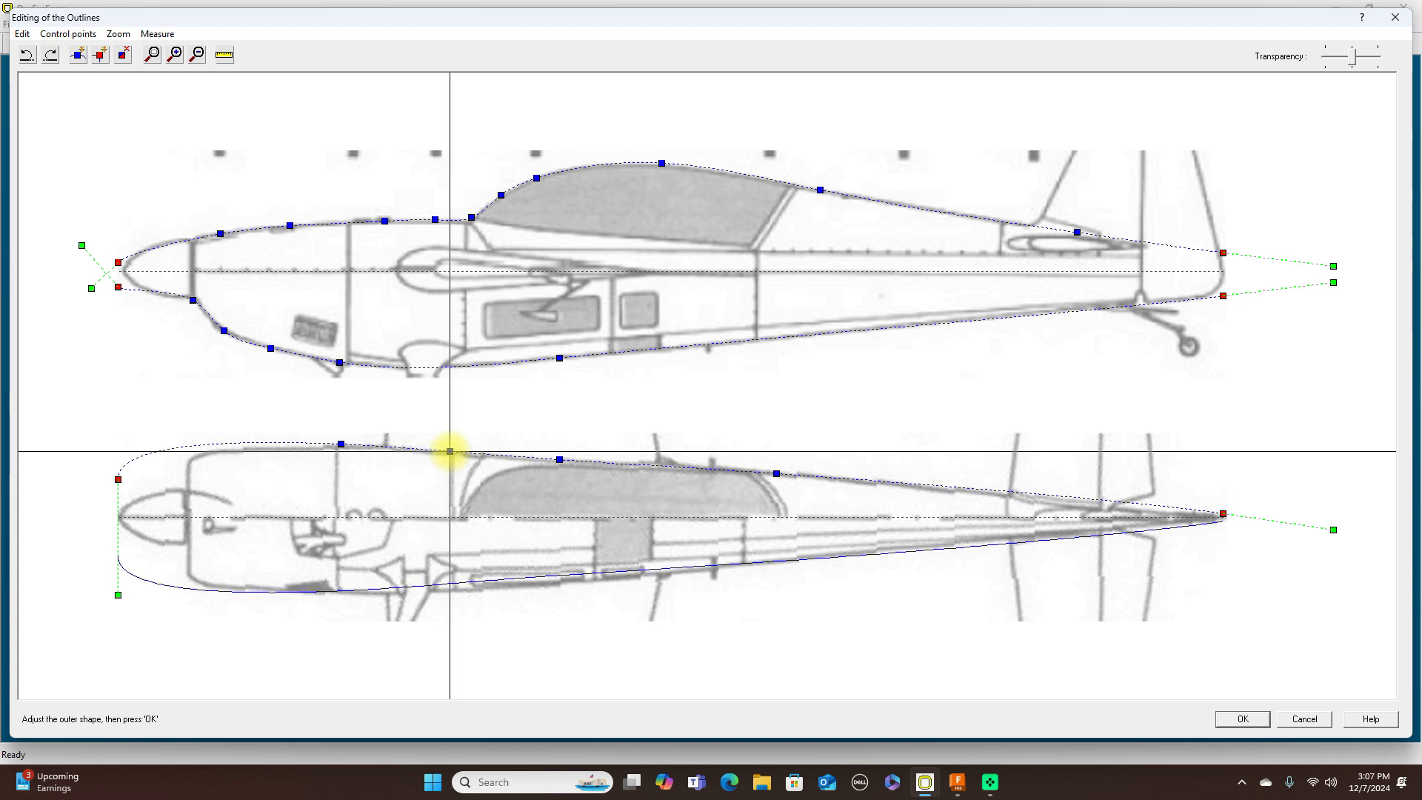
# Step: Move the top view's nose end point towards the spinner tip, fit the cowl's smooth point to its side, and accept the outlines
pyautogui.click(118, 479)
pyautogui.moveTo(117, 479); pyautogui.dragTo(117, 500)
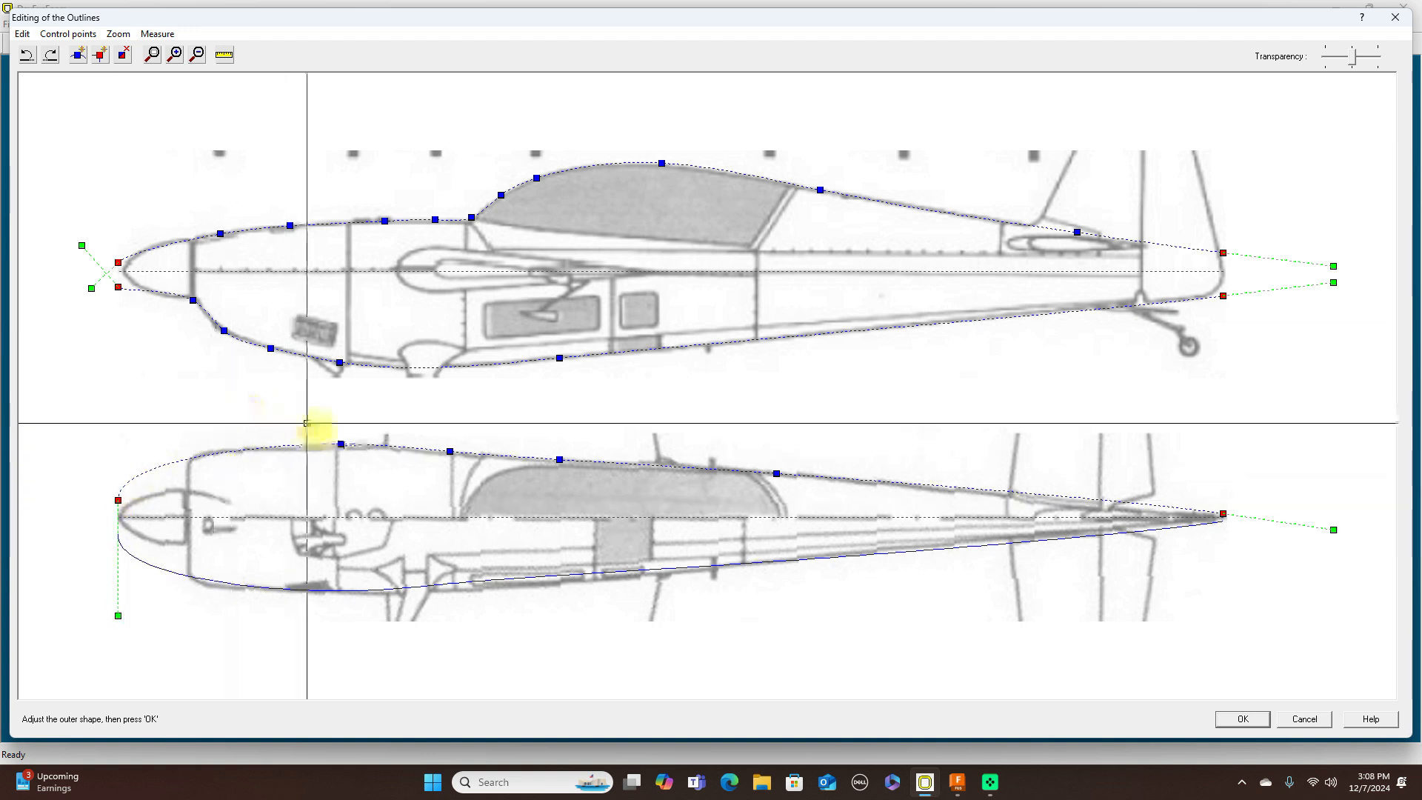
pyautogui.moveTo(341, 445); pyautogui.dragTo(341, 446)
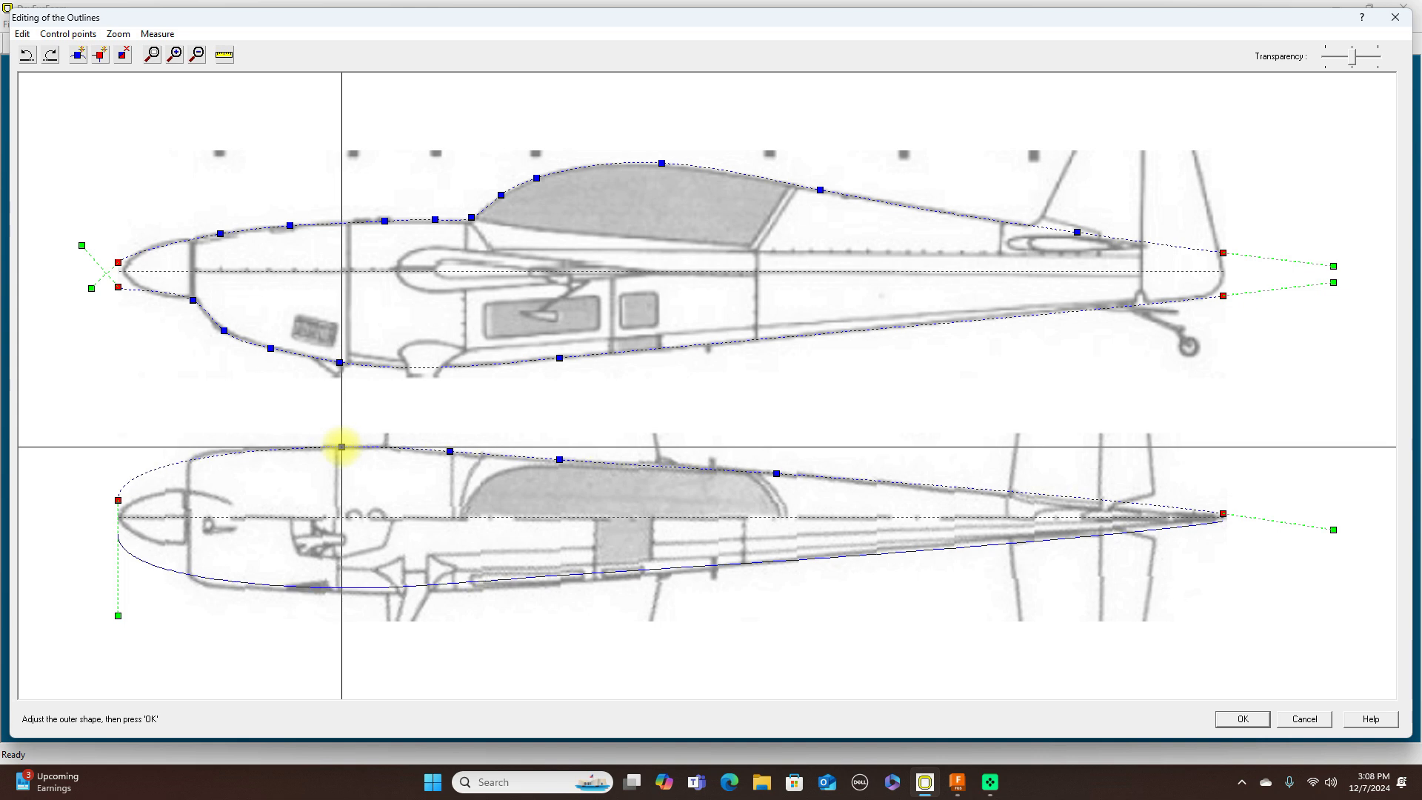
pyautogui.click(348, 362)
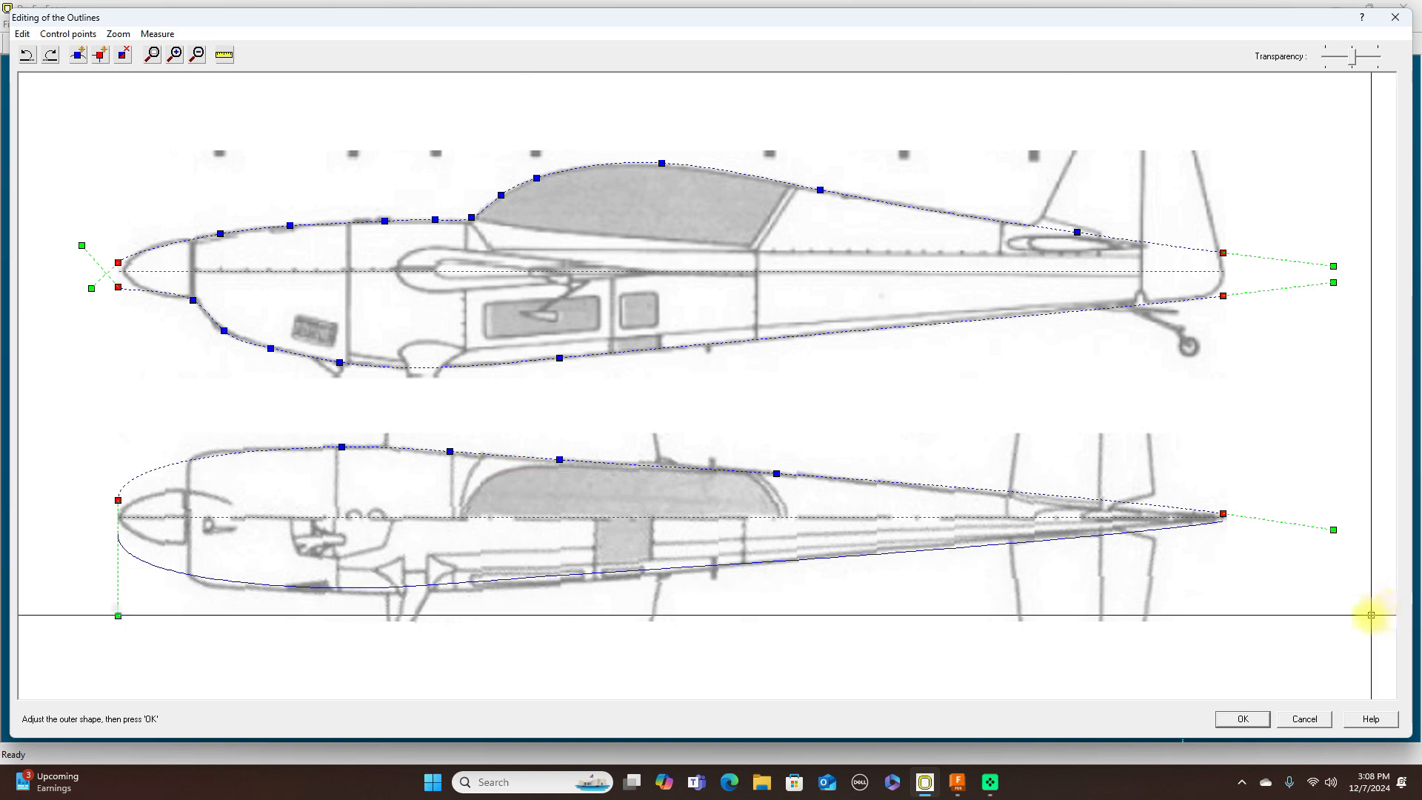
pyautogui.click(1243, 718)
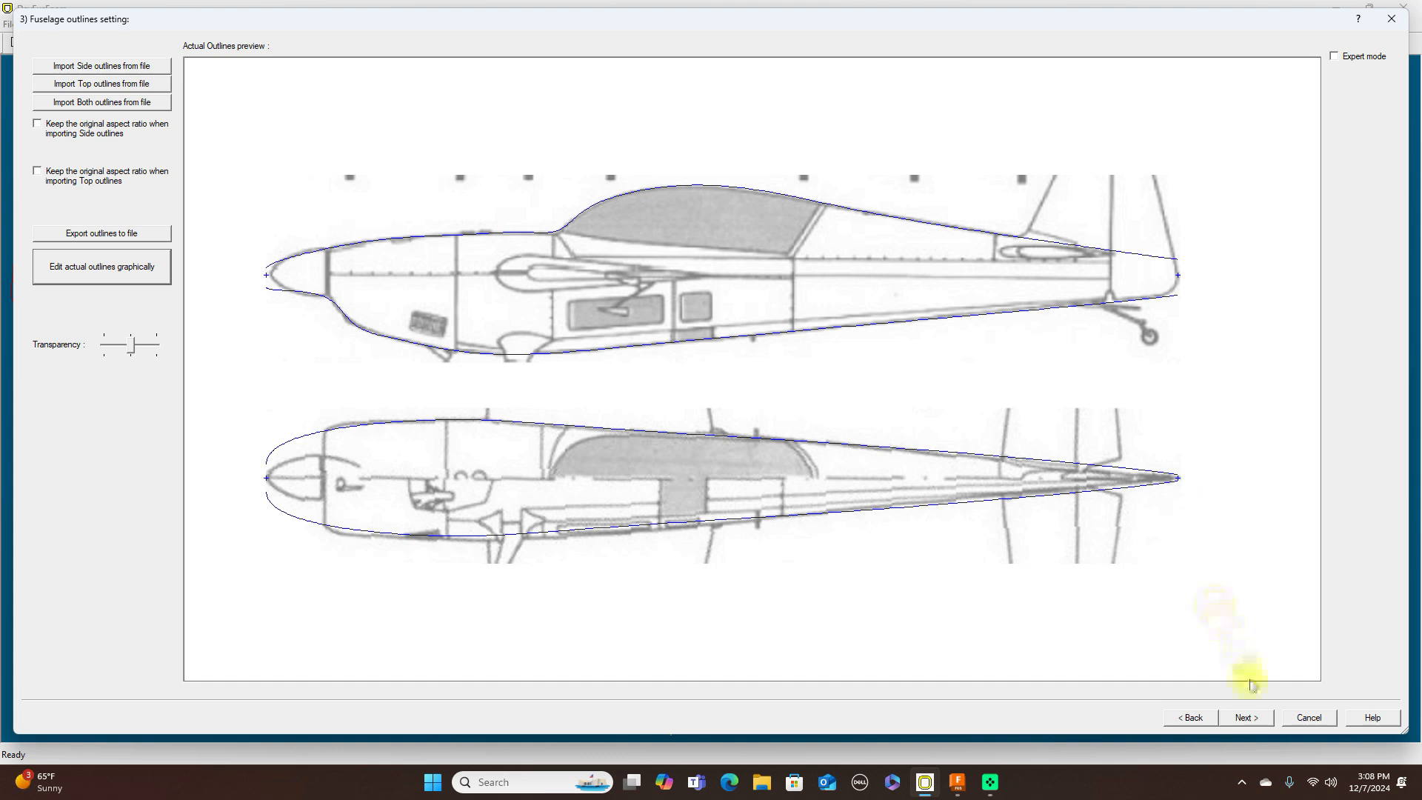
# Step: Proceed to the initial formers setting and create a former every 200 mm with the all full control and splined shape
pyautogui.click(1247, 717)
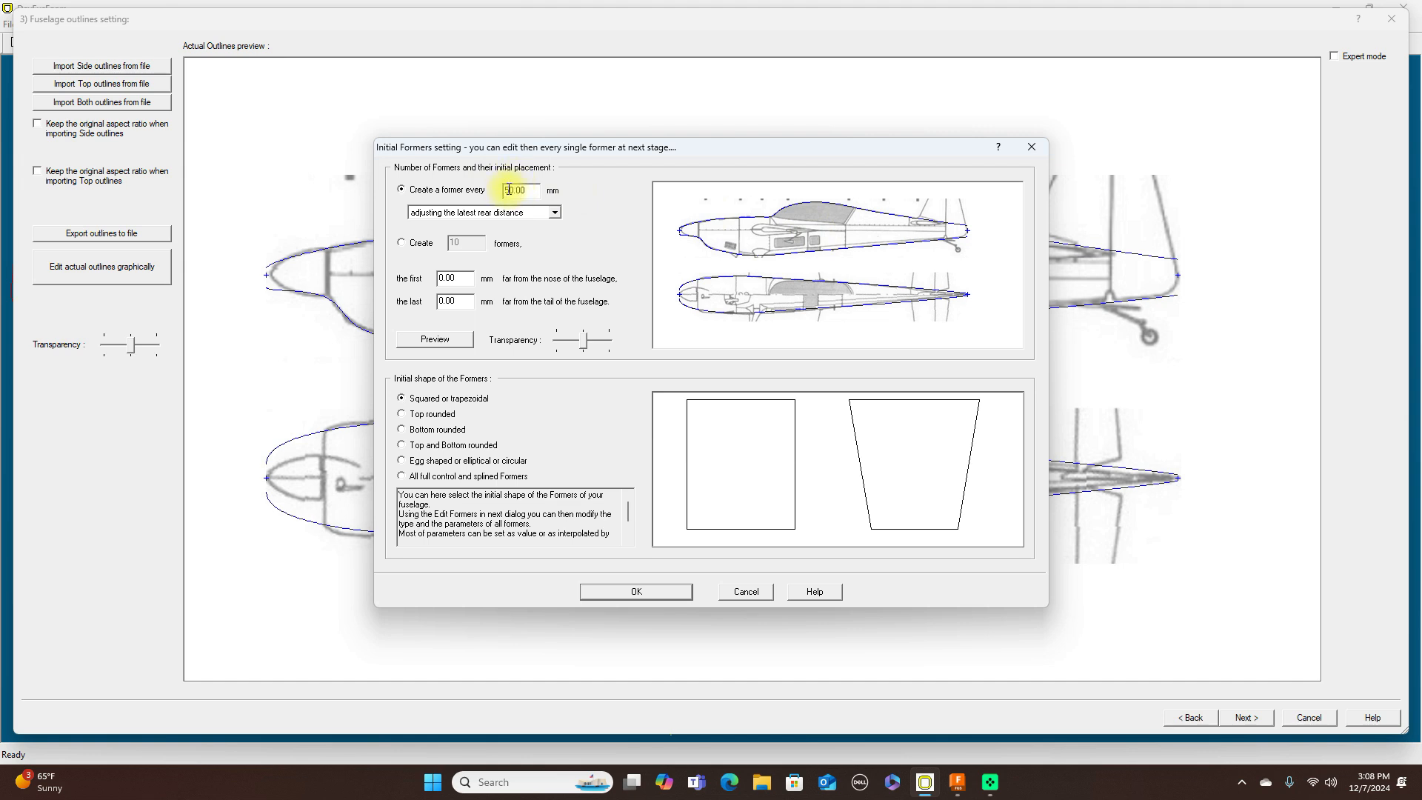
pyautogui.press('BackSpace')
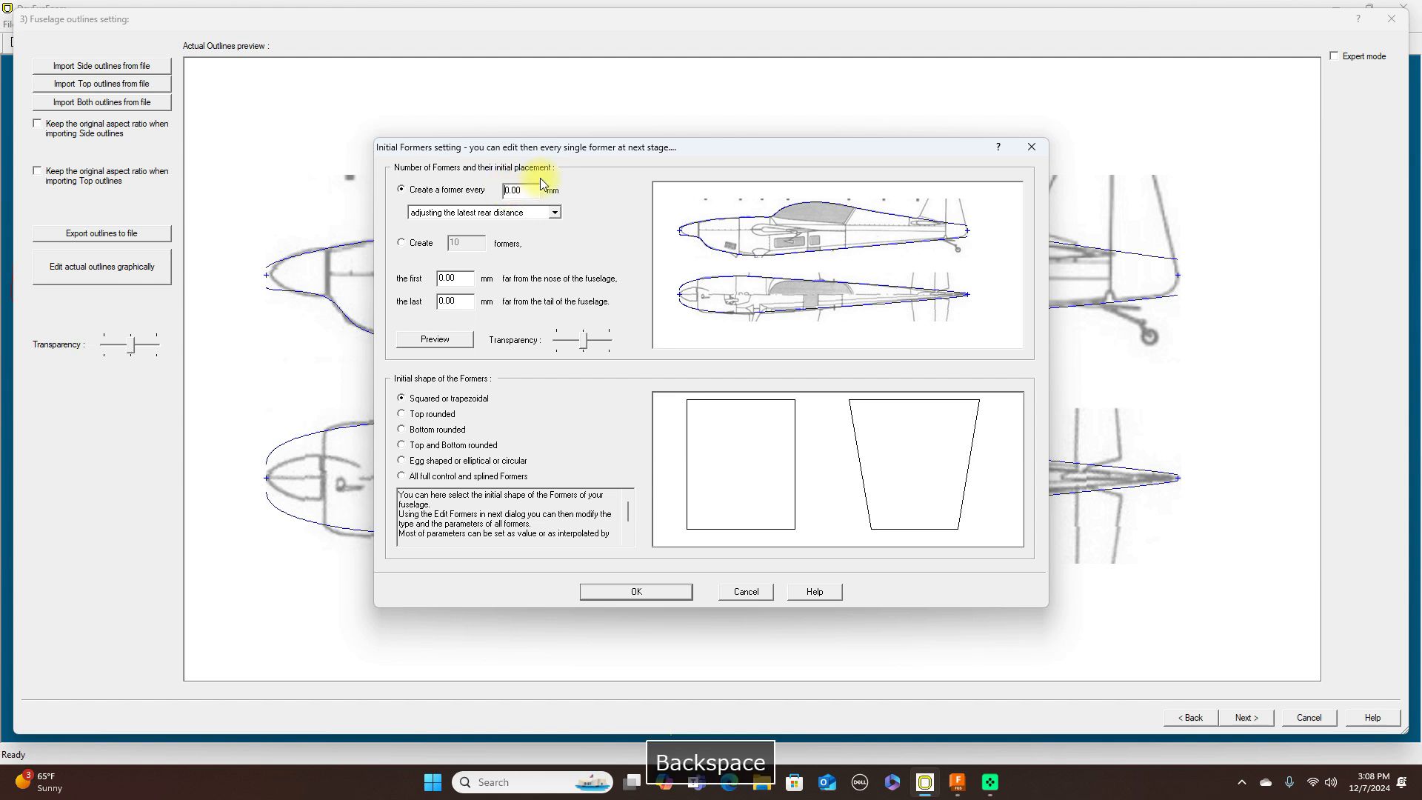
pyautogui.write('20')
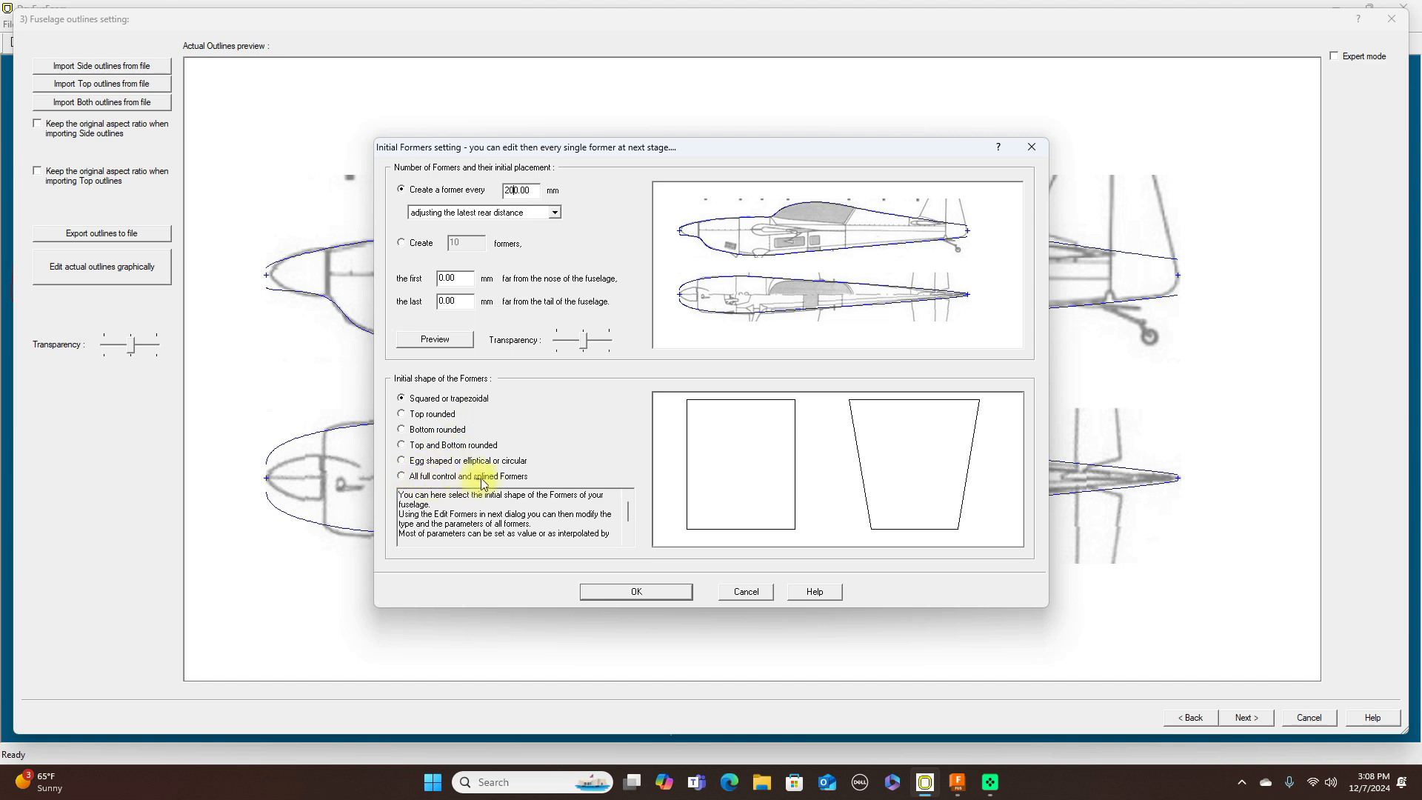
pyautogui.click(401, 475)
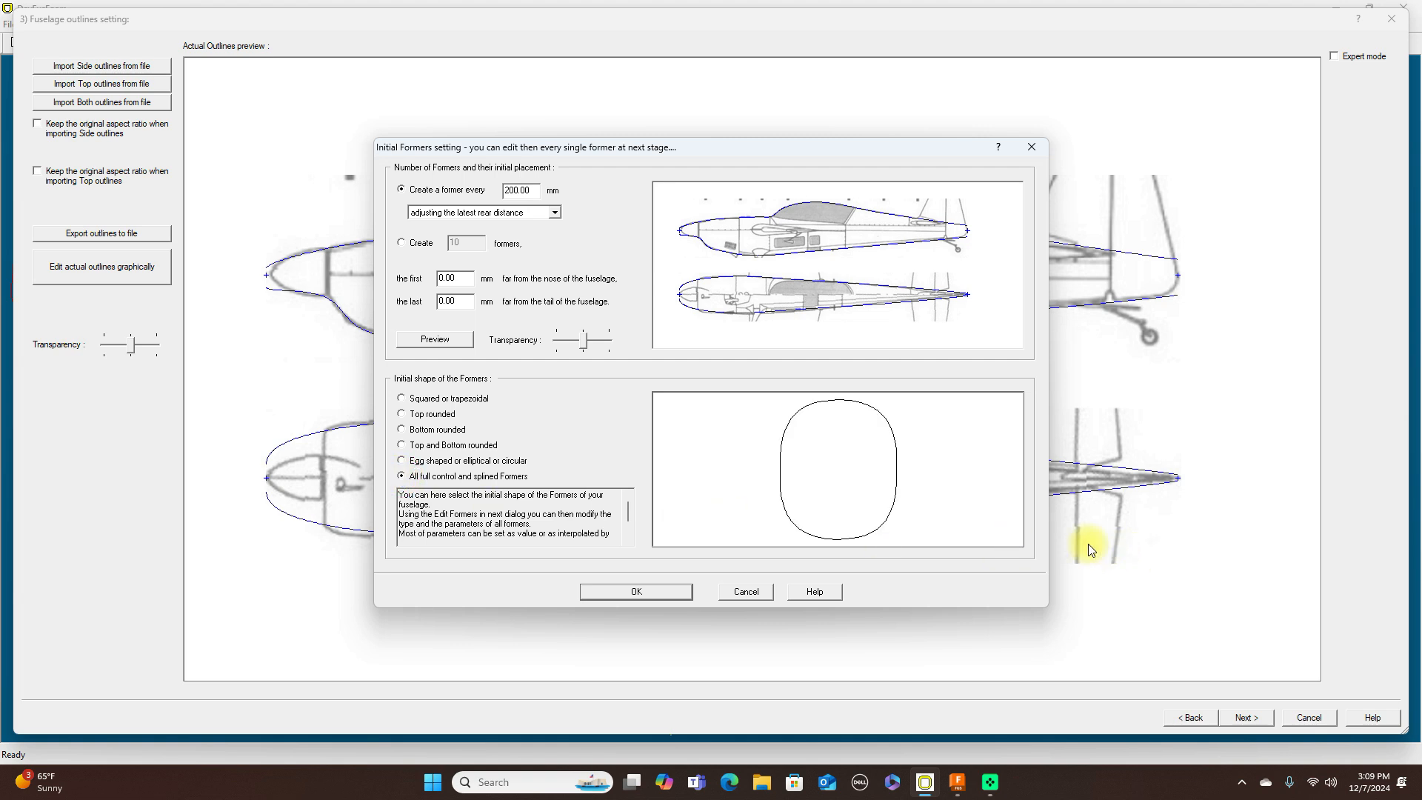
pyautogui.click(661, 598)
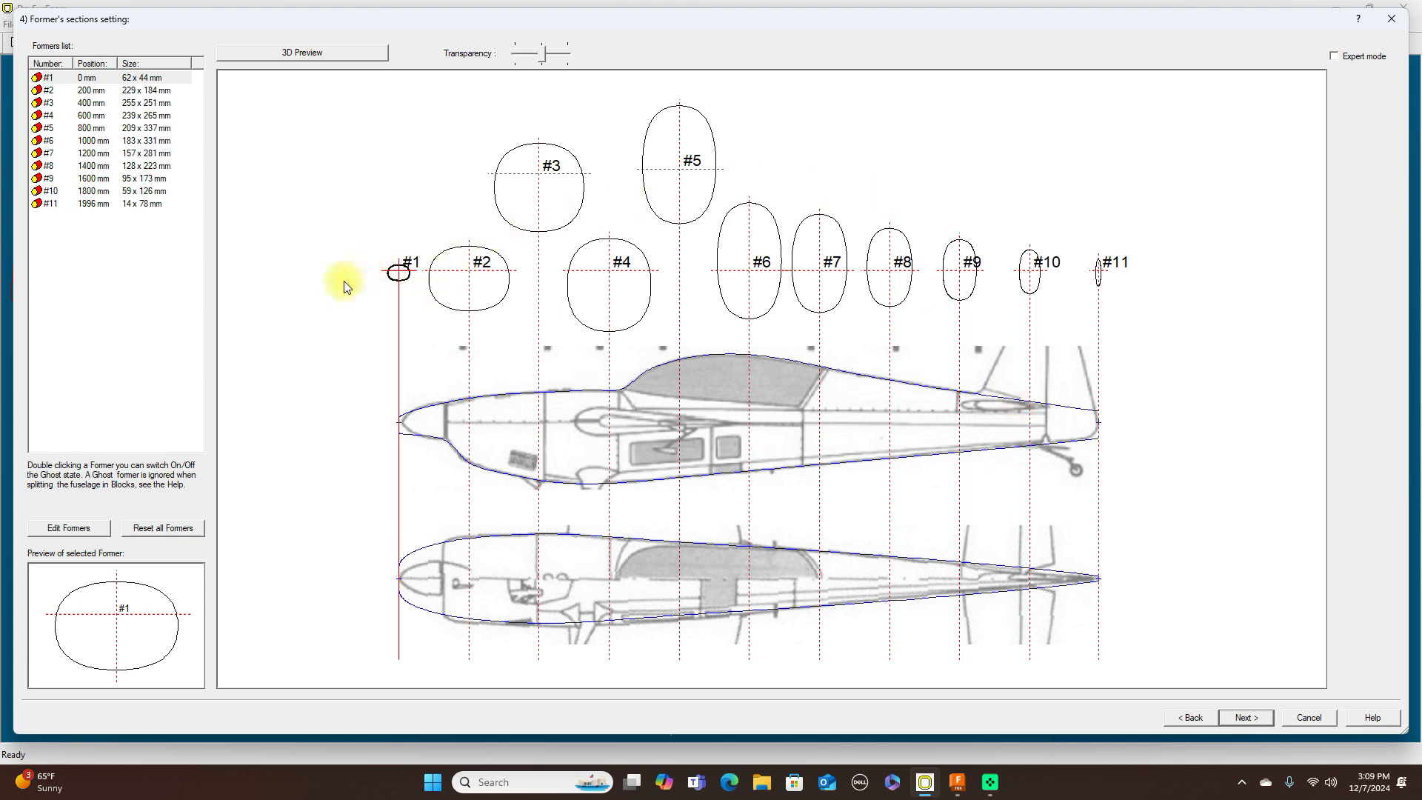
# Step: Open the formers for editing and delete former #1 at the nose tip
pyautogui.click(83, 528)
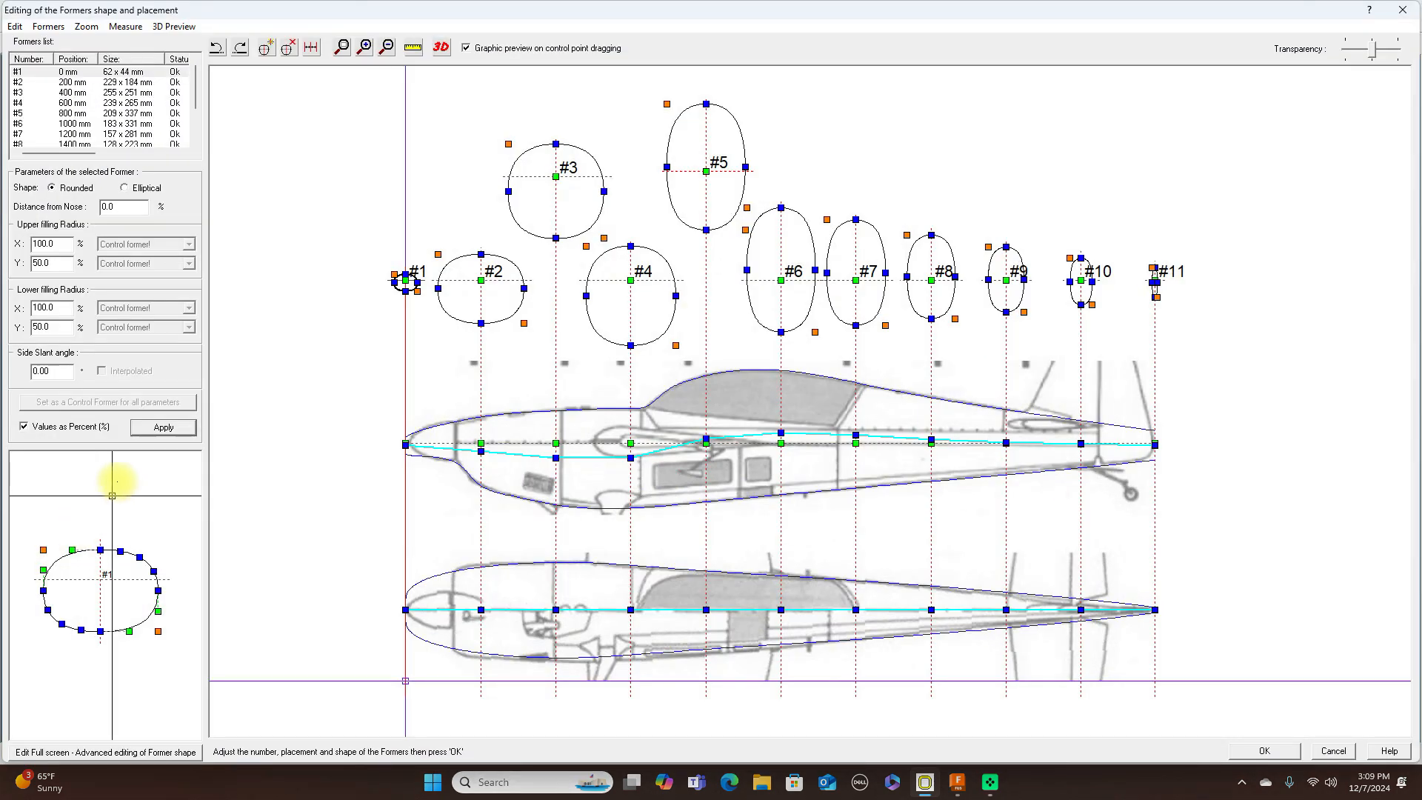
pyautogui.click(47, 27)
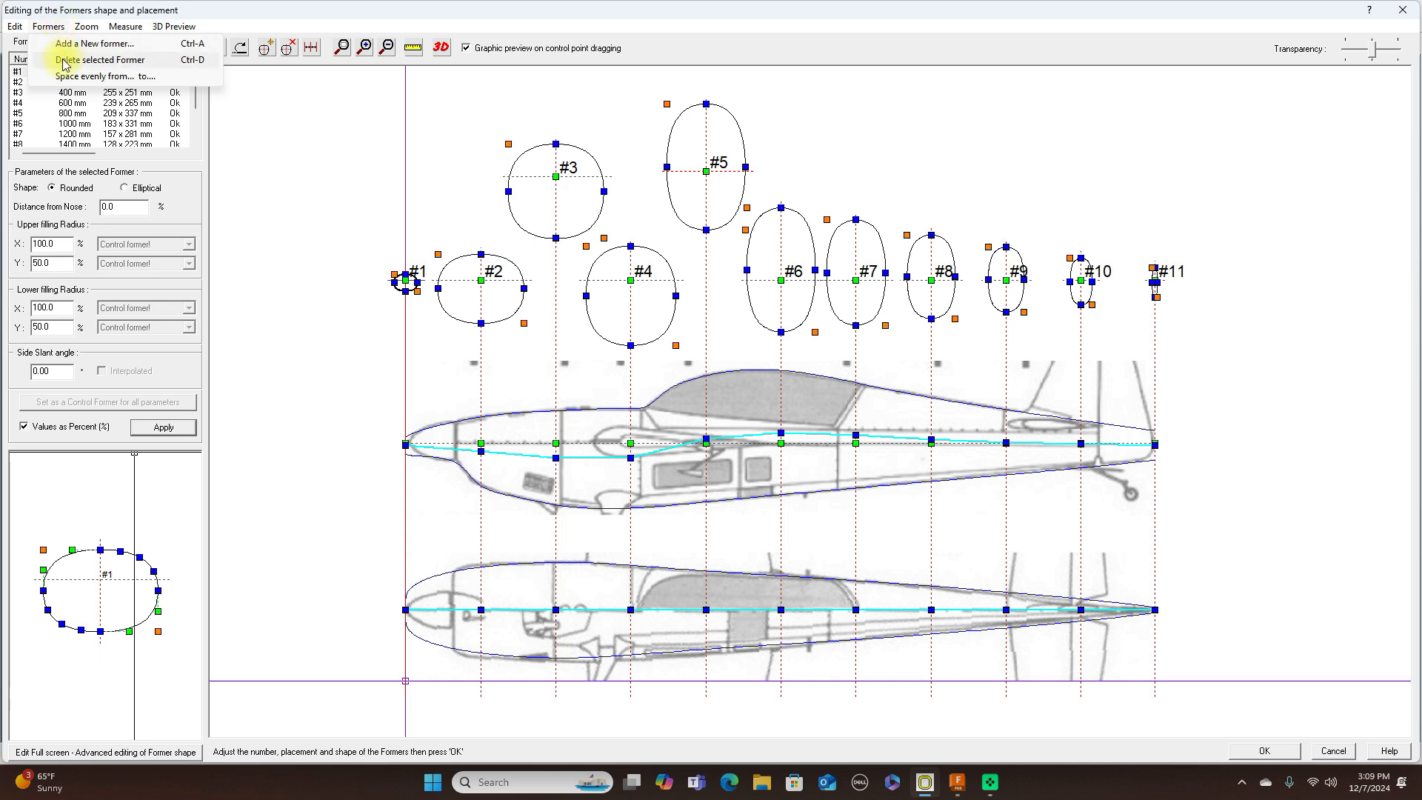
pyautogui.click(64, 60)
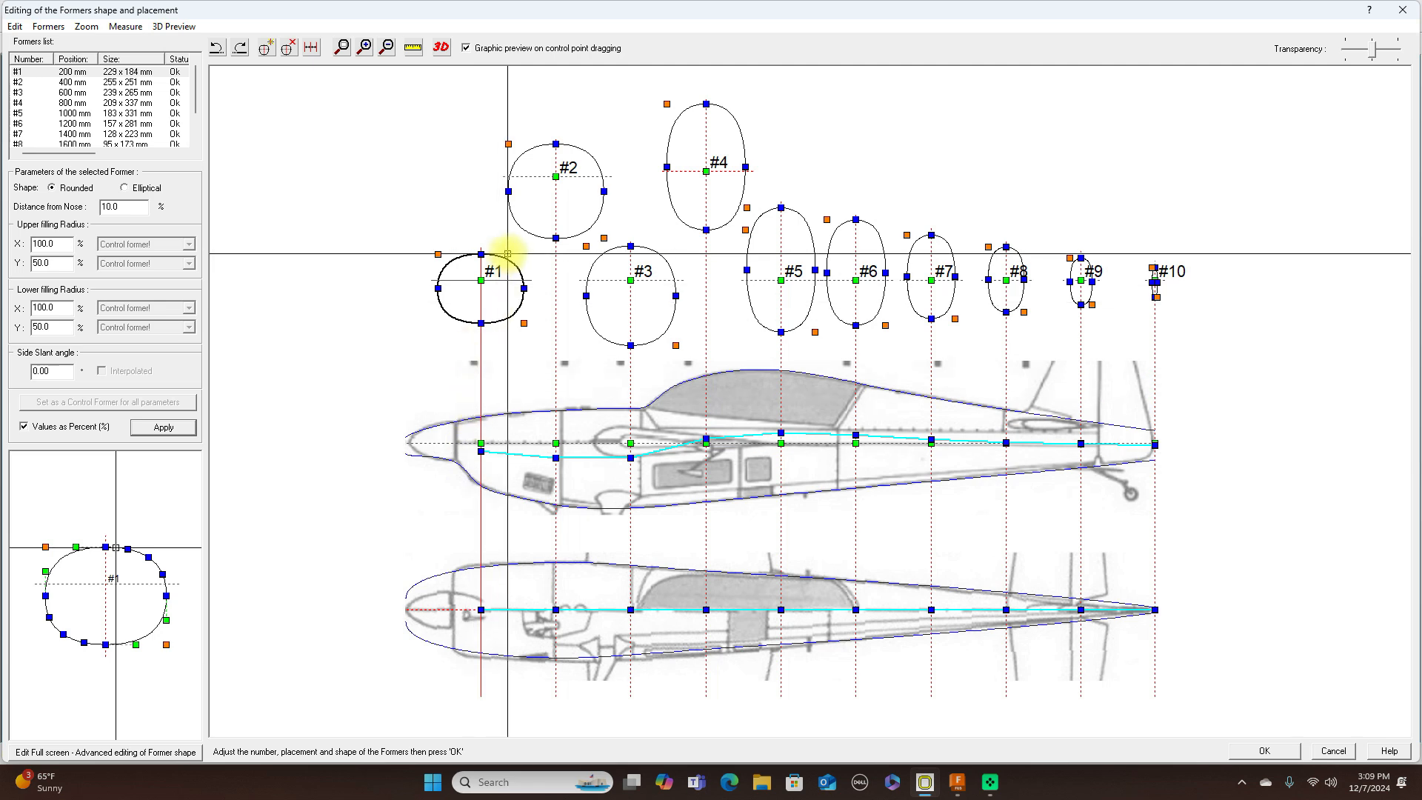
# Step: Add a new former at the cowl's front edge behind the spinner, about 136 mm from the nose
pyautogui.click(45, 31)
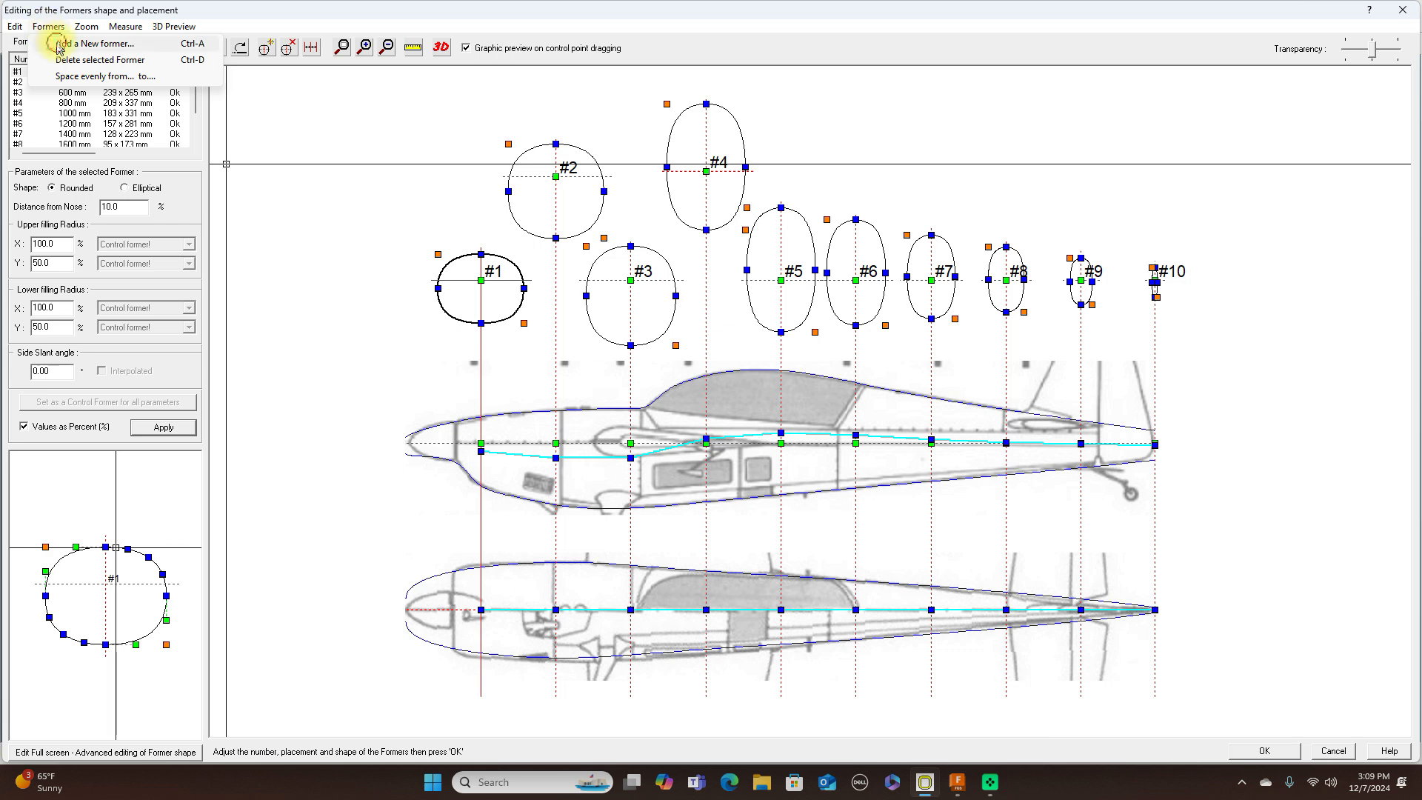
pyautogui.click(55, 41)
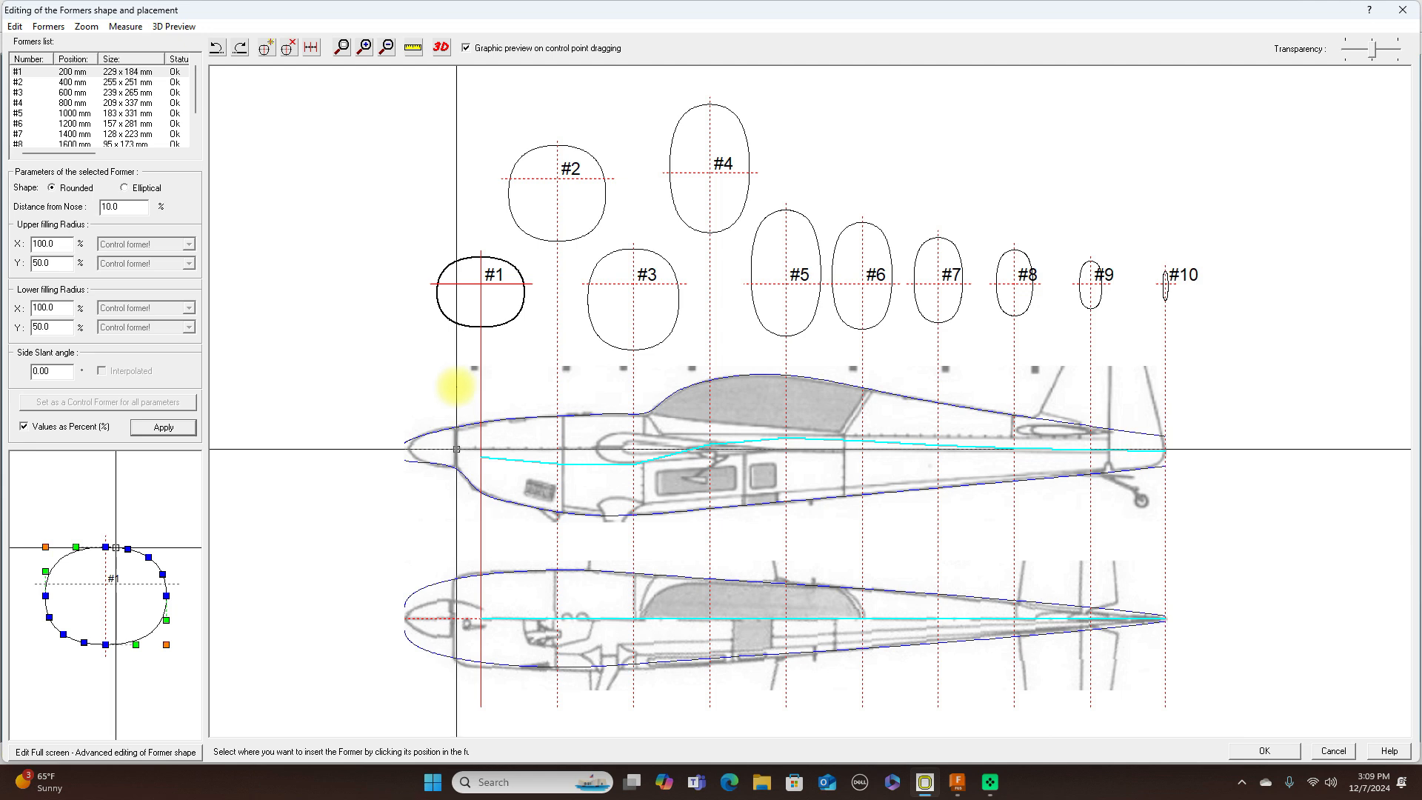
pyautogui.click(457, 387)
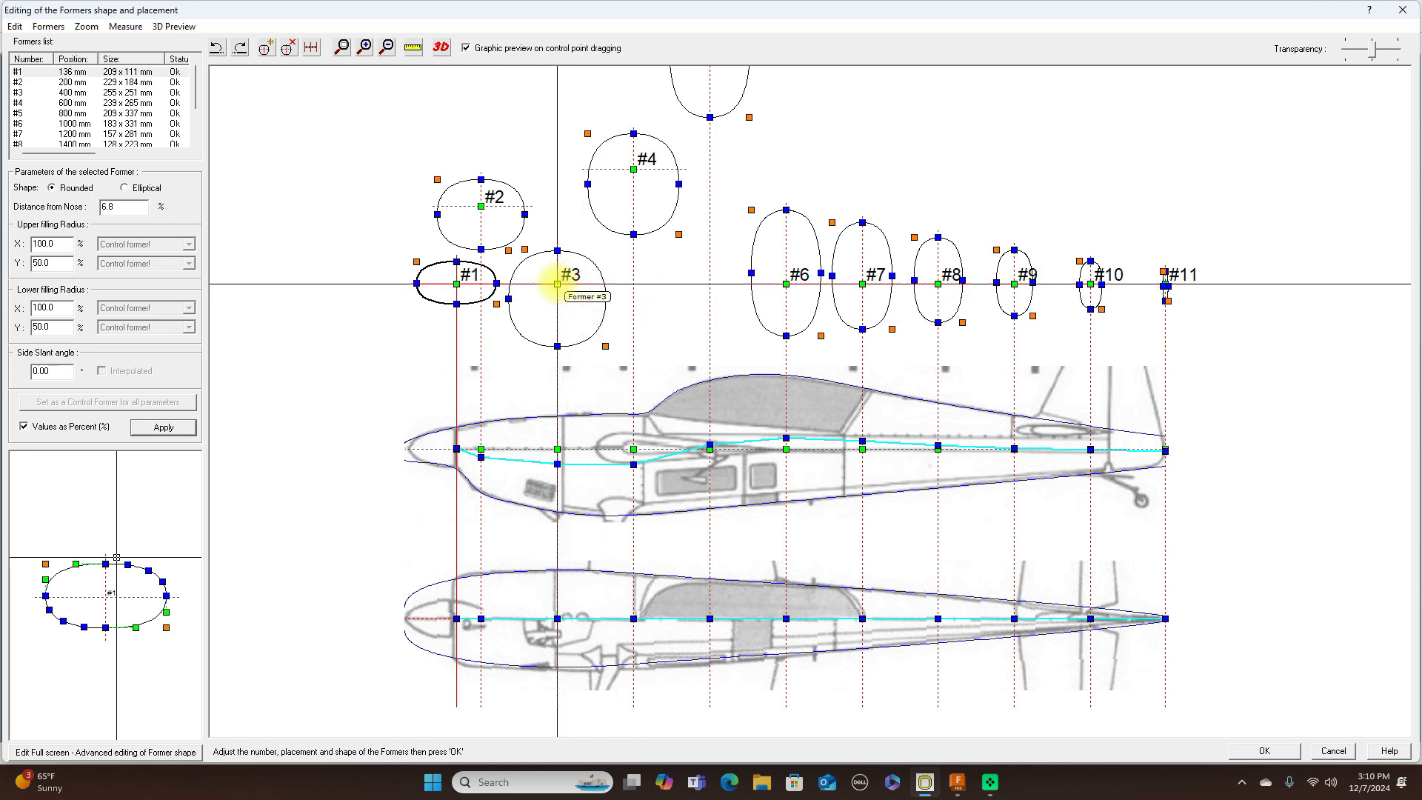
# Step: Move former #3 to about 422 mm, former #4 to about 575 mm and former #5 to about 760 mm from the nose
pyautogui.moveTo(557, 283); pyautogui.dragTo(566, 283)
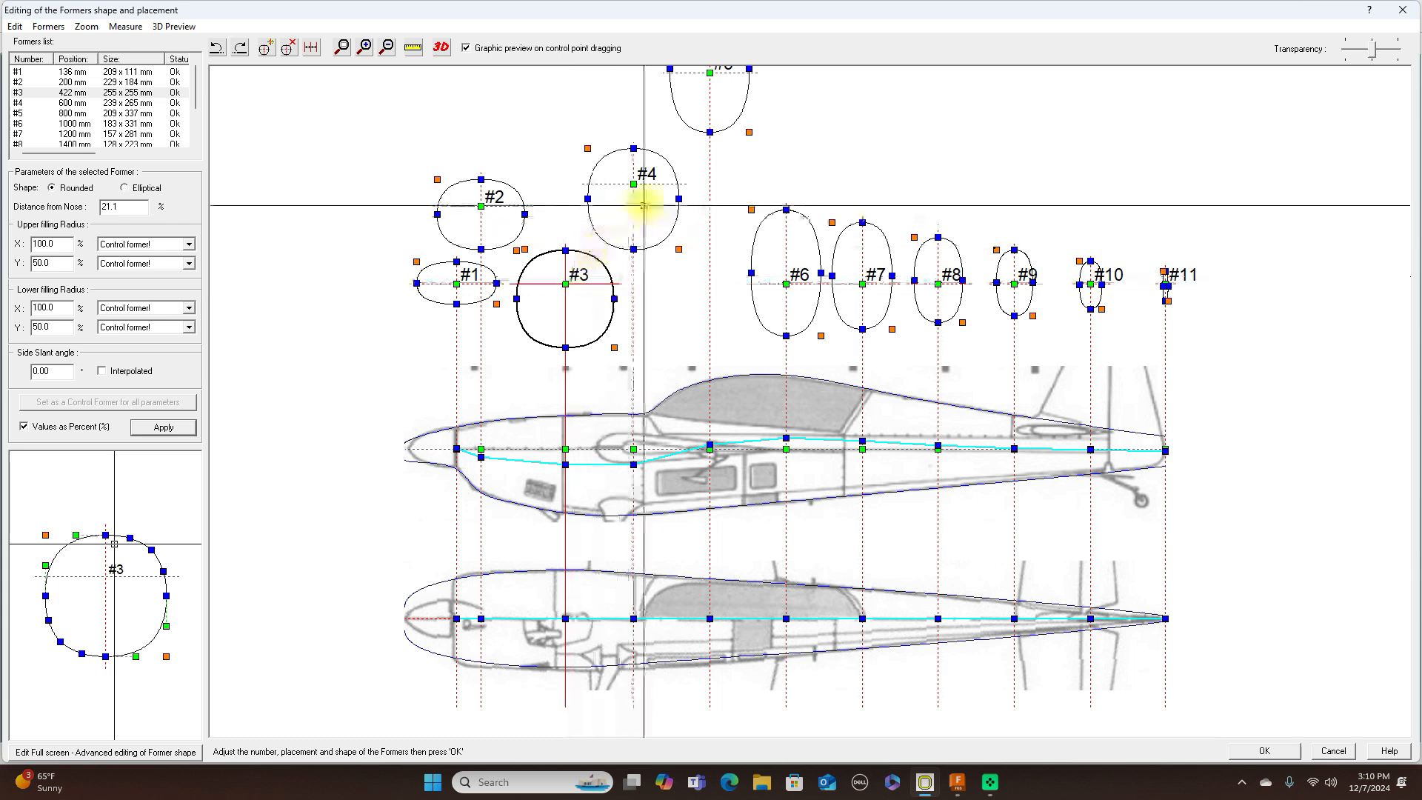
pyautogui.moveTo(633, 183); pyautogui.dragTo(626, 184)
pyautogui.moveTo(624, 183); pyautogui.dragTo(624, 184)
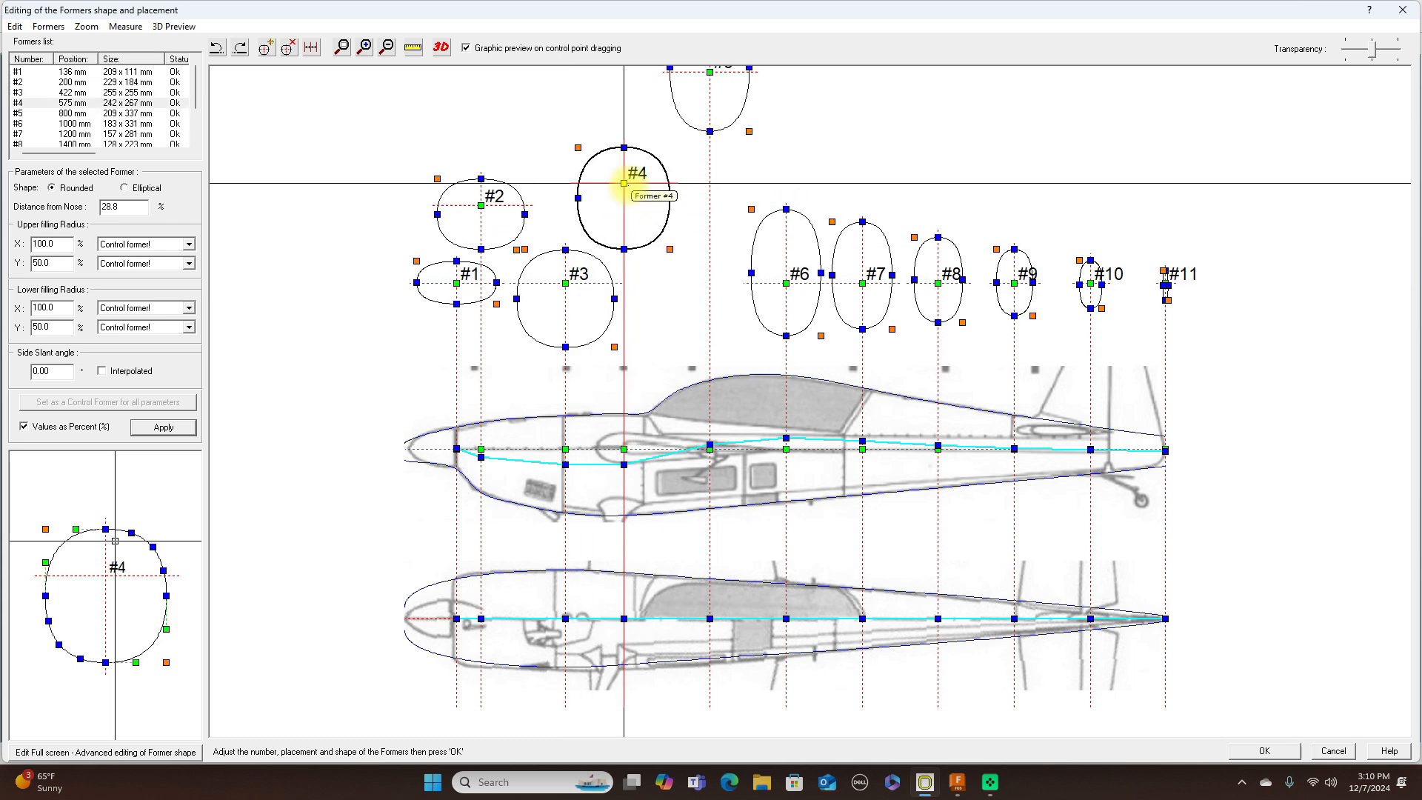
pyautogui.moveTo(709, 72); pyautogui.dragTo(694, 71)
# Step: Move formers #7, #8, #9 and #10 to about 1176, 1424, 1661 and 1848 mm from the nose to match the drawing
pyautogui.scroll(2, 824, 168)
pyautogui.scroll(-3, 823, 168)
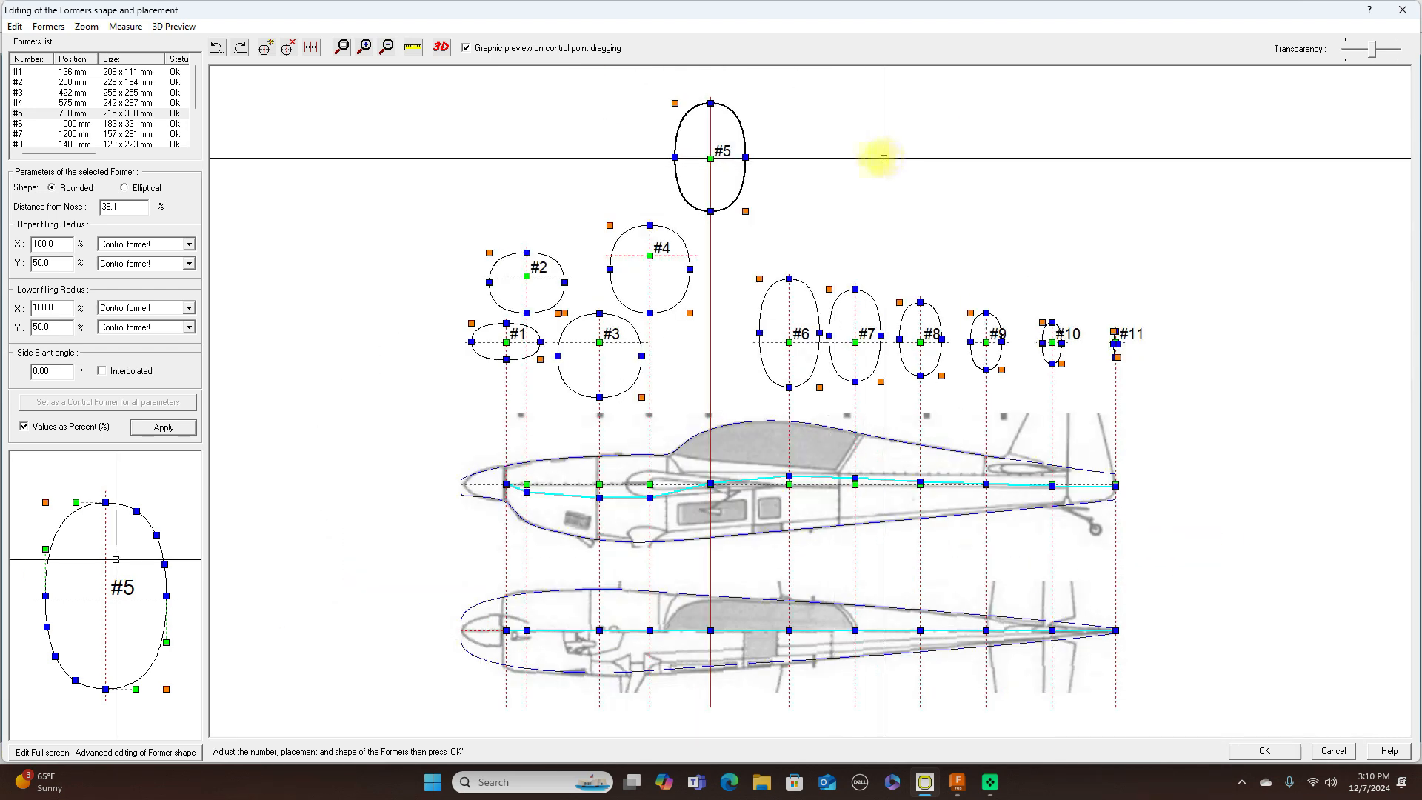
pyautogui.moveTo(855, 342); pyautogui.dragTo(1005, 342)
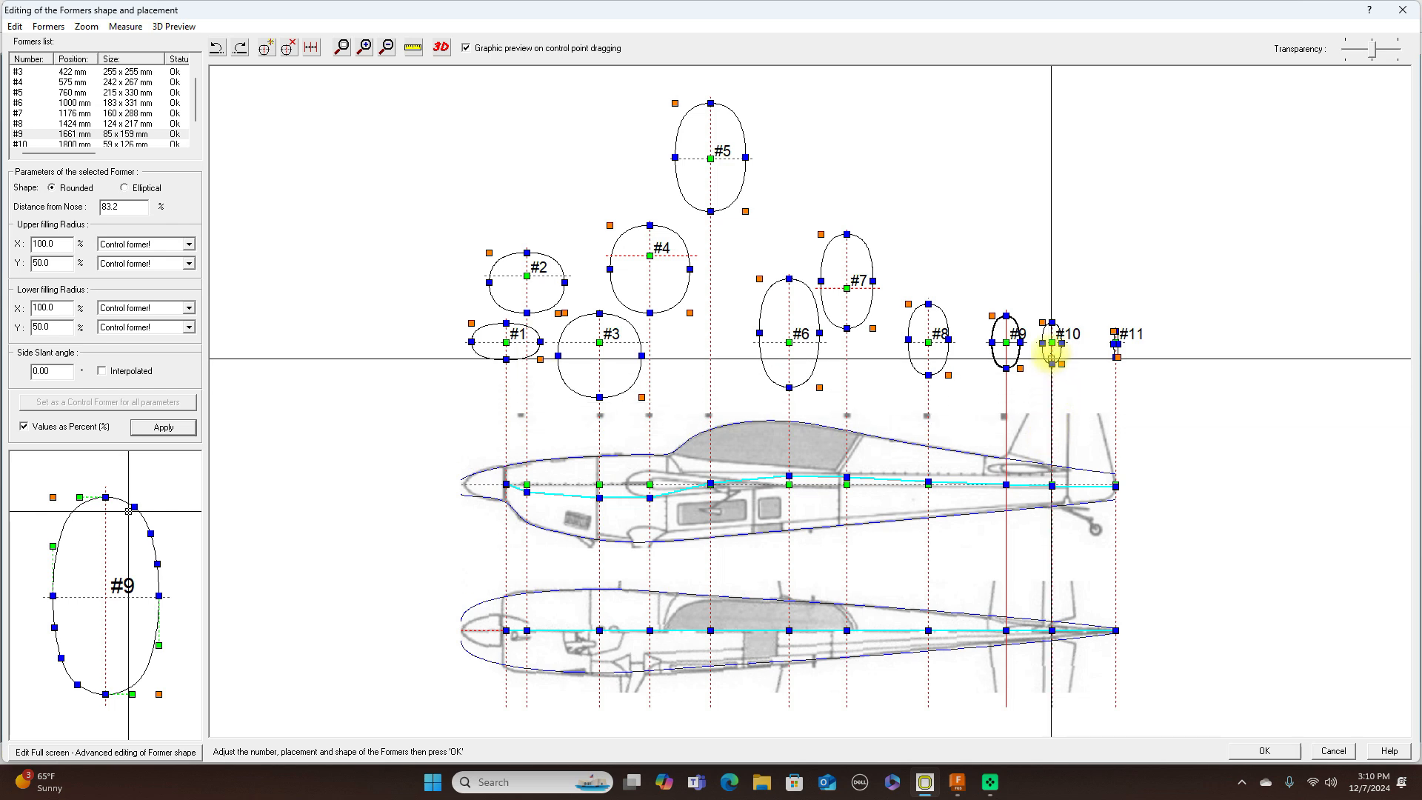
pyautogui.moveTo(1052, 342); pyautogui.dragTo(1067, 342)
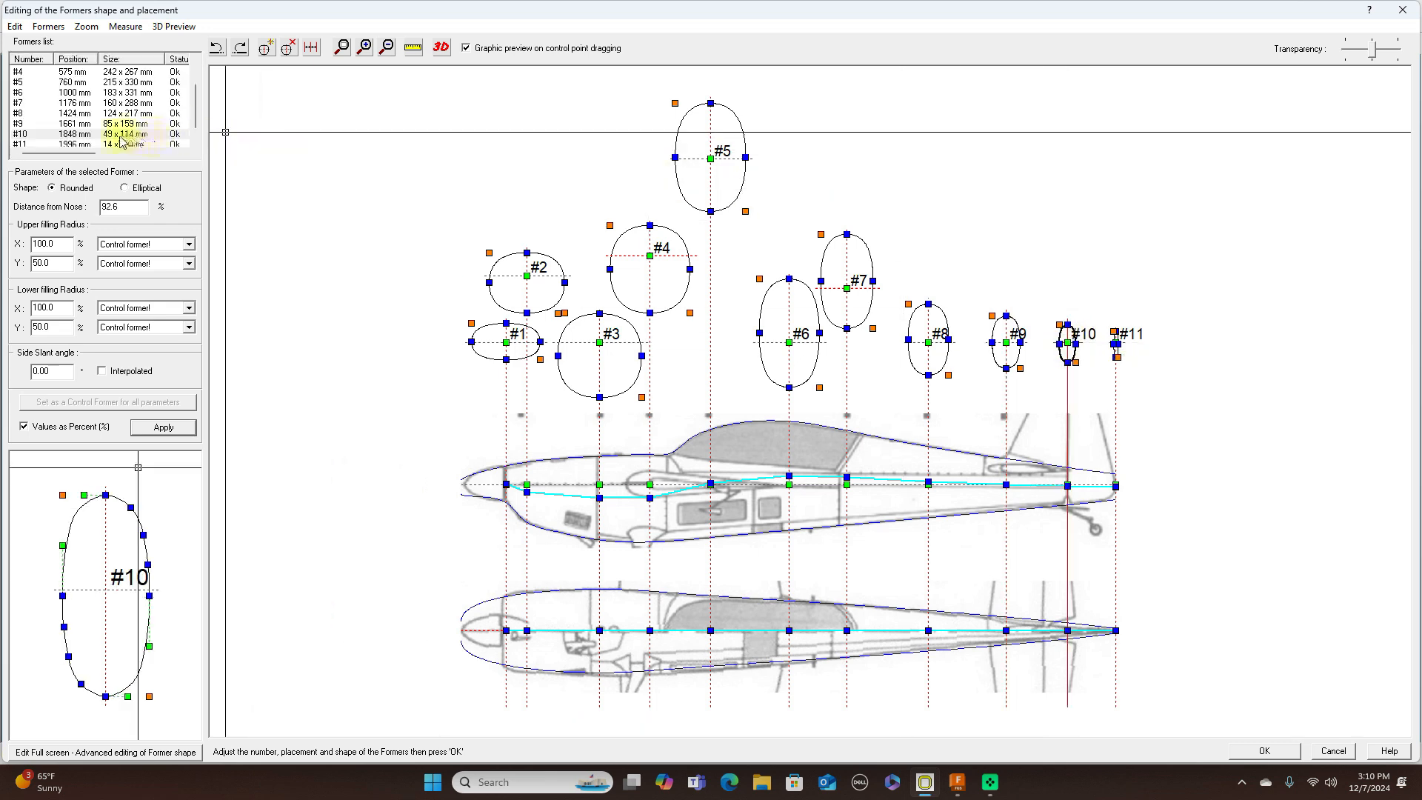
# Step: Delete former #11 at the tail end of the fuselage
pyautogui.click(29, 145)
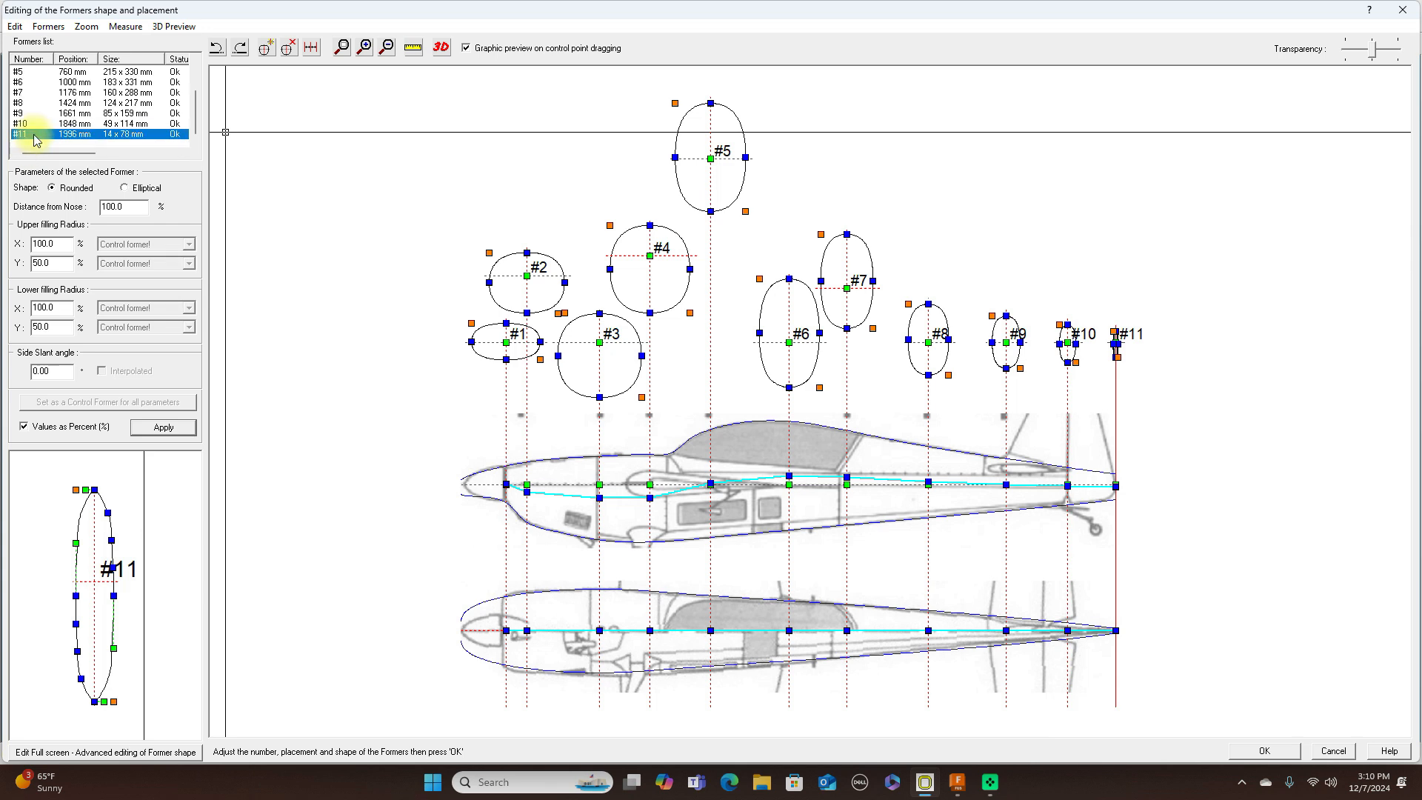
pyautogui.click(39, 27)
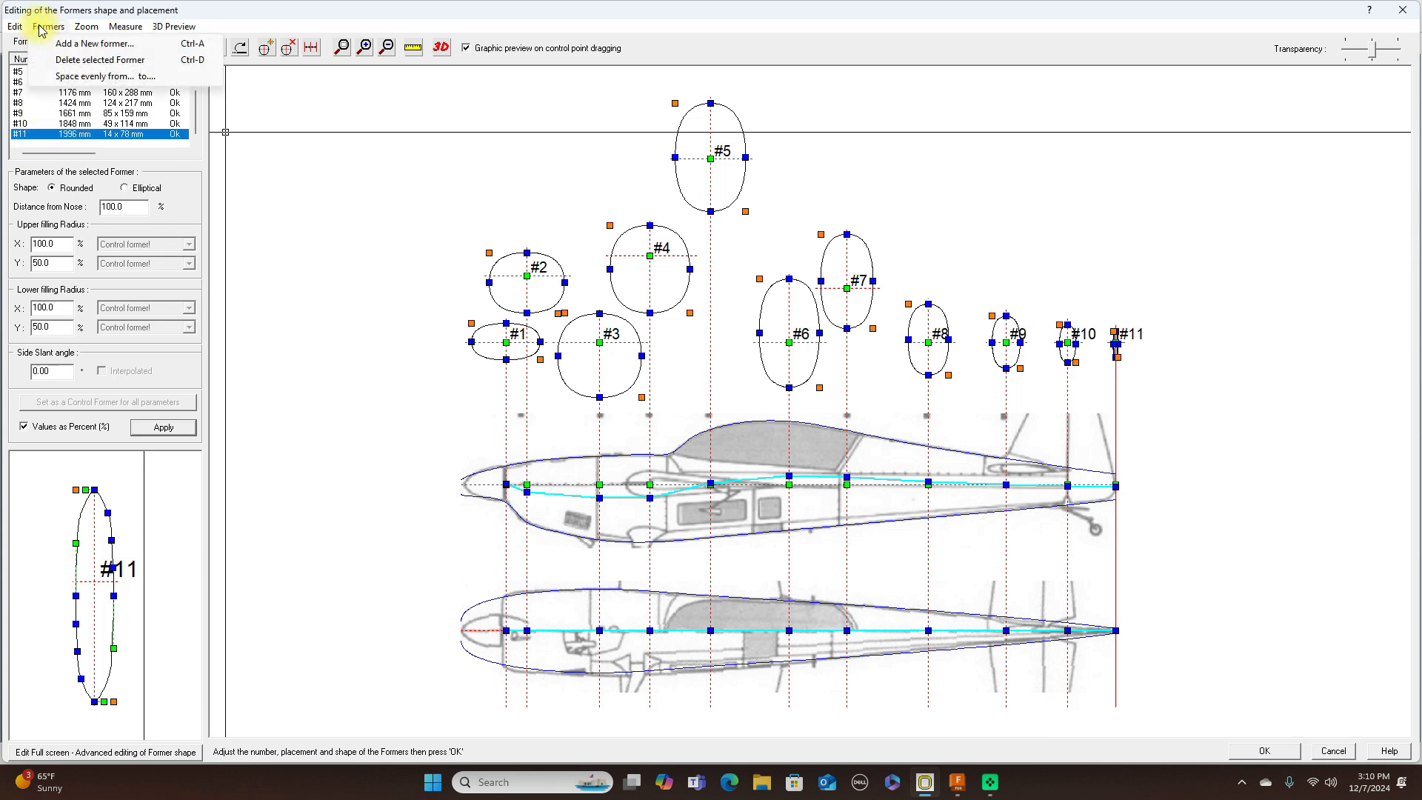
pyautogui.click(89, 61)
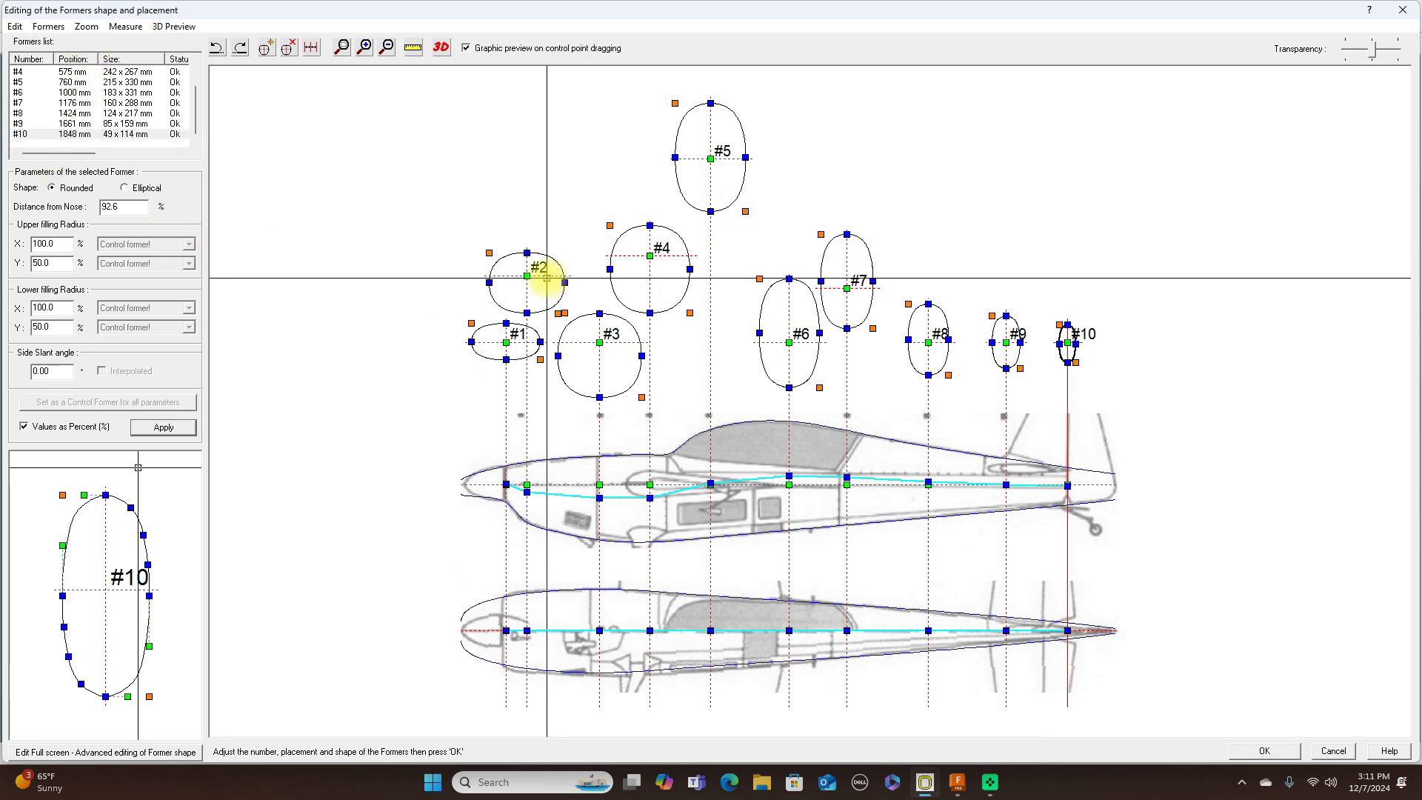
# Step: Examine the fuselage in the 3D preview against the side and top plans from several angles, and close the preview
pyautogui.click(442, 50)
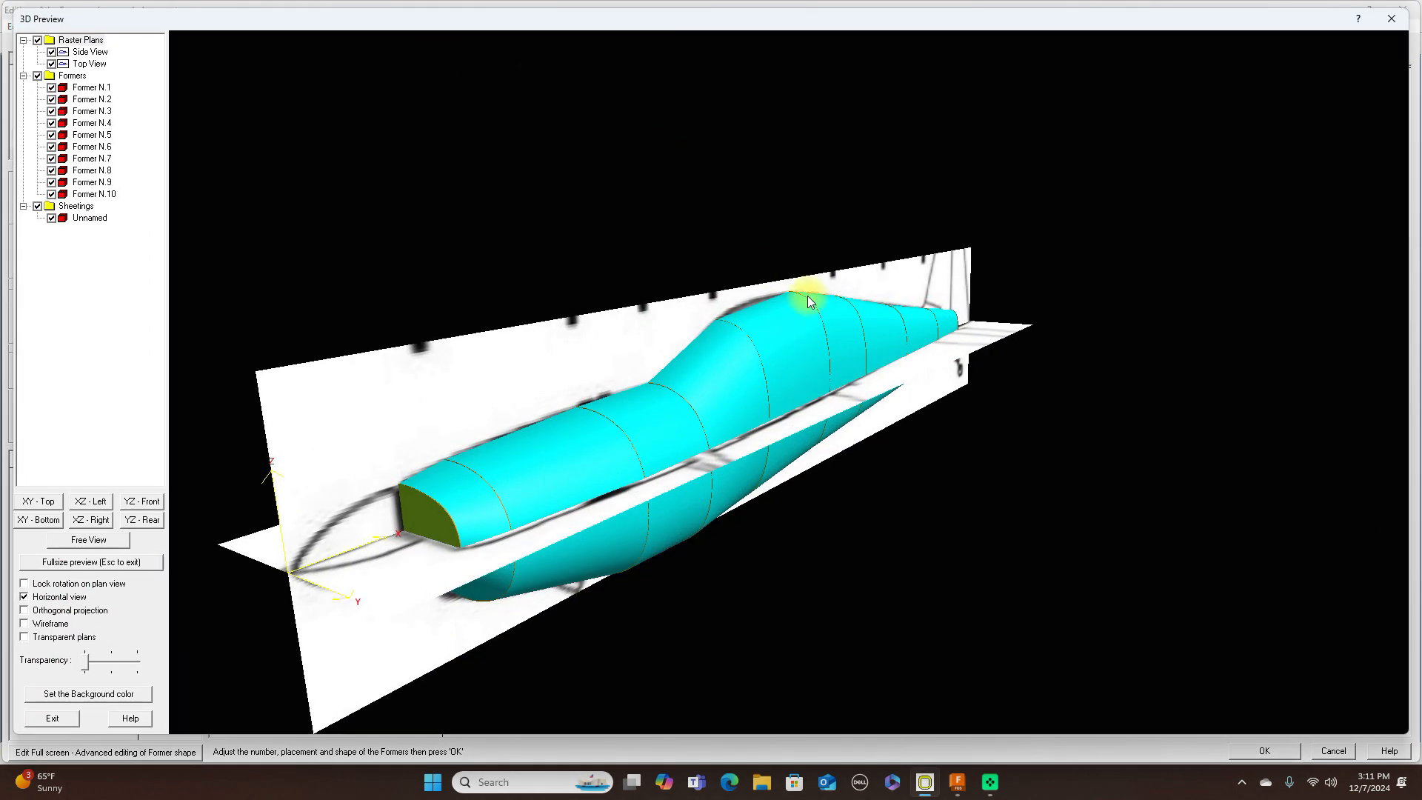
pyautogui.moveTo(1073, 358); pyautogui.dragTo(566, 276)
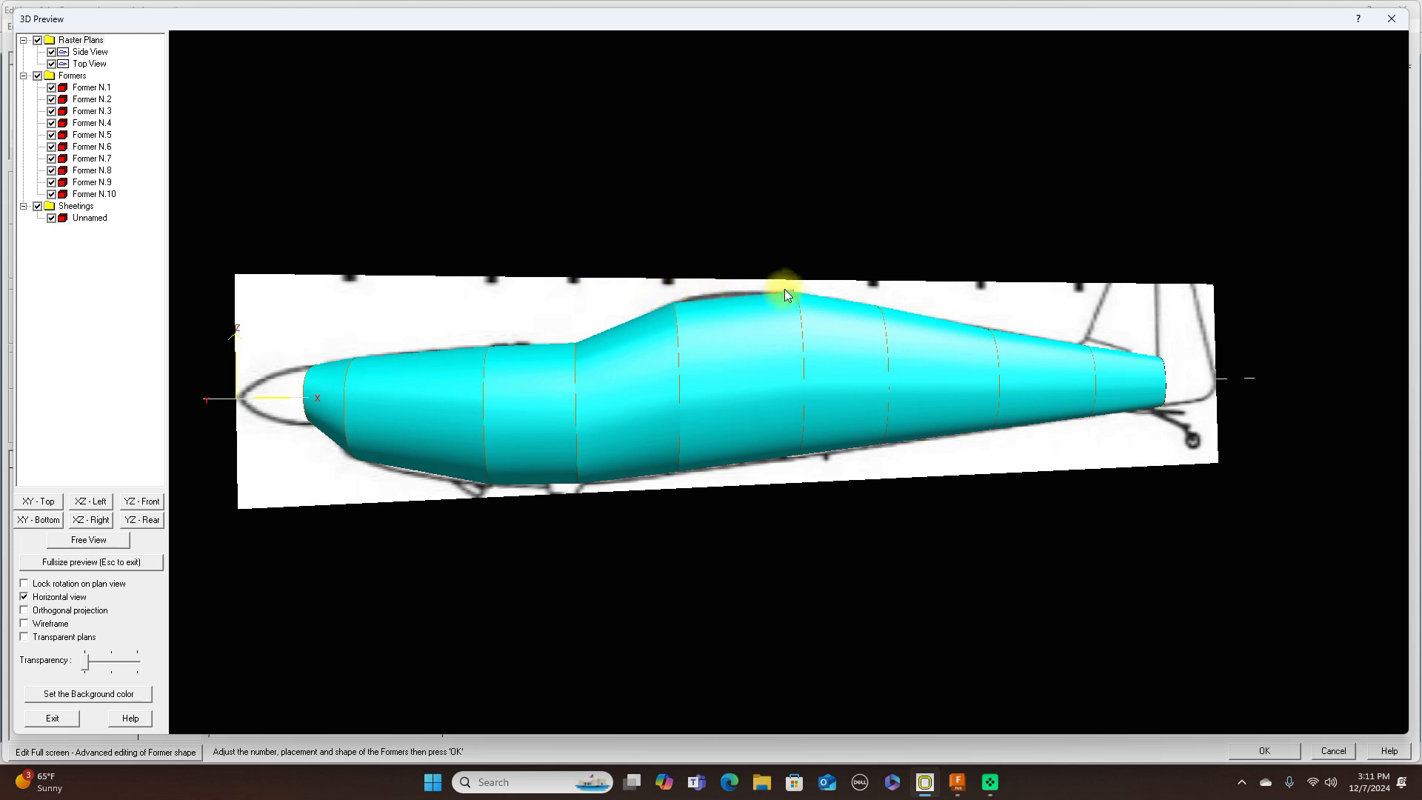
pyautogui.moveTo(995, 447); pyautogui.dragTo(961, 438)
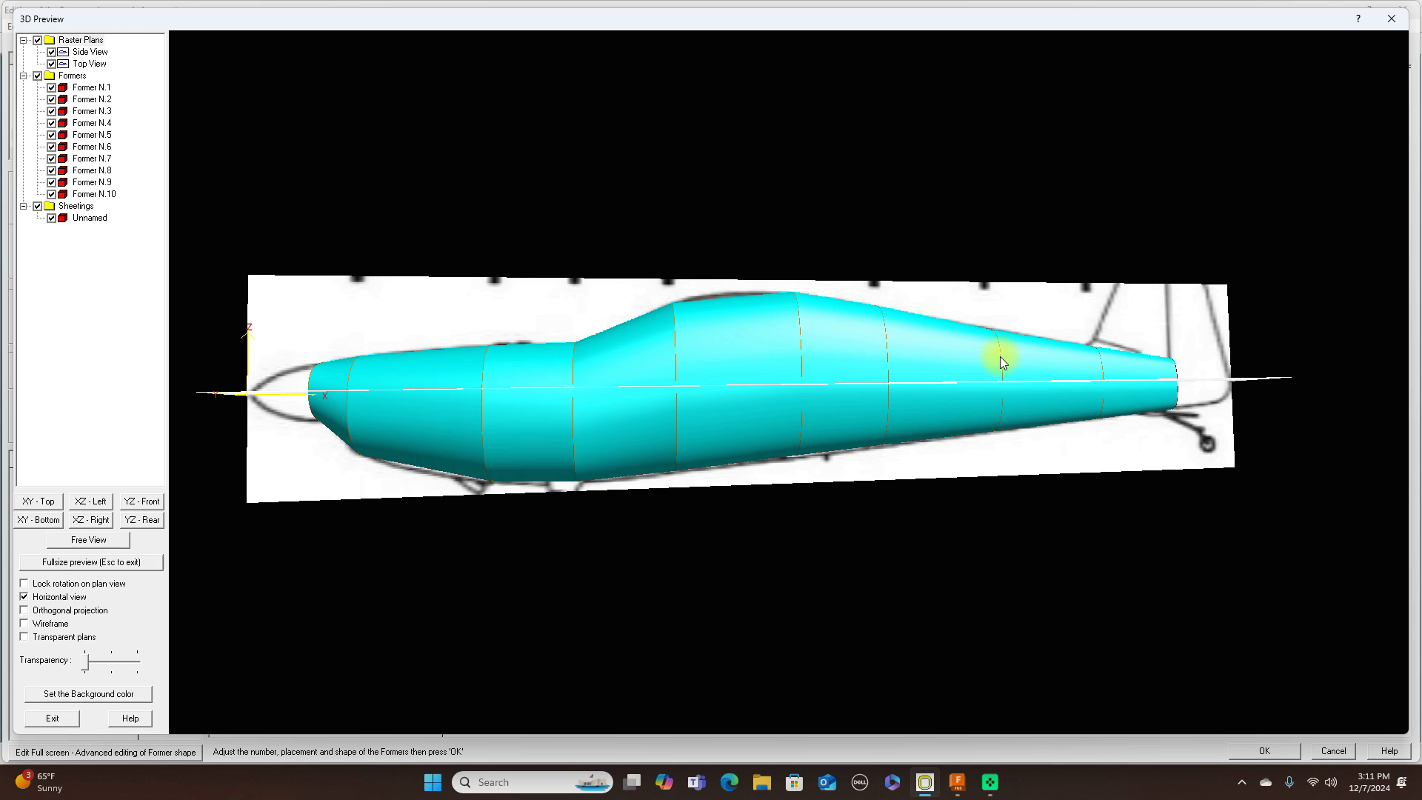
pyautogui.click(1394, 18)
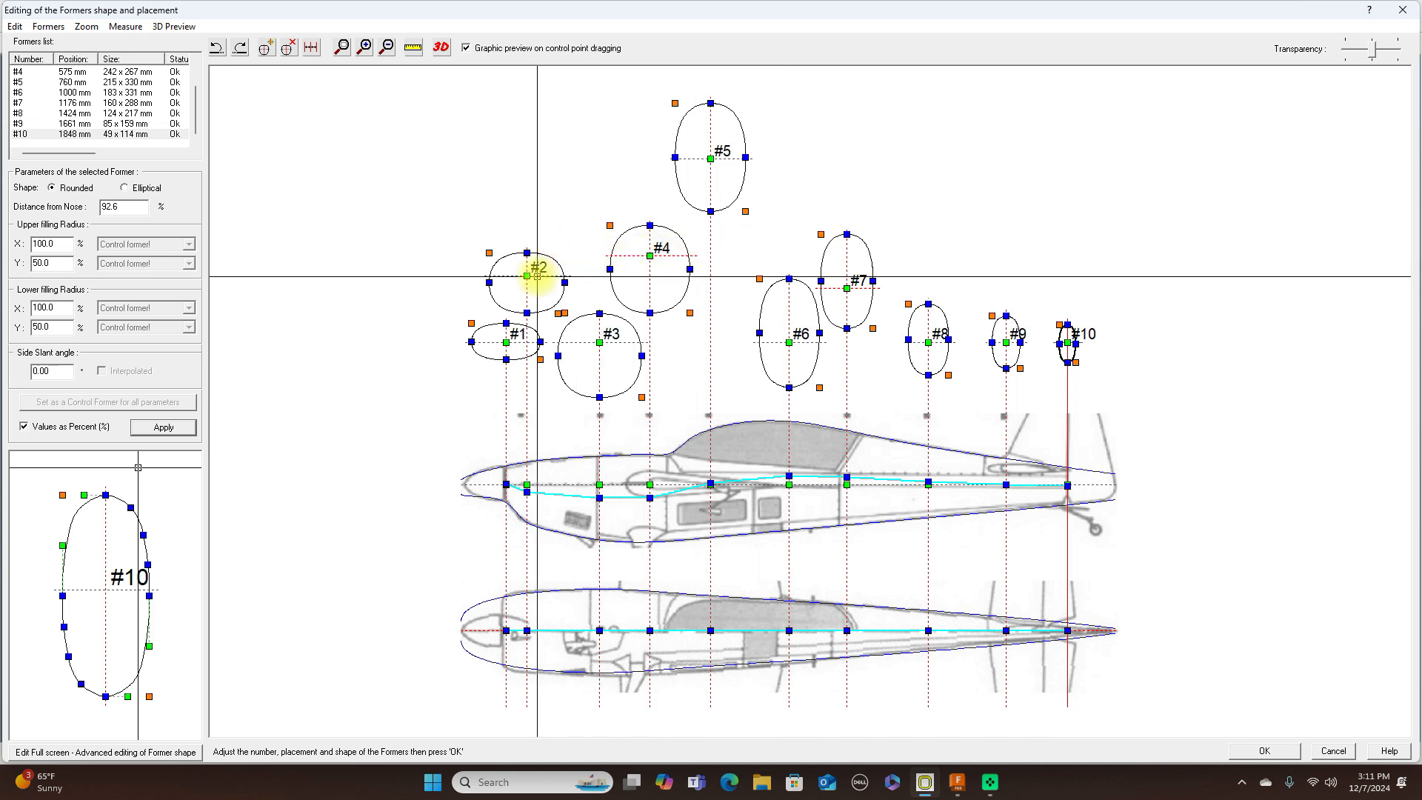
# Step: Open former #2 in the full-screen former shape editor
pyautogui.scroll(1, 56, 106)
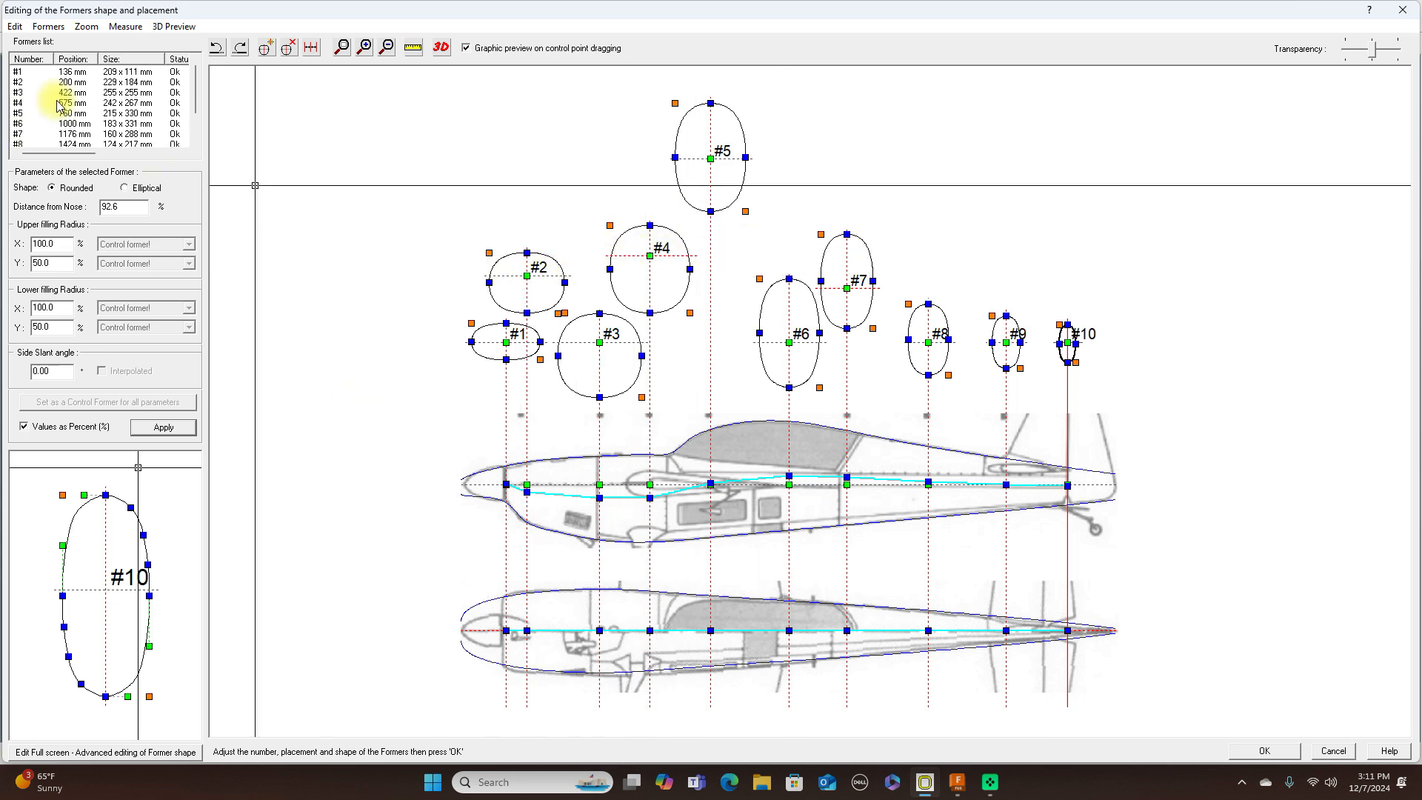
pyautogui.click(37, 83)
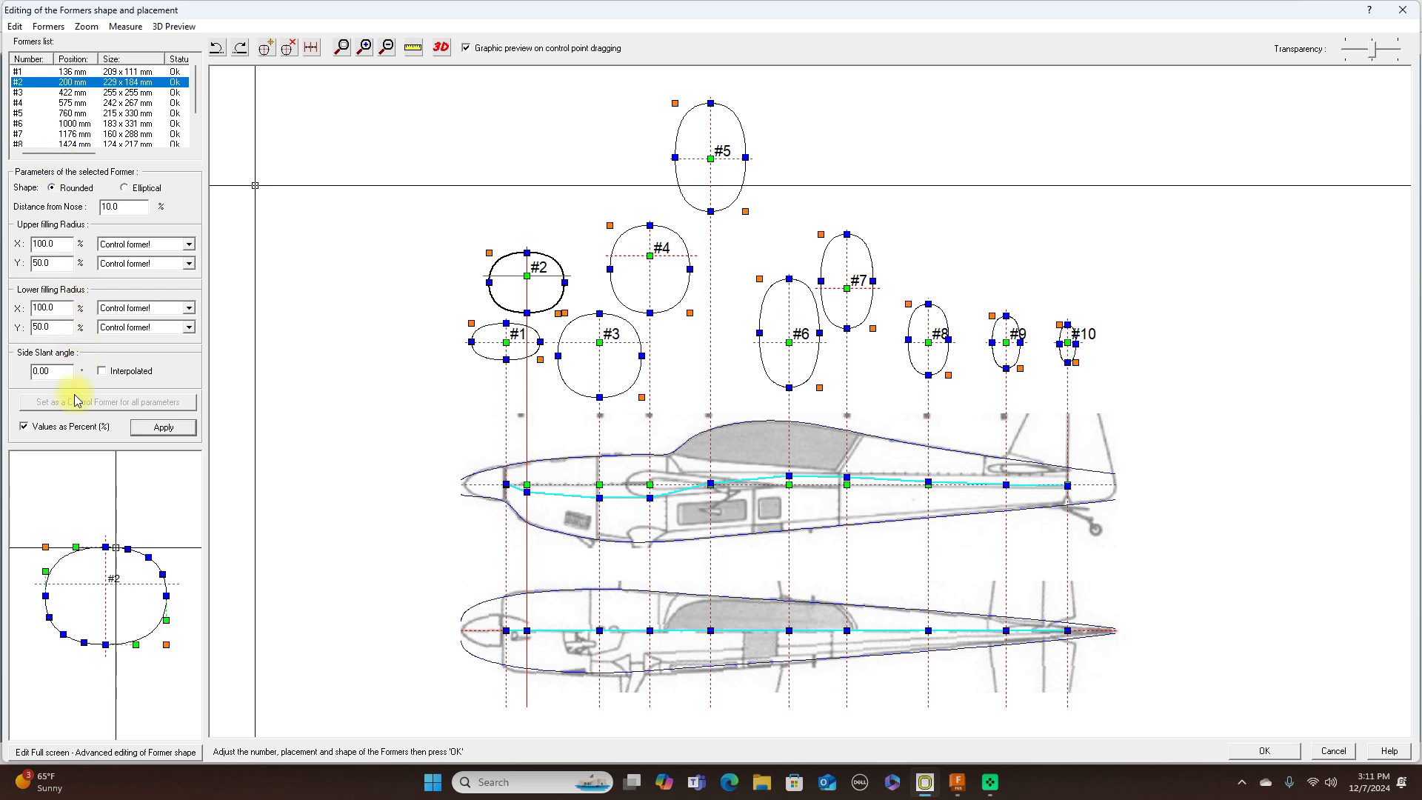
pyautogui.click(60, 753)
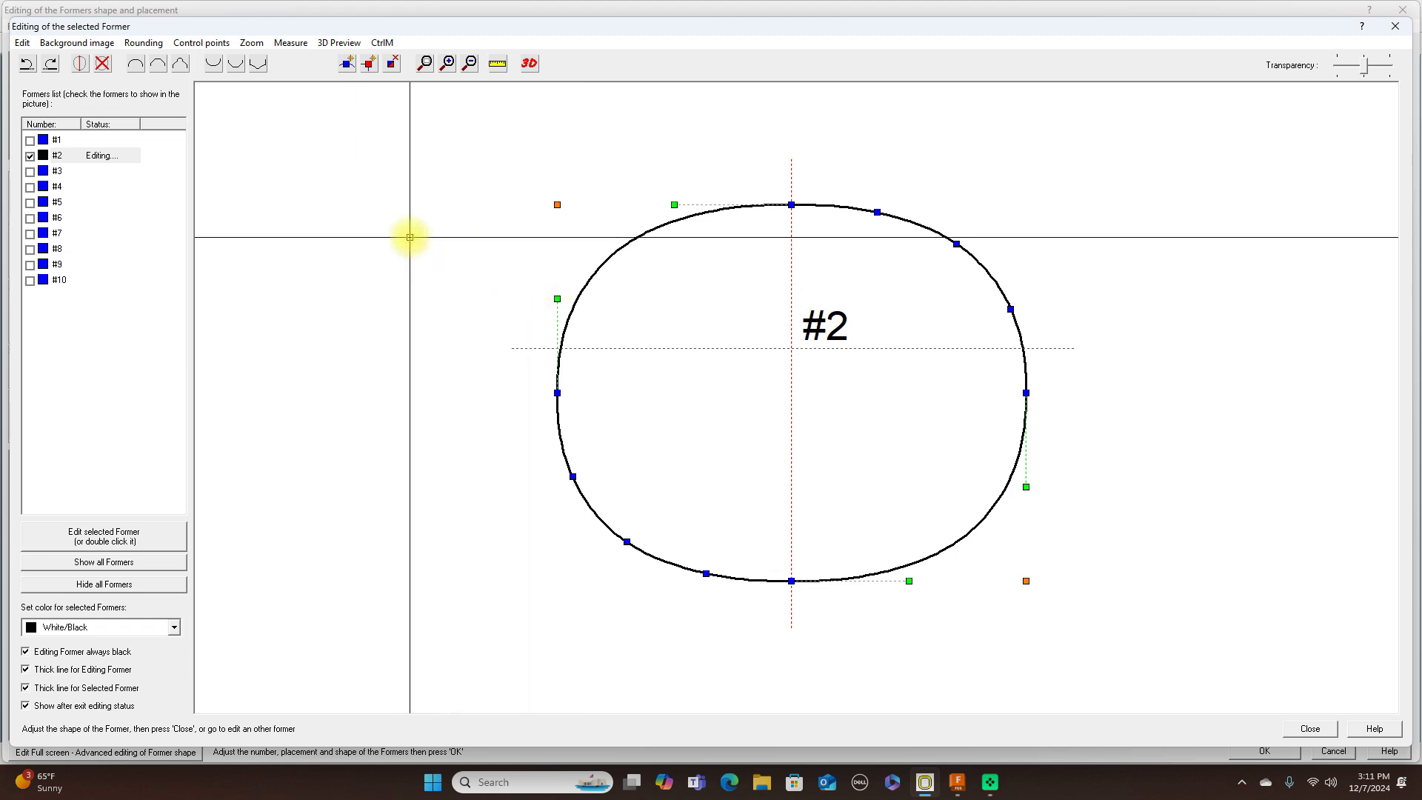
# Step: Load the JPEG file Untitled design (77) from USB Drive (D:) as the background image for former #2
pyautogui.click(68, 45)
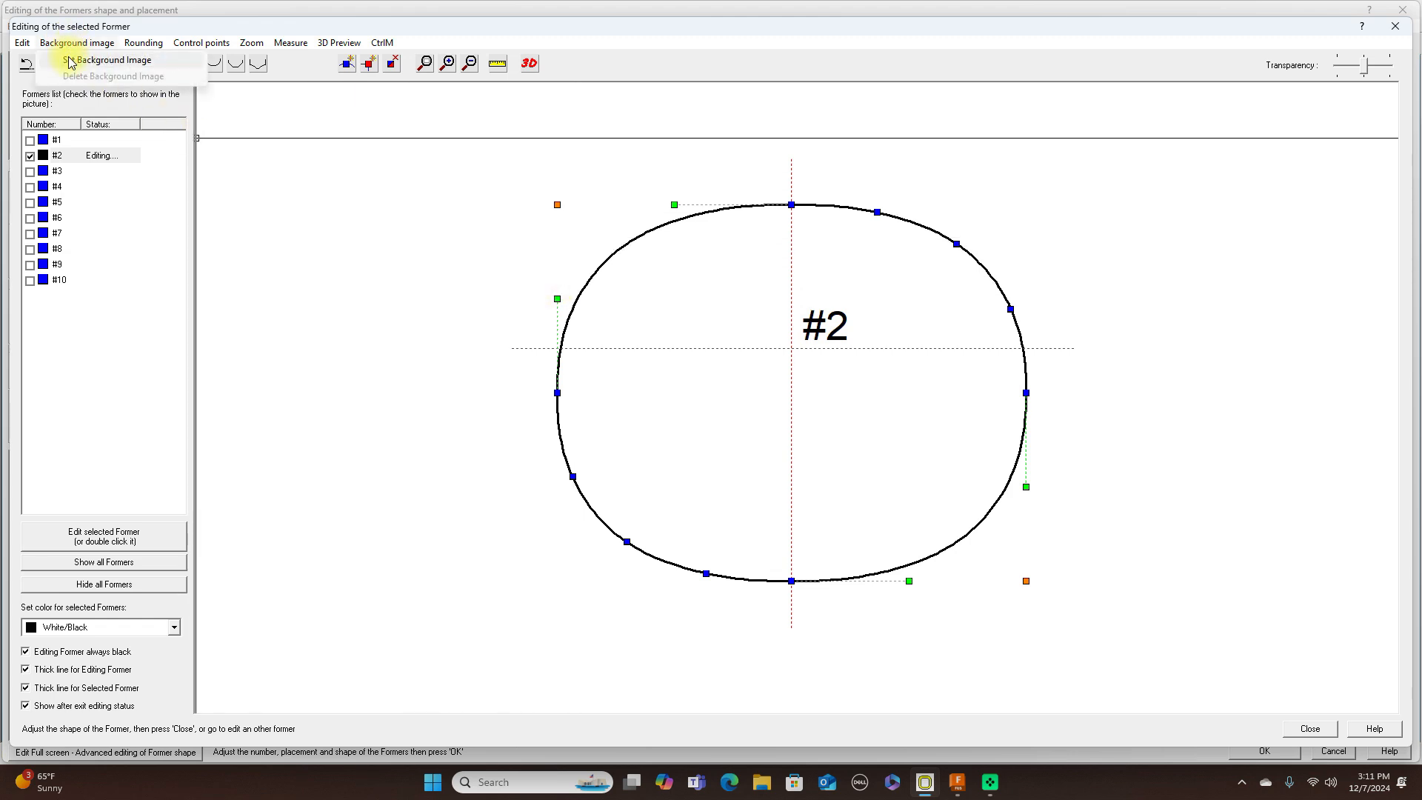
pyautogui.click(71, 61)
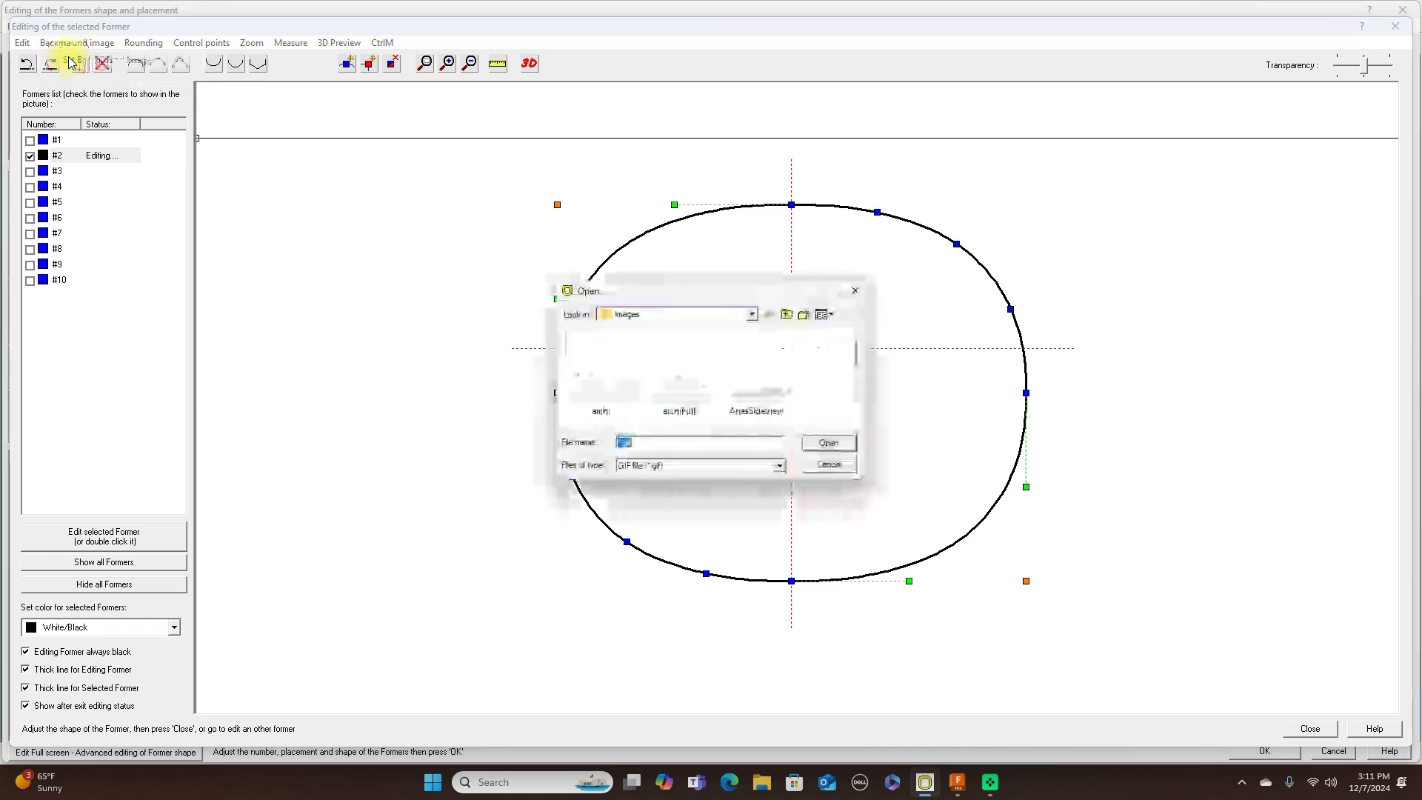
pyautogui.click(752, 315)
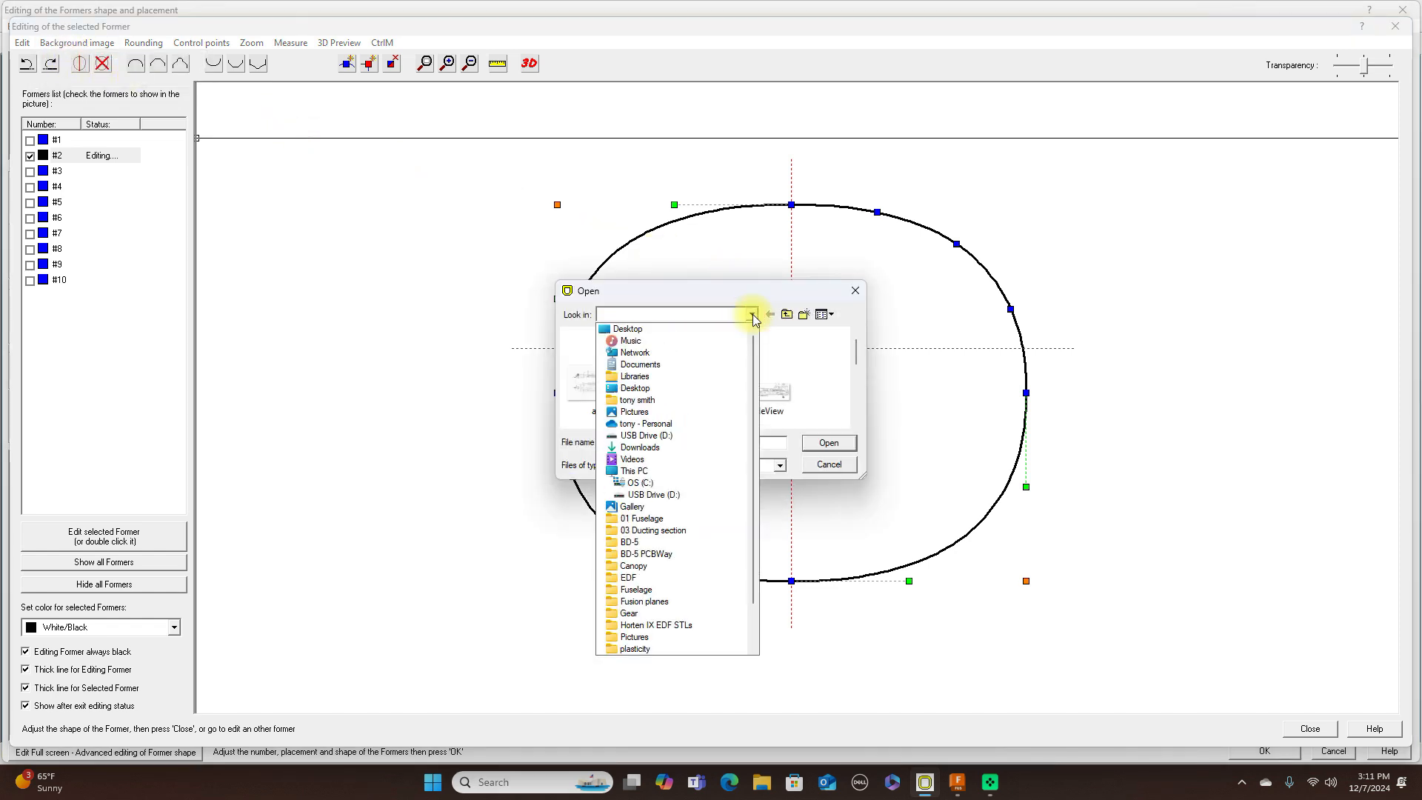
pyautogui.click(678, 435)
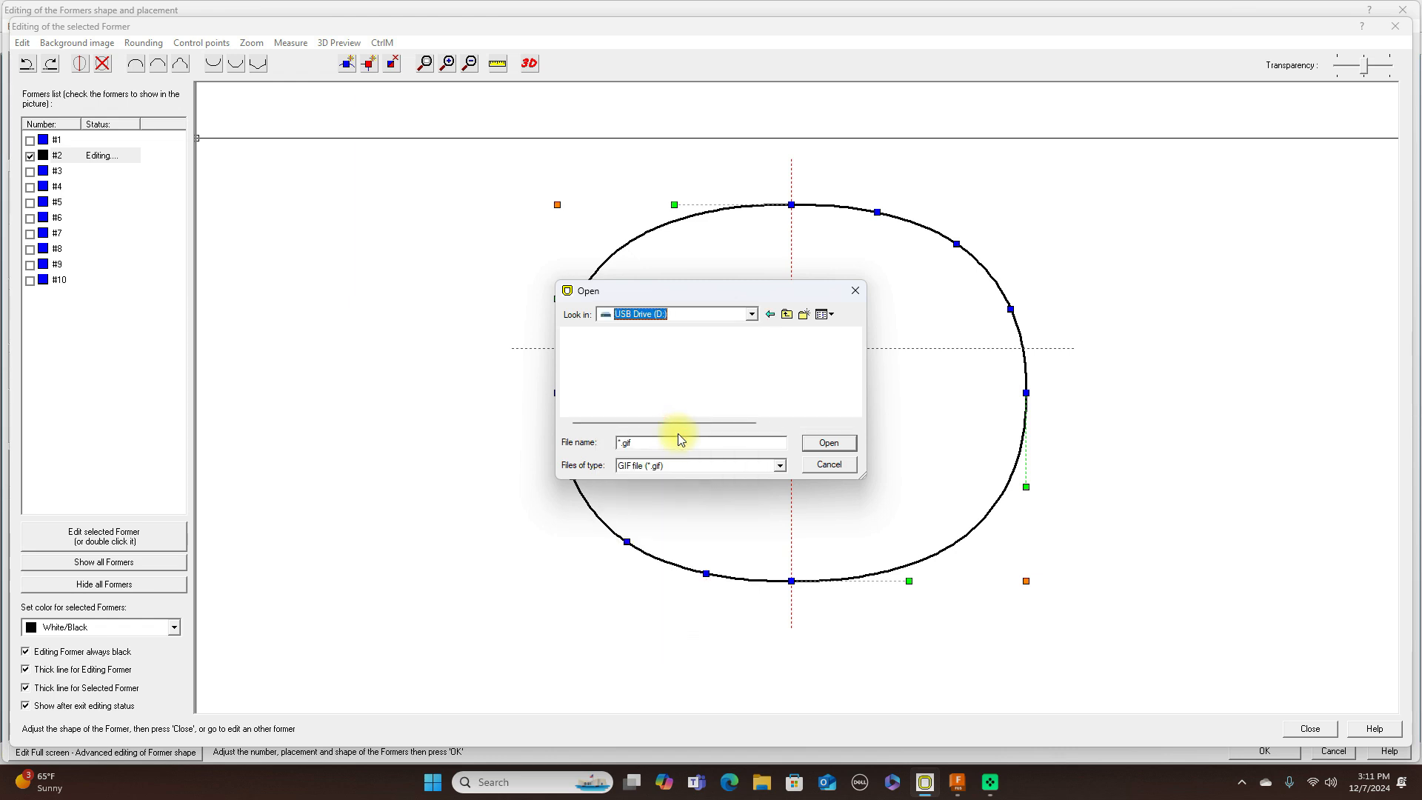
pyautogui.click(779, 465)
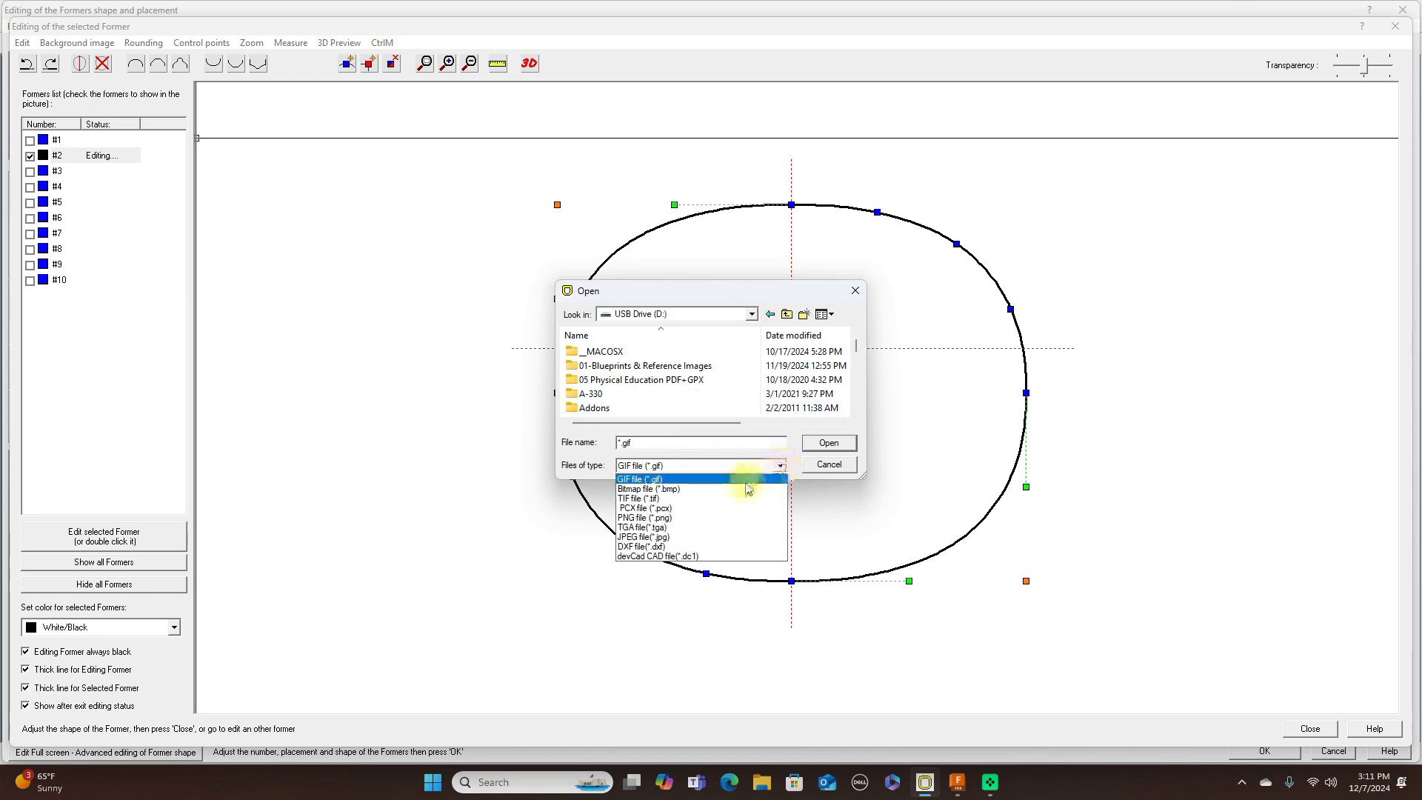
pyautogui.click(670, 537)
pyautogui.scroll(-10, 730, 367)
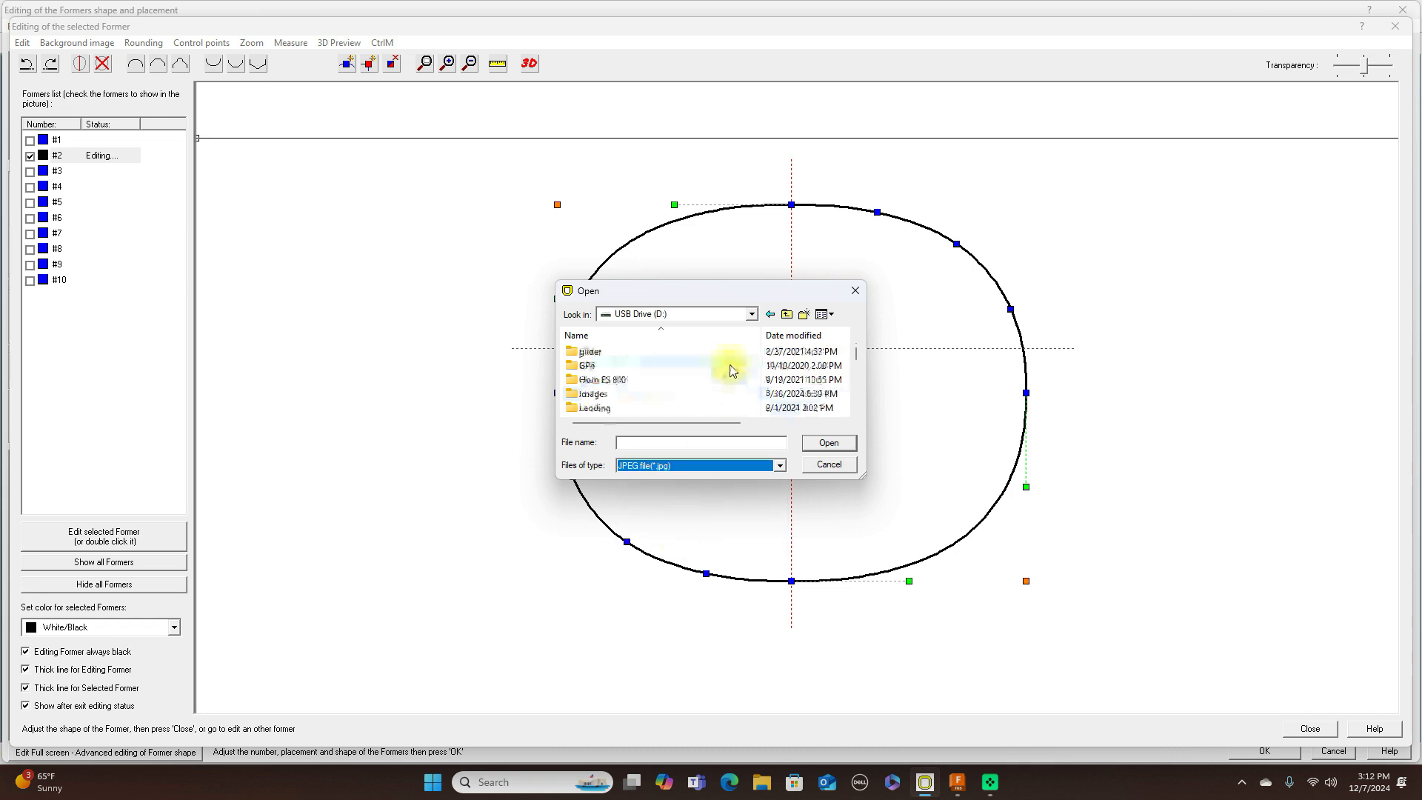
pyautogui.scroll(-10, 731, 361)
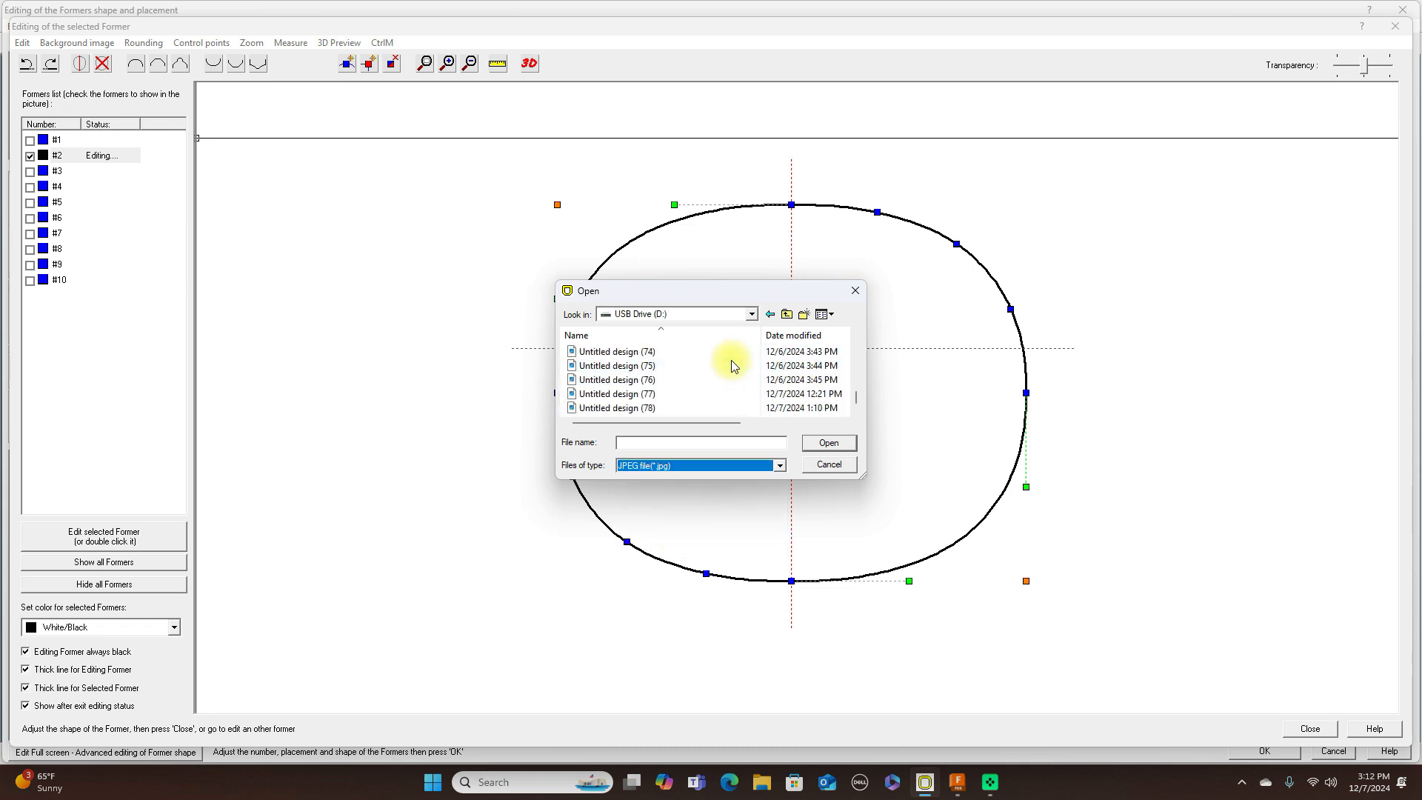
pyautogui.click(674, 393)
pyautogui.click(846, 442)
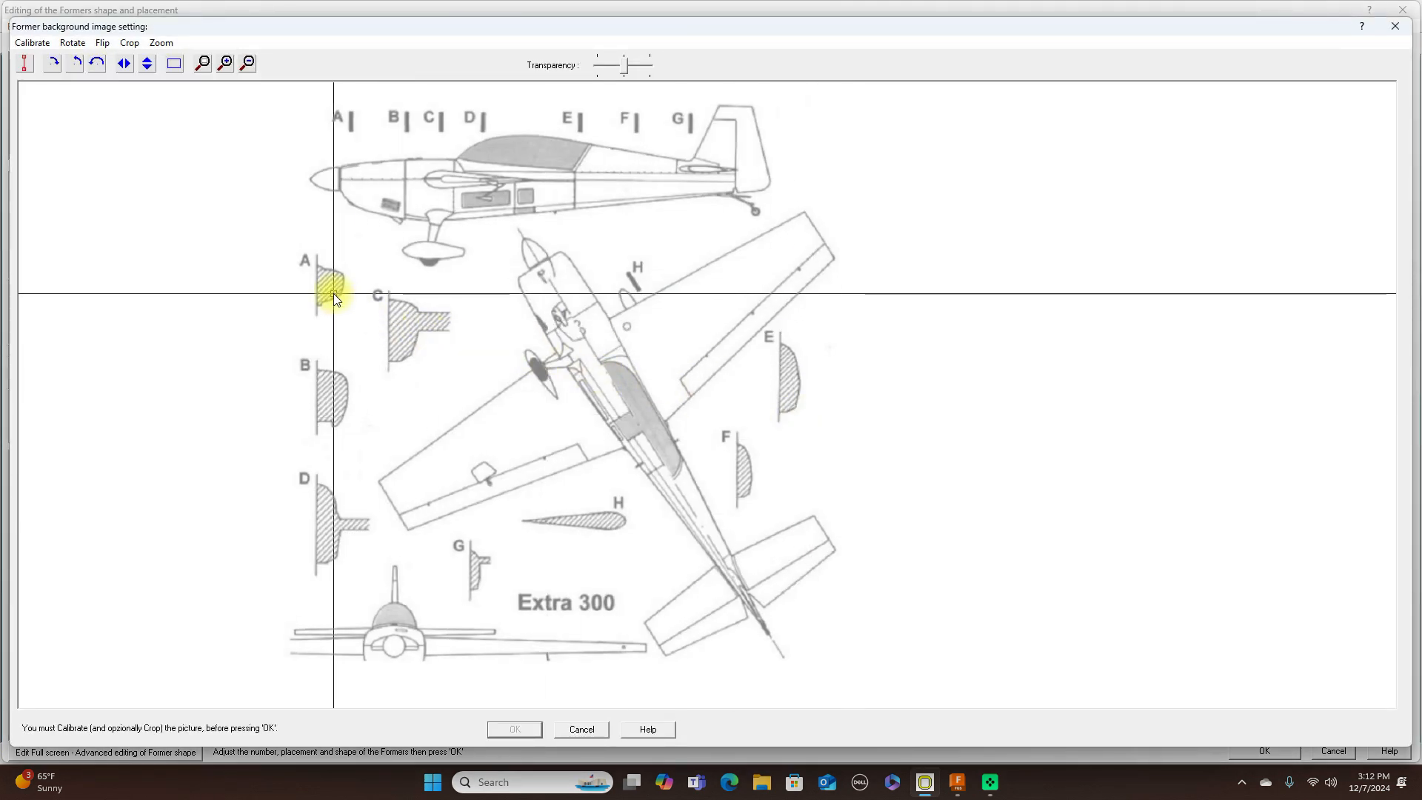
# Step: Calibrate the background image by marking the upper and lower ends of section A on its vertical axis
pyautogui.scroll(5, 334, 294)
pyautogui.scroll(2, 333, 297)
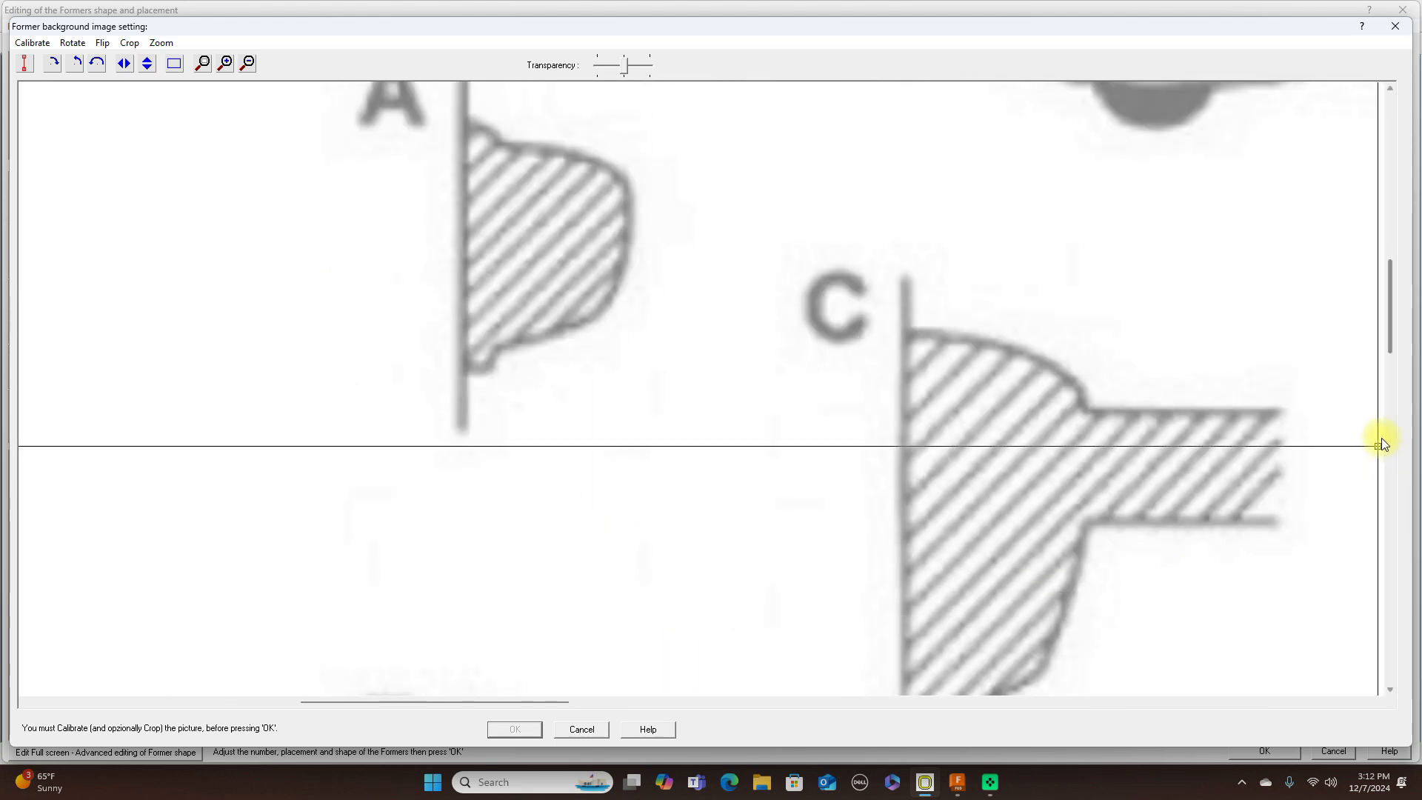
pyautogui.moveTo(1387, 340); pyautogui.dragTo(1388, 314)
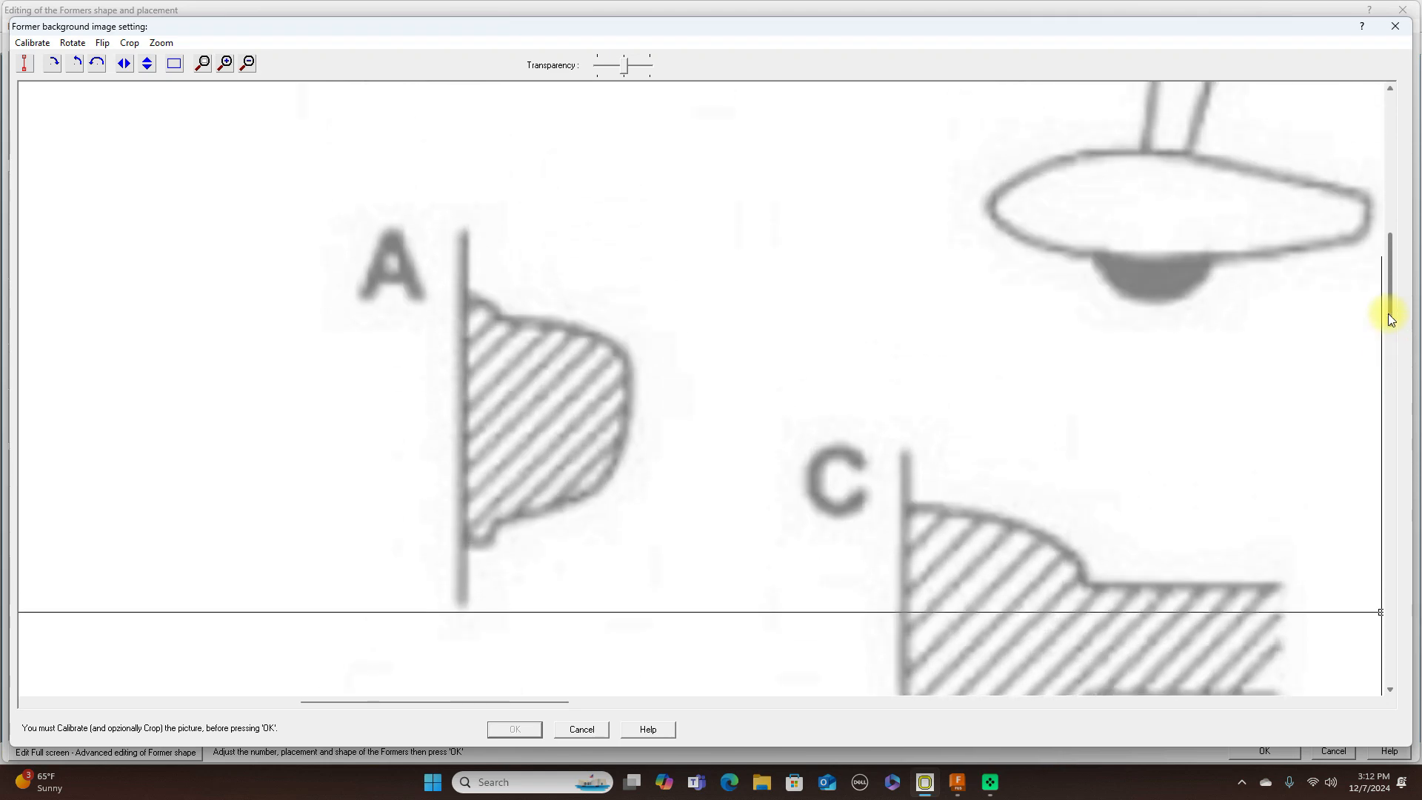
pyautogui.moveTo(539, 698)
pyautogui.mouseDown()
pyautogui.moveTo(443, 681)
pyautogui.moveTo(486, 676)
pyautogui.mouseUp()
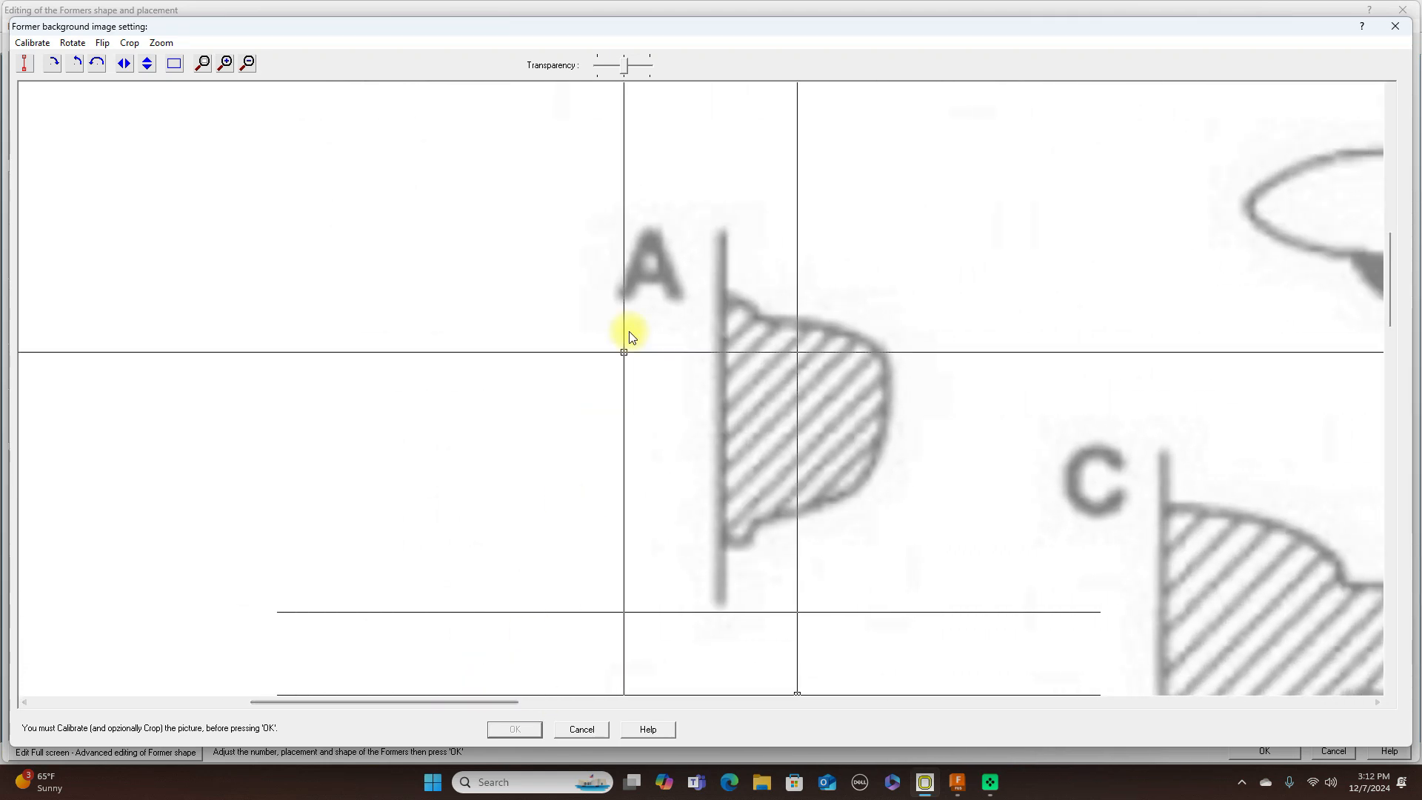
pyautogui.click(26, 67)
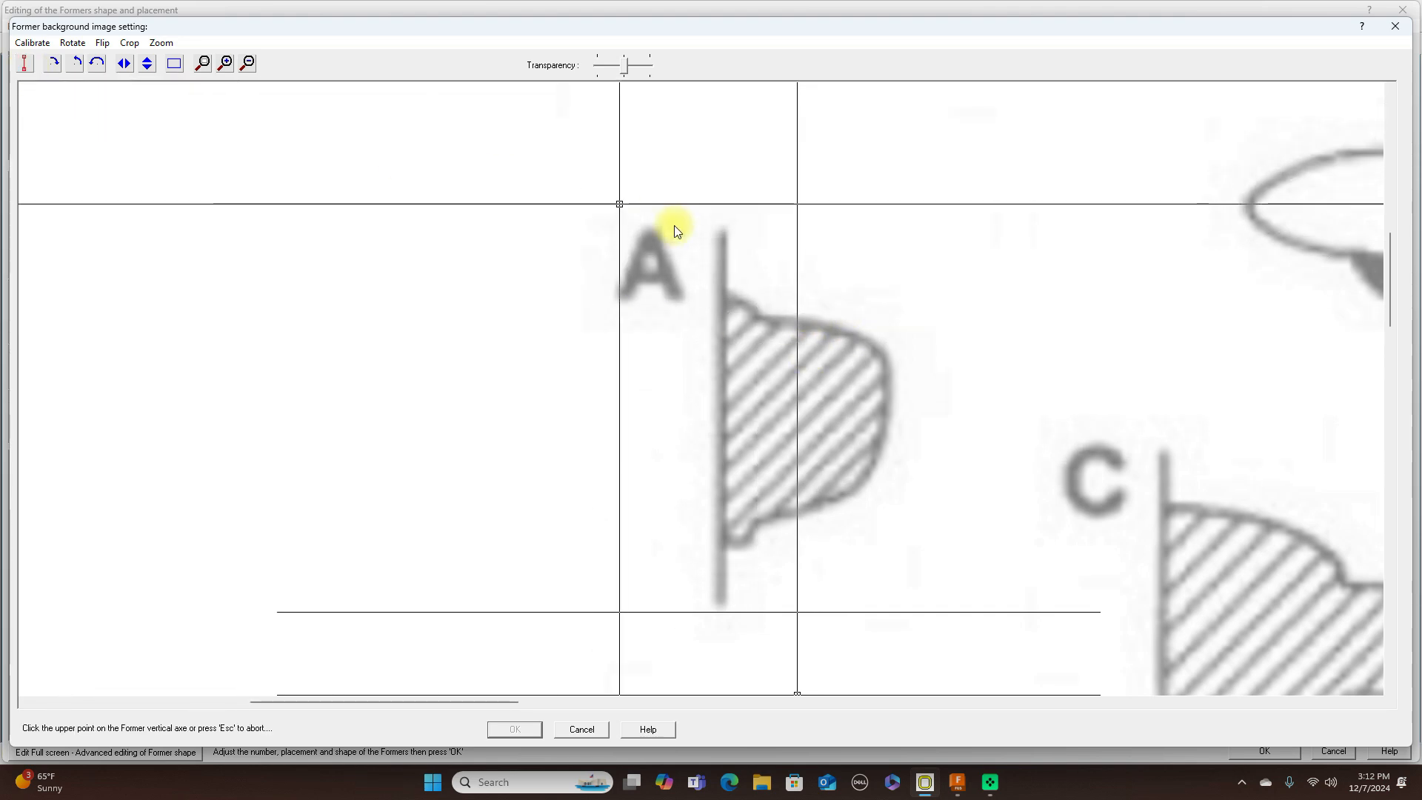
pyautogui.click(720, 291)
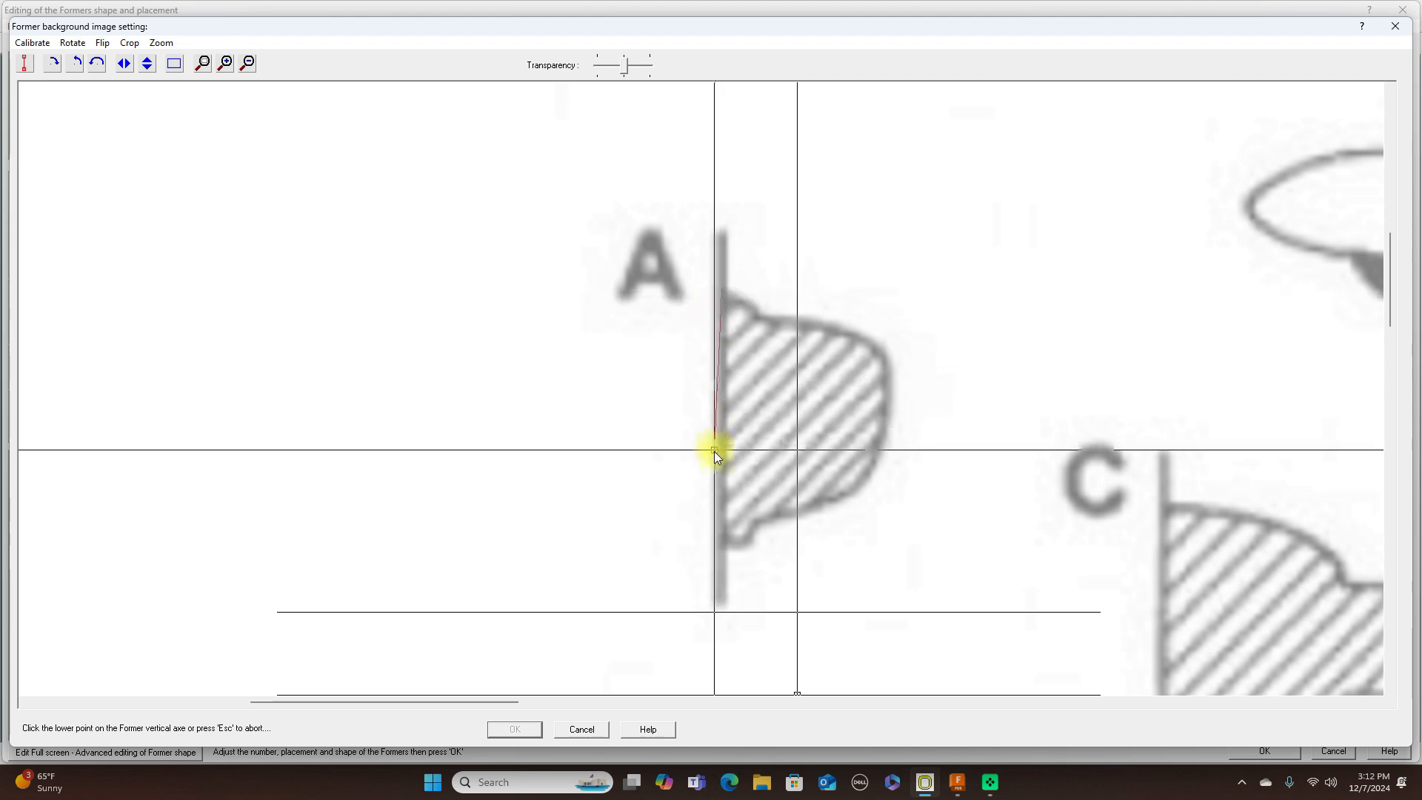
pyautogui.click(722, 545)
# Step: Crop the background image tightly around section A and accept it for former #2
pyautogui.scroll(3, 644, 437)
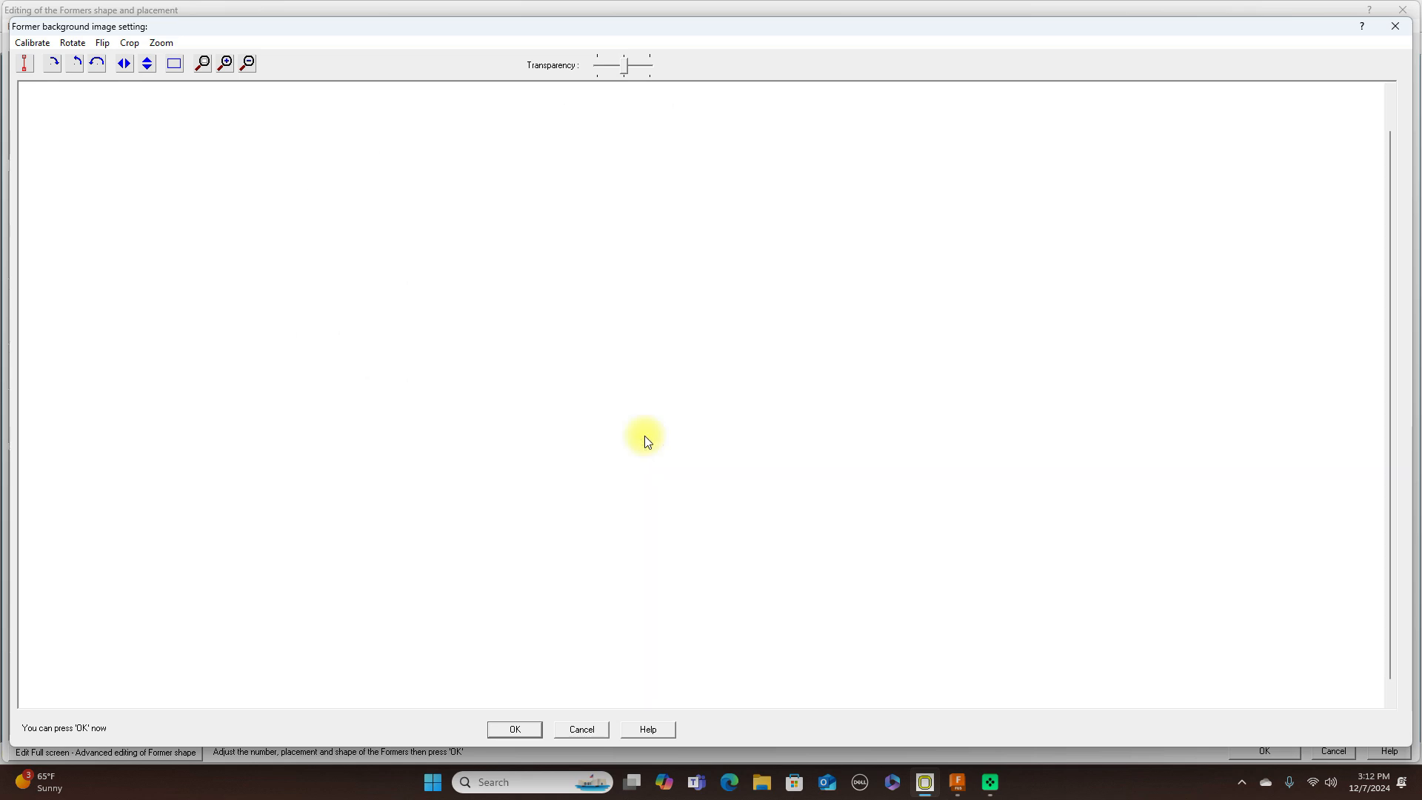
pyautogui.scroll(1, 644, 441)
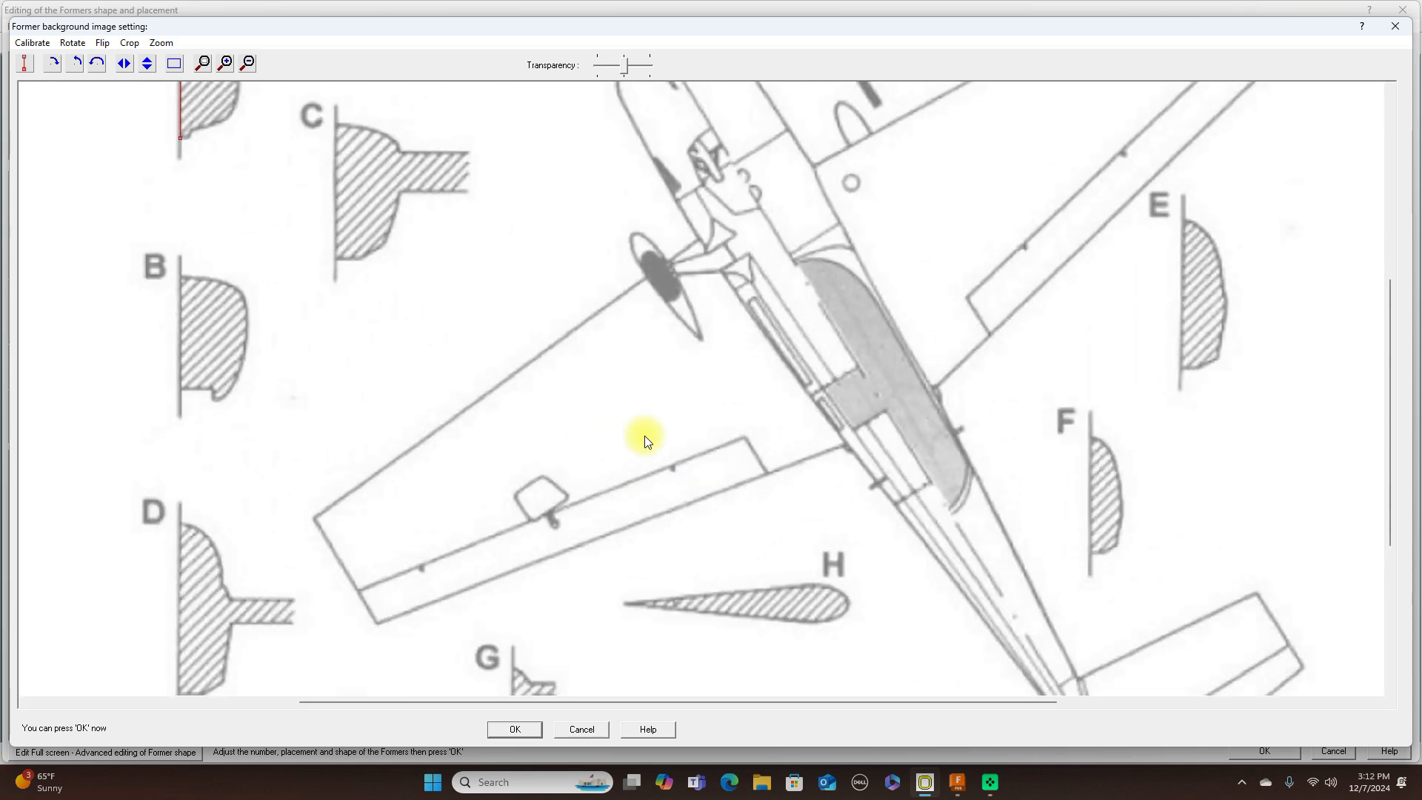
pyautogui.moveTo(1390, 416); pyautogui.dragTo(1392, 344)
pyautogui.moveTo(993, 701)
pyautogui.mouseDown()
pyautogui.moveTo(810, 687)
pyautogui.moveTo(777, 651)
pyautogui.mouseUp()
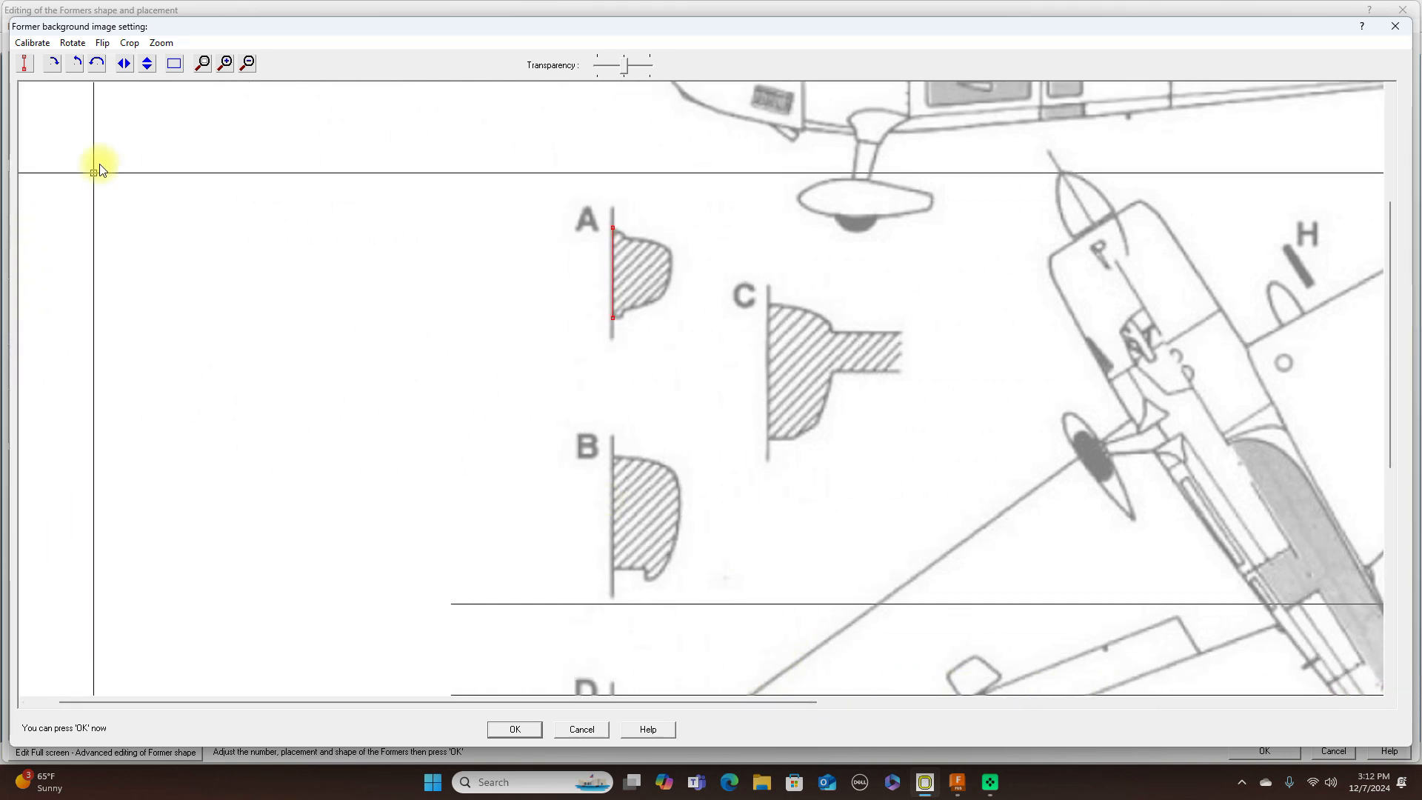
pyautogui.click(129, 42)
pyautogui.click(132, 57)
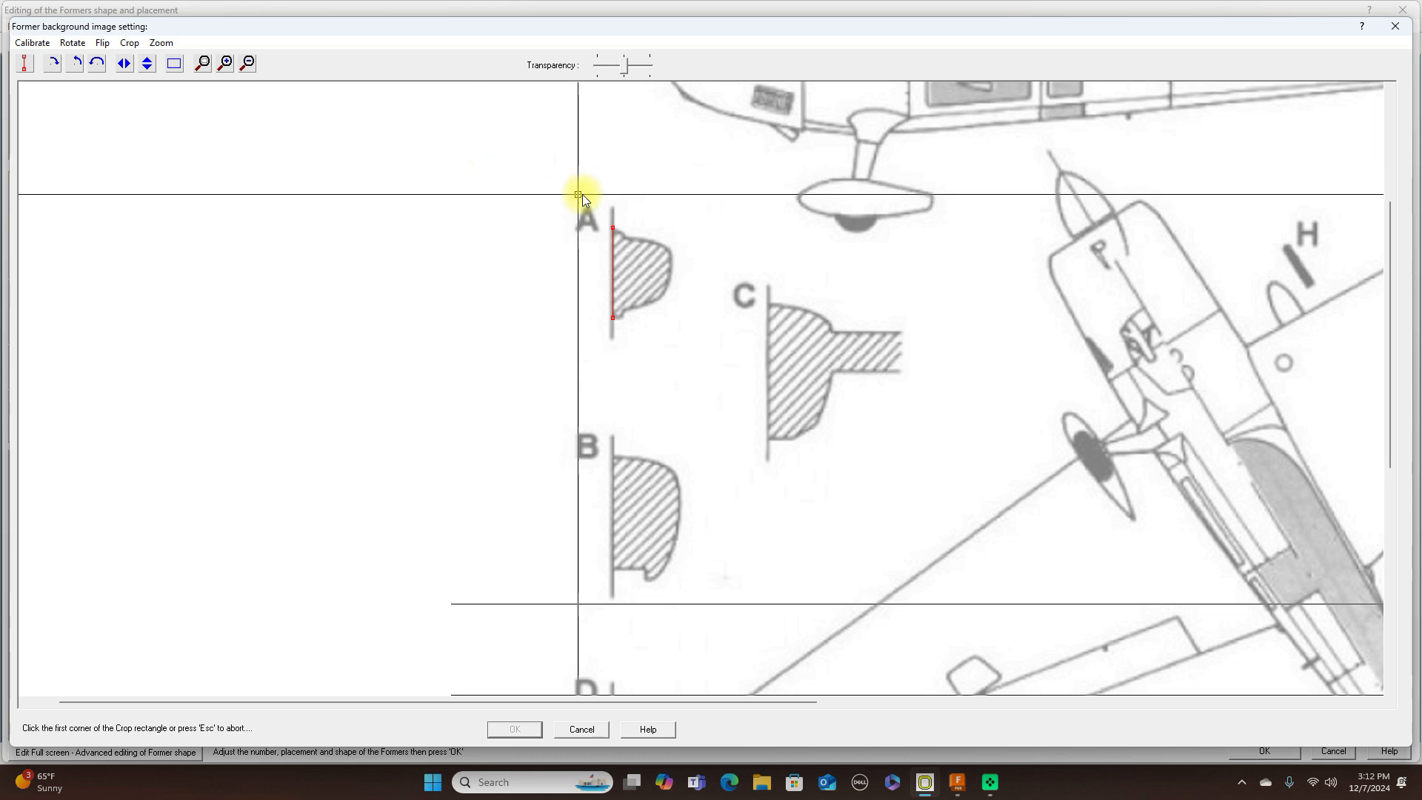
pyautogui.click(603, 224)
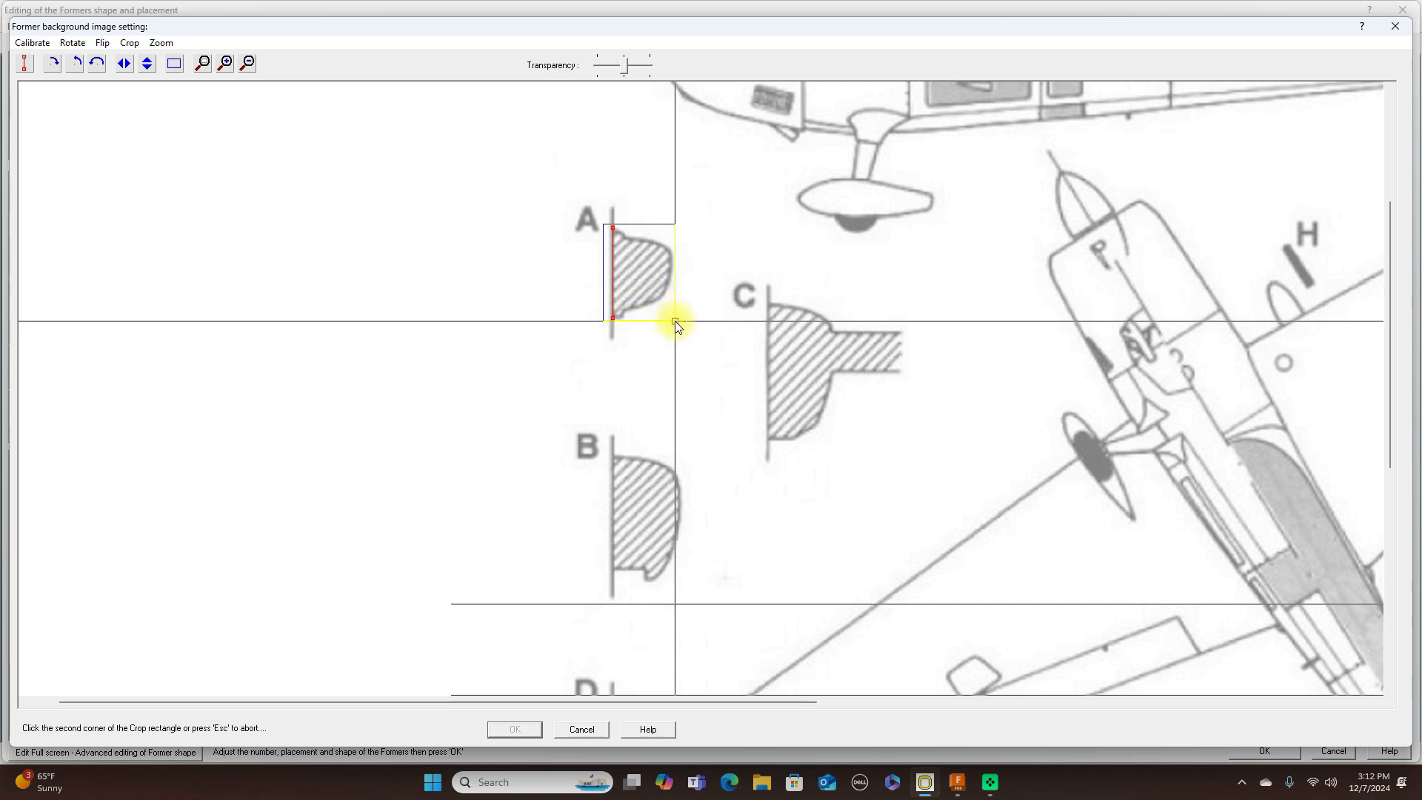
pyautogui.click(676, 325)
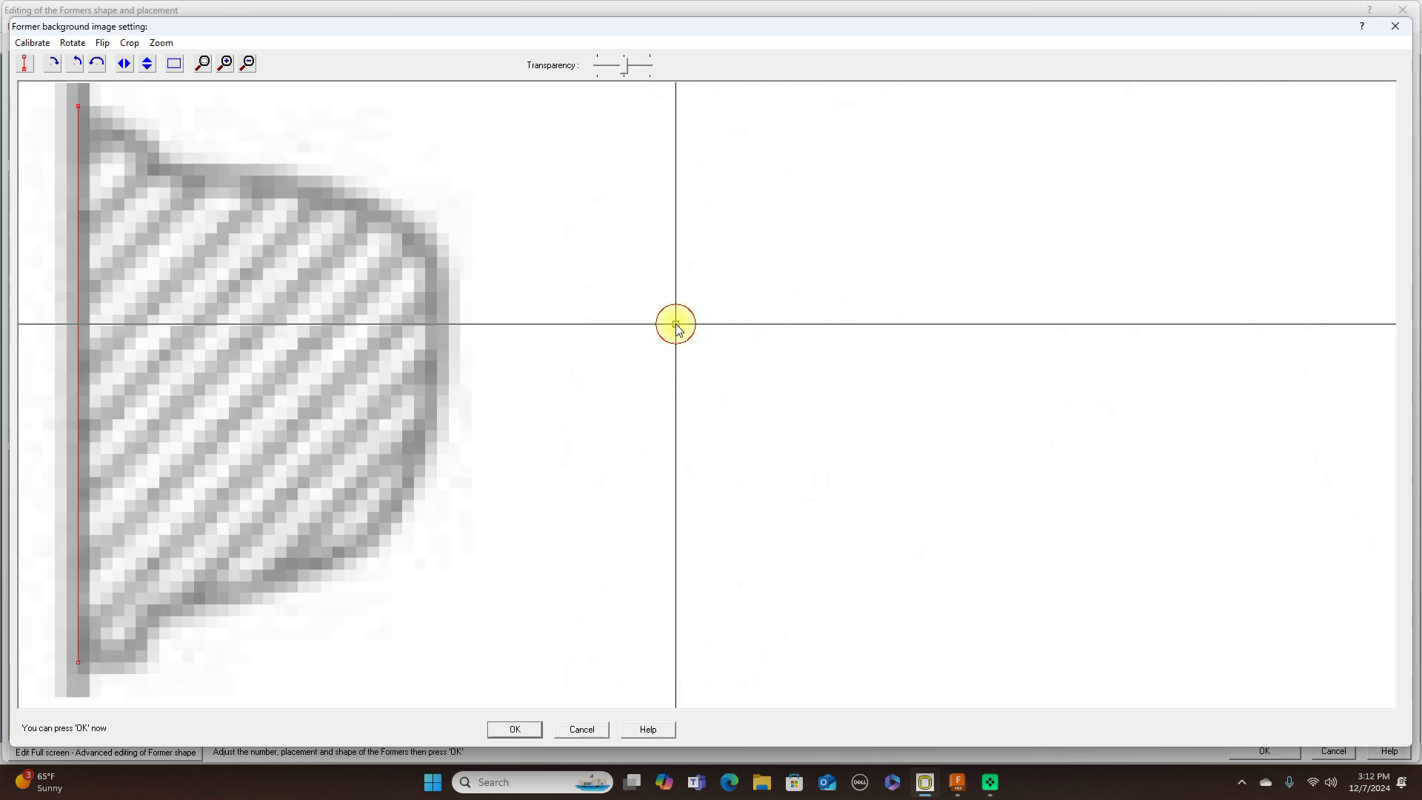
pyautogui.click(531, 730)
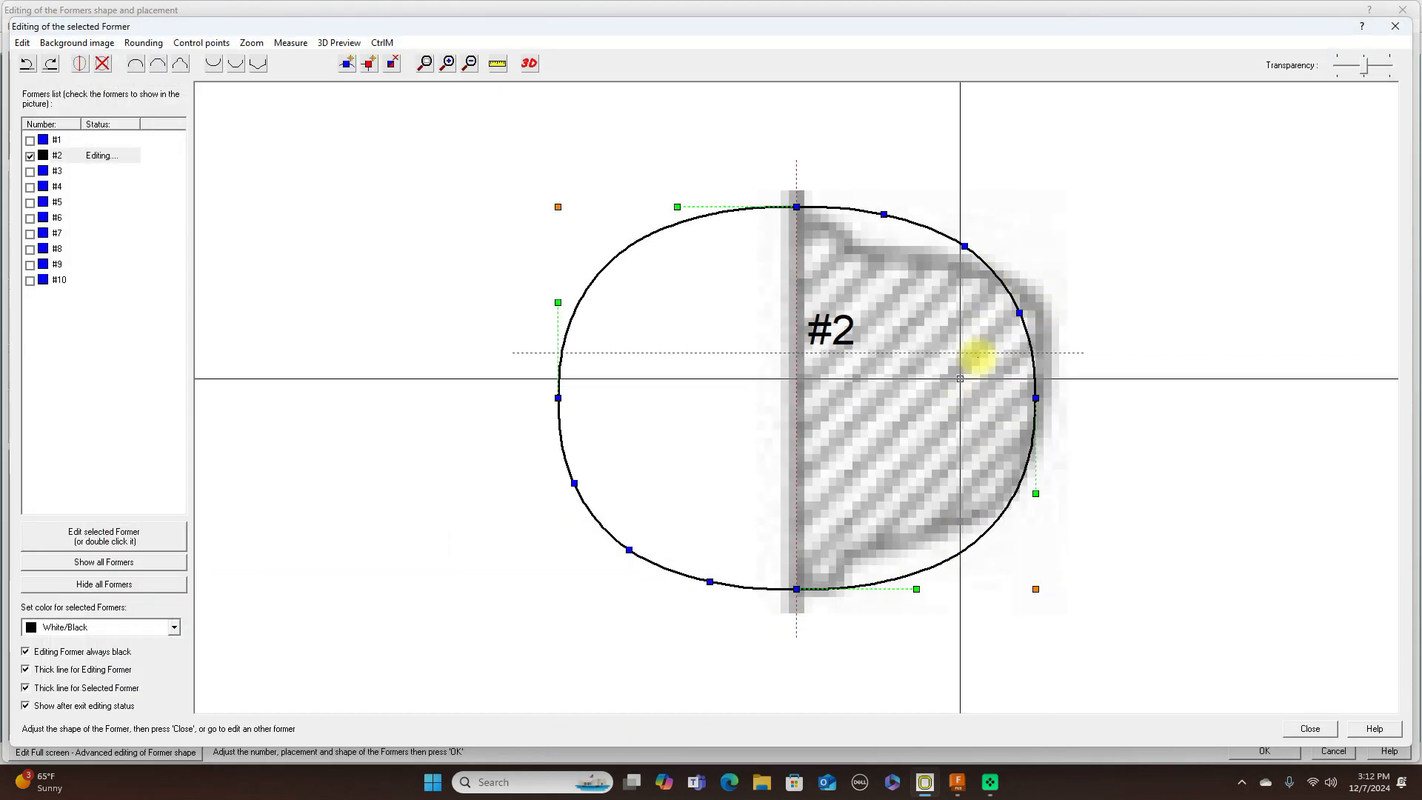
# Step: Reshape former #2 by moving its upper and lower control points onto the section A outline, and apply the edited shape
pyautogui.moveTo(883, 214); pyautogui.dragTo(857, 240)
pyautogui.moveTo(966, 235); pyautogui.dragTo(967, 253)
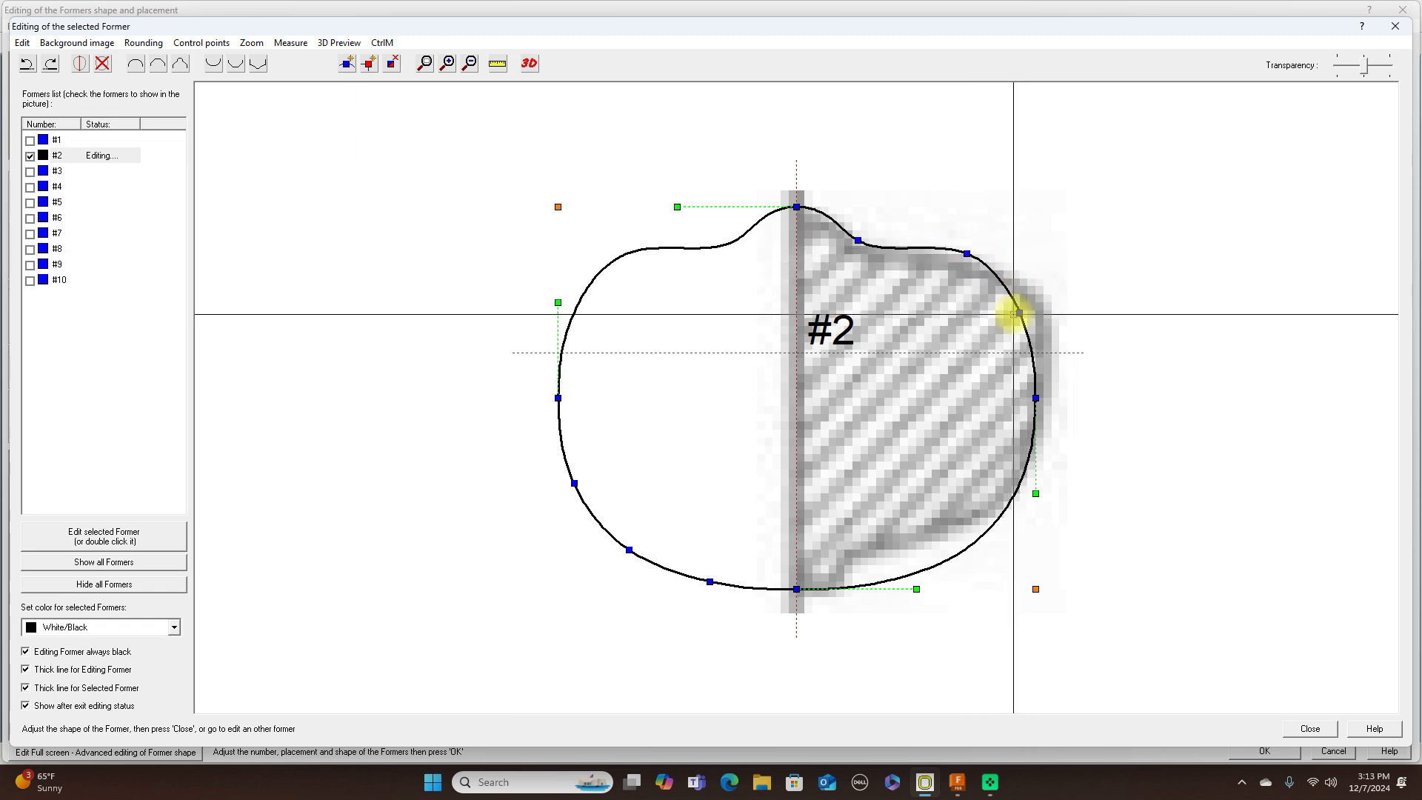
pyautogui.moveTo(1019, 313); pyautogui.dragTo(1019, 283)
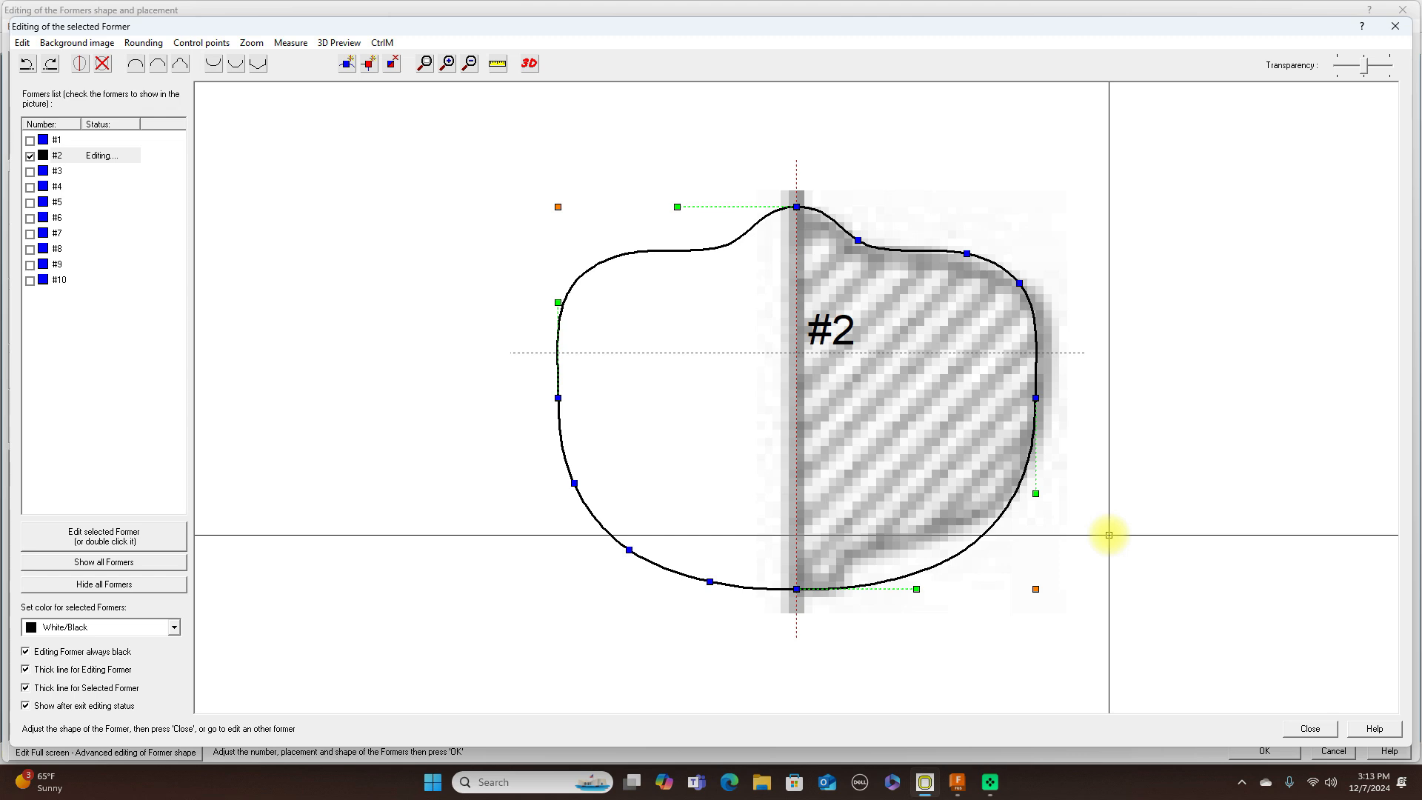
pyautogui.moveTo(709, 582)
pyautogui.mouseDown()
pyautogui.moveTo(692, 556)
pyautogui.moveTo(718, 557)
pyautogui.mouseUp()
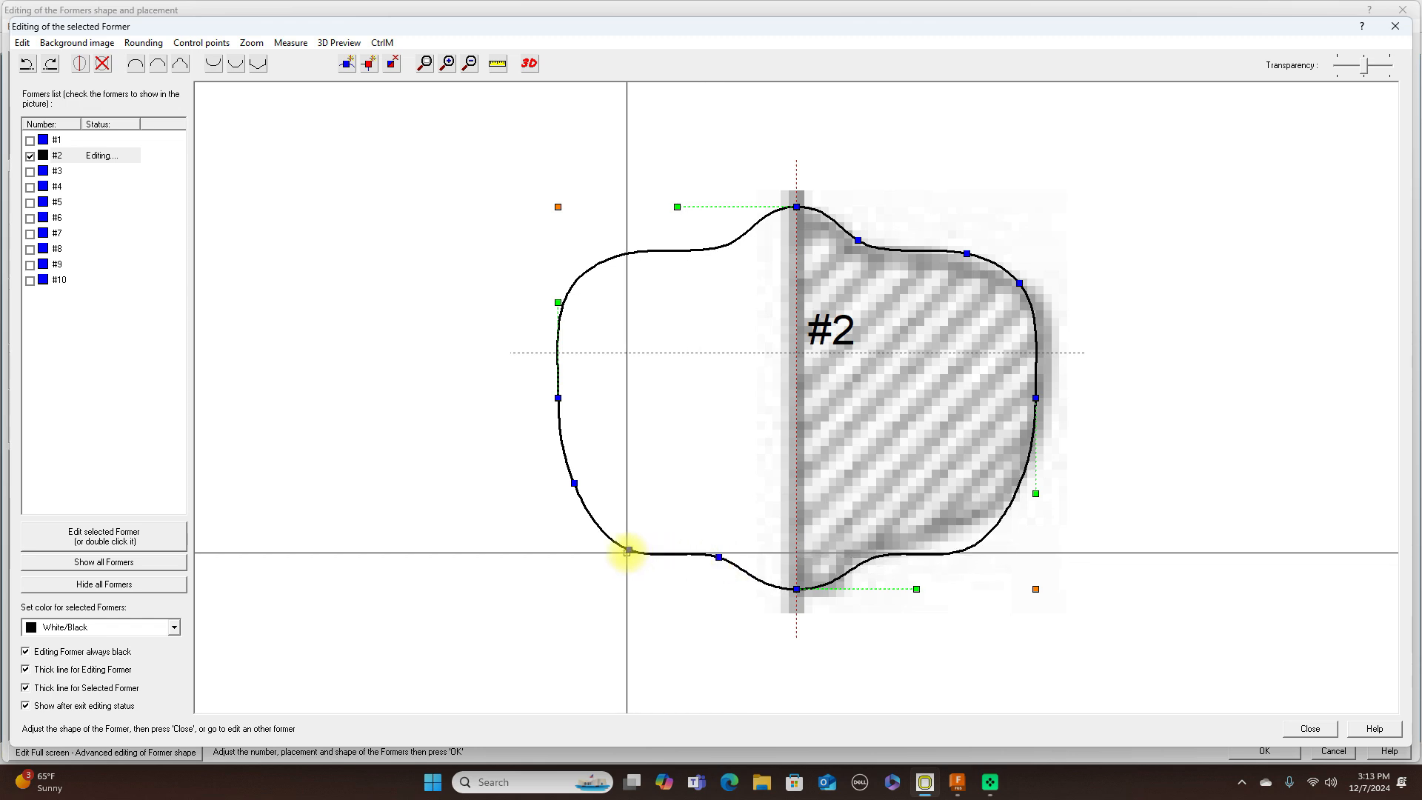
pyautogui.moveTo(629, 549); pyautogui.dragTo(630, 535)
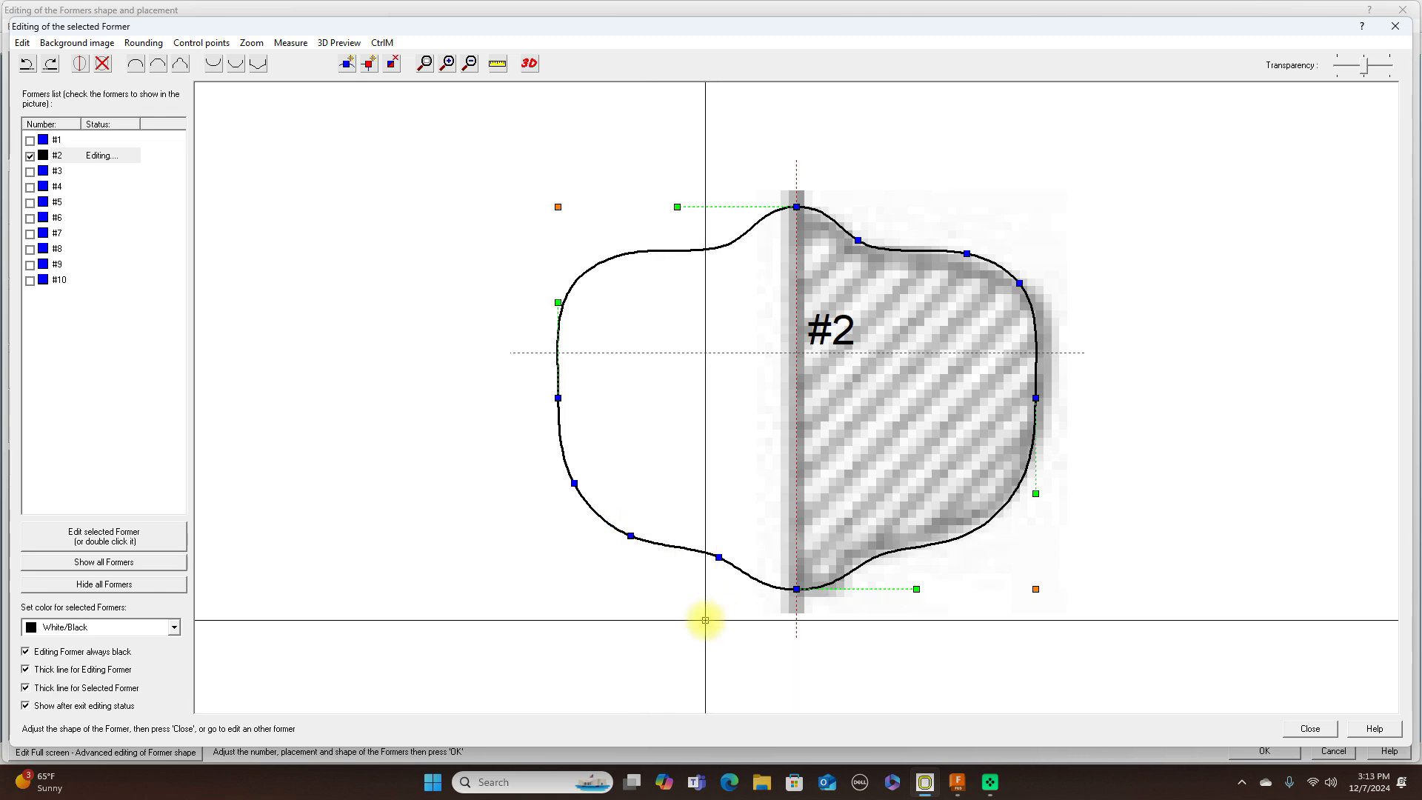
pyautogui.click(1310, 728)
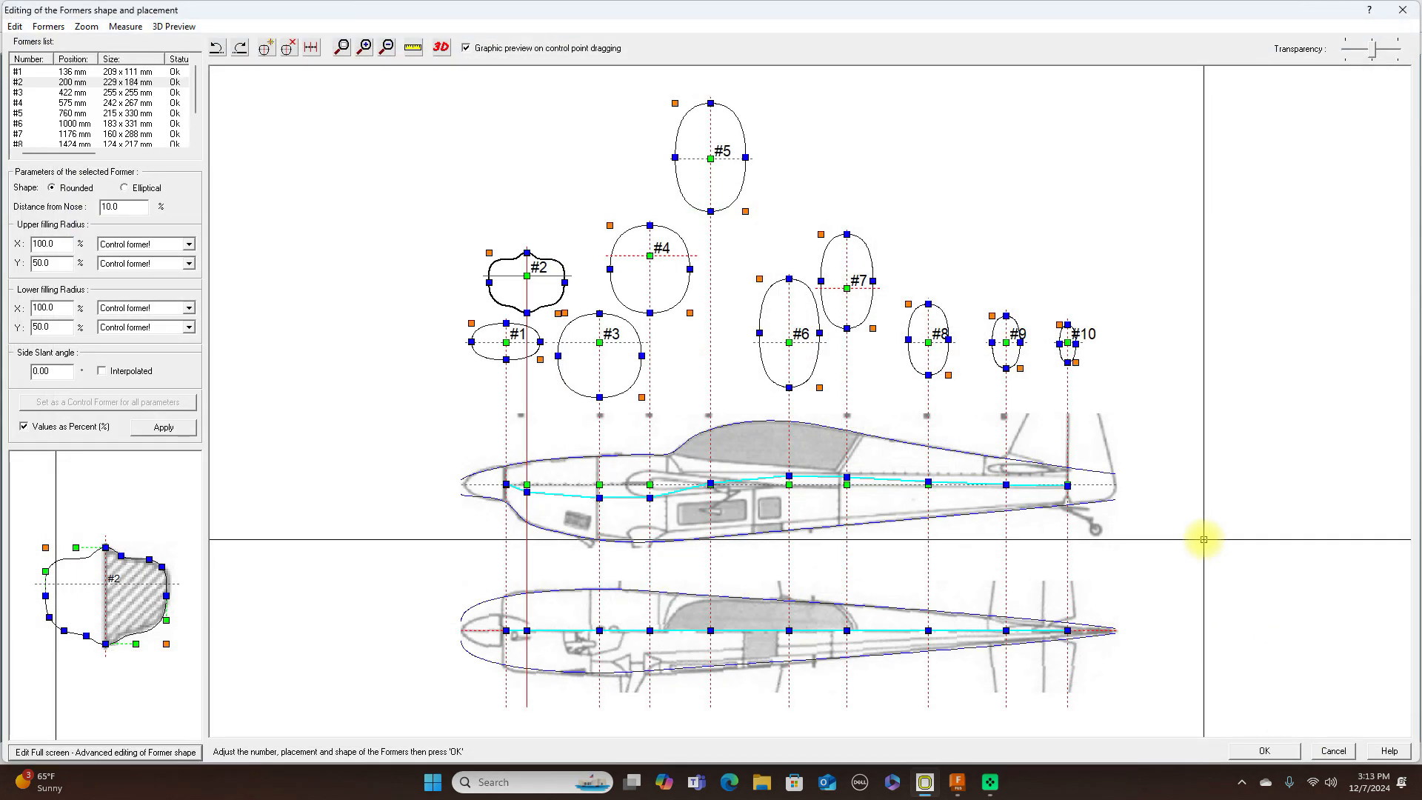
pyautogui.click(160, 427)
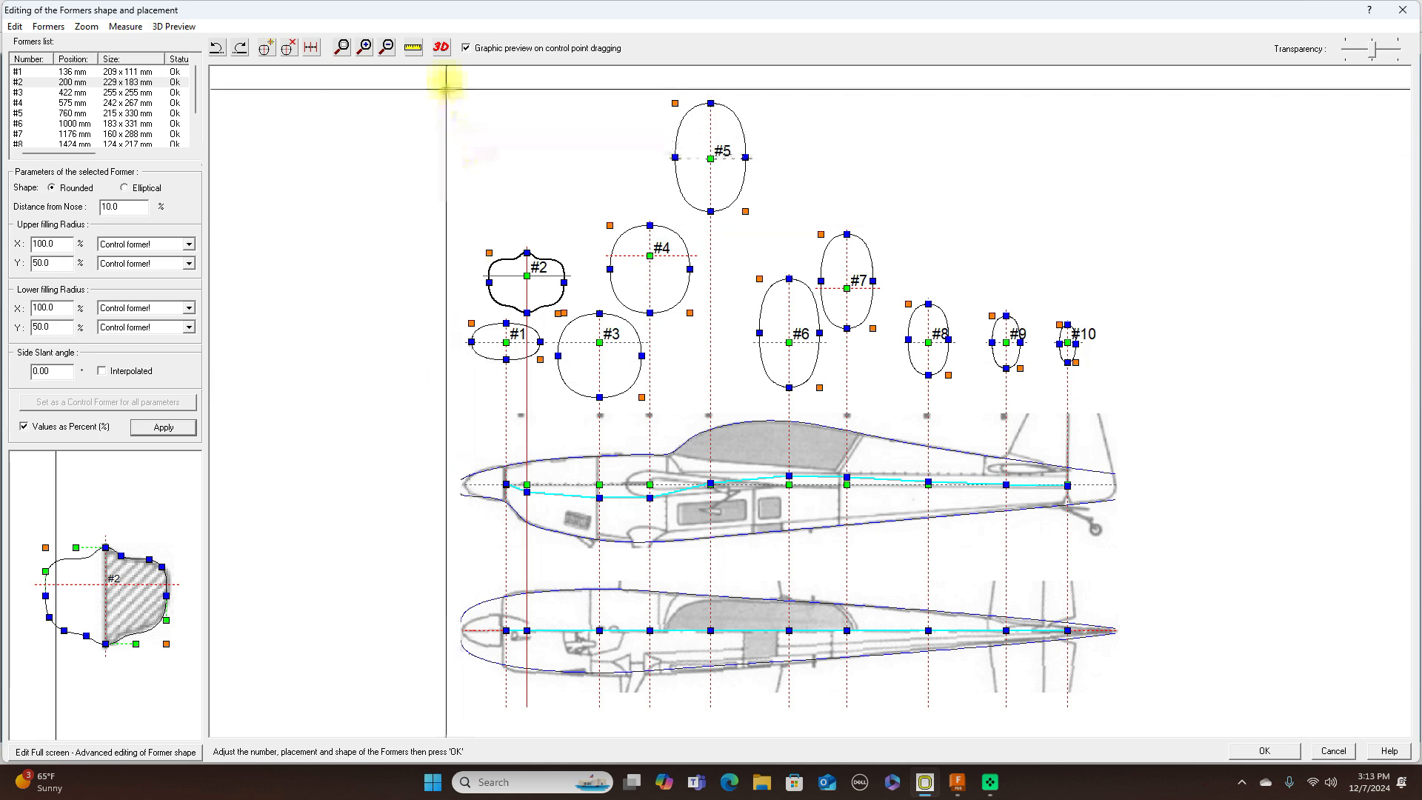
# Step: Examine the fuselage in the 3D preview, rotated to a near side view, to check the reshaped former #2
pyautogui.click(443, 48)
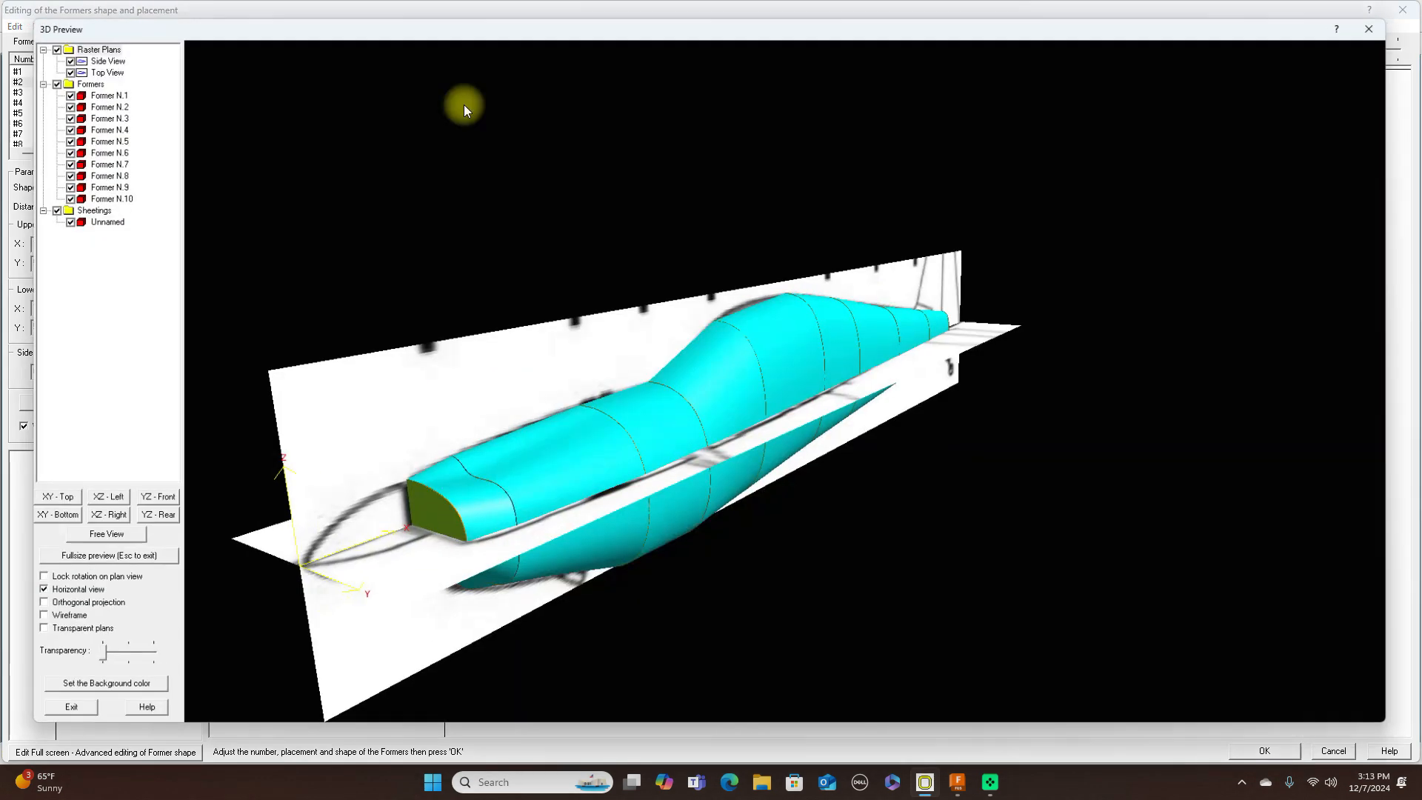
pyautogui.moveTo(1058, 413); pyautogui.dragTo(1203, 255)
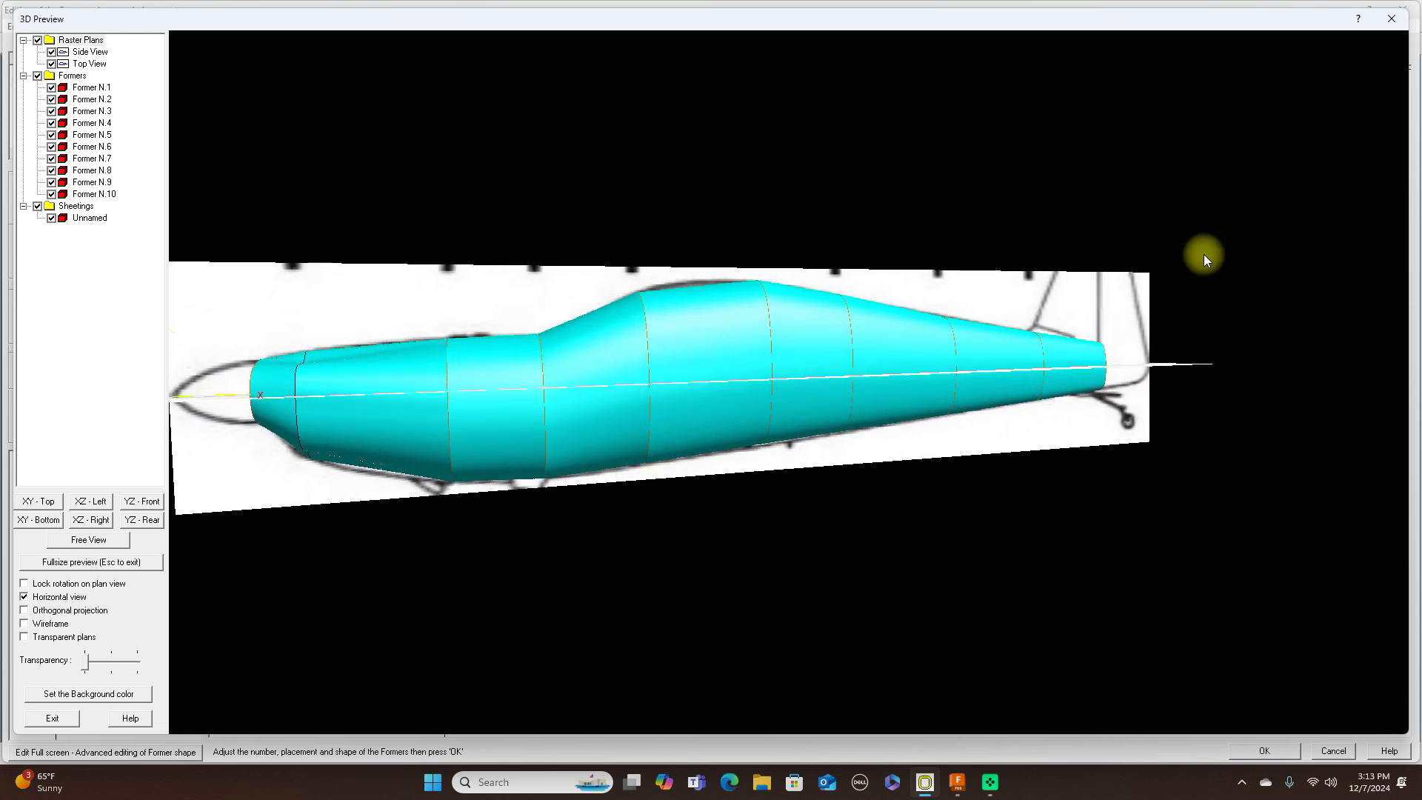
pyautogui.click(1389, 20)
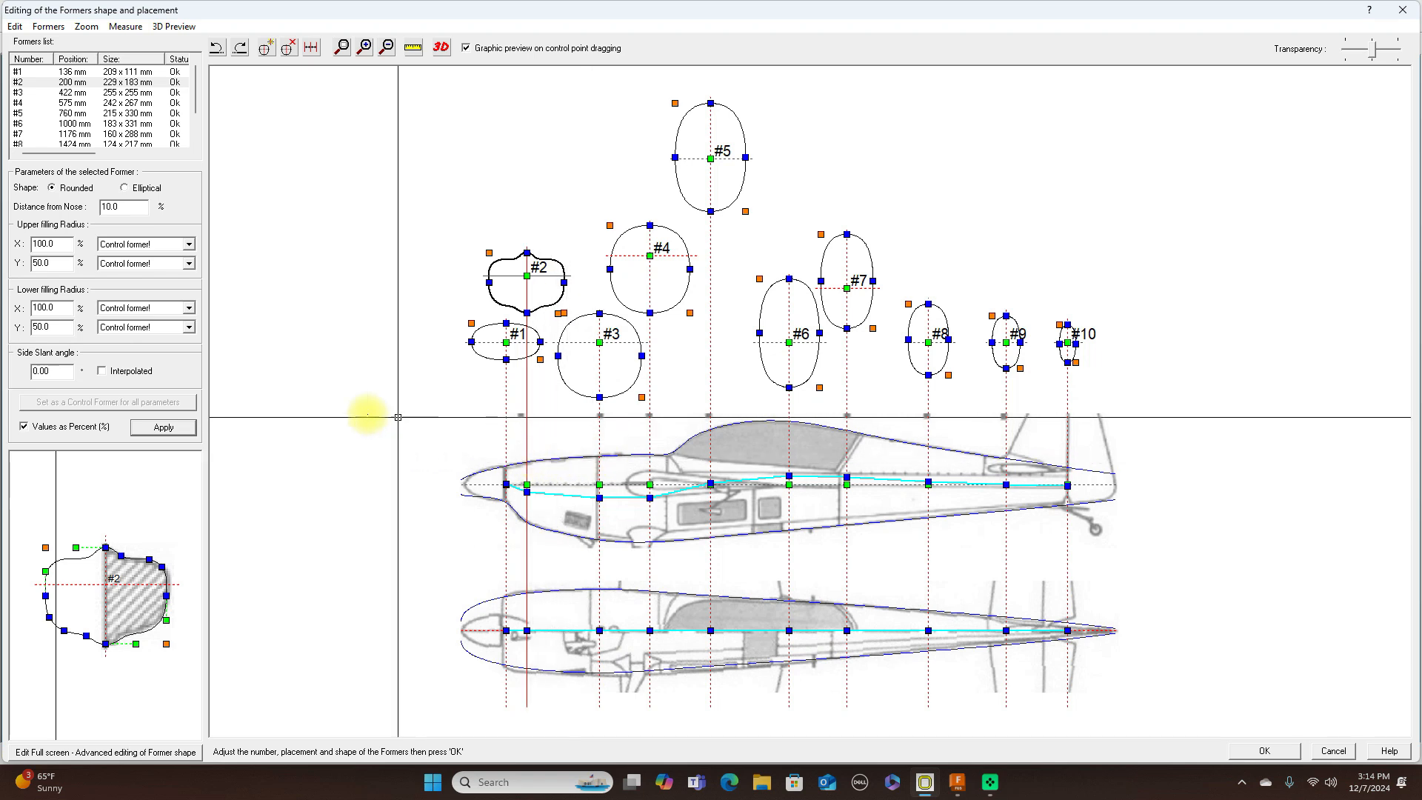
# Step: Add a new former at about 311 mm, midway between former #2 and the next former aft
pyautogui.click(48, 27)
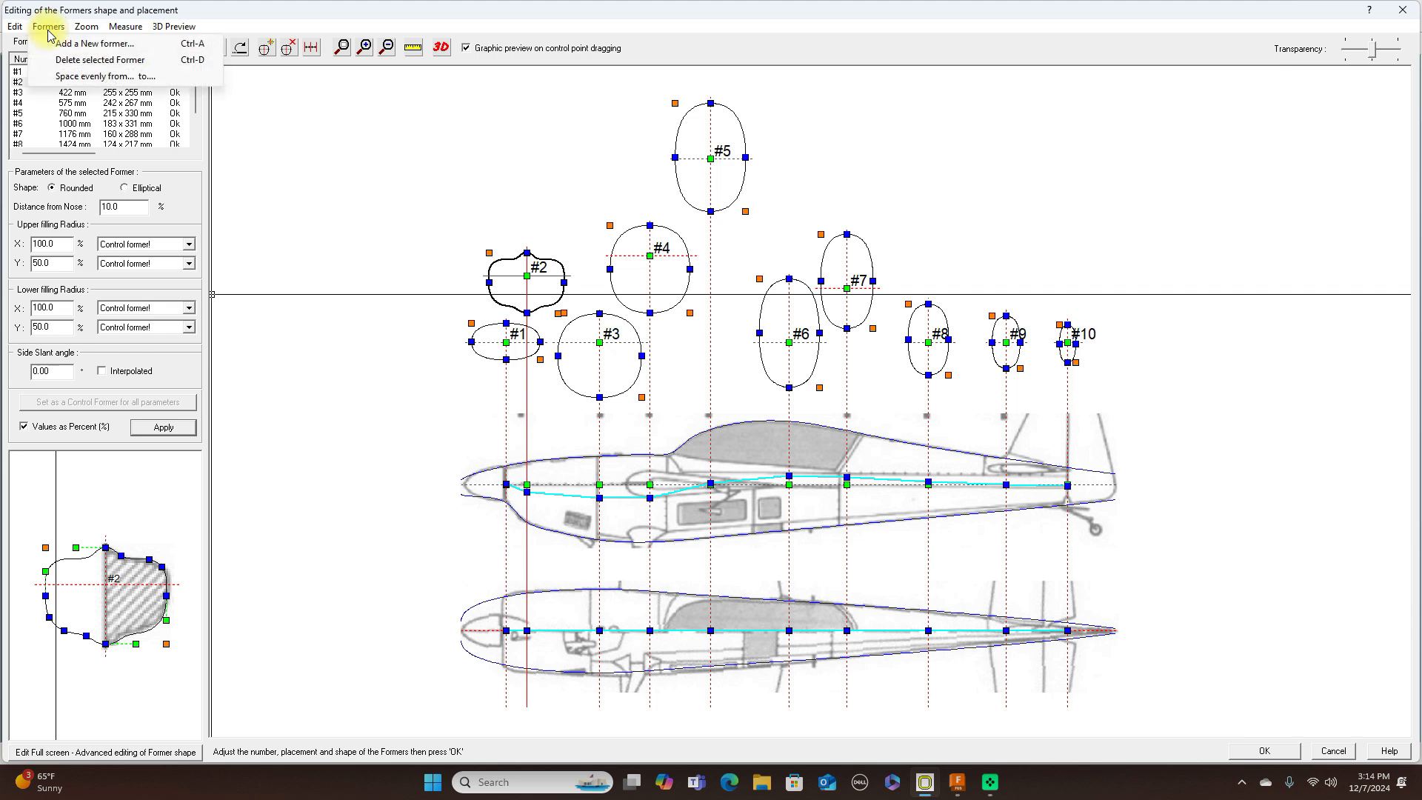
pyautogui.click(51, 44)
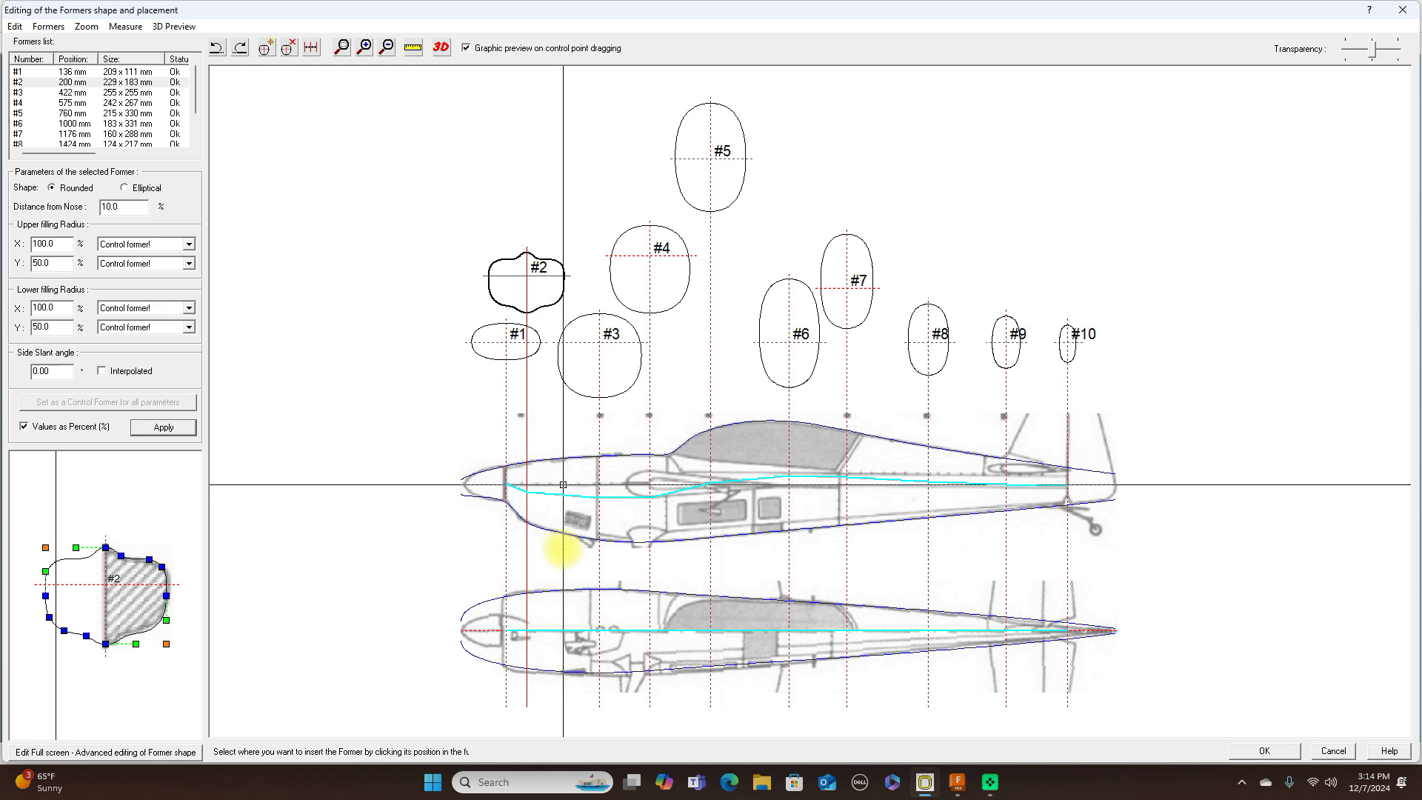
pyautogui.click(563, 548)
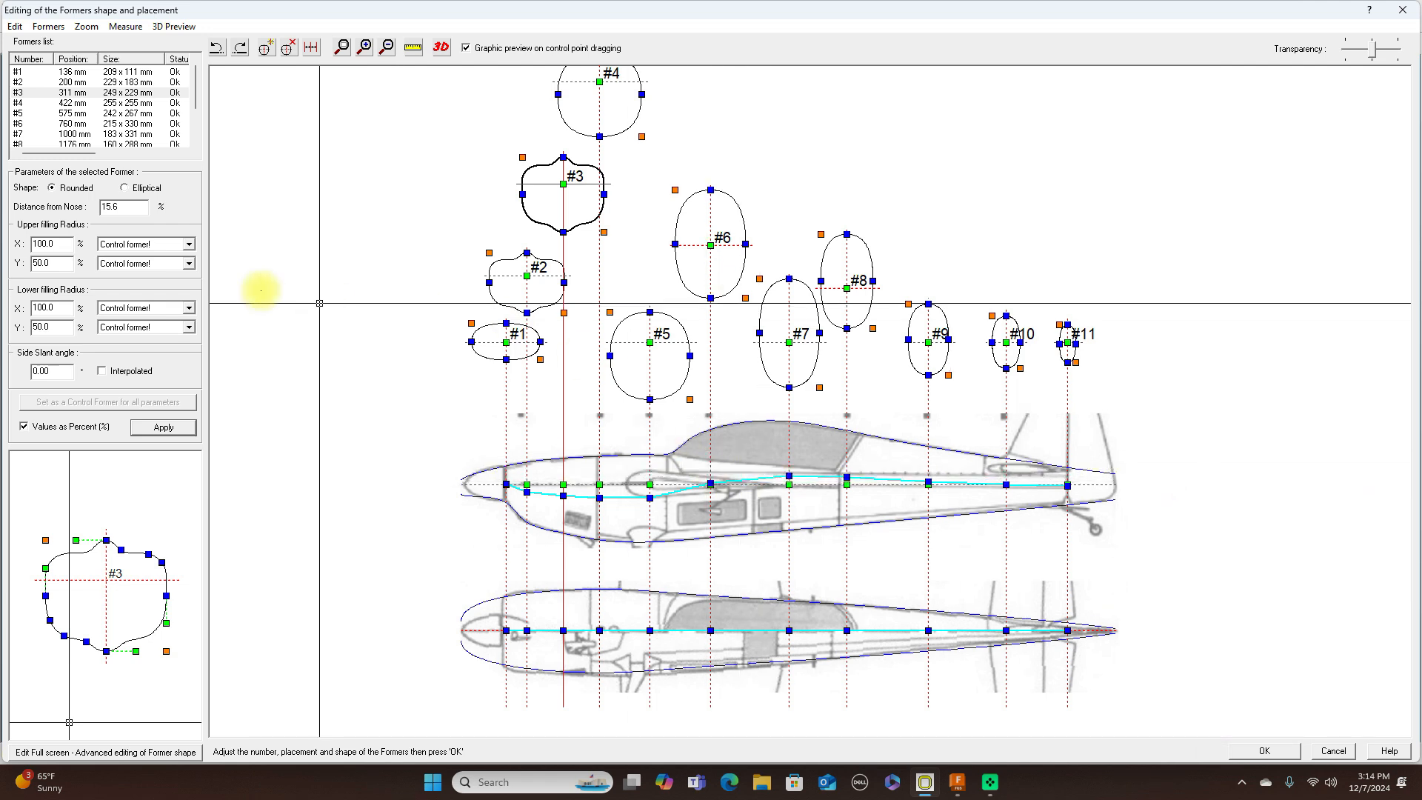
# Step: Open former #4 in the full-screen editor and load the JPEG file Untitled design (77) from USB Drive (D:) as its background image
pyautogui.click(24, 104)
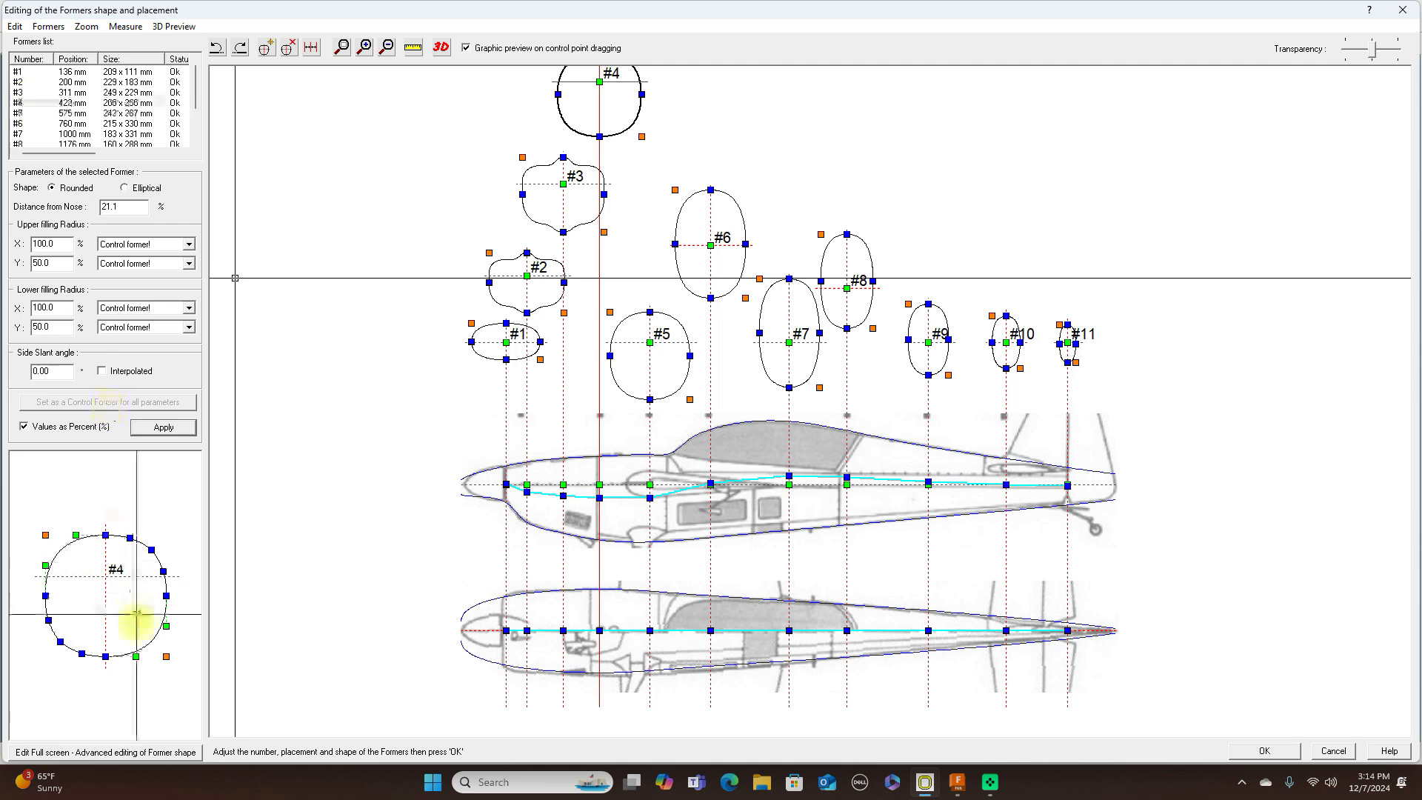
pyautogui.click(118, 752)
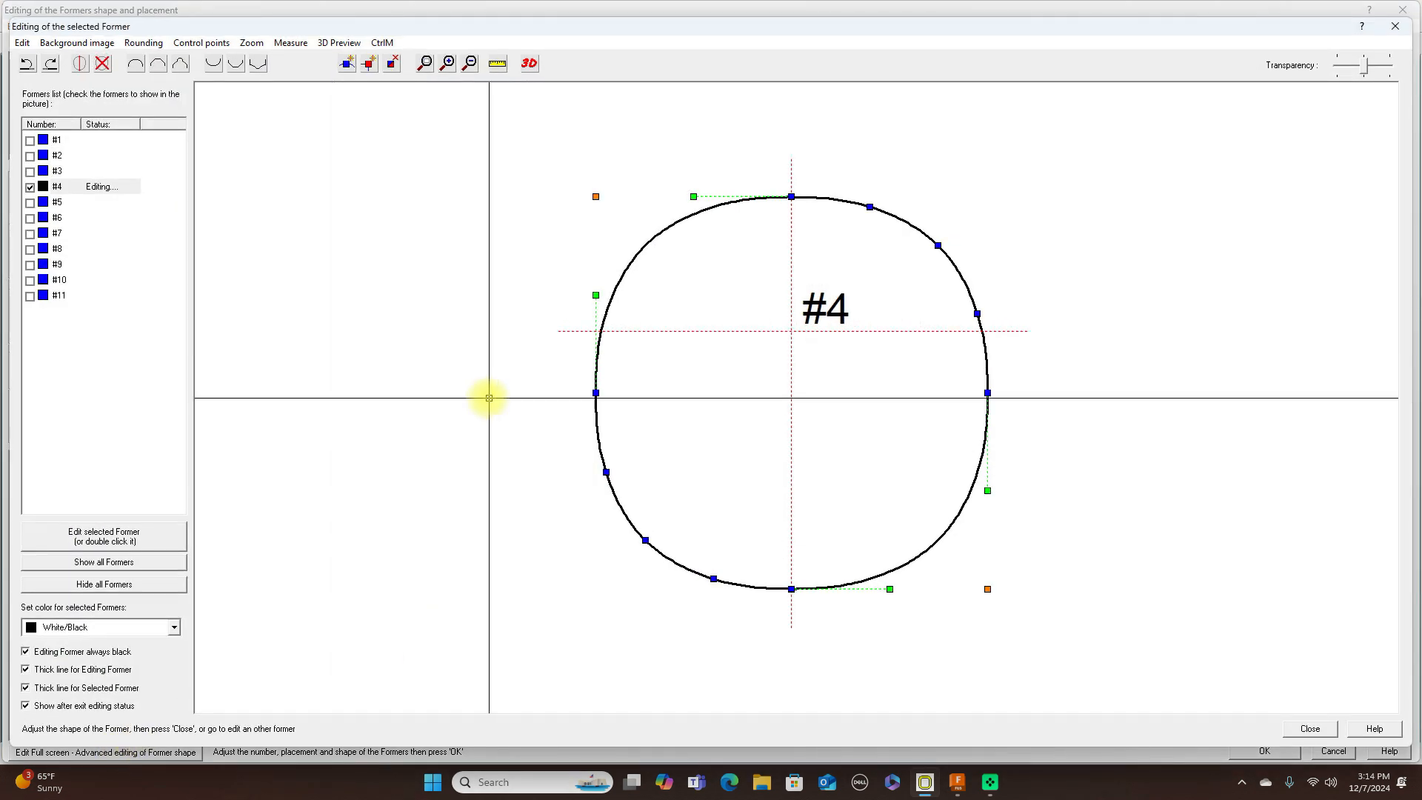
pyautogui.click(72, 45)
pyautogui.click(81, 61)
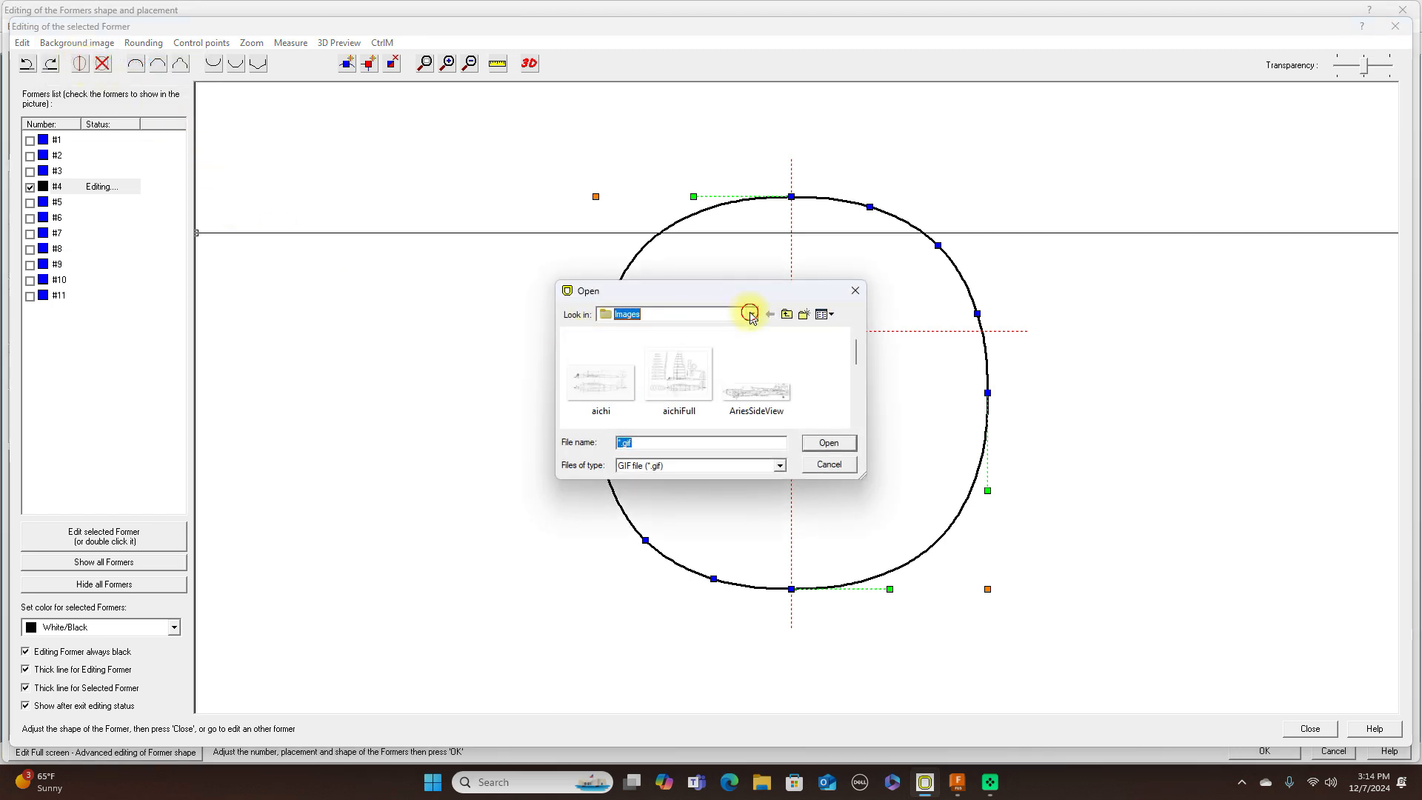
pyautogui.click(750, 315)
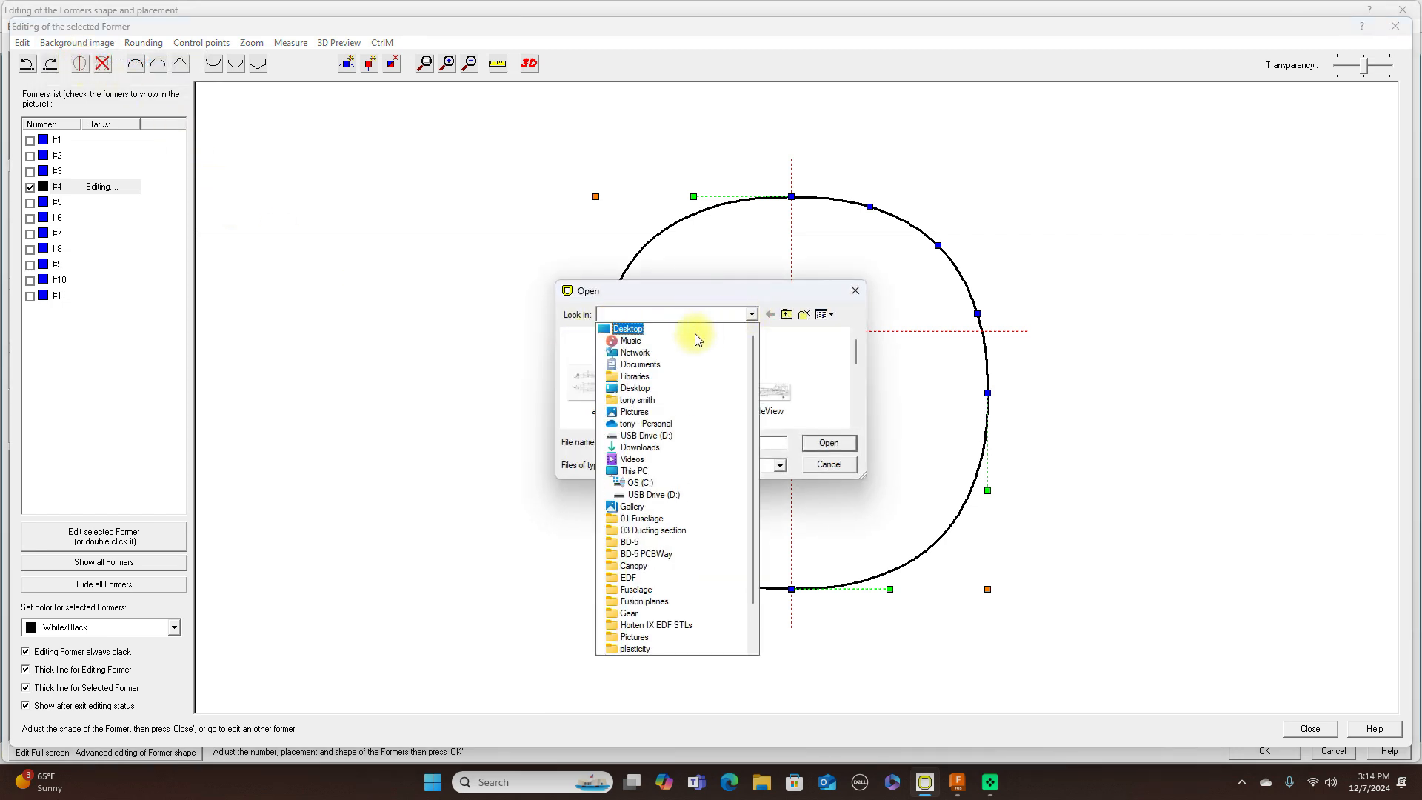
pyautogui.click(670, 437)
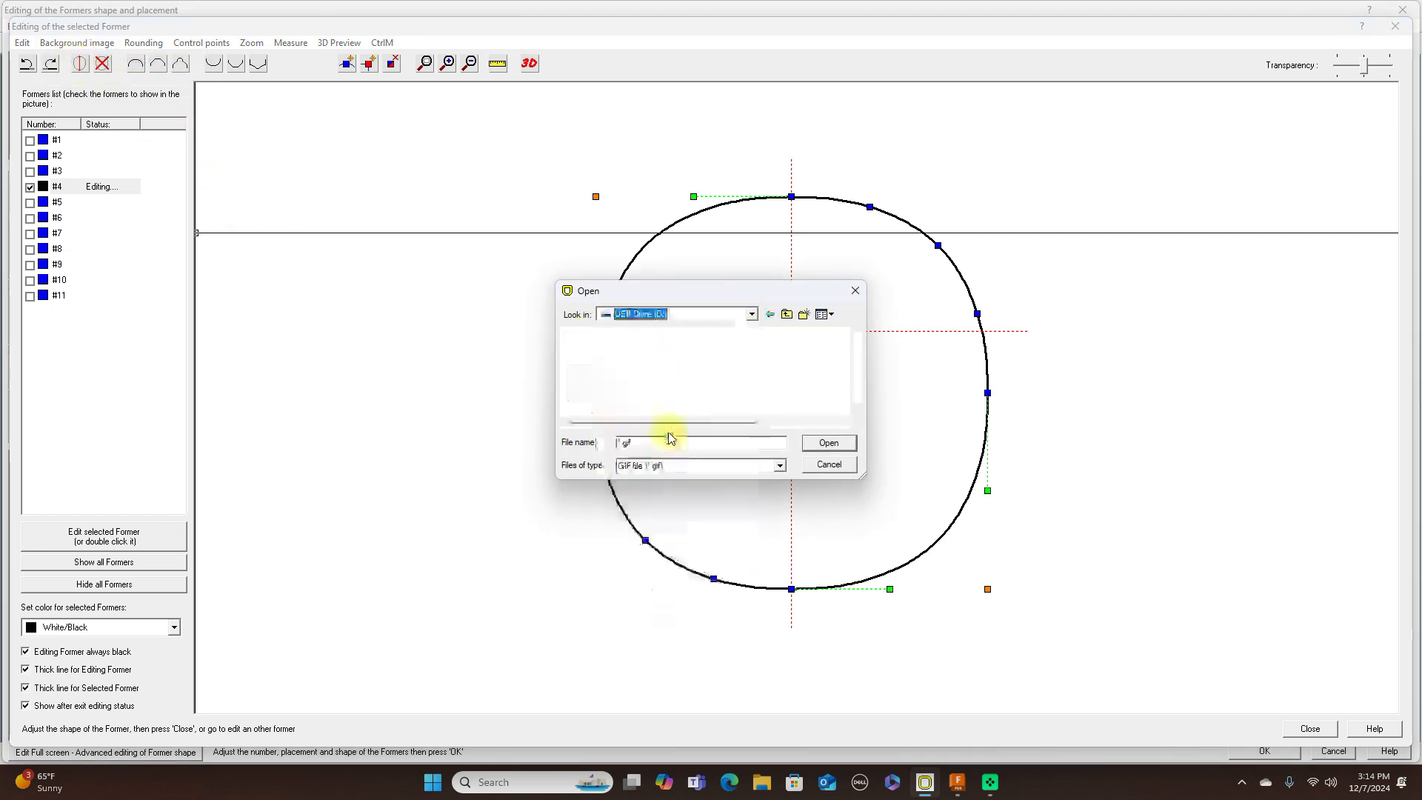
pyautogui.click(781, 466)
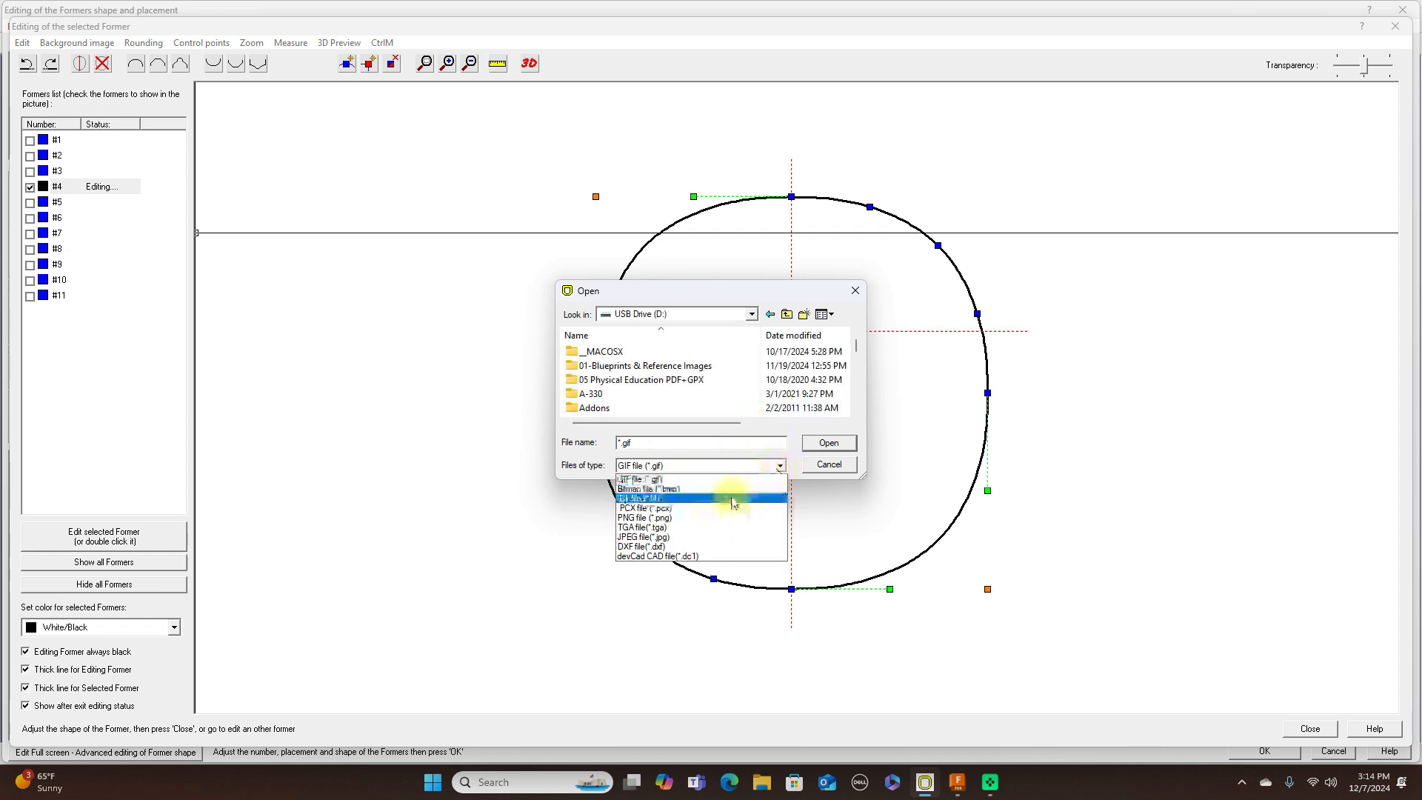
pyautogui.click(648, 537)
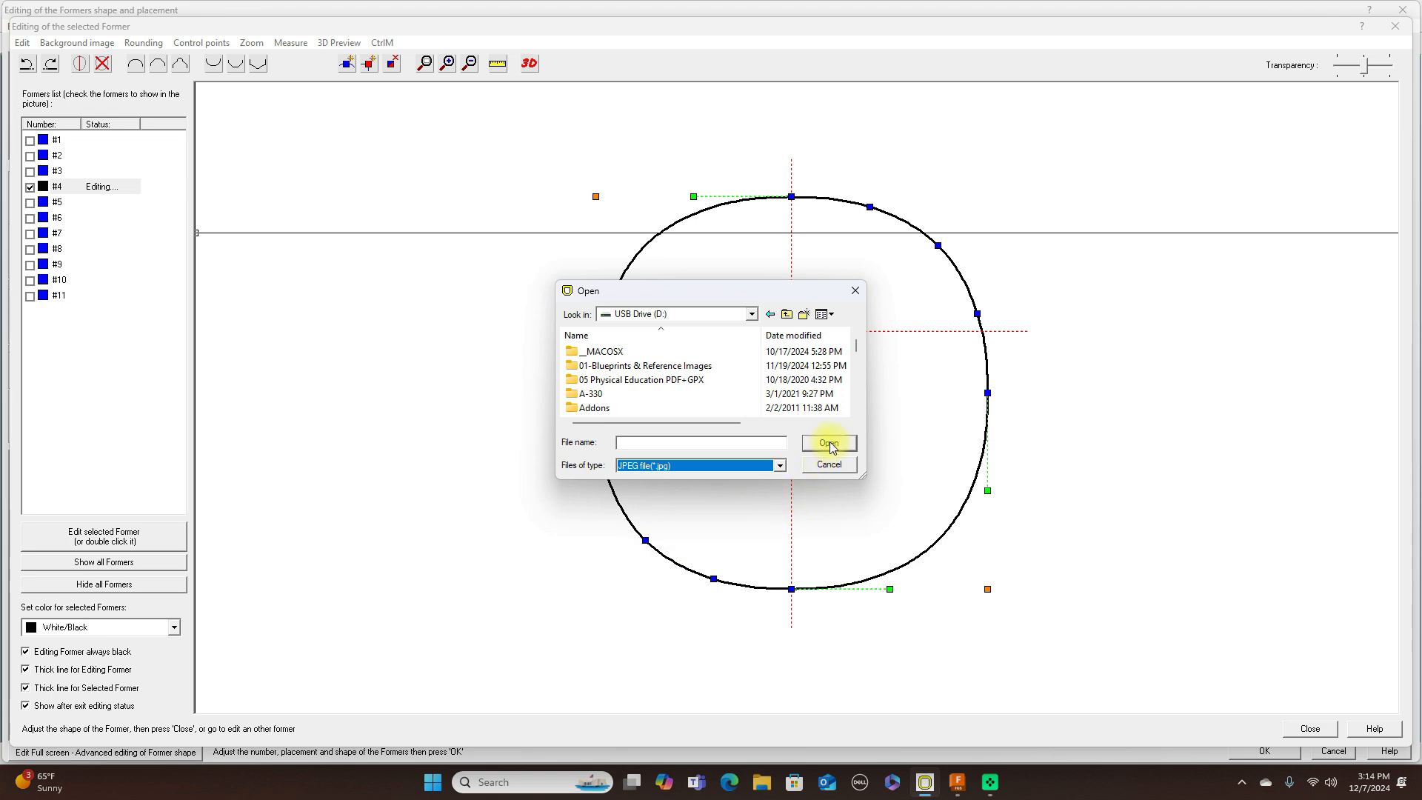
pyautogui.scroll(-10, 740, 385)
pyautogui.scroll(-10, 745, 389)
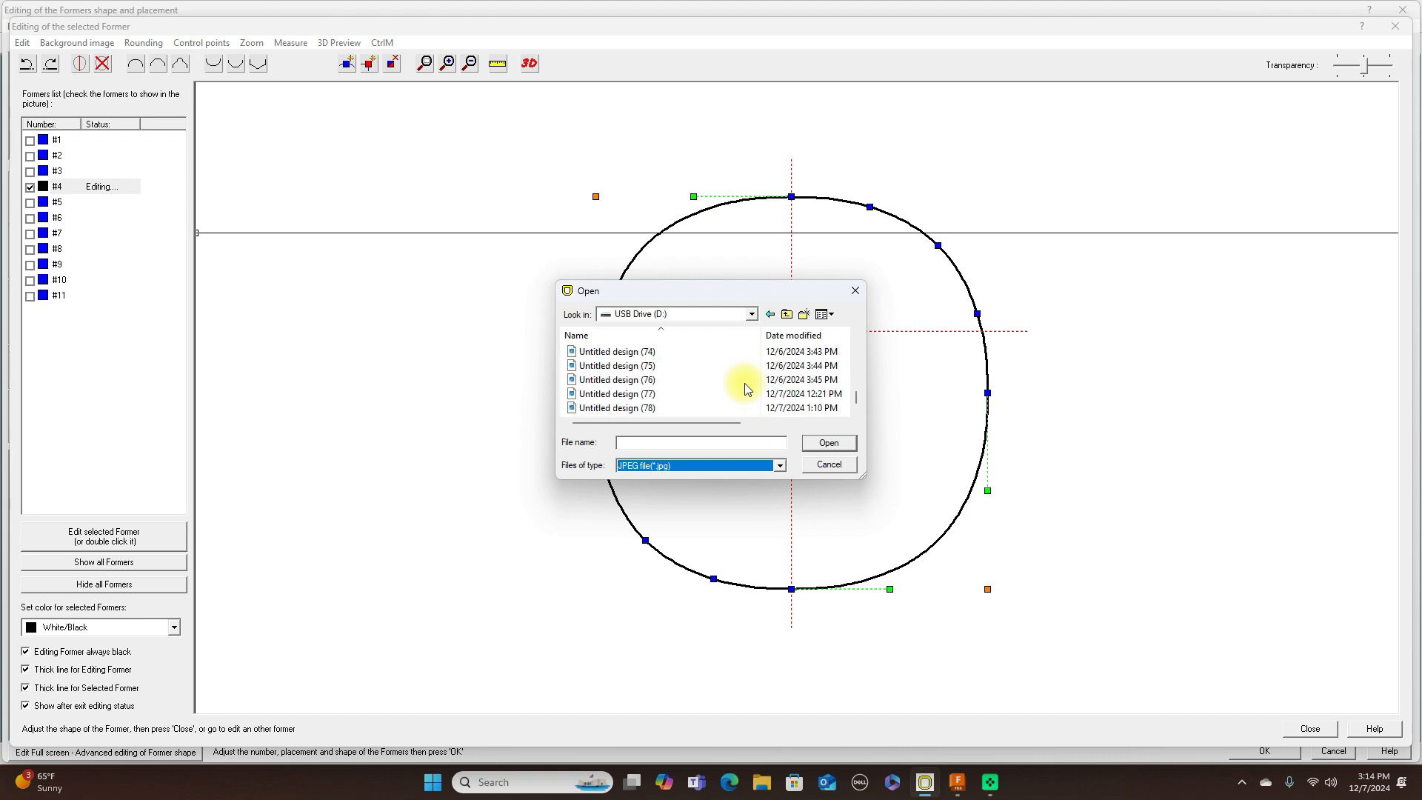
pyautogui.click(815, 393)
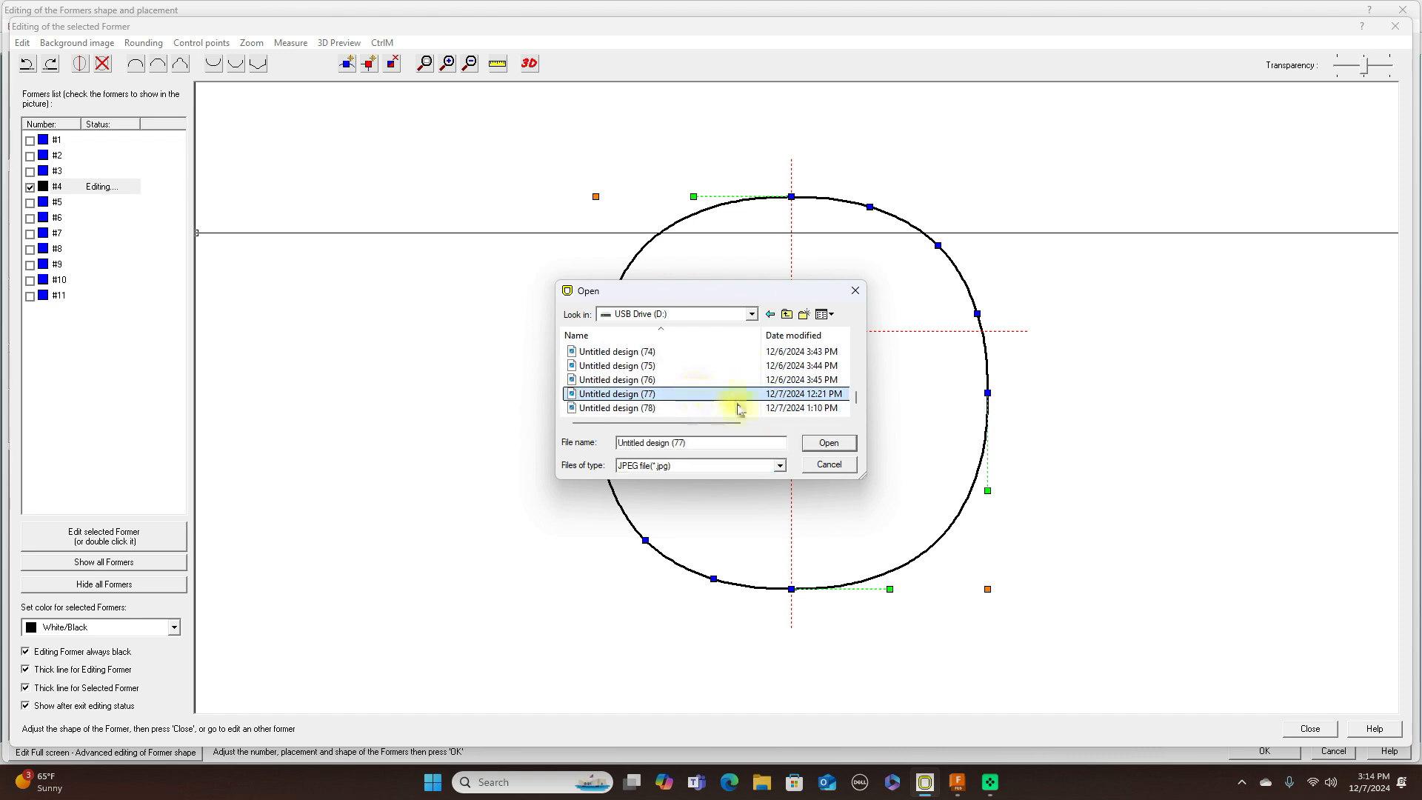
pyautogui.click(837, 445)
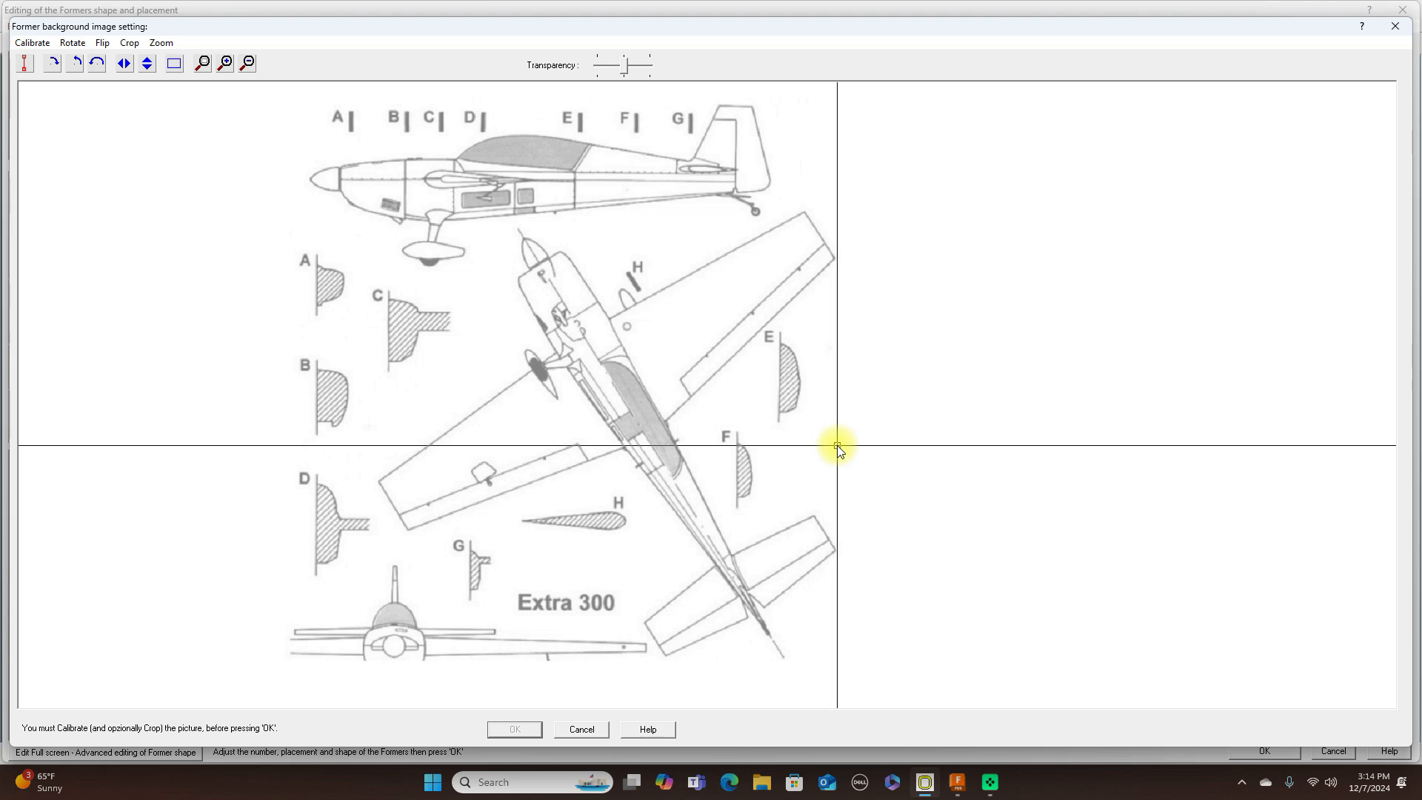
# Step: Calibrate the background image by marking section B's upper and lower points on its vertical axis
pyautogui.click(330, 395)
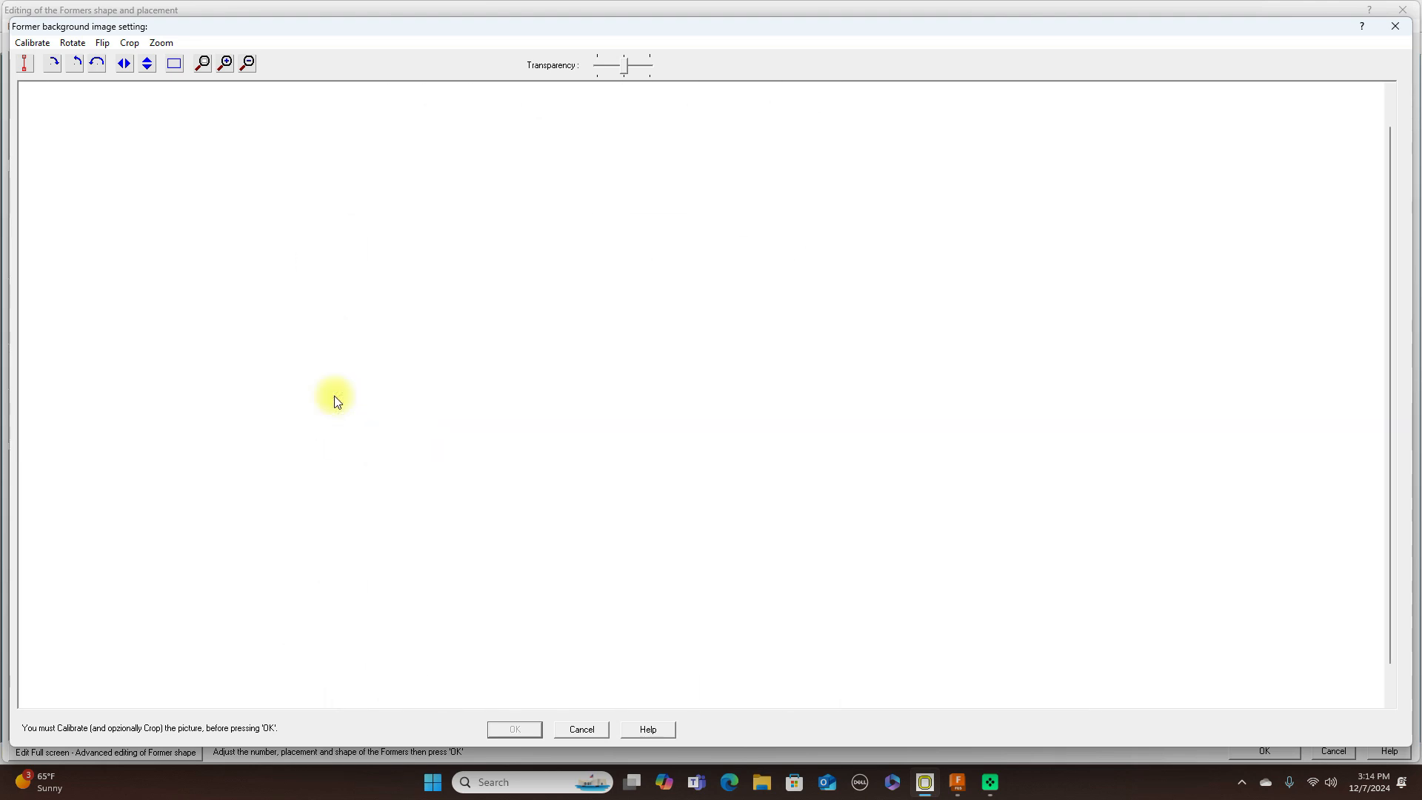
pyautogui.click(334, 395)
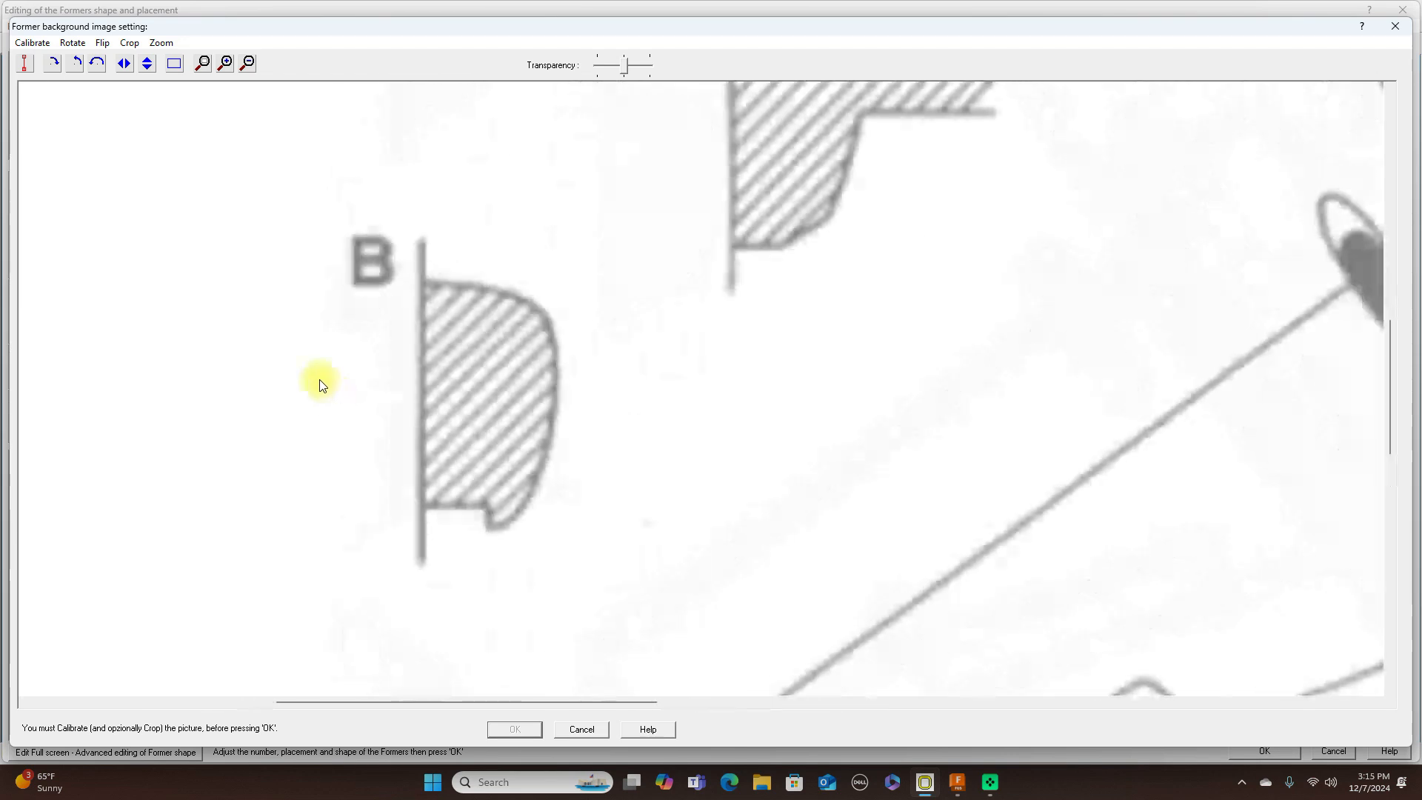
pyautogui.click(30, 66)
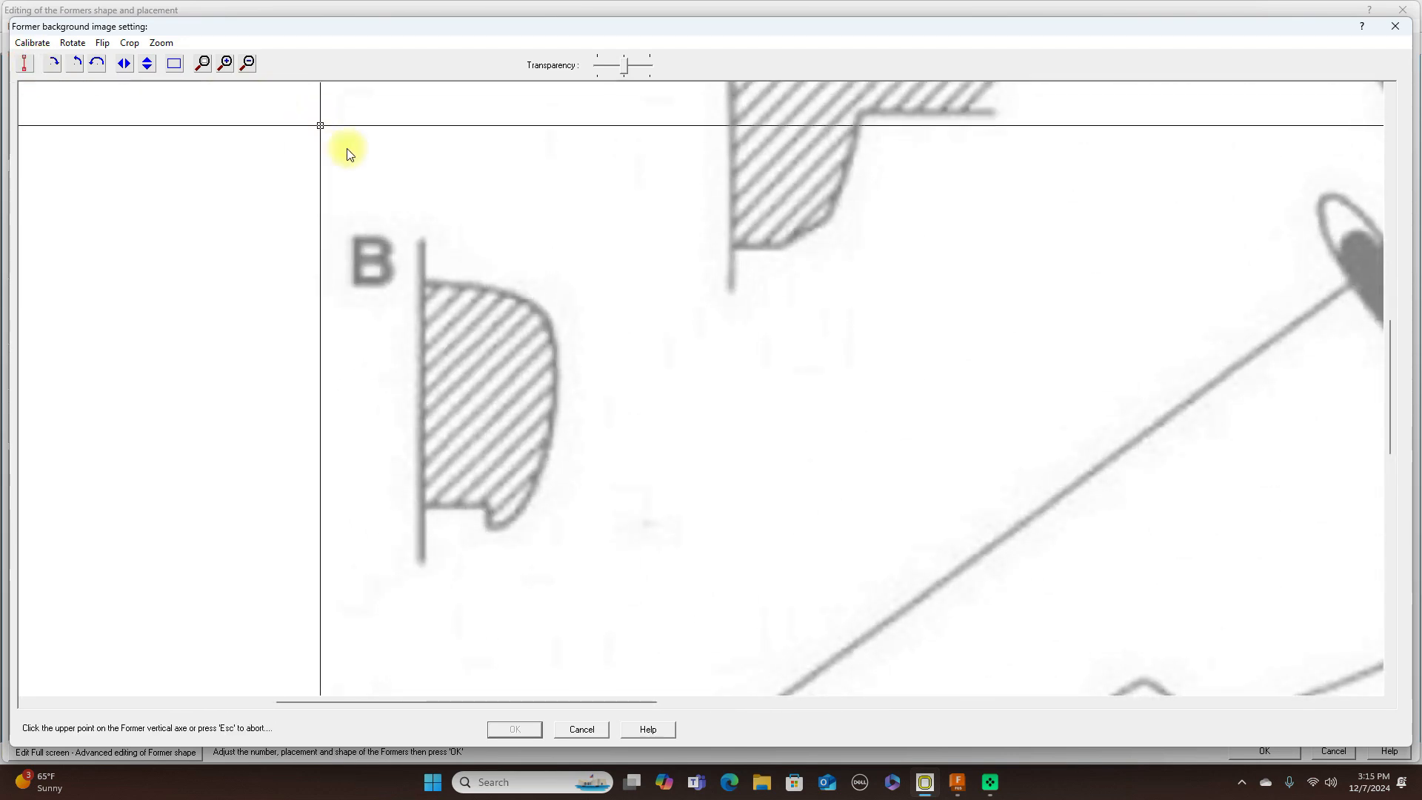
pyautogui.click(420, 281)
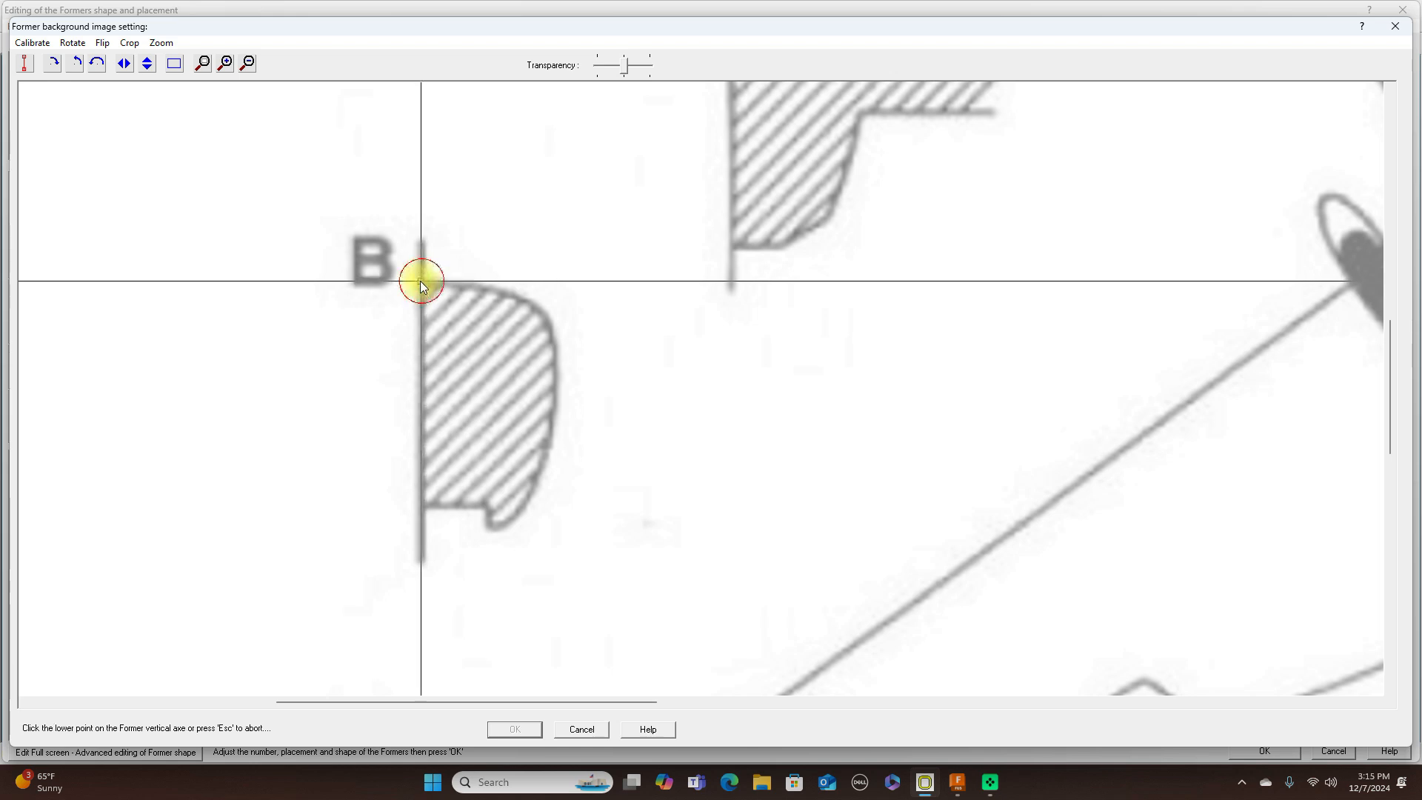
pyautogui.click(421, 533)
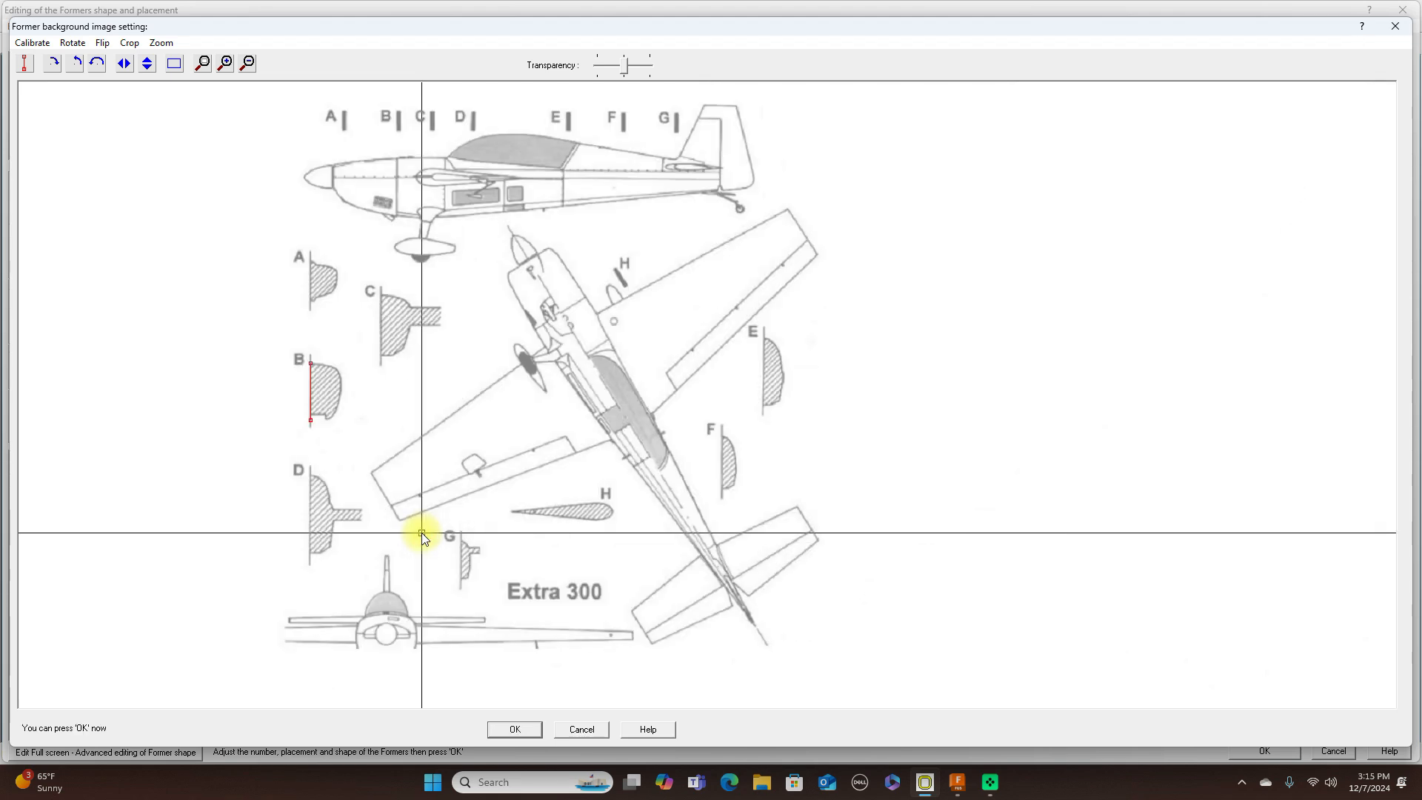
# Step: Crop the background image tightly around section B and accept it for former #4
pyautogui.scroll(3, 394, 362)
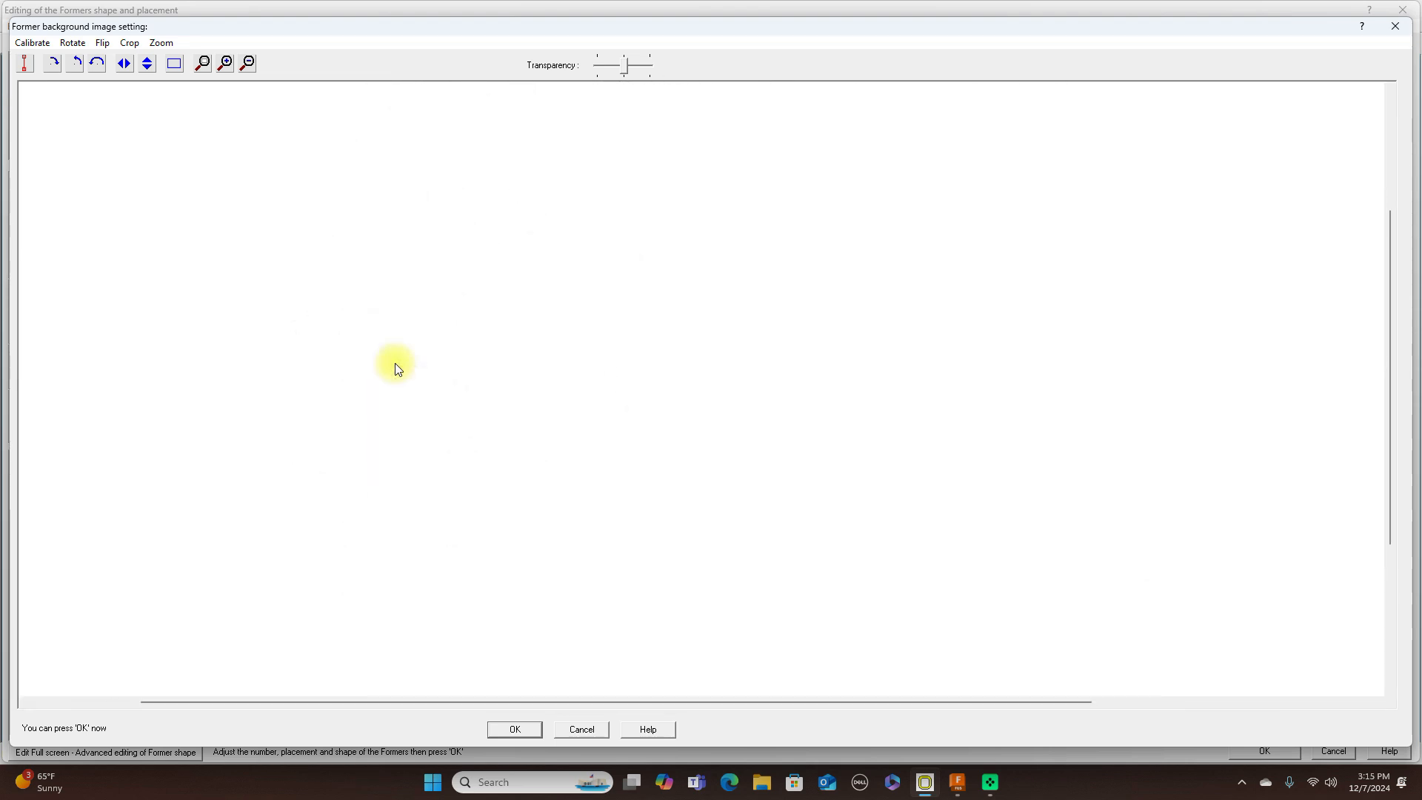
pyautogui.scroll(2, 395, 365)
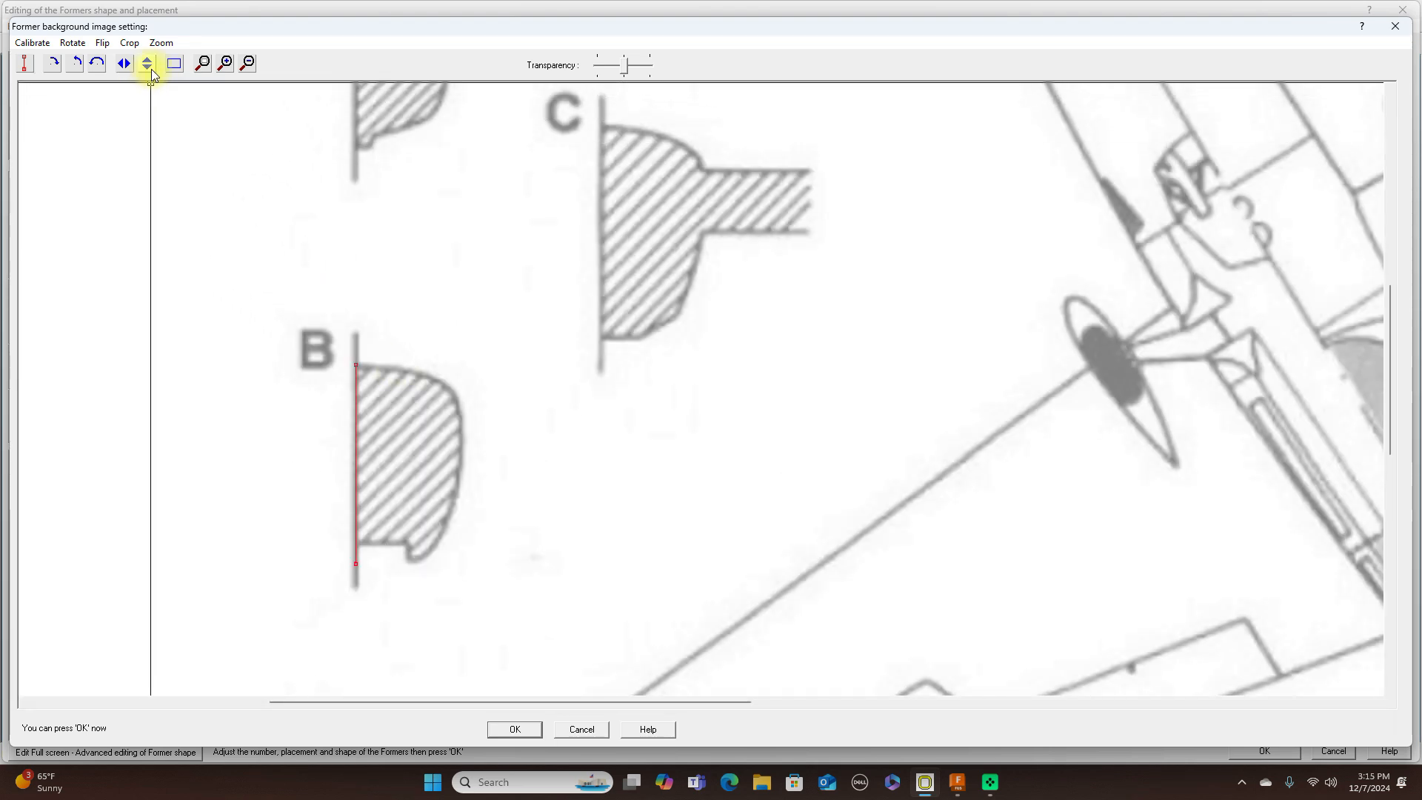
pyautogui.click(175, 63)
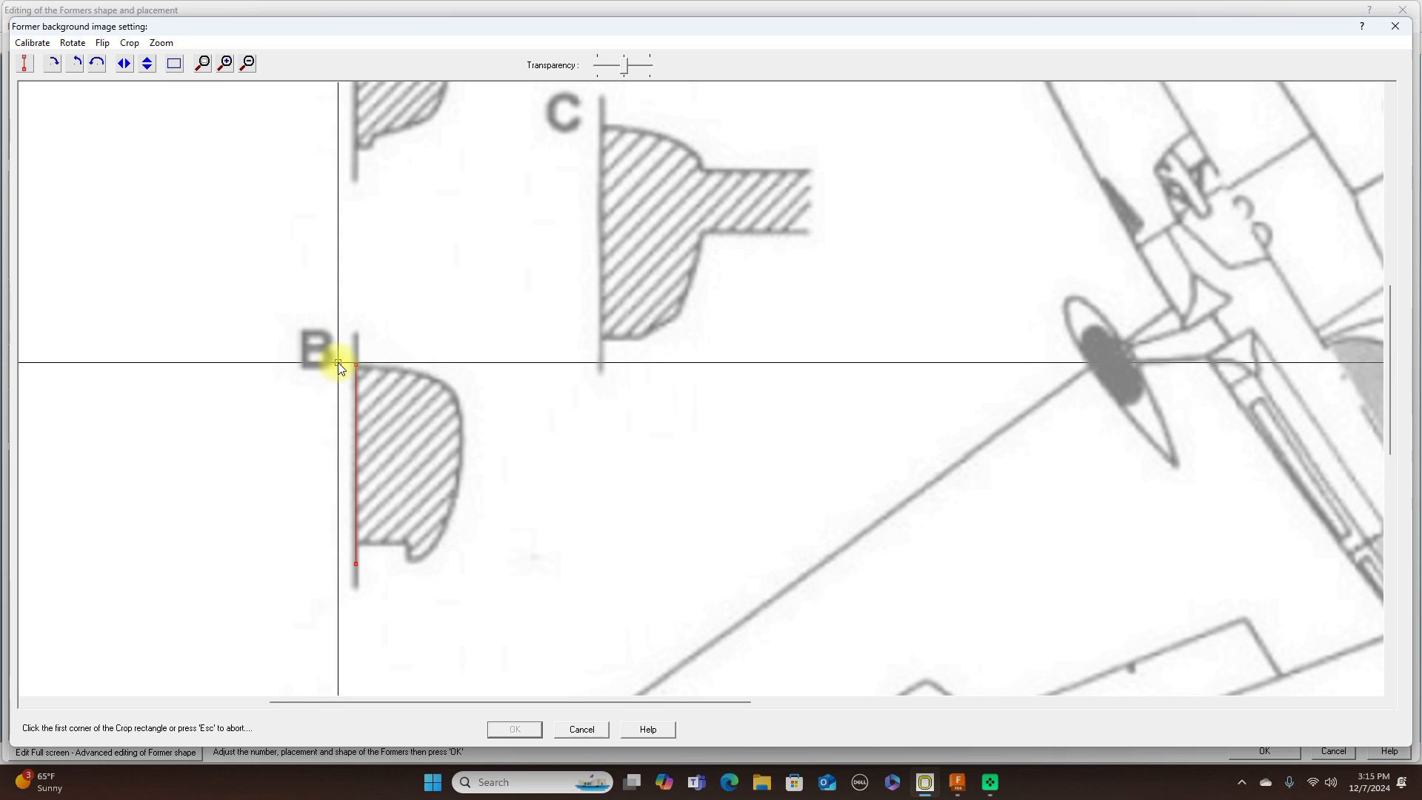
pyautogui.click(346, 363)
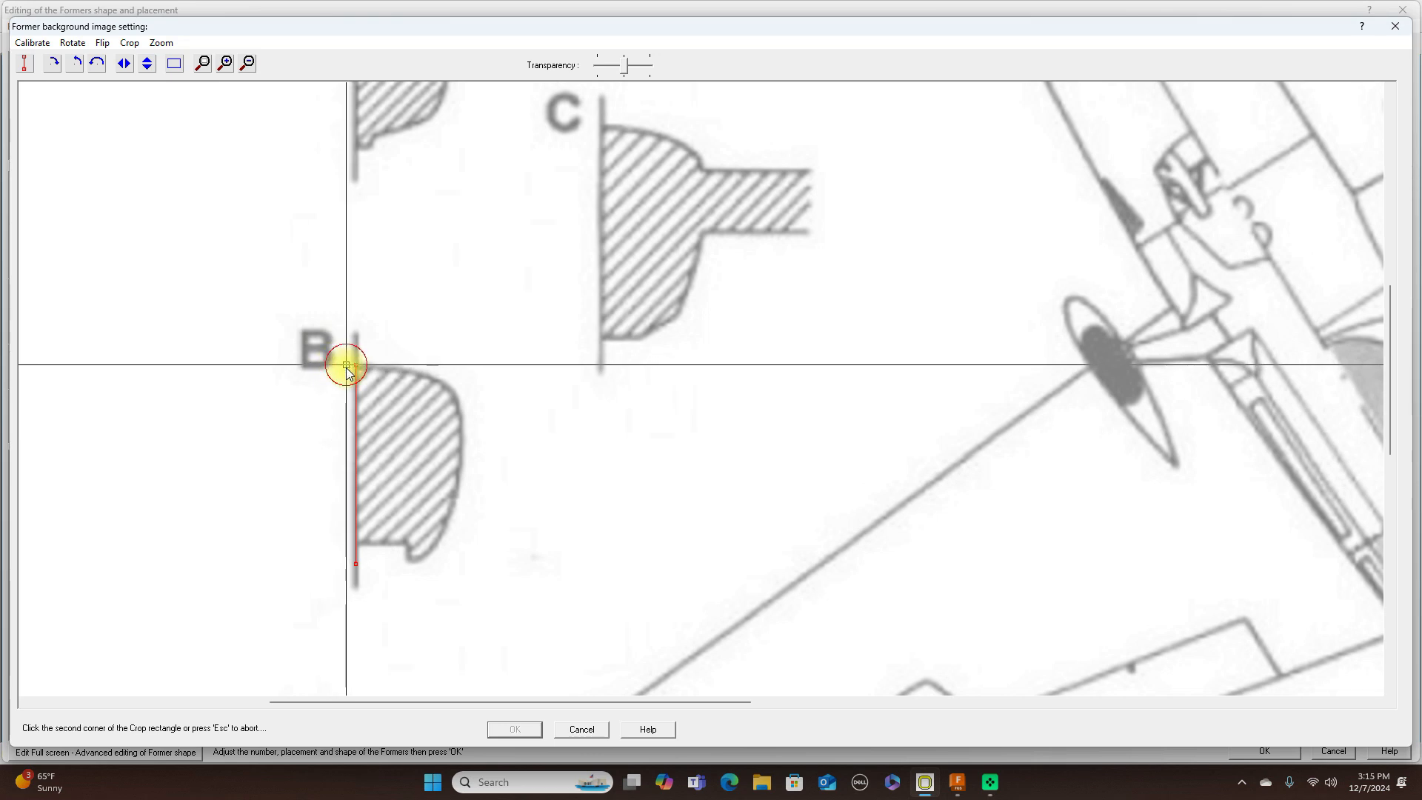
pyautogui.click(467, 564)
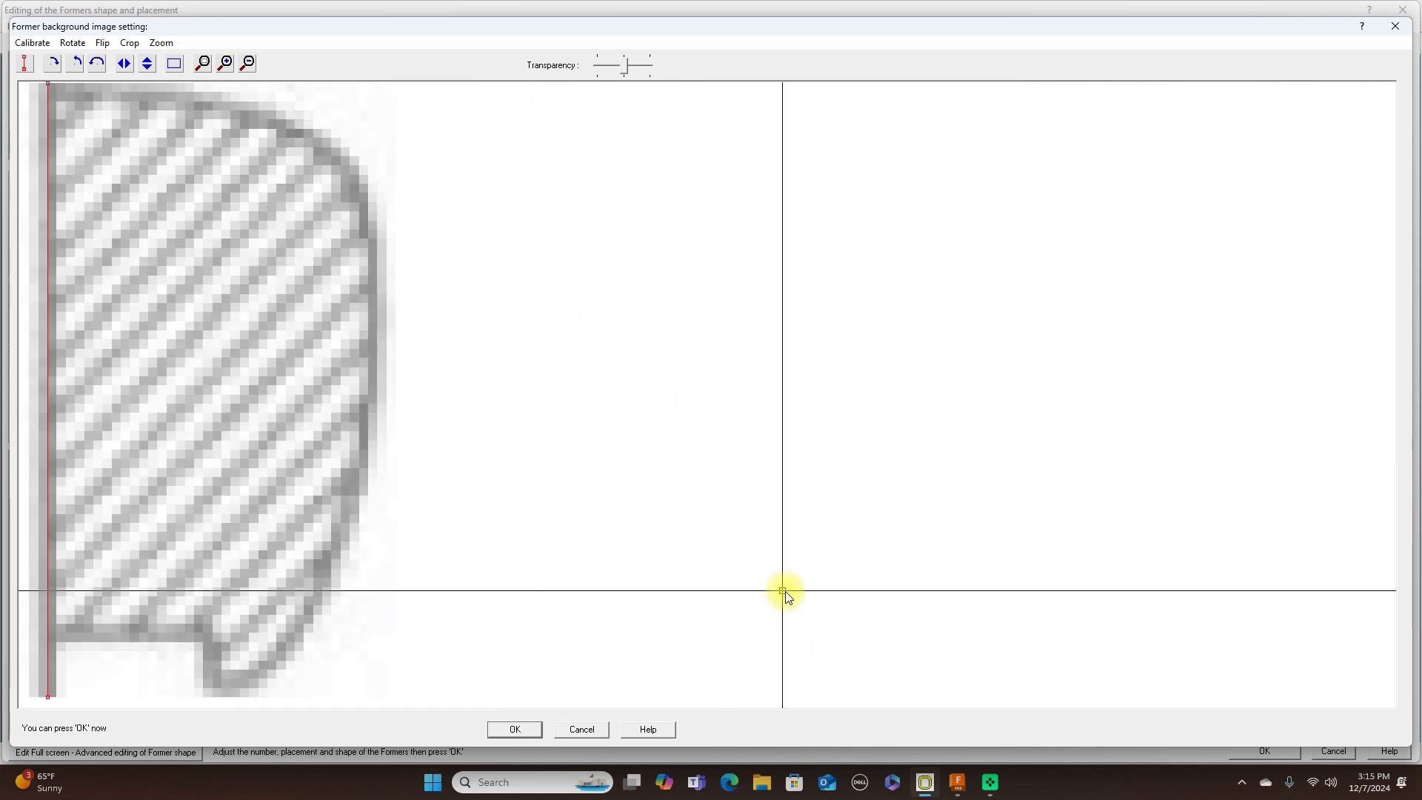
pyautogui.click(516, 729)
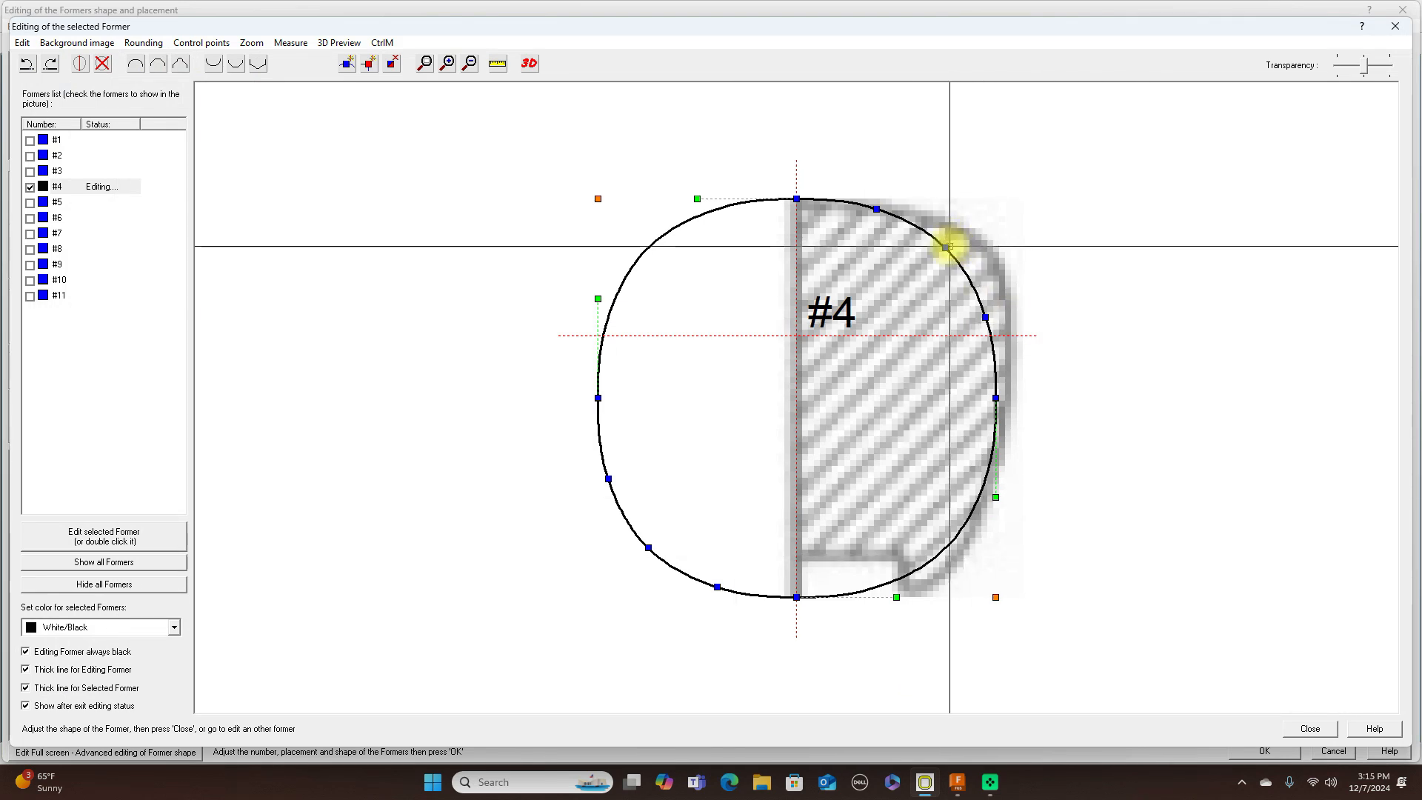
# Step: Reshape former #4's upper curve by moving its upper control points outward toward section B's rounded shoulder
pyautogui.moveTo(945, 247); pyautogui.dragTo(980, 240)
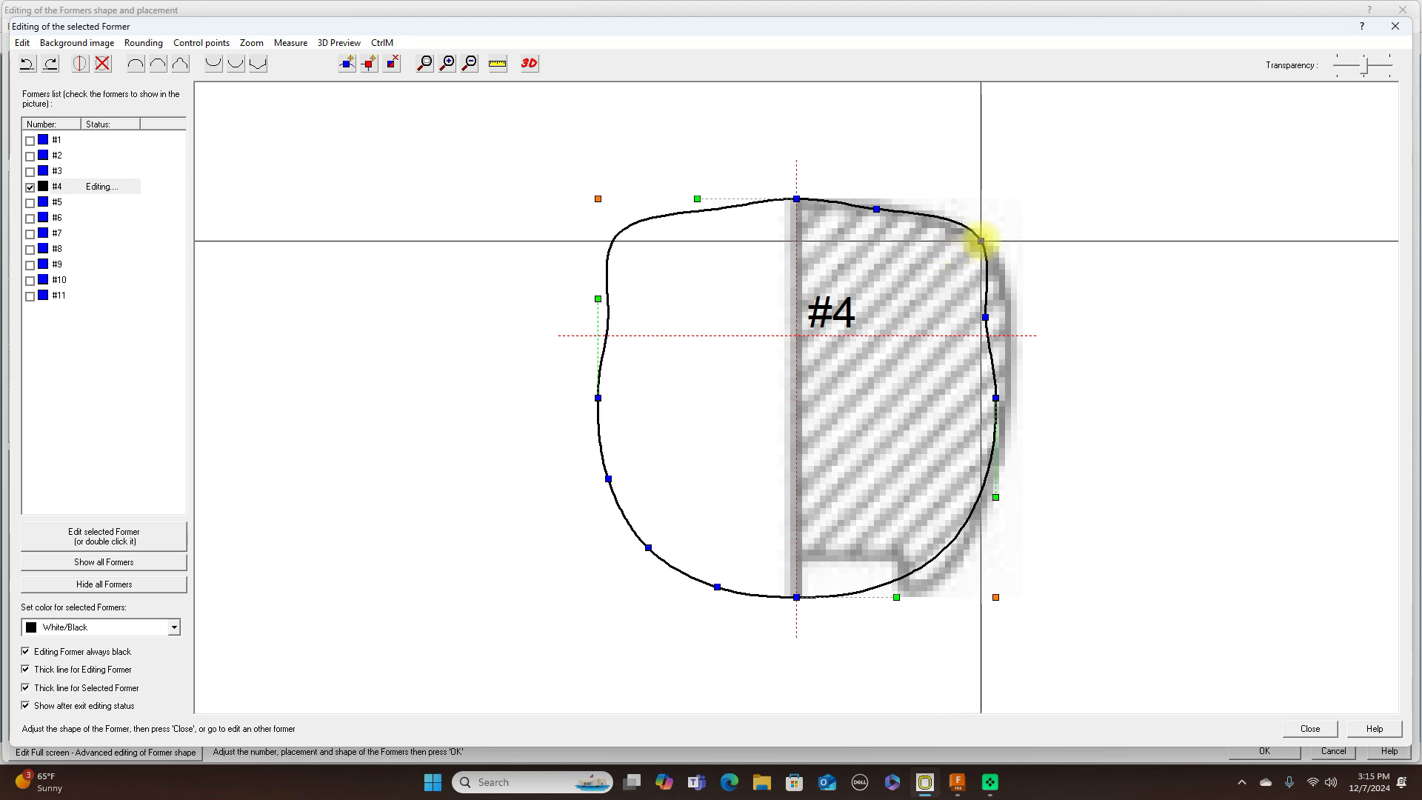
pyautogui.moveTo(980, 241); pyautogui.dragTo(969, 242)
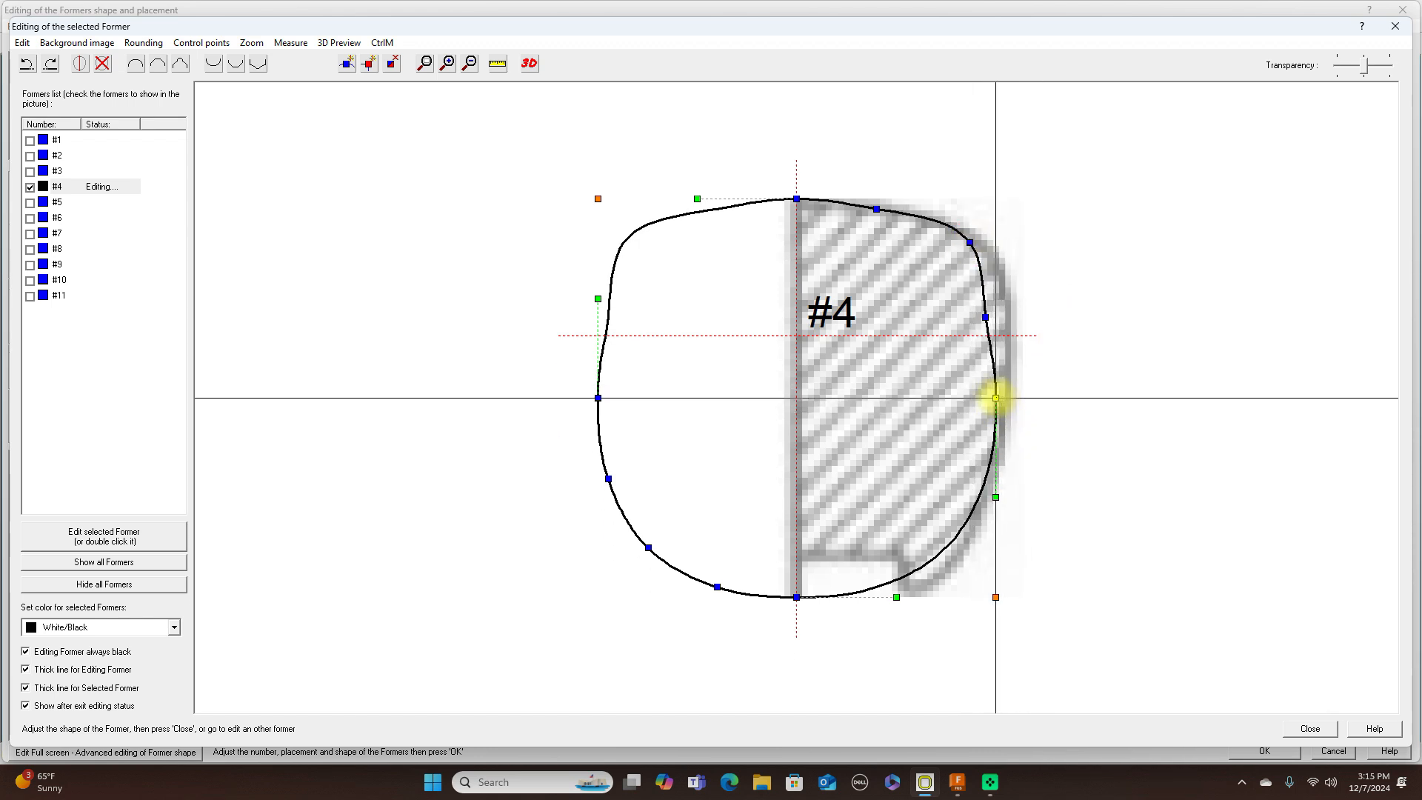
pyautogui.click(996, 398)
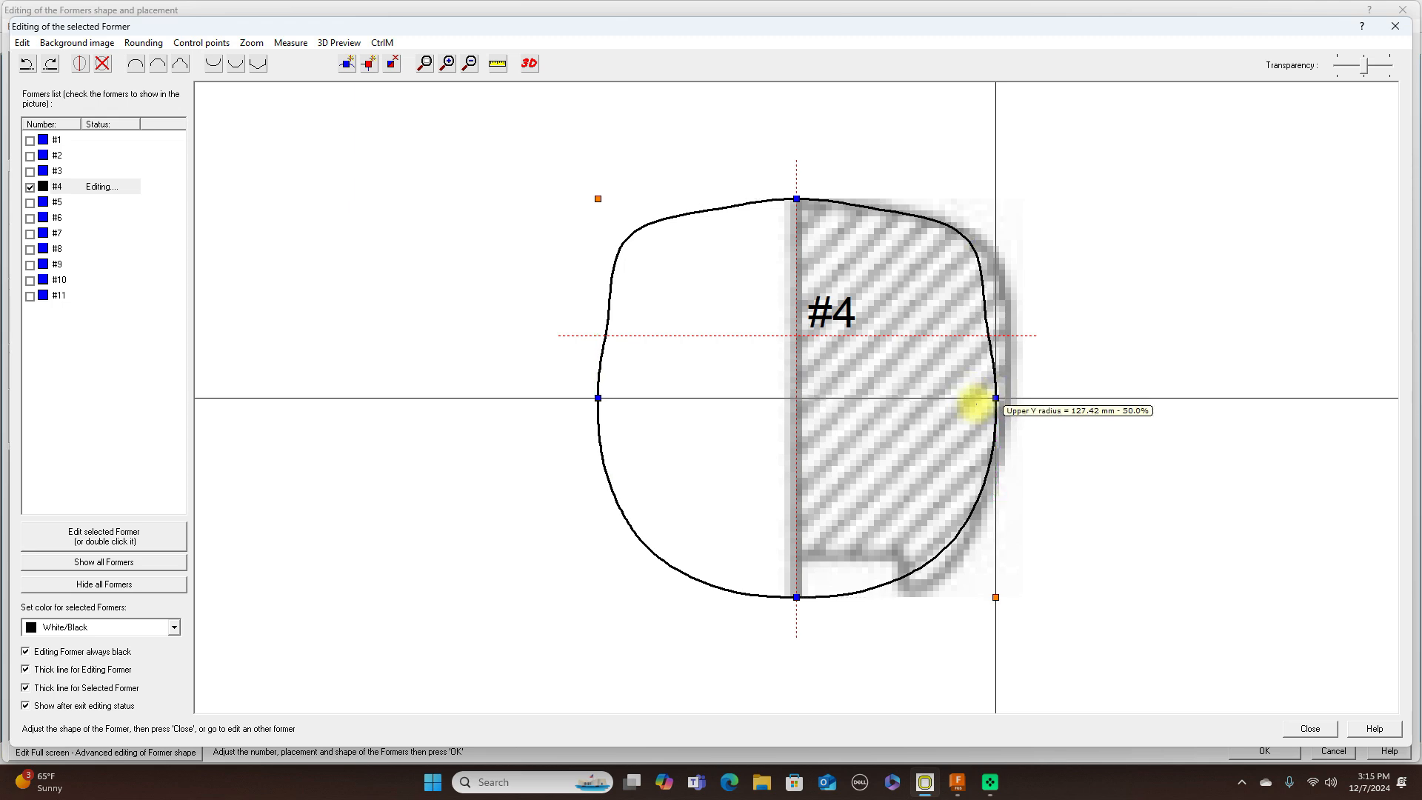
pyautogui.moveTo(977, 401); pyautogui.dragTo(976, 398)
pyautogui.moveTo(985, 317); pyautogui.dragTo(996, 317)
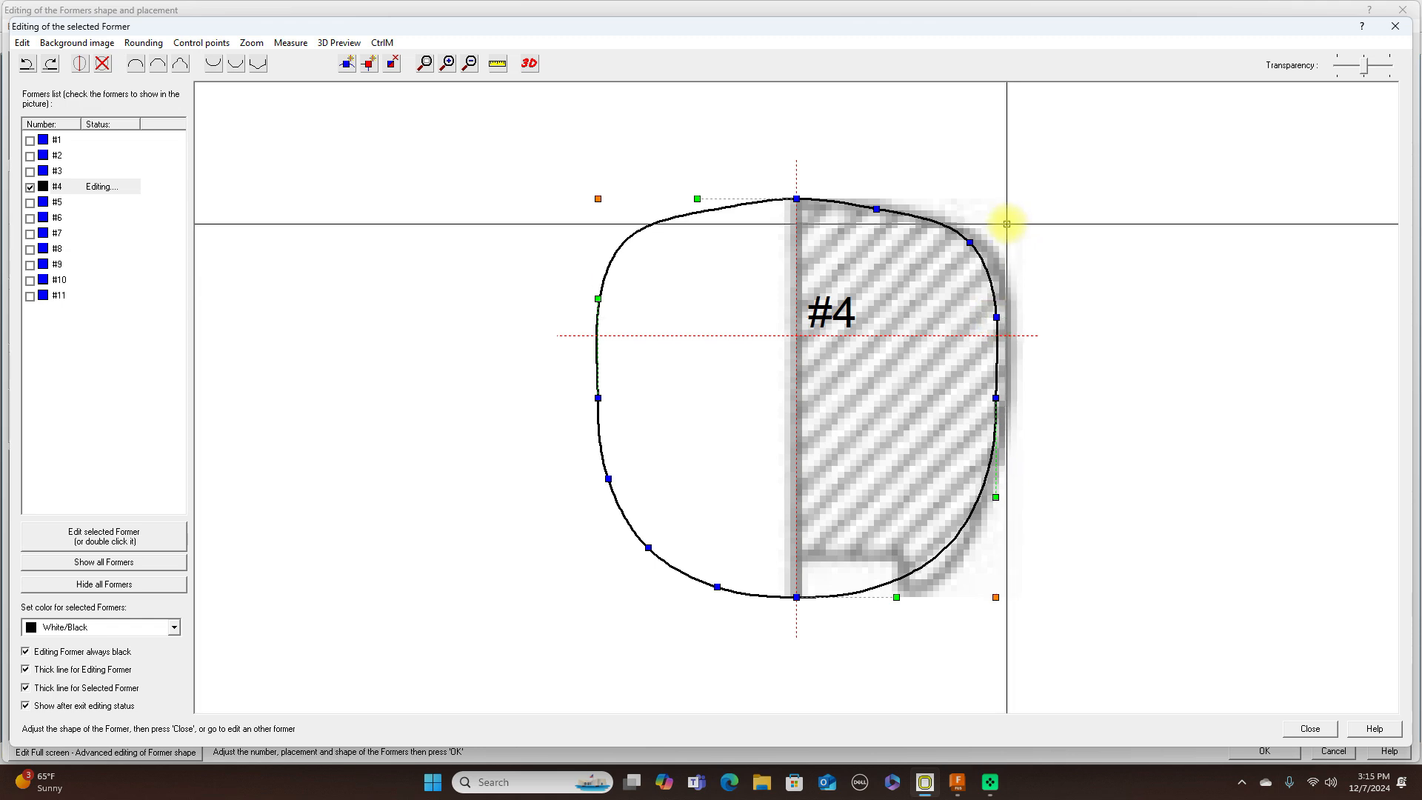
pyautogui.click(875, 209)
pyautogui.moveTo(876, 209); pyautogui.dragTo(888, 204)
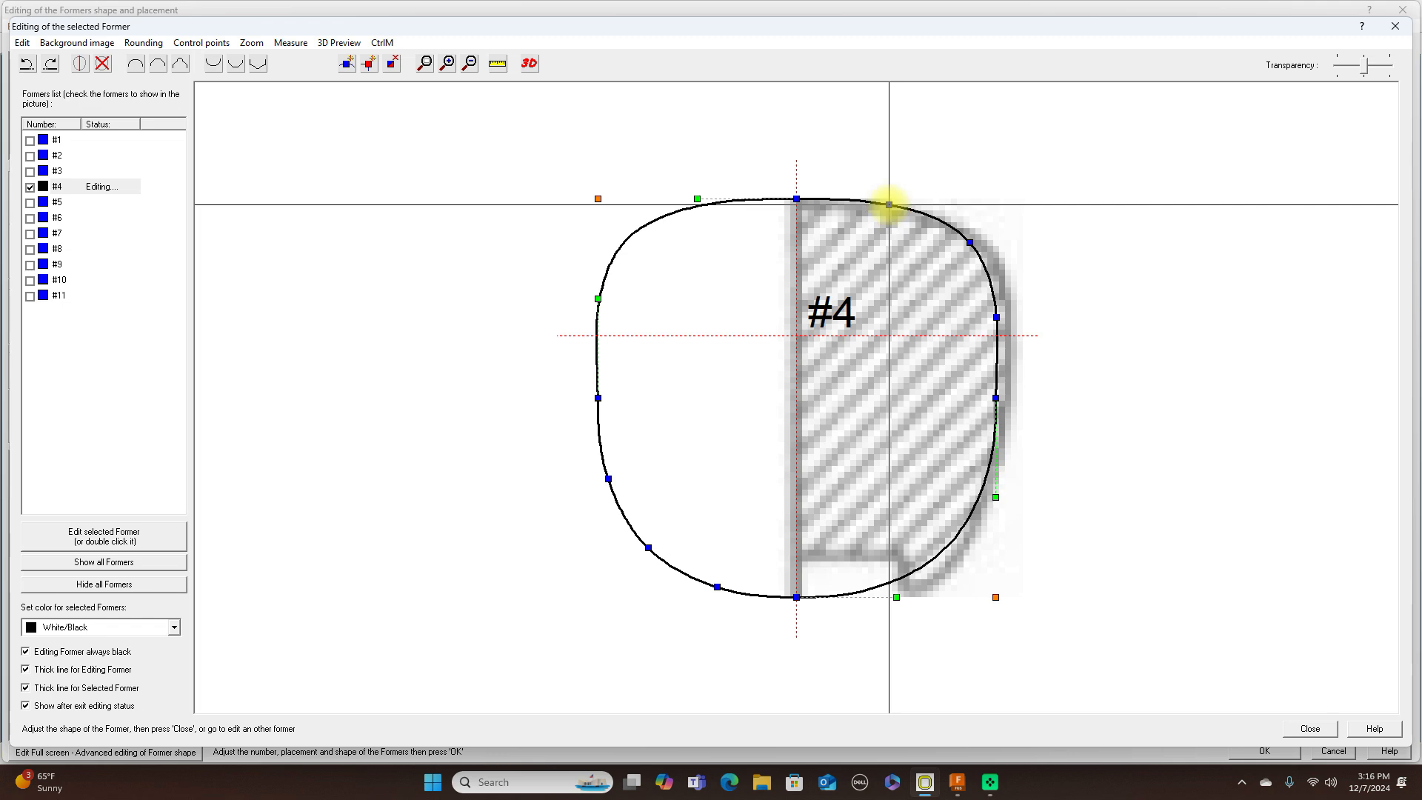
pyautogui.click(970, 244)
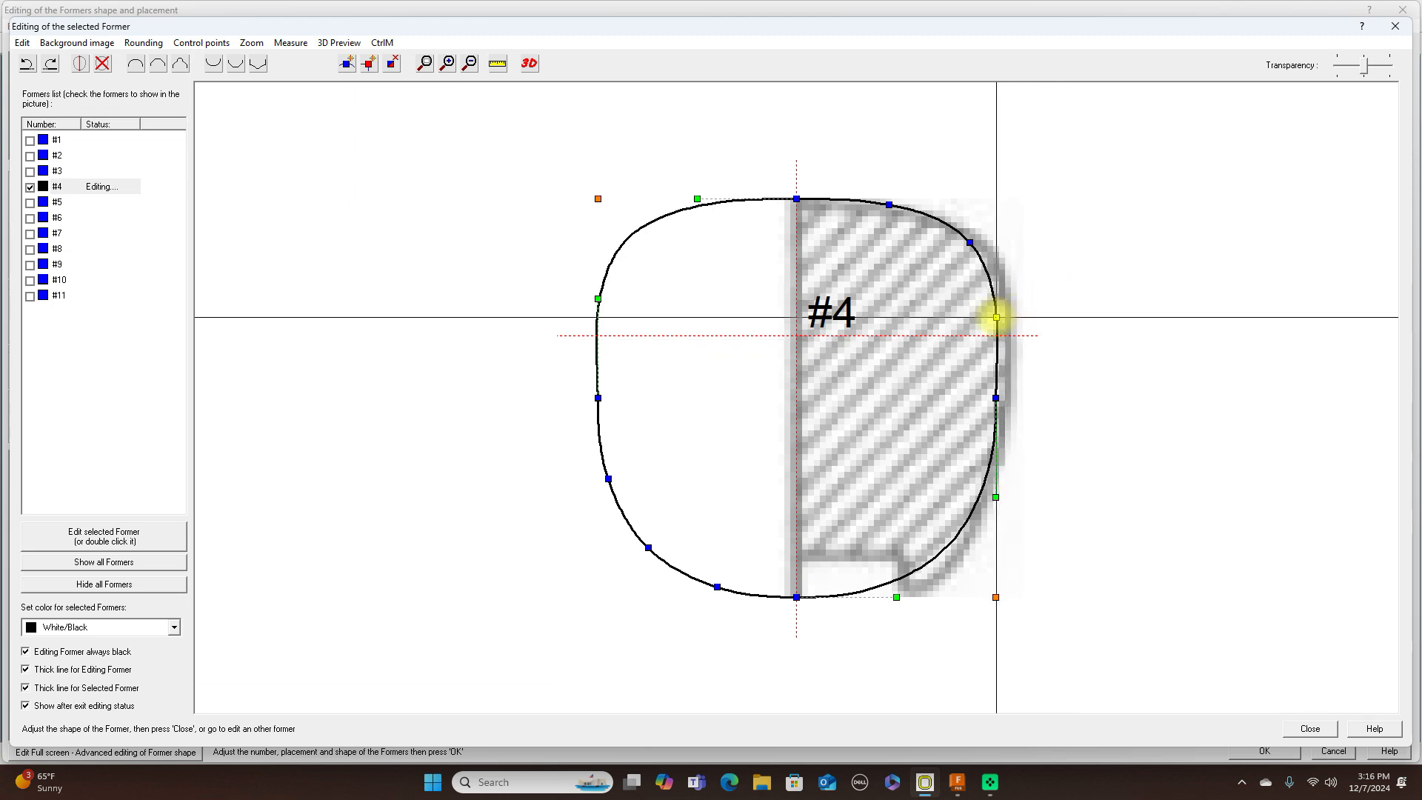
pyautogui.moveTo(996, 317); pyautogui.dragTo(994, 317)
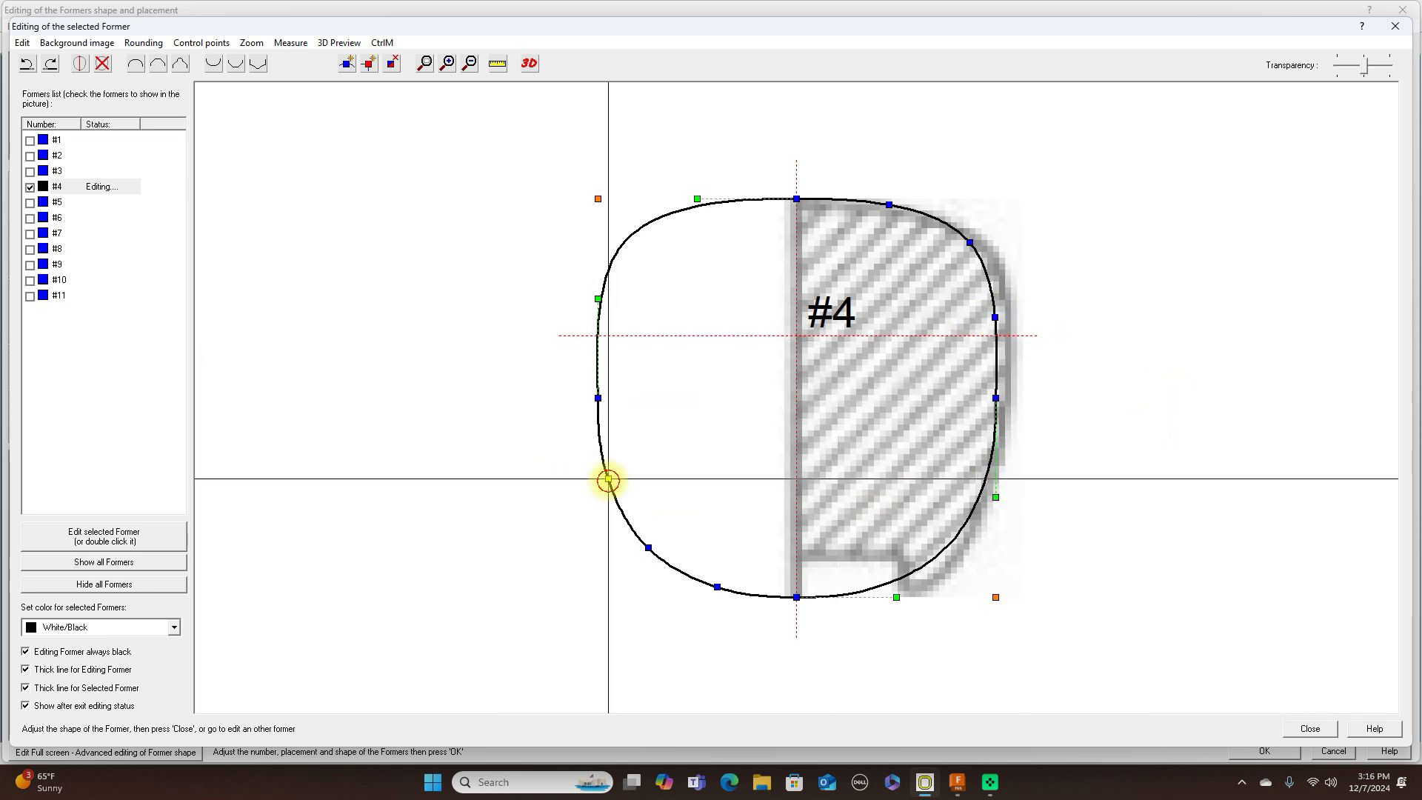
# Step: Nudge former #4's uppermost lower-curve control point slightly inward, close the former editor and apply the shape
pyautogui.moveTo(608, 479); pyautogui.dragTo(611, 481)
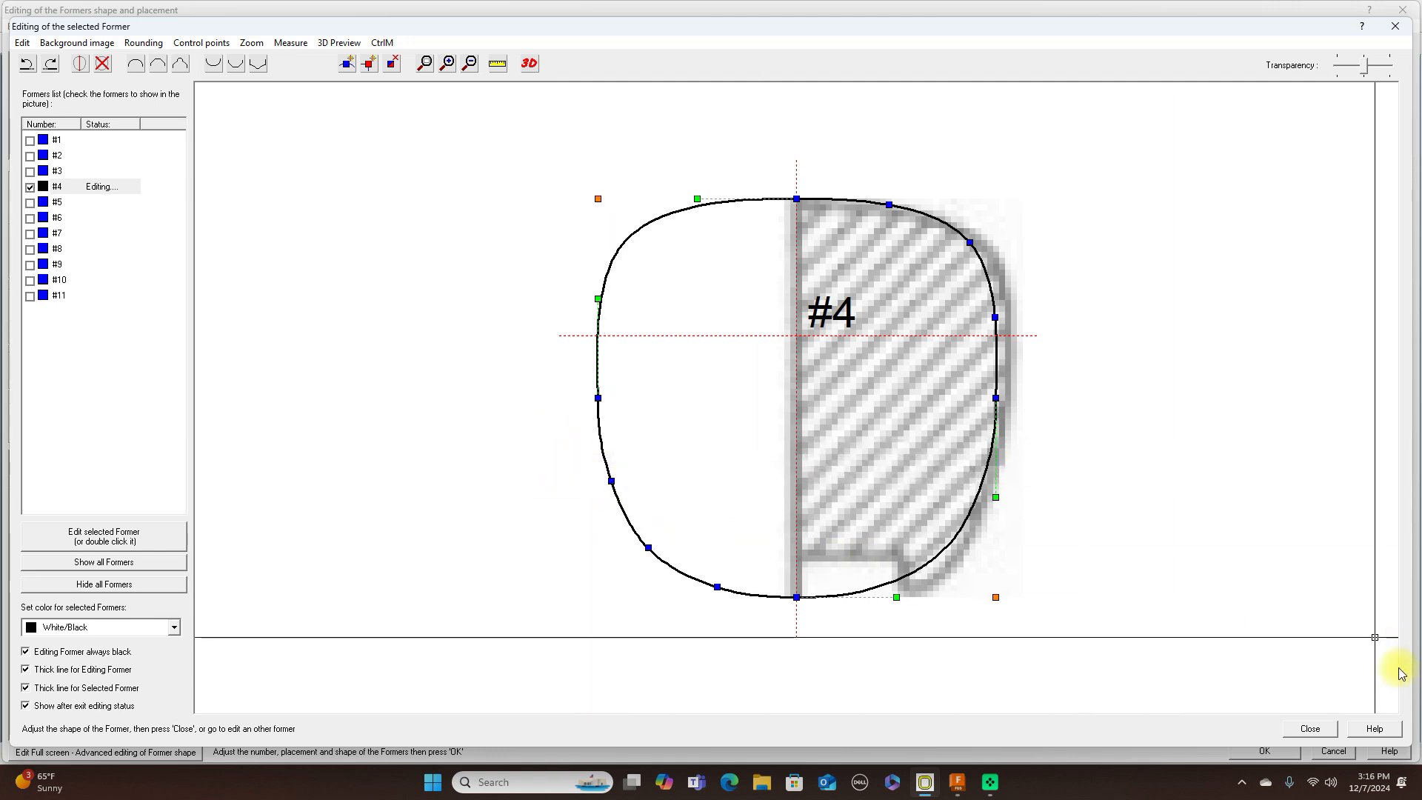
pyautogui.click(1317, 730)
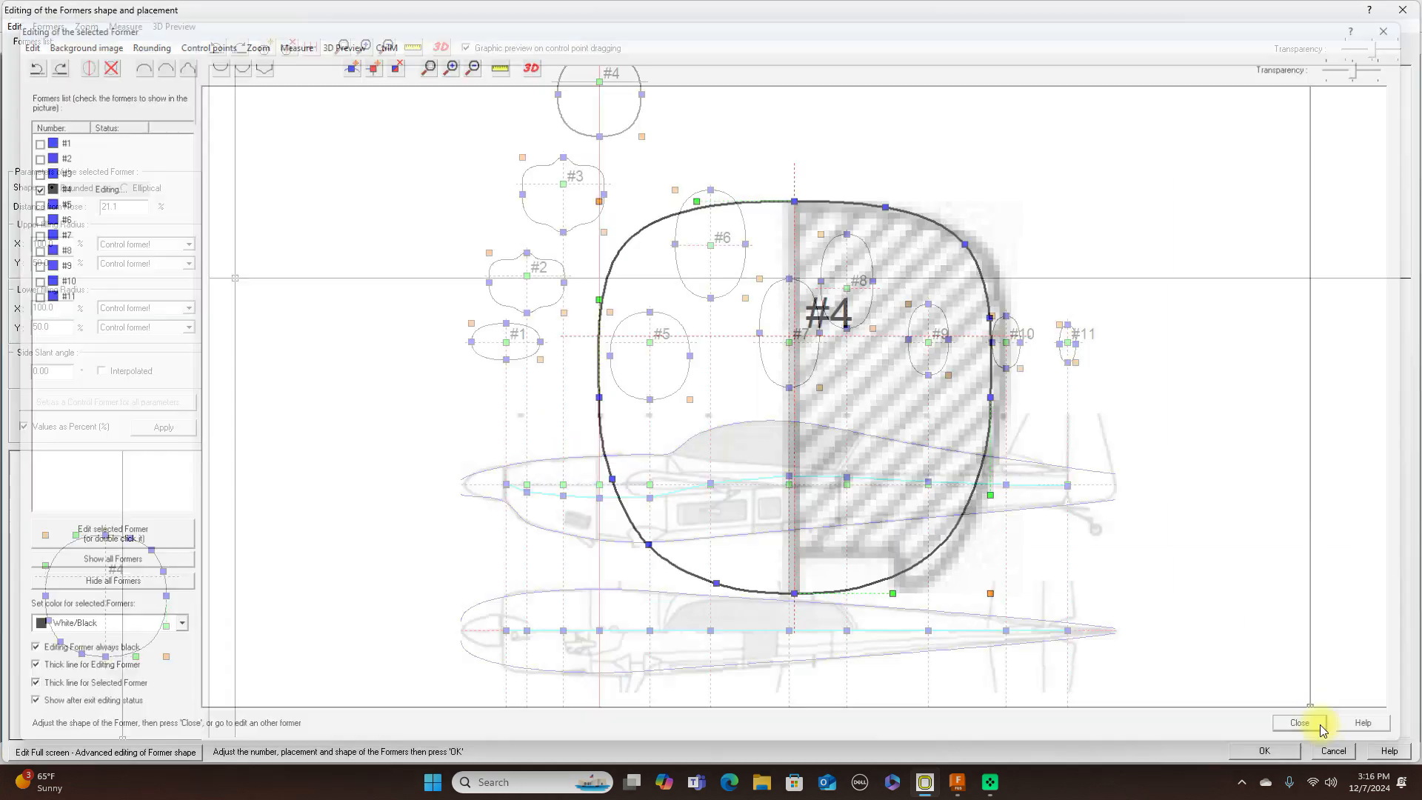
pyautogui.click(169, 429)
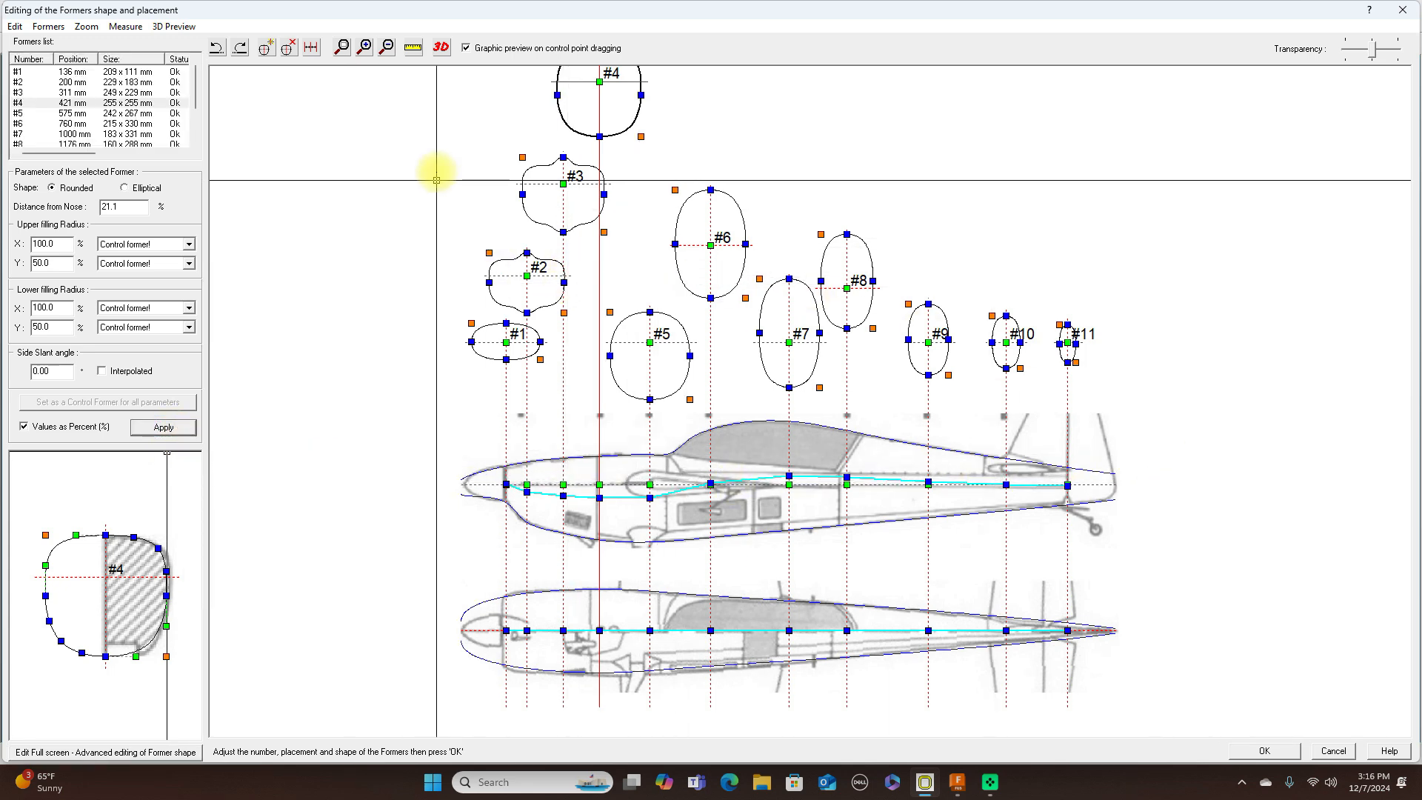
# Step: Inspect the fuselage in the 3D preview from the nose round to the side, and close the preview
pyautogui.click(442, 49)
pyautogui.moveTo(1197, 417); pyautogui.dragTo(1002, 522)
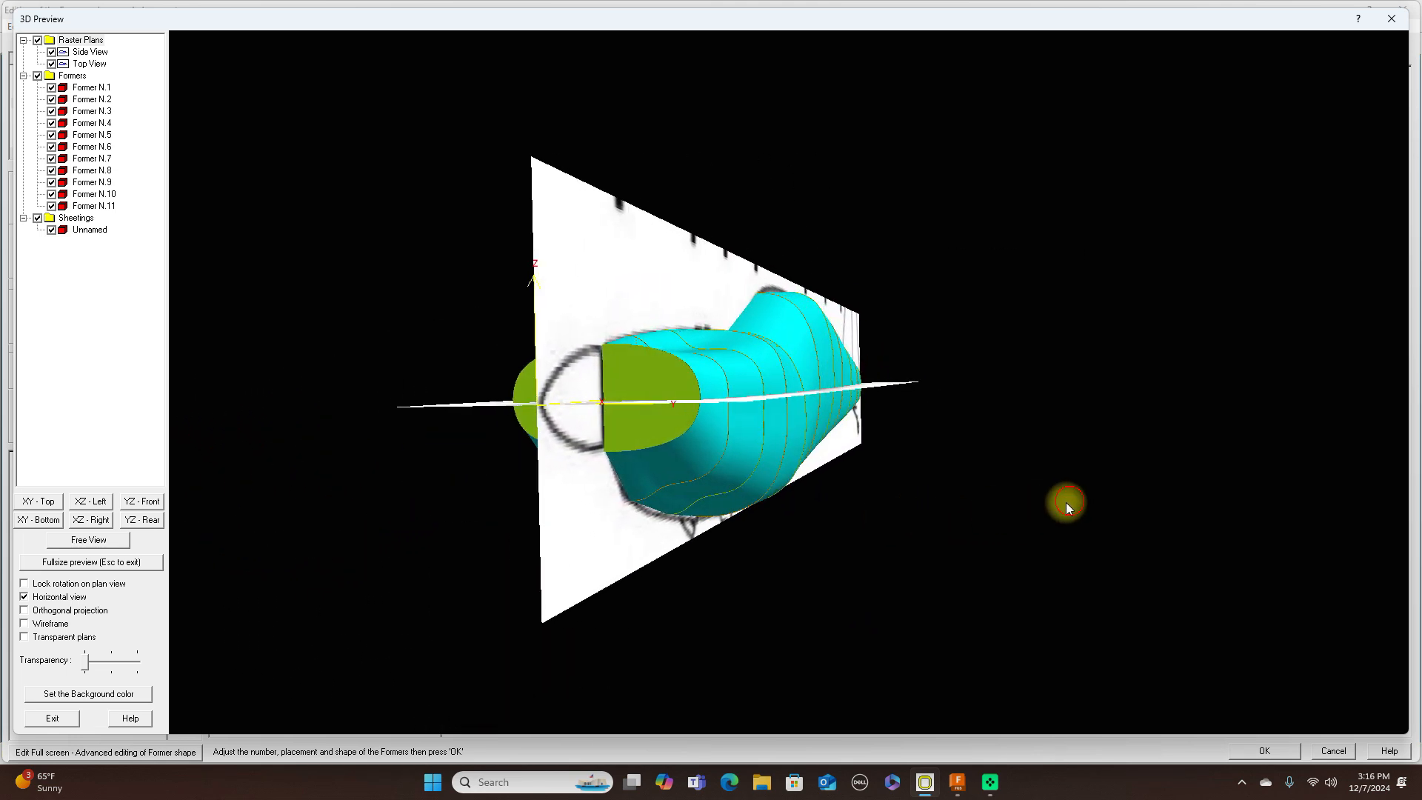
pyautogui.moveTo(1066, 501); pyautogui.dragTo(723, 514)
pyautogui.moveTo(868, 528); pyautogui.dragTo(619, 526)
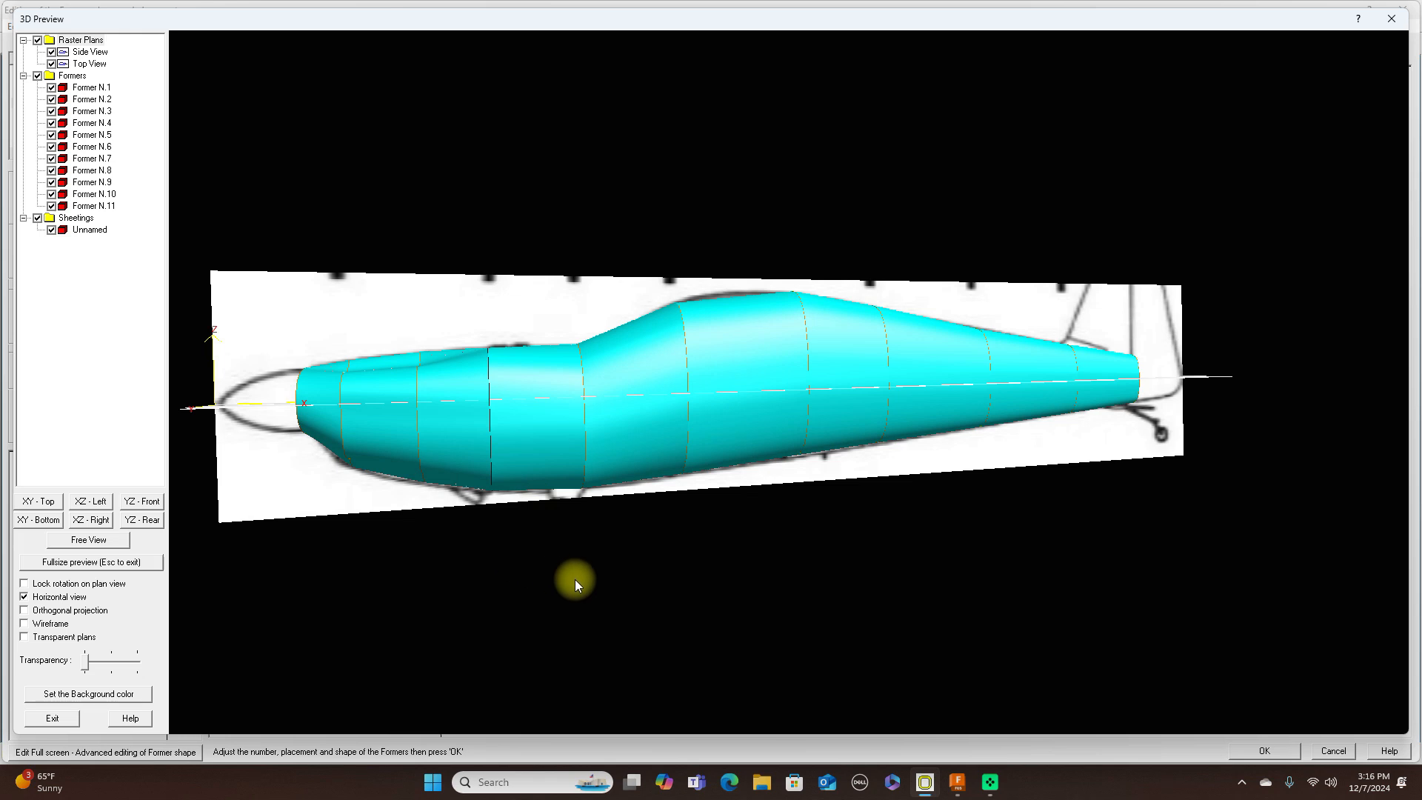
pyautogui.click(1390, 23)
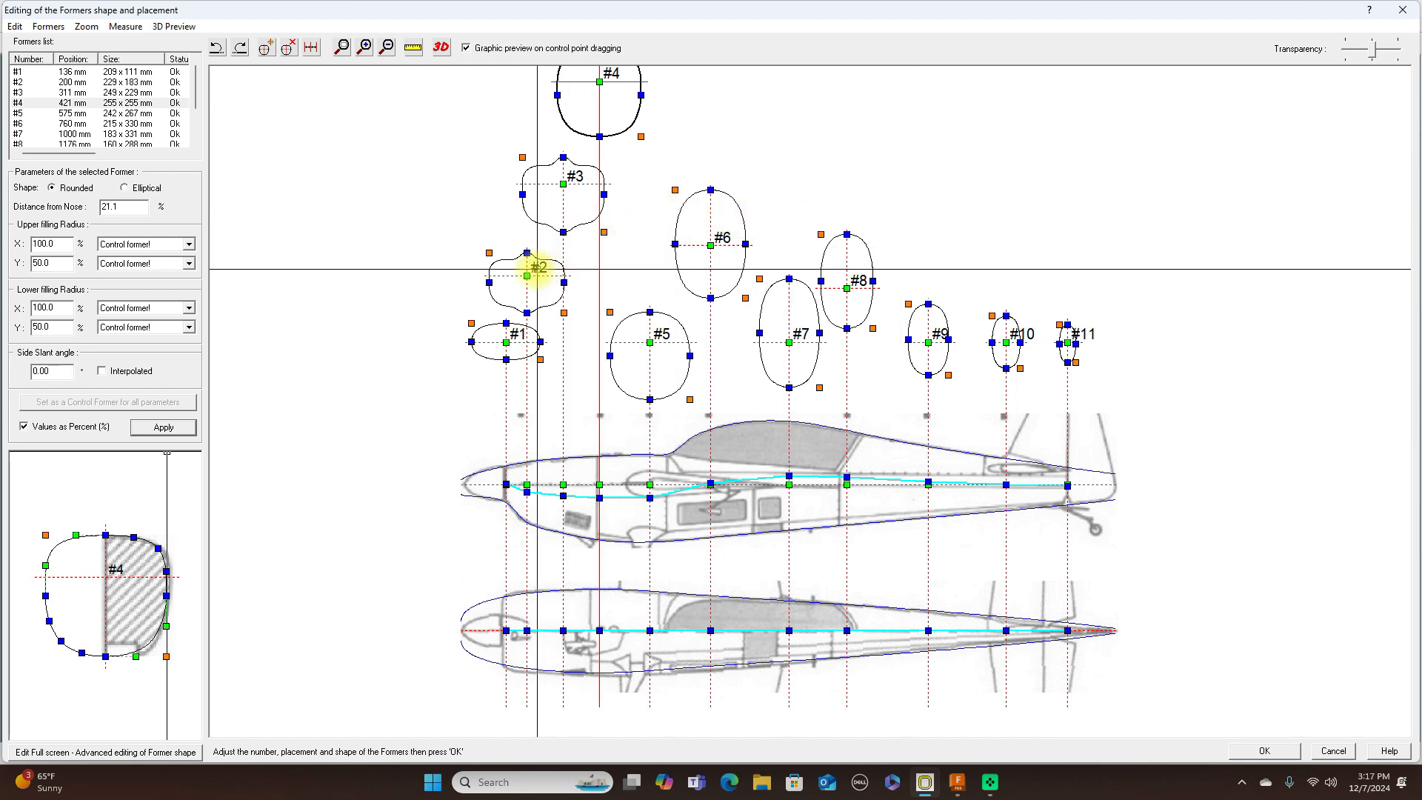
# Step: Move former #2 forward along the fuselage to about 184 mm
pyautogui.moveTo(526, 275); pyautogui.dragTo(522, 277)
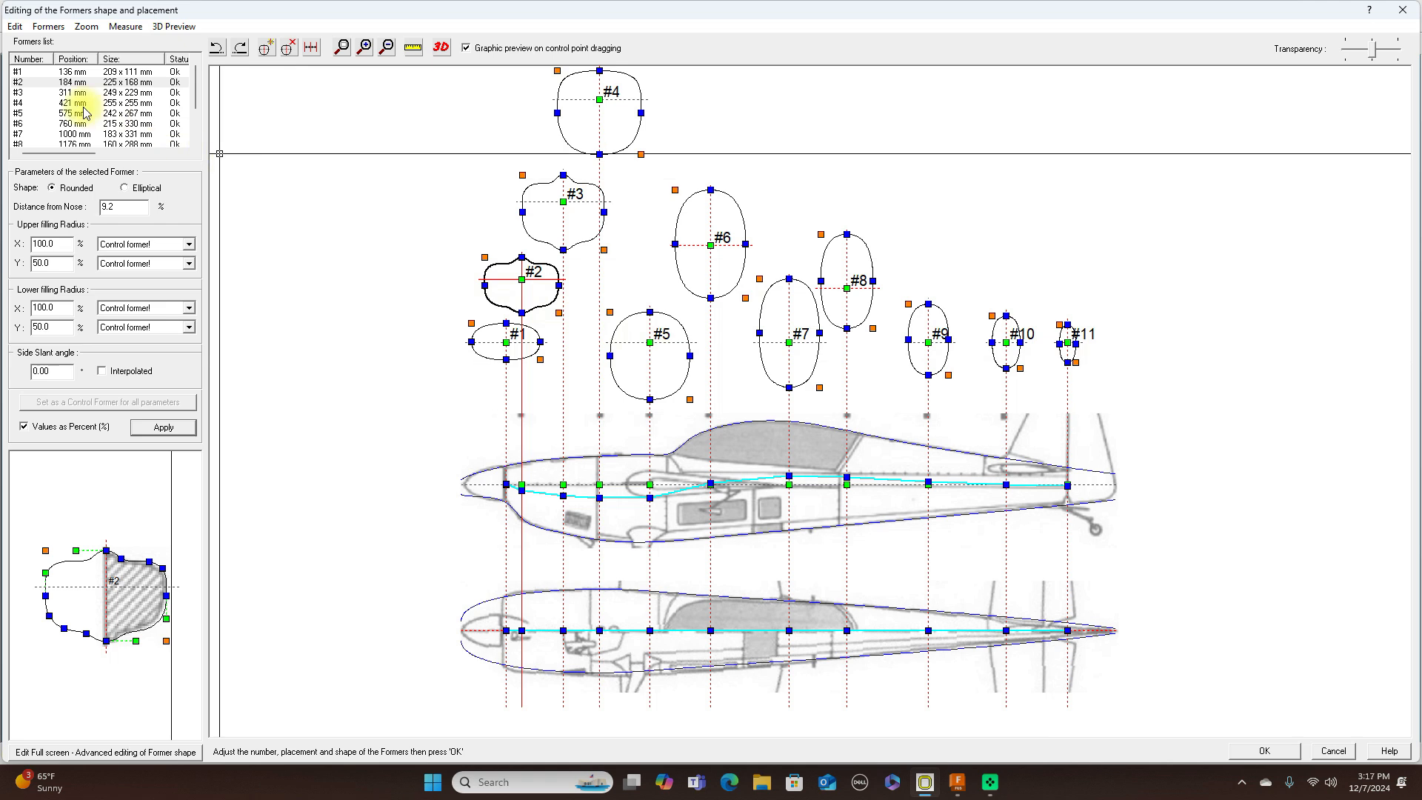
# Step: Open former #5 in the full-screen editor and load the JPEG file Untitled design (77) from USB Drive (D:) as its background image
pyautogui.click(46, 116)
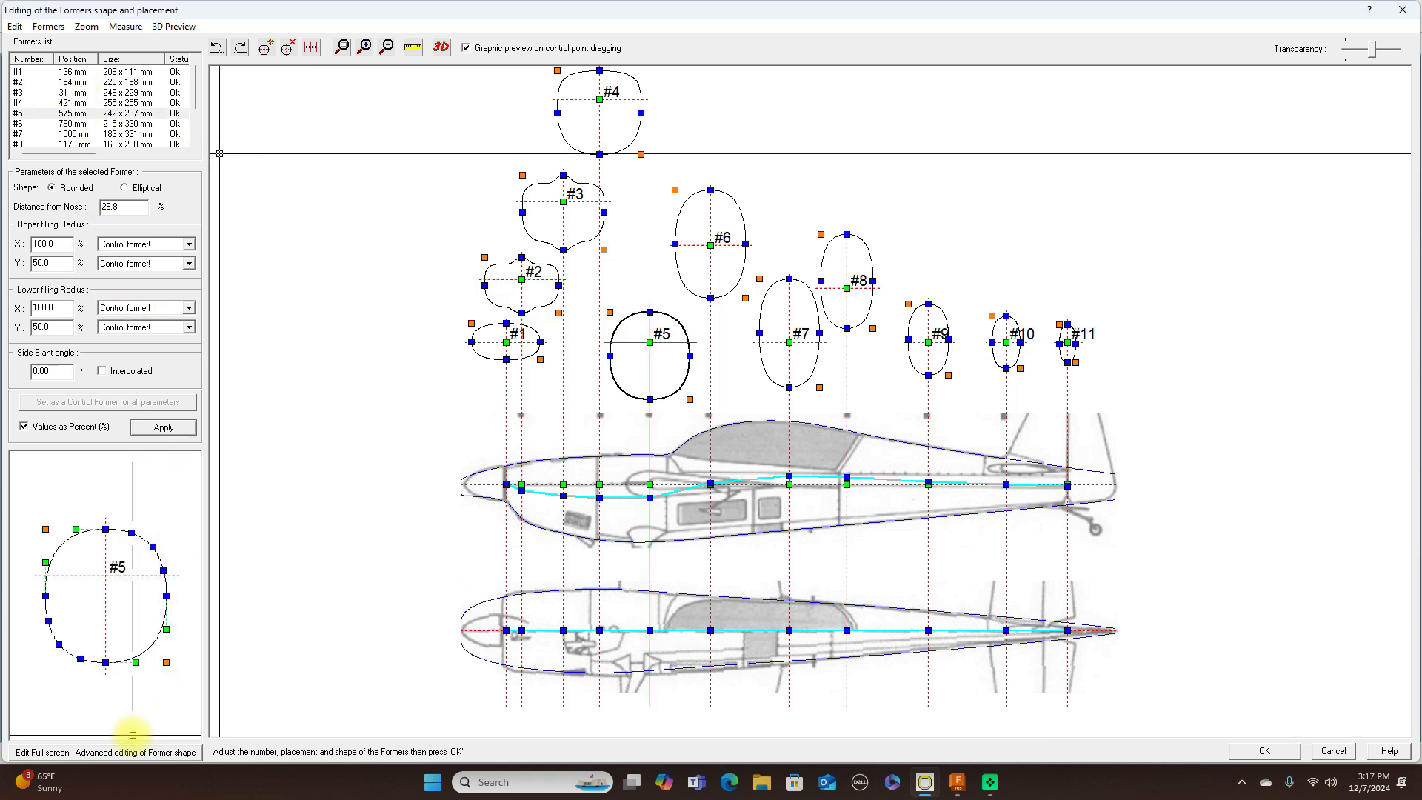
pyautogui.click(131, 753)
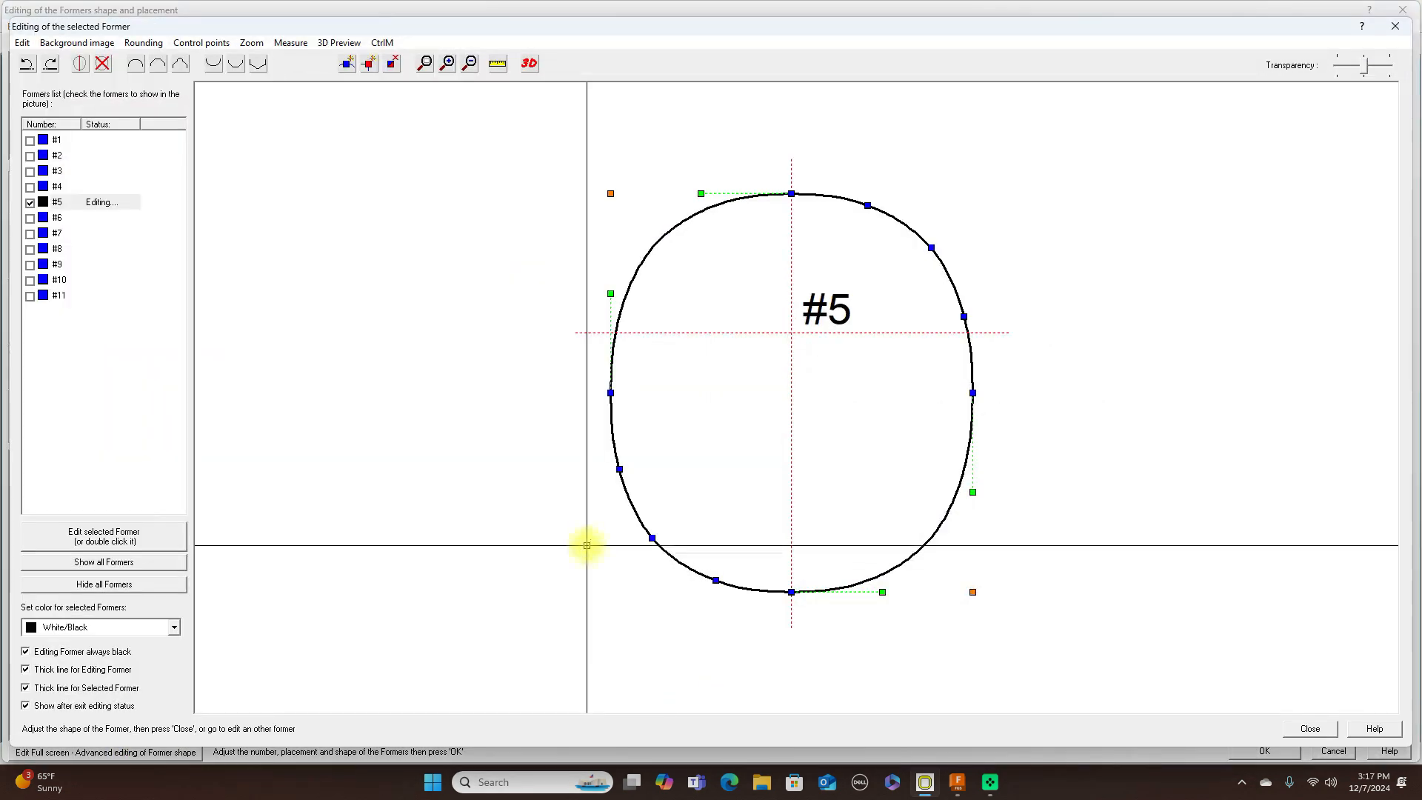
pyautogui.click(65, 45)
pyautogui.click(67, 62)
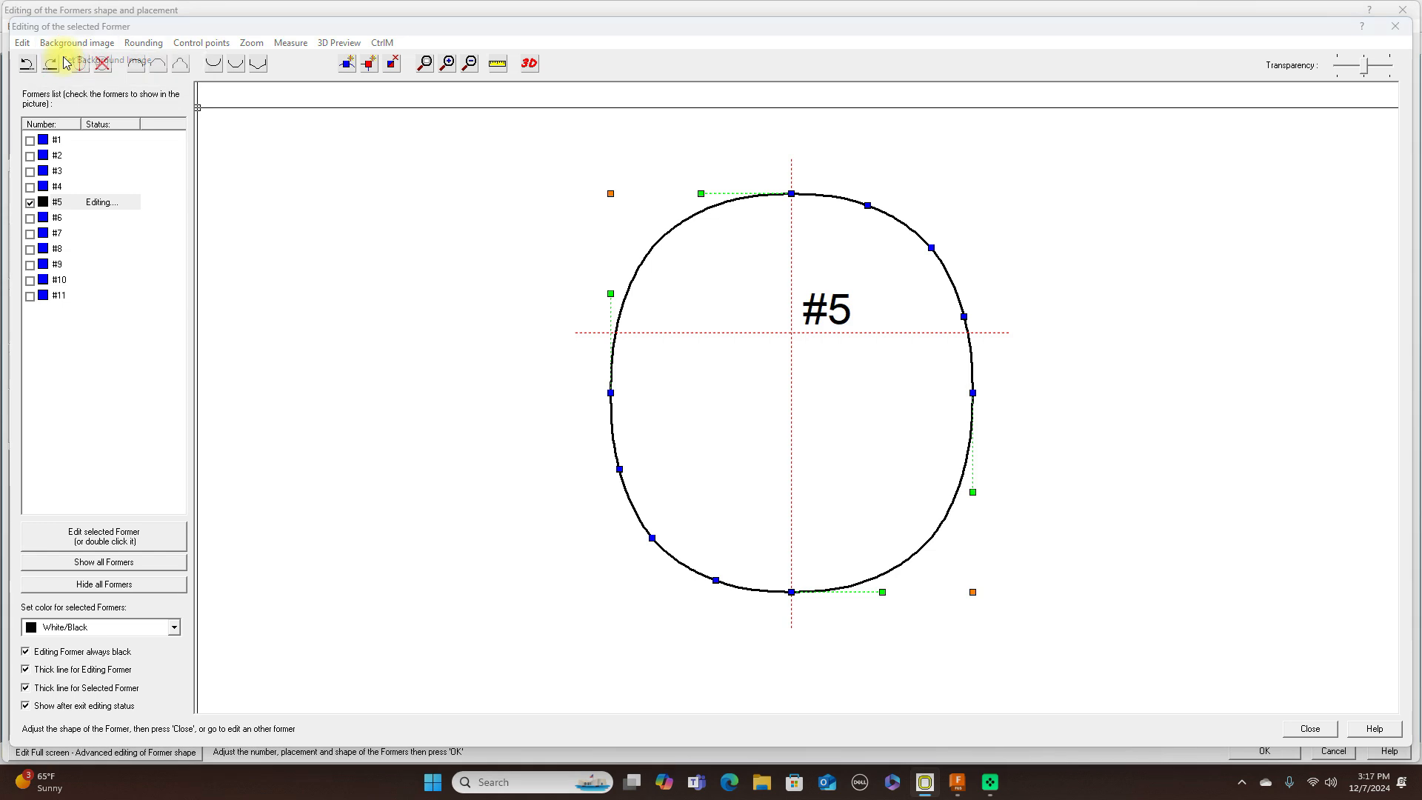
pyautogui.click(752, 315)
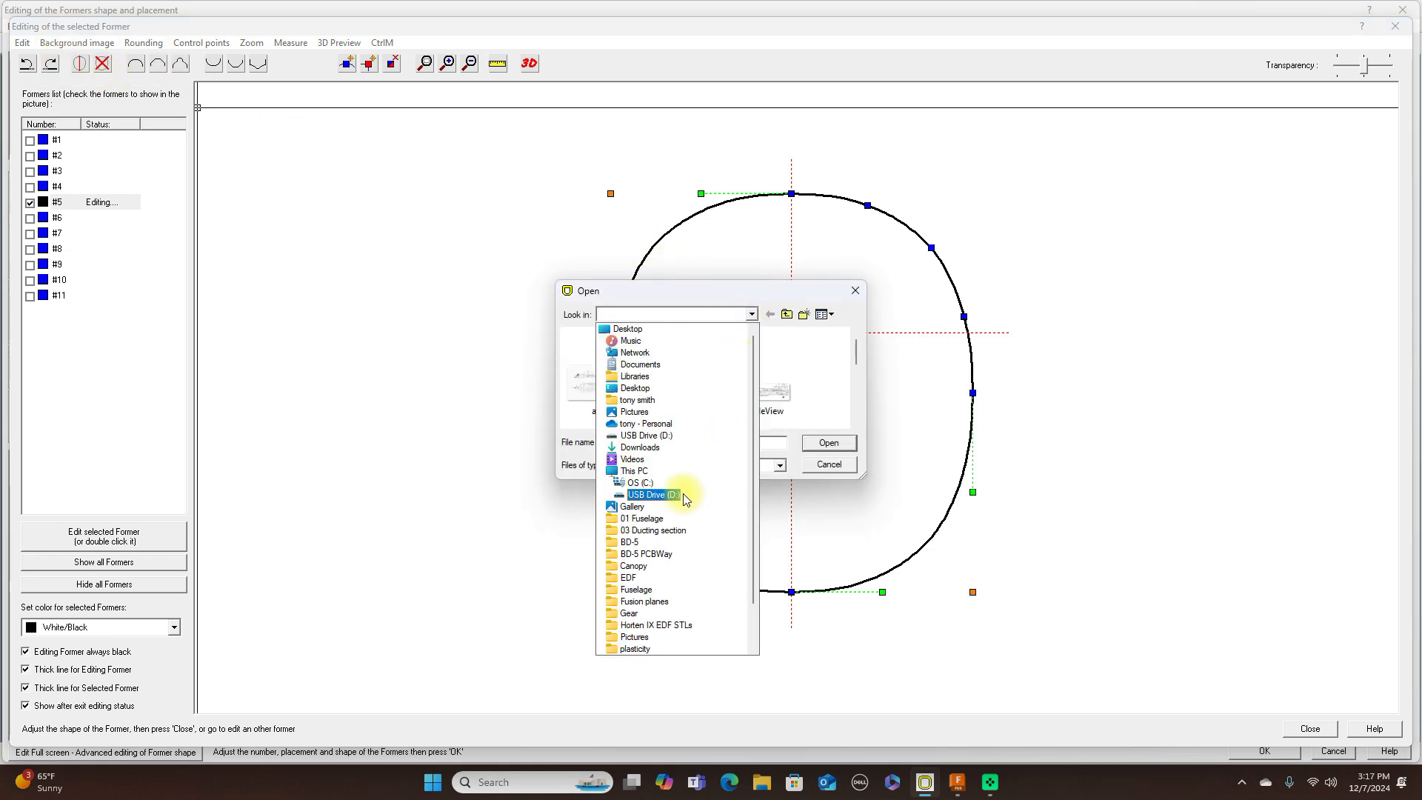
pyautogui.click(652, 495)
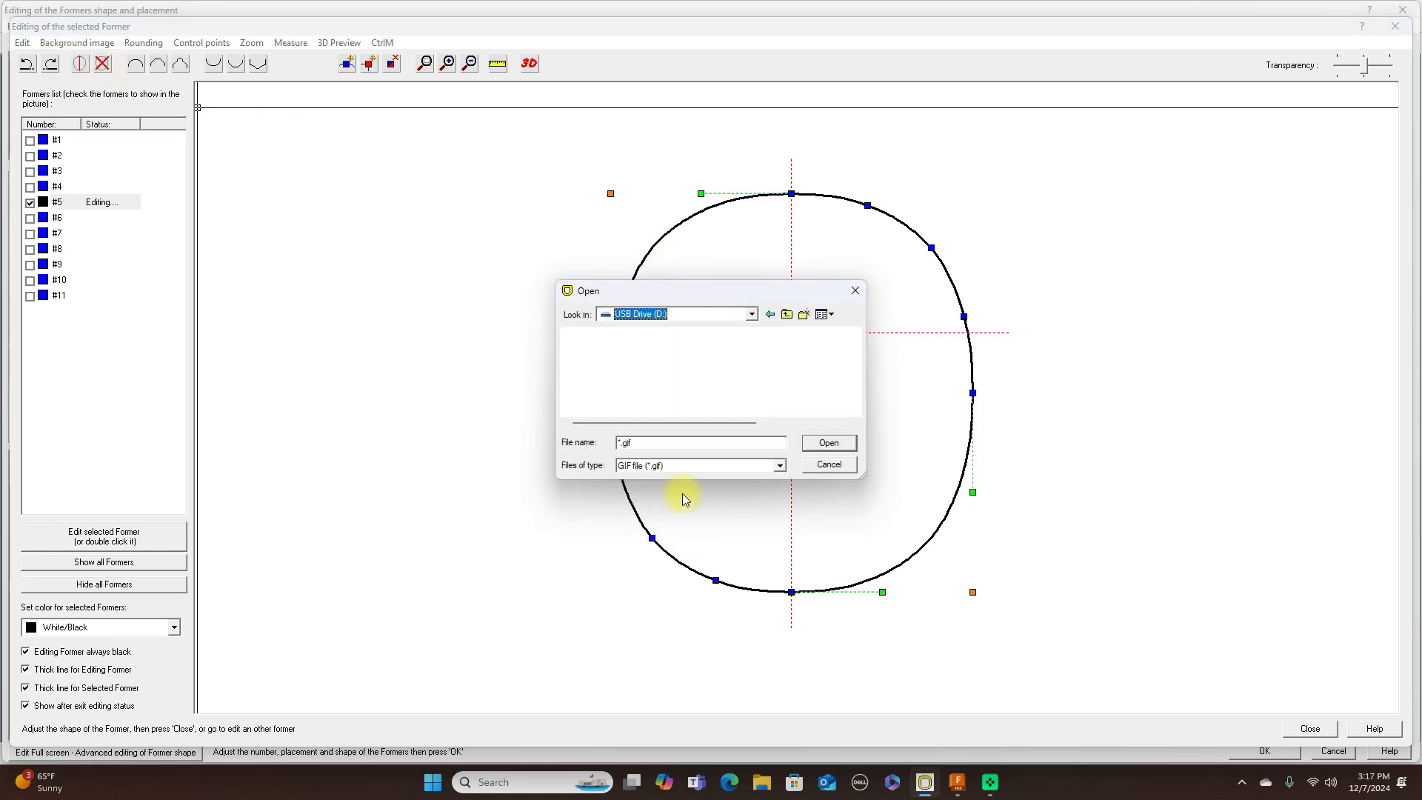
pyautogui.click(780, 466)
pyautogui.click(670, 539)
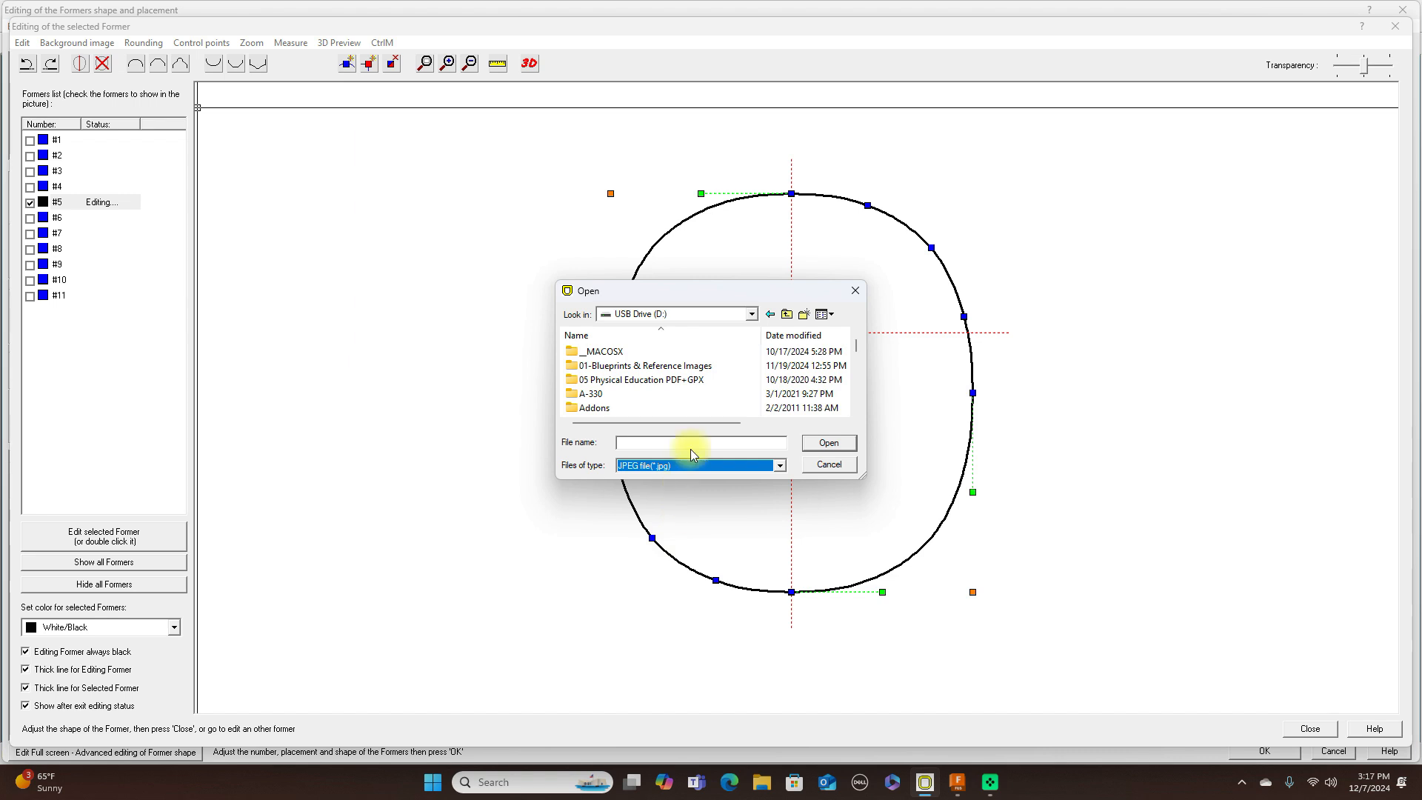
pyautogui.scroll(-15, 724, 361)
pyautogui.scroll(-3, 725, 360)
pyautogui.click(660, 393)
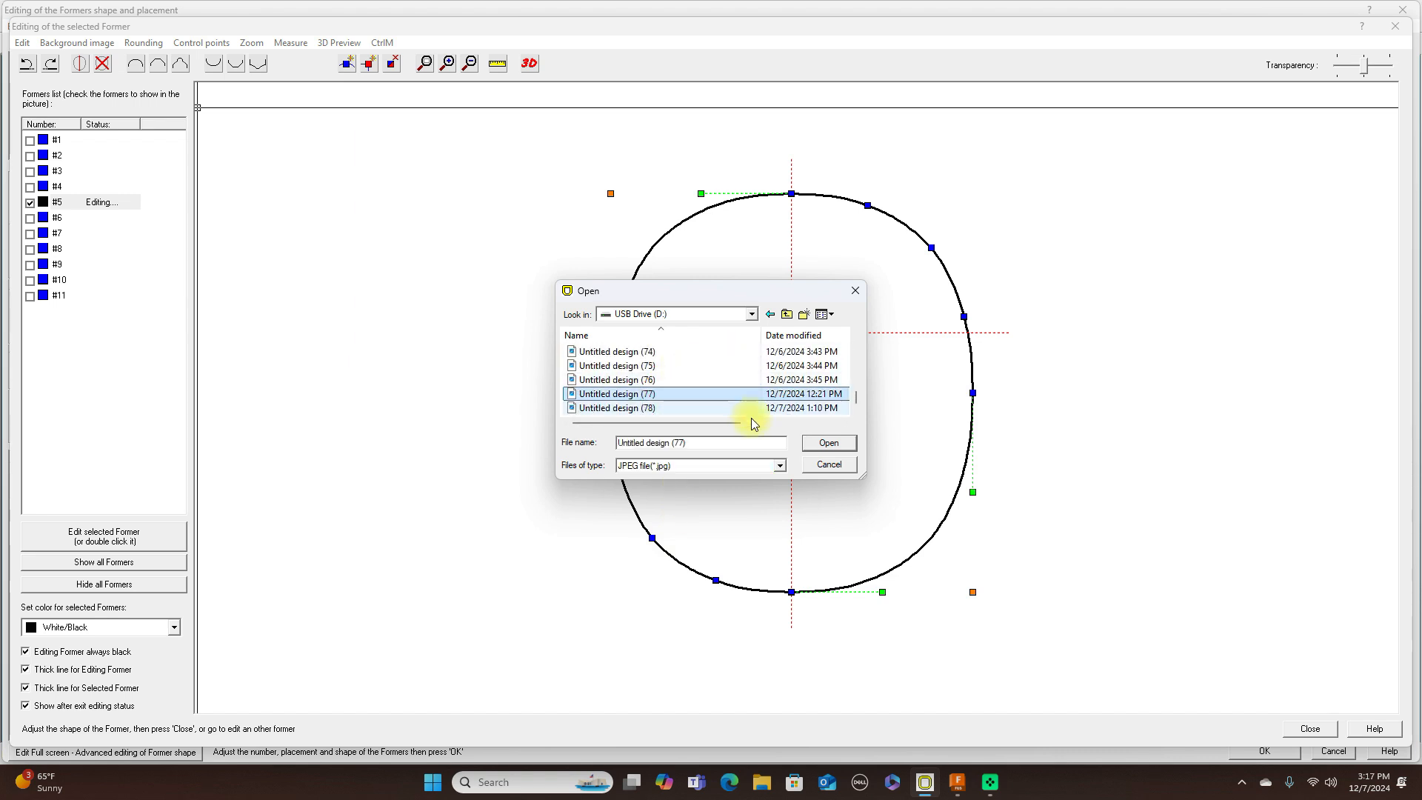
pyautogui.click(817, 447)
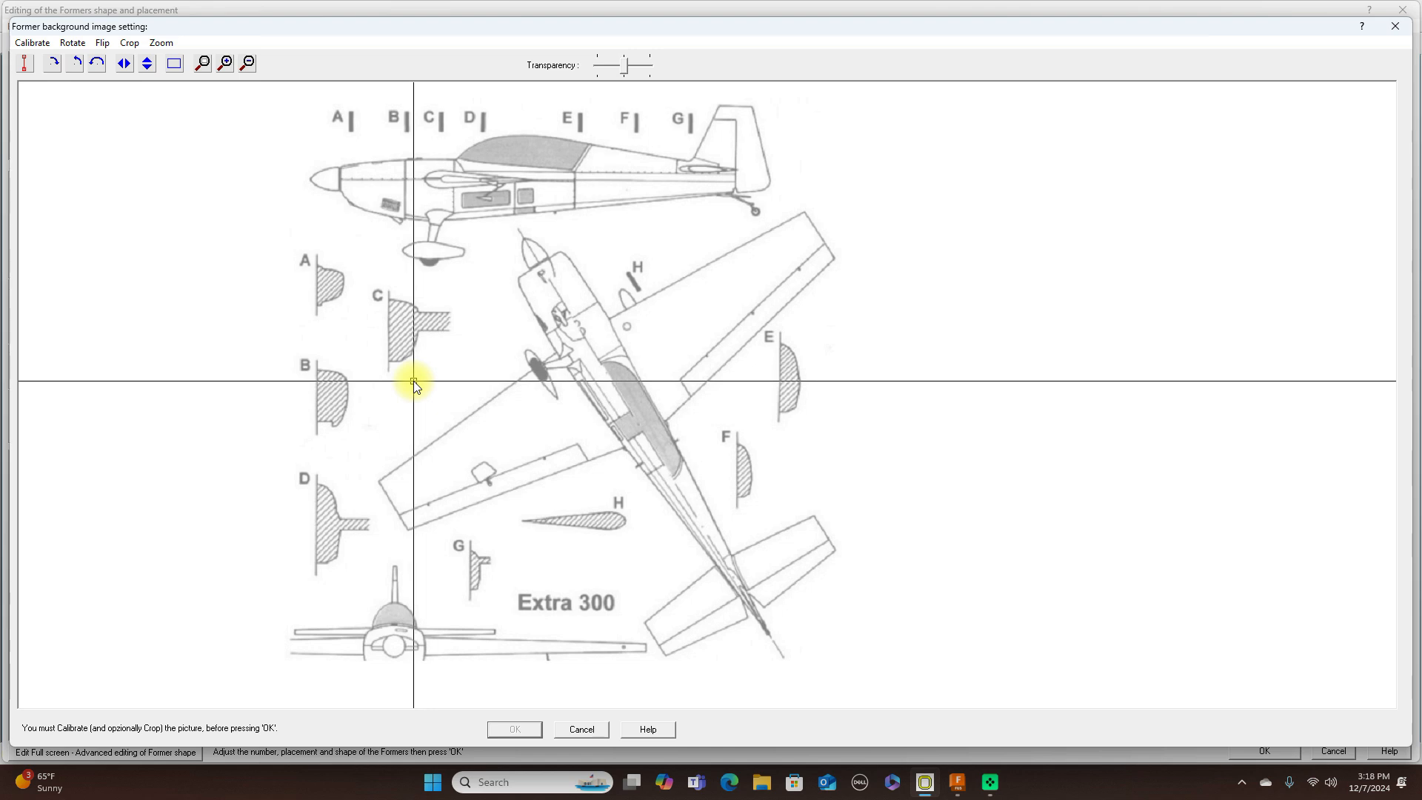
# Step: Calibrate the background image by marking section C's upper and lower points on its vertical axis
pyautogui.scroll(5, 414, 380)
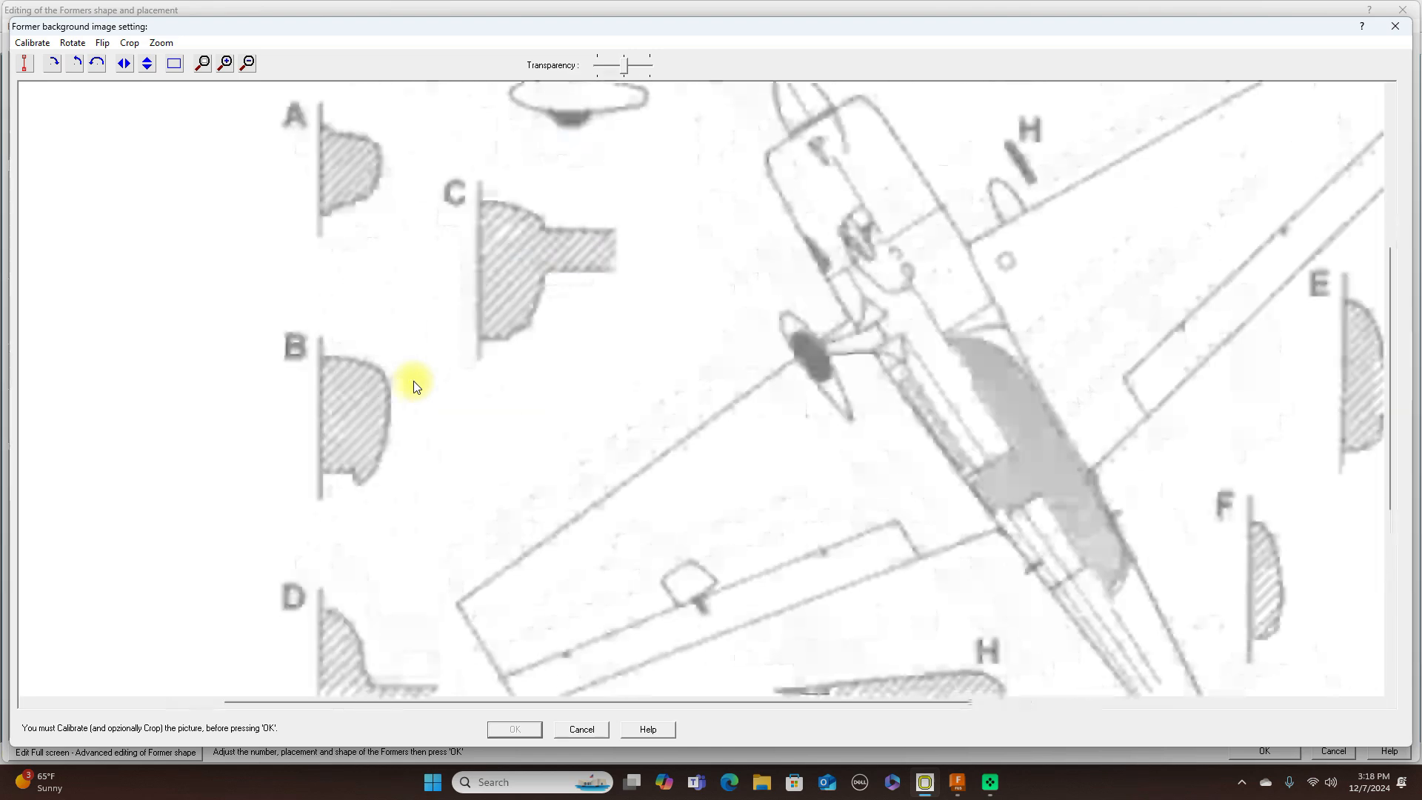
pyautogui.click(24, 65)
pyautogui.click(478, 201)
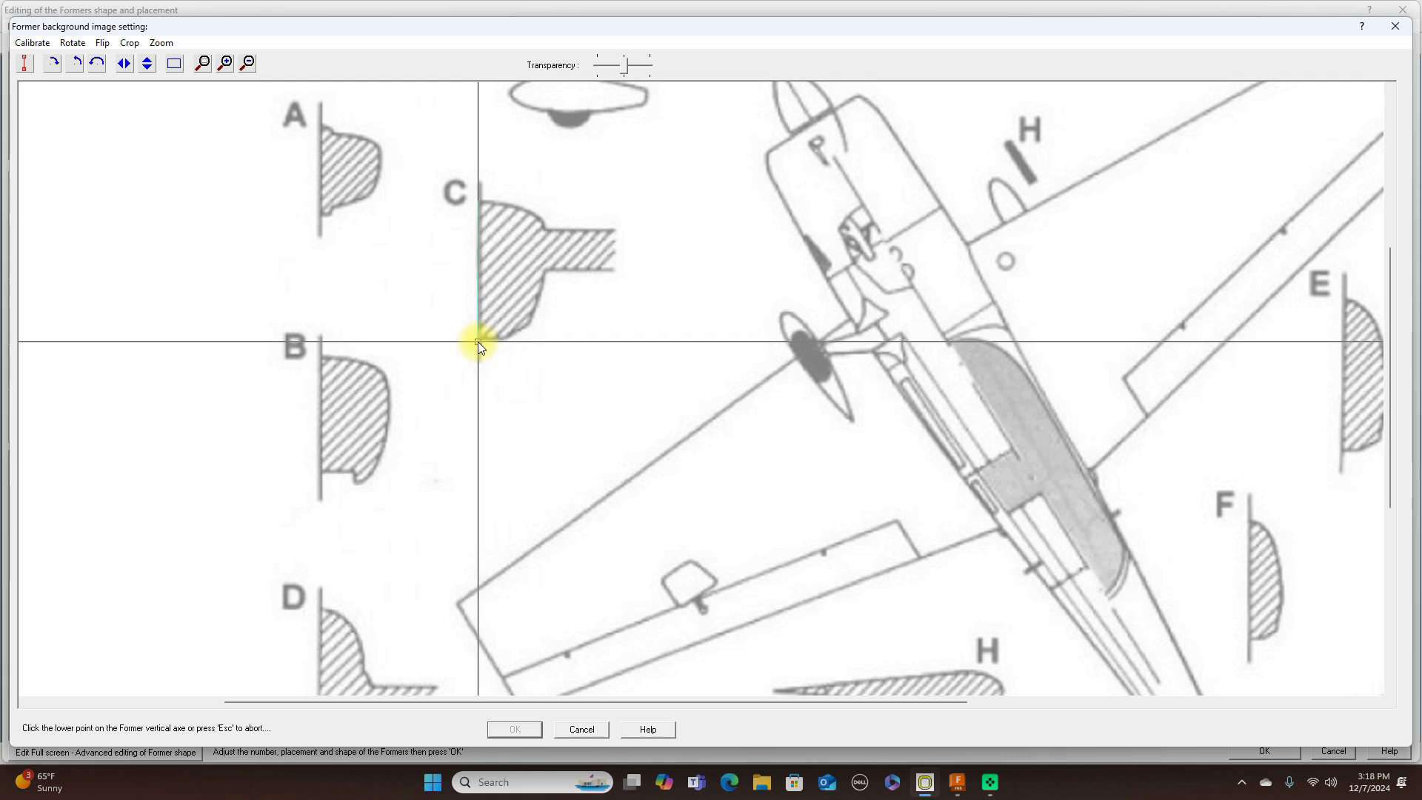
pyautogui.click(477, 341)
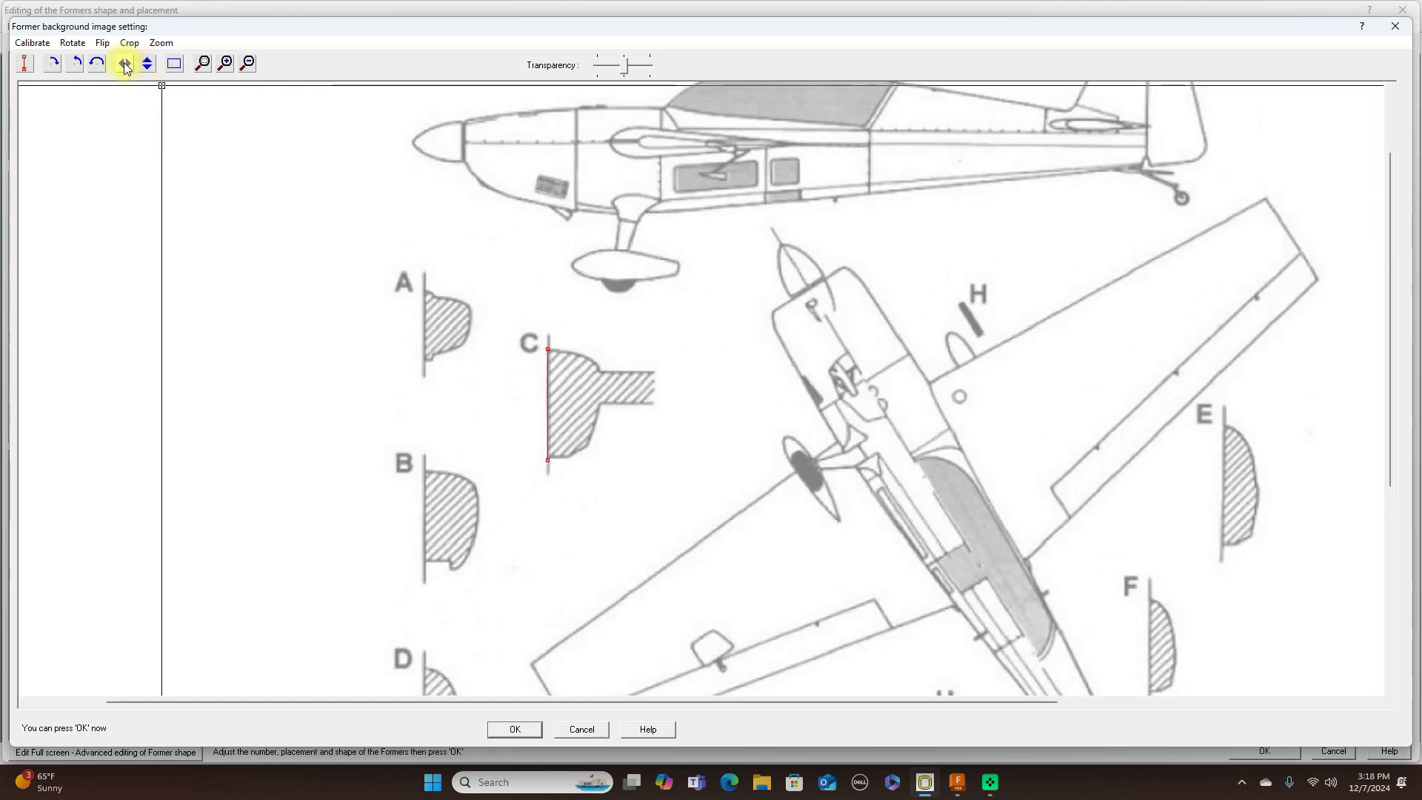
# Step: Crop the background image around section C's fuselage half, leaving out the wing stub, and accept it for former #5
pyautogui.click(129, 43)
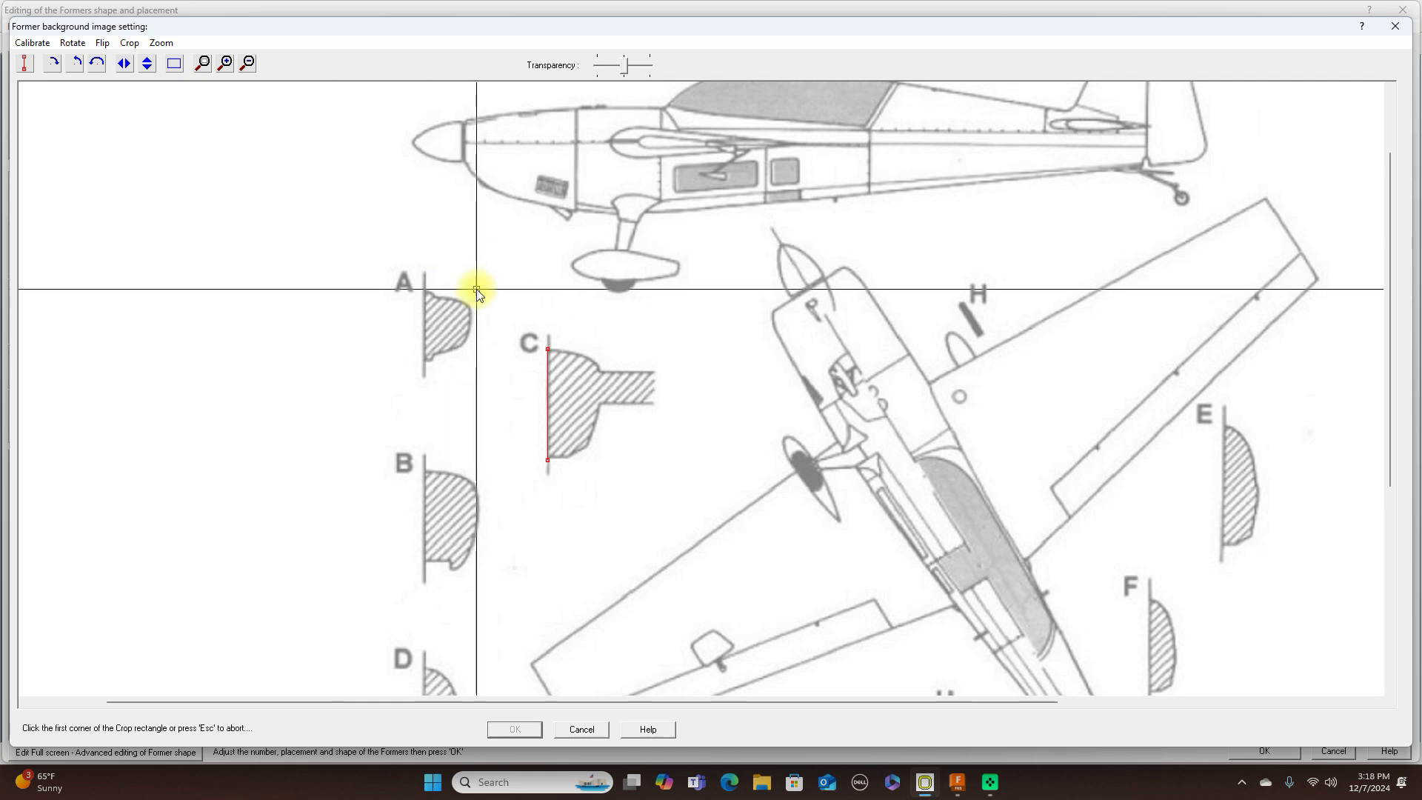
pyautogui.click(539, 348)
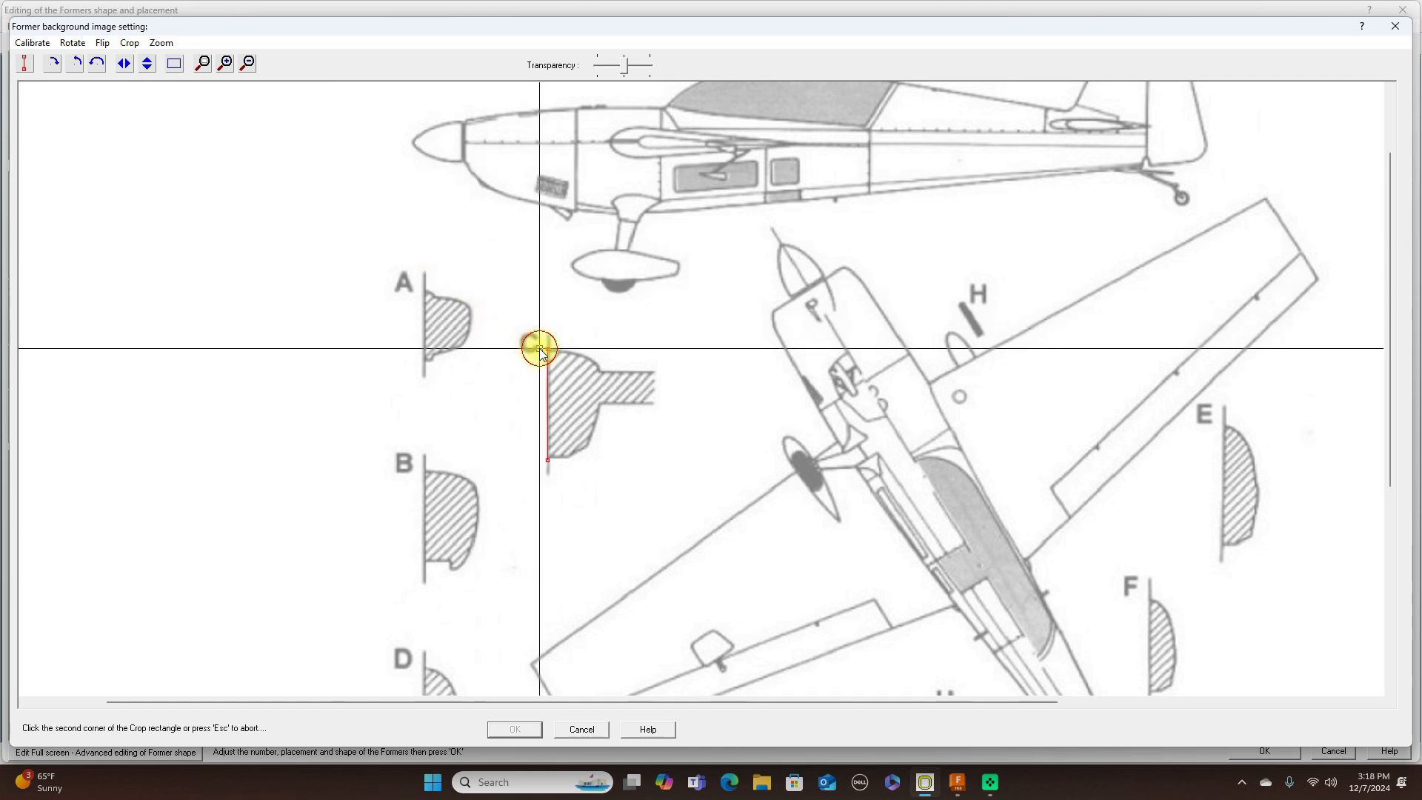
pyautogui.click(599, 467)
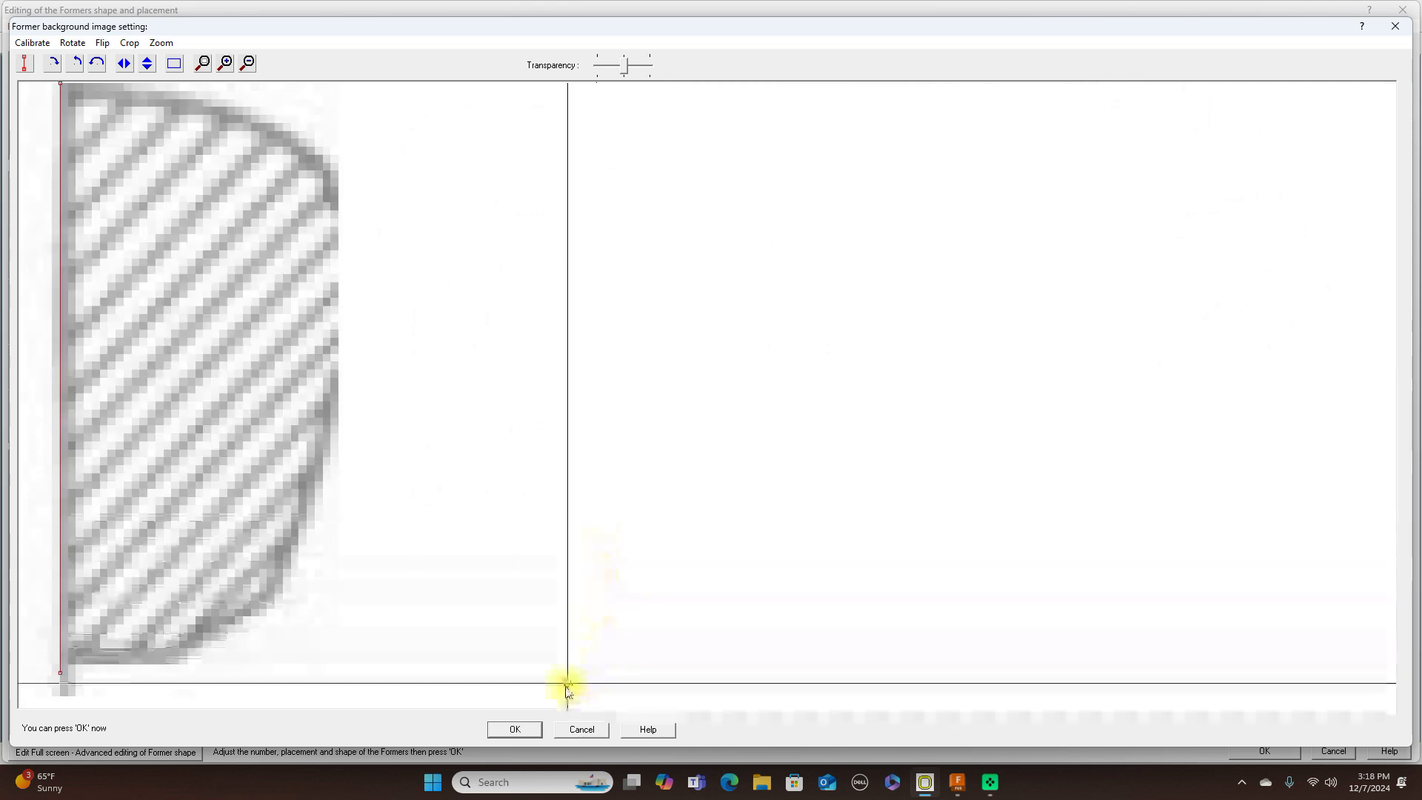
pyautogui.click(536, 726)
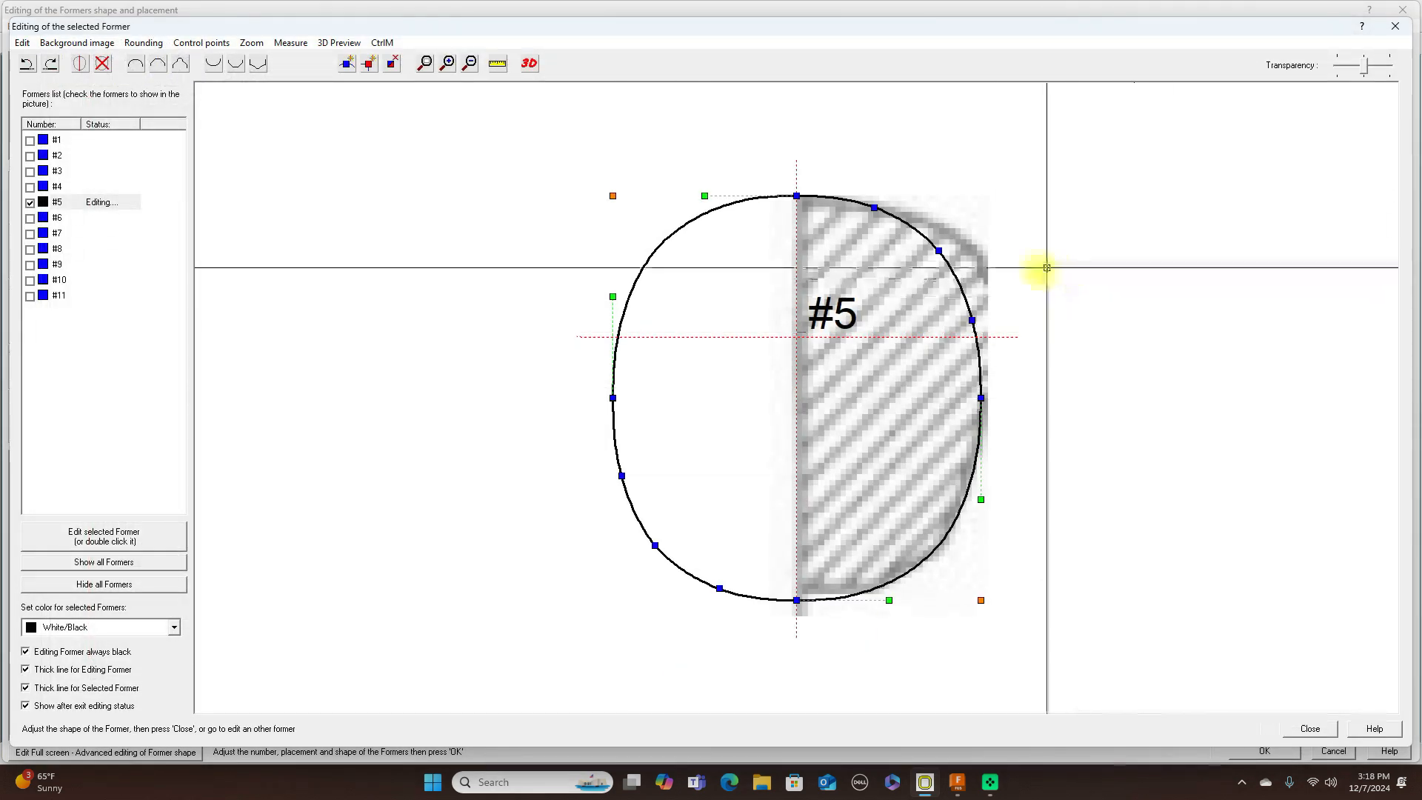
# Step: Reshape former #5's upper curve by moving its three intermediate control points outward onto section C's outline
pyautogui.moveTo(972, 319); pyautogui.dragTo(984, 314)
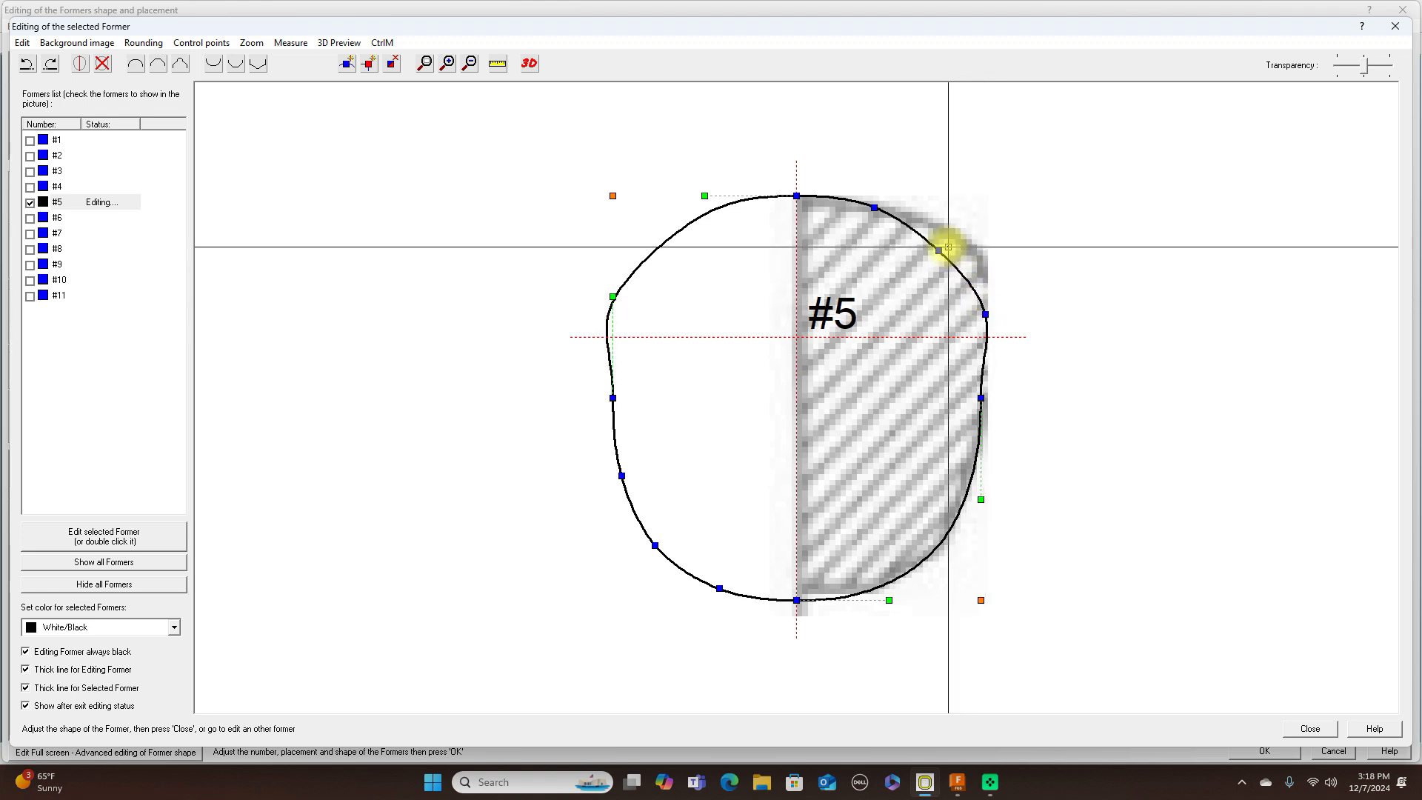
pyautogui.moveTo(938, 250); pyautogui.dragTo(959, 233)
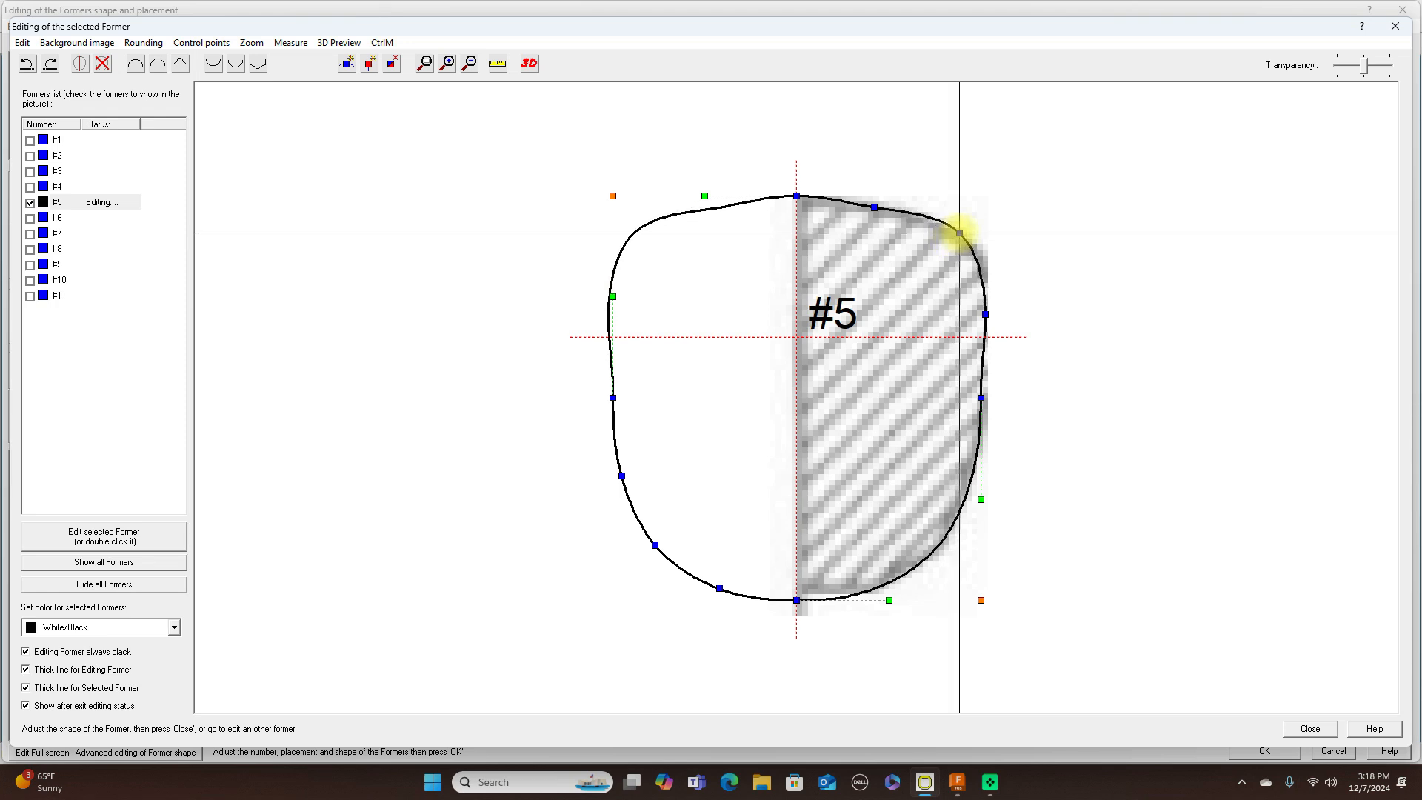
pyautogui.moveTo(875, 208); pyautogui.dragTo(877, 202)
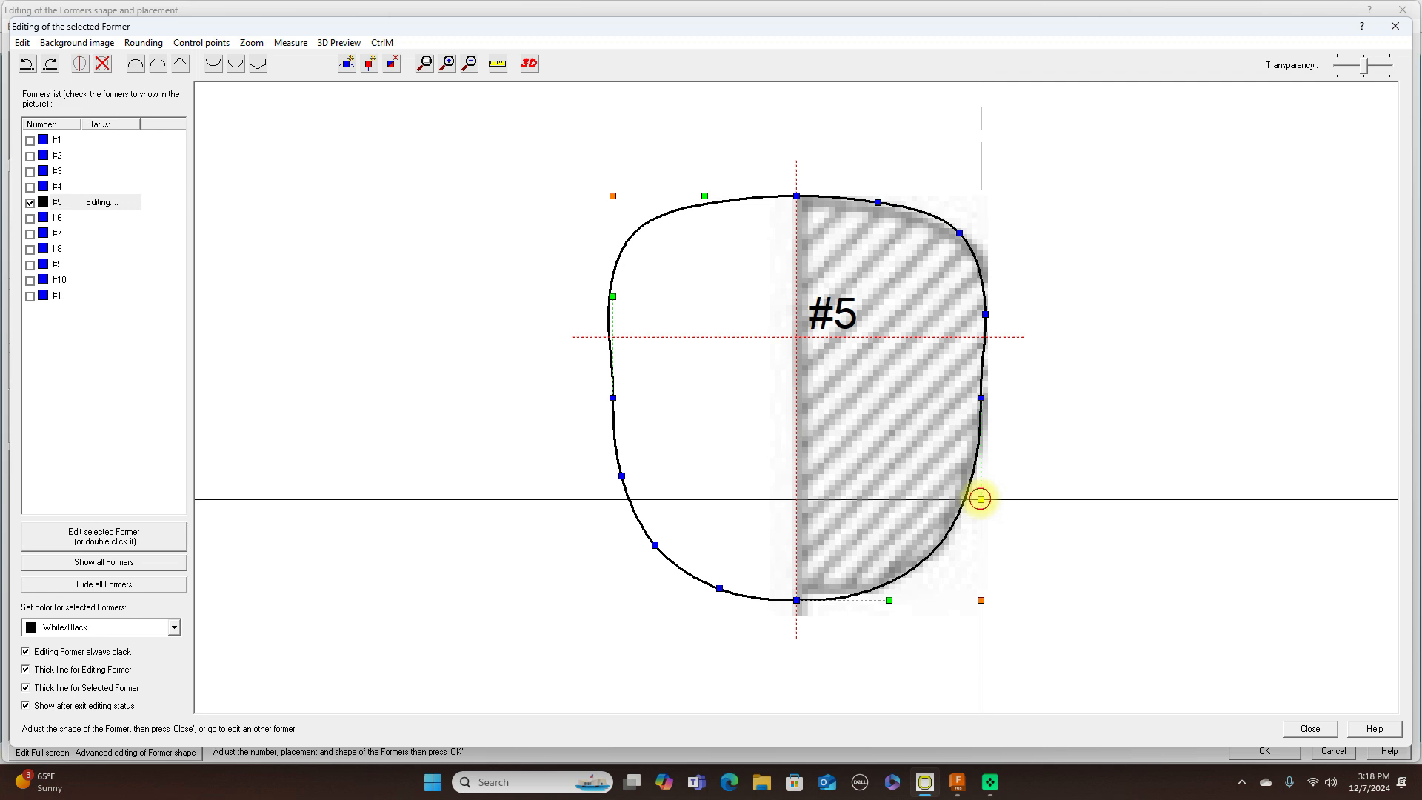
# Step: Fit former #5's lower curve to section C's outline by moving its uppermost lower-side control points inward, and leave the full-screen editor
pyautogui.moveTo(980, 499)
pyautogui.mouseDown()
pyautogui.moveTo(986, 530)
pyautogui.moveTo(987, 486)
pyautogui.moveTo(968, 497)
pyautogui.mouseUp()
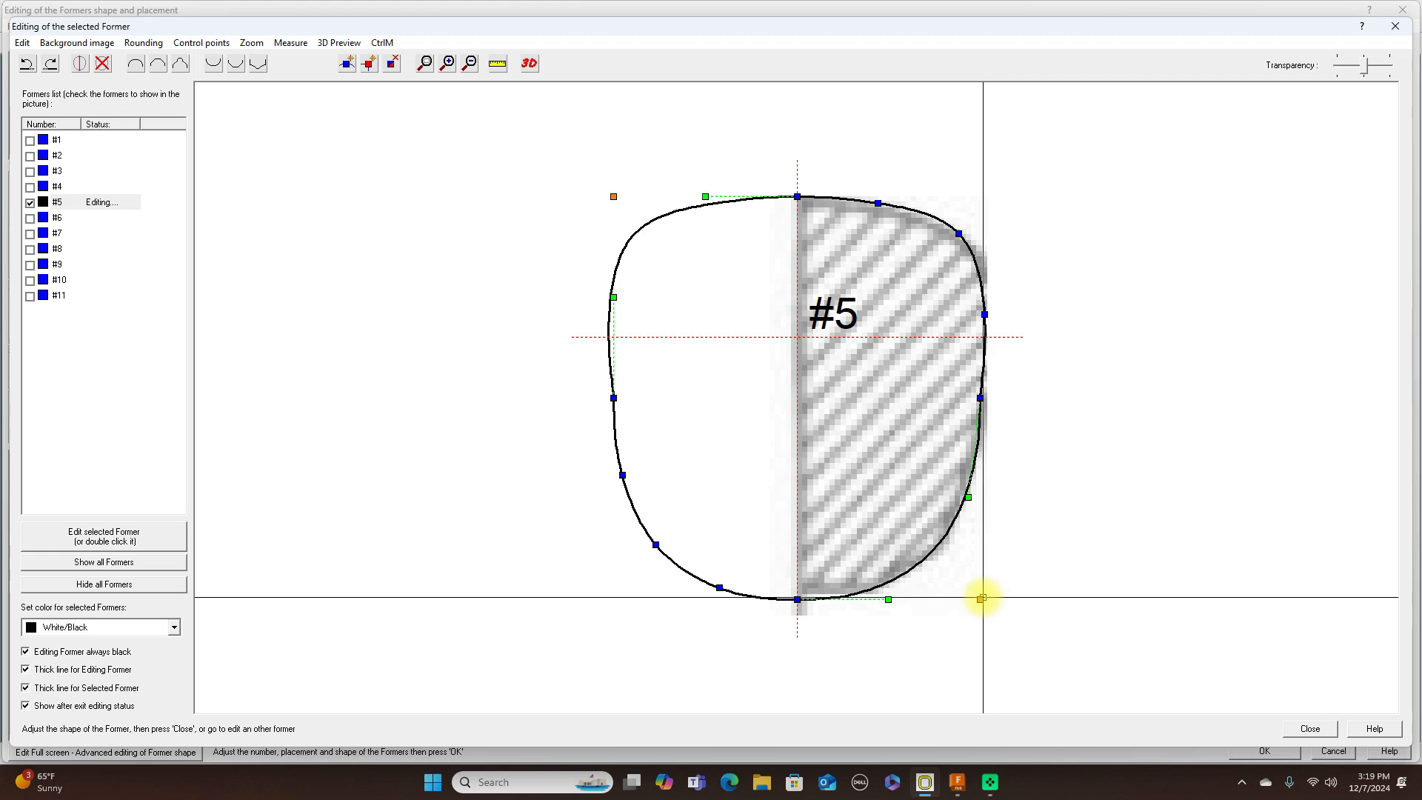
pyautogui.moveTo(981, 599)
pyautogui.mouseDown()
pyautogui.moveTo(1006, 599)
pyautogui.moveTo(980, 599)
pyautogui.mouseUp()
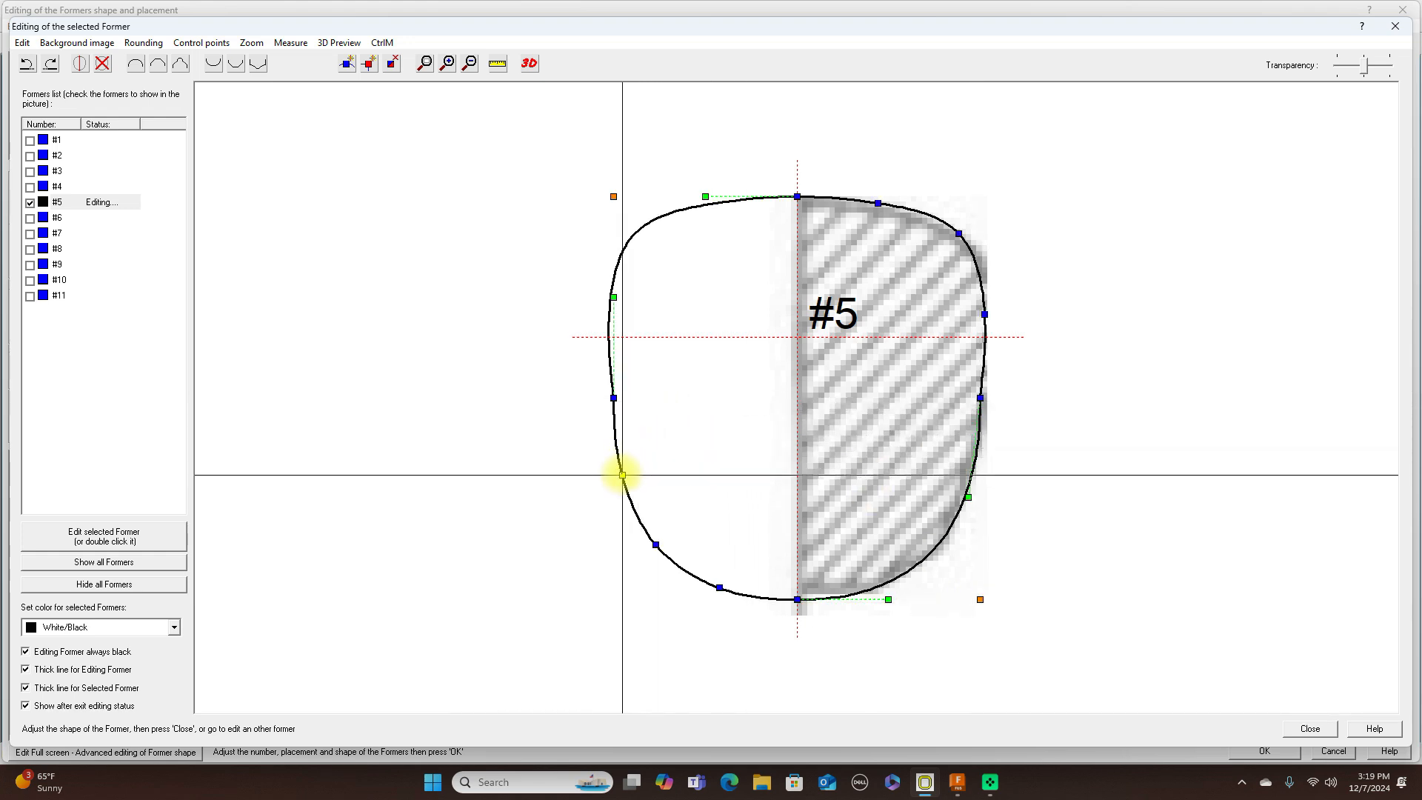
pyautogui.moveTo(624, 474); pyautogui.dragTo(625, 474)
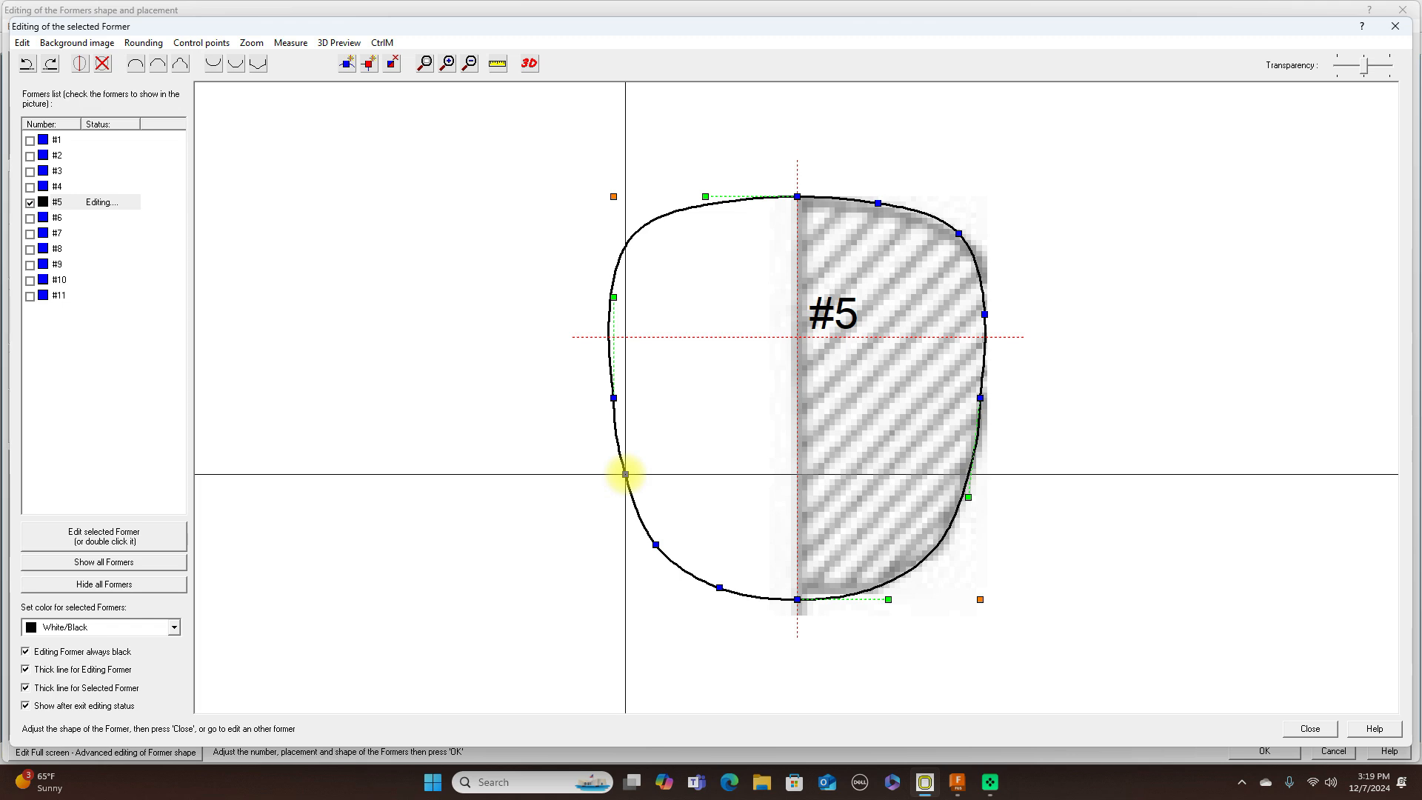
pyautogui.moveTo(625, 474); pyautogui.dragTo(627, 474)
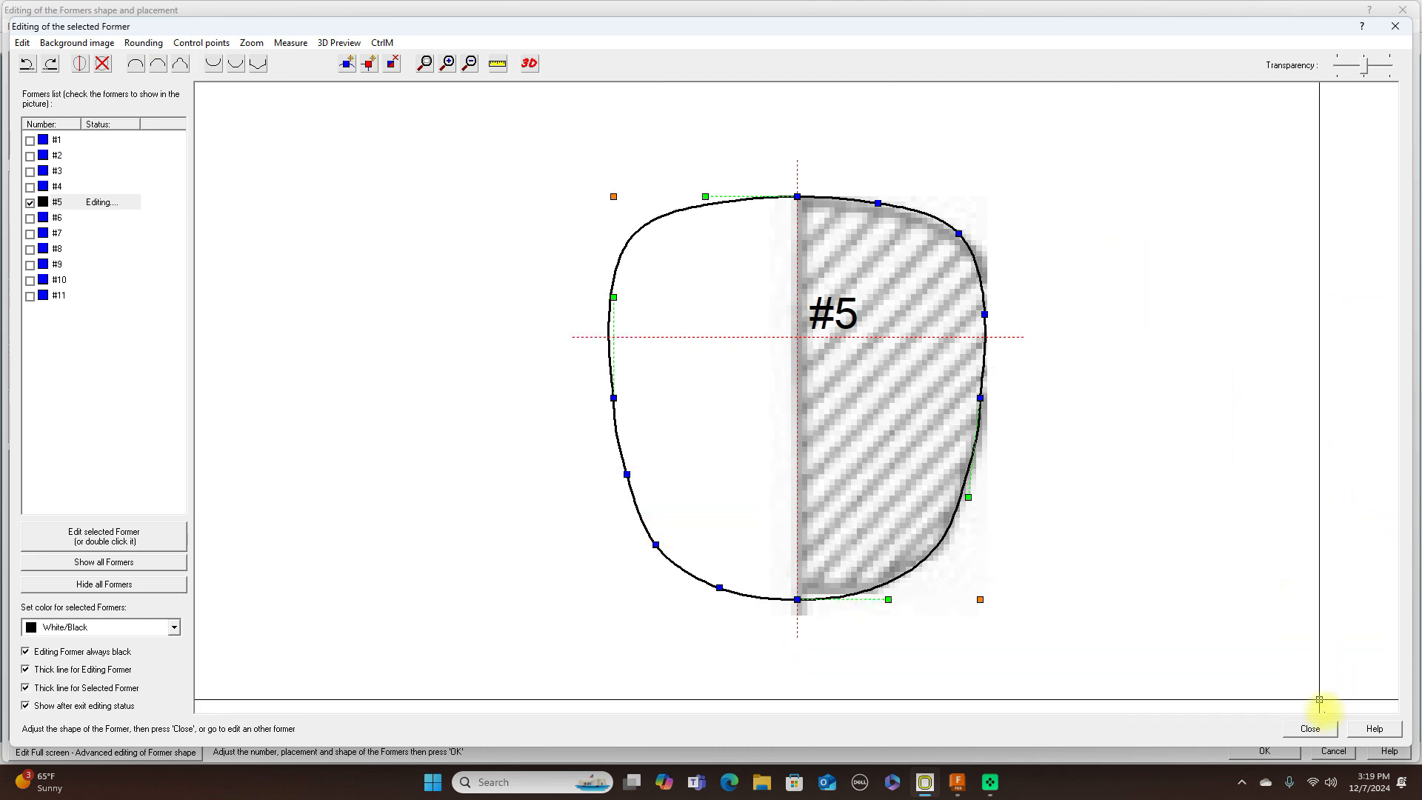
pyautogui.click(1312, 729)
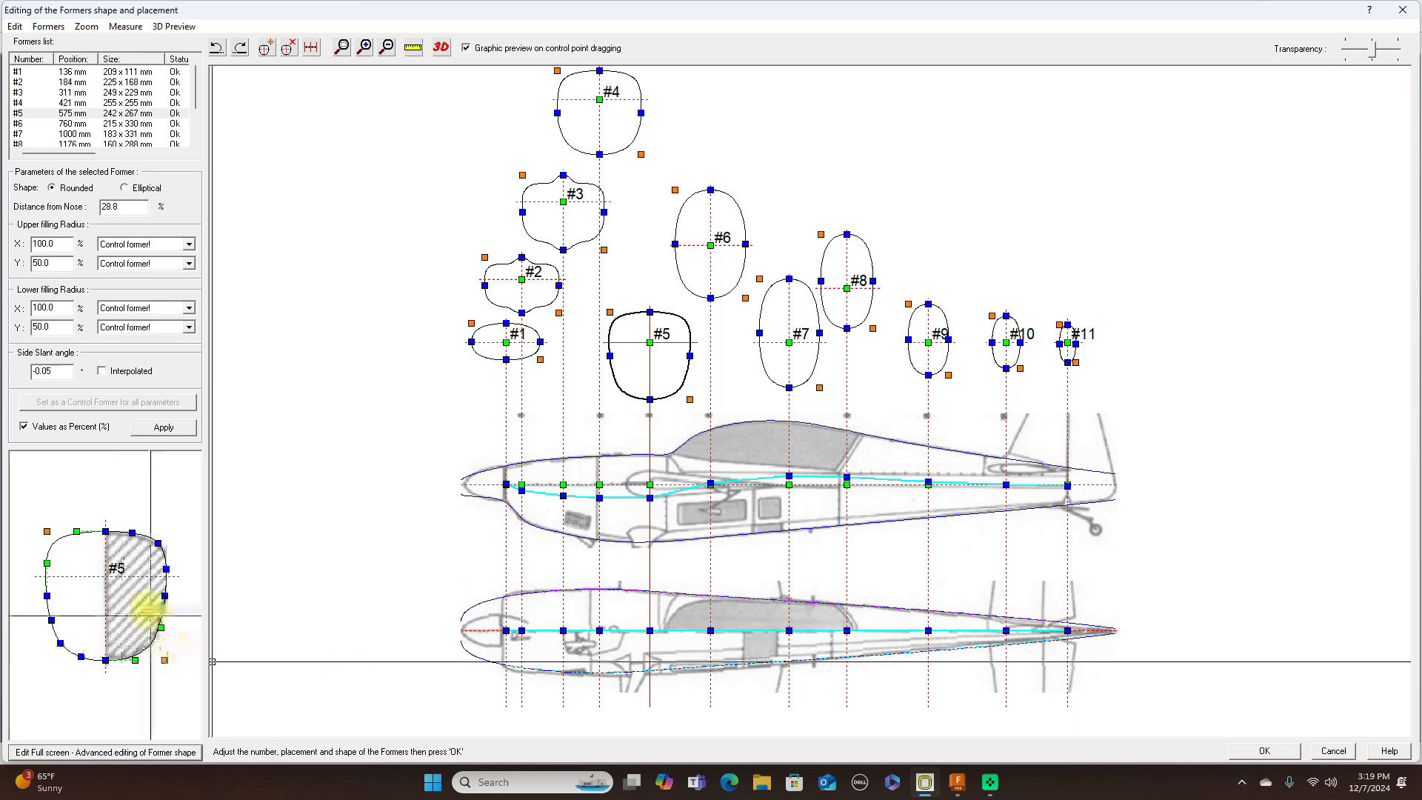
# Step: Apply former #5's parameters and inspect the fuselage from the side in the 3D preview
pyautogui.click(162, 427)
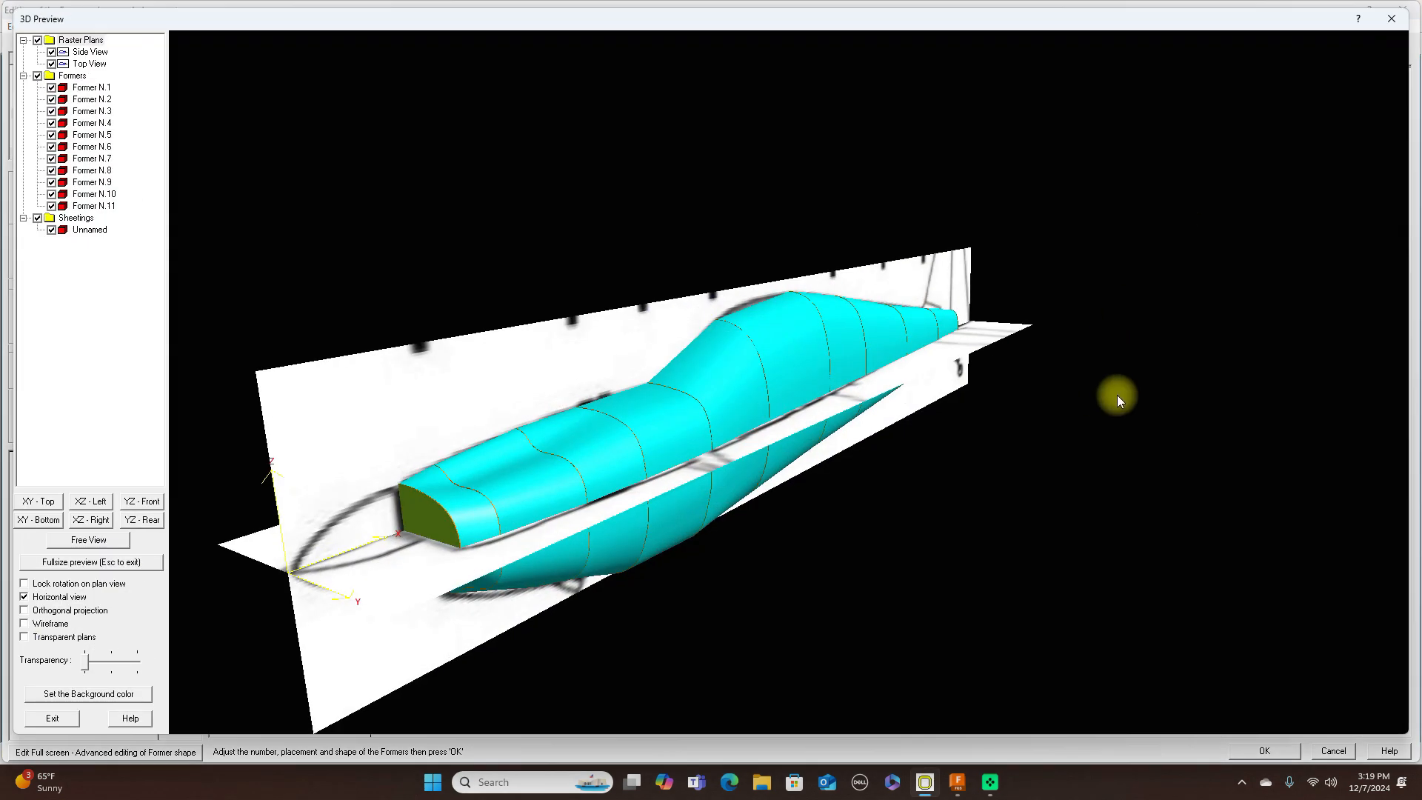
pyautogui.moveTo(1117, 394); pyautogui.dragTo(672, 543)
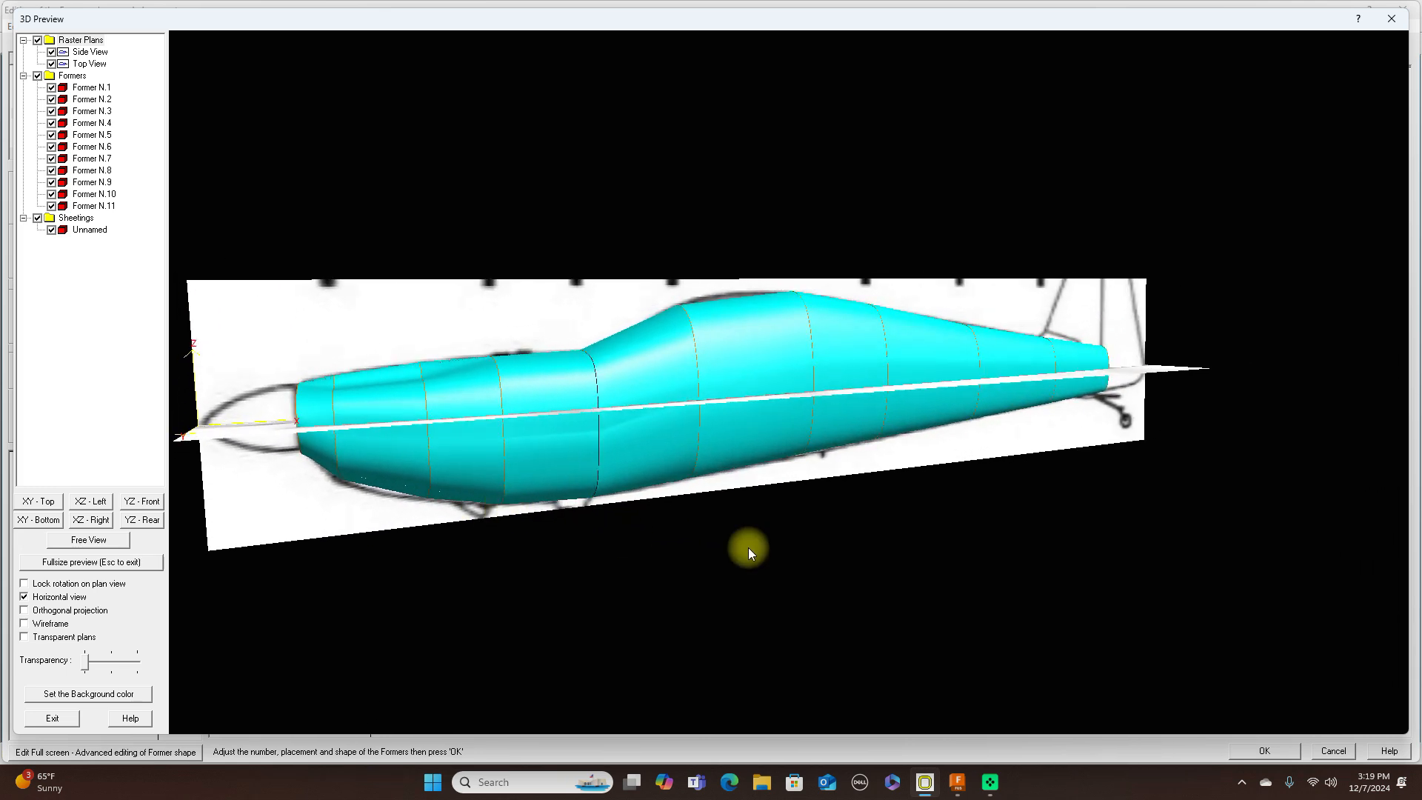
pyautogui.click(1386, 24)
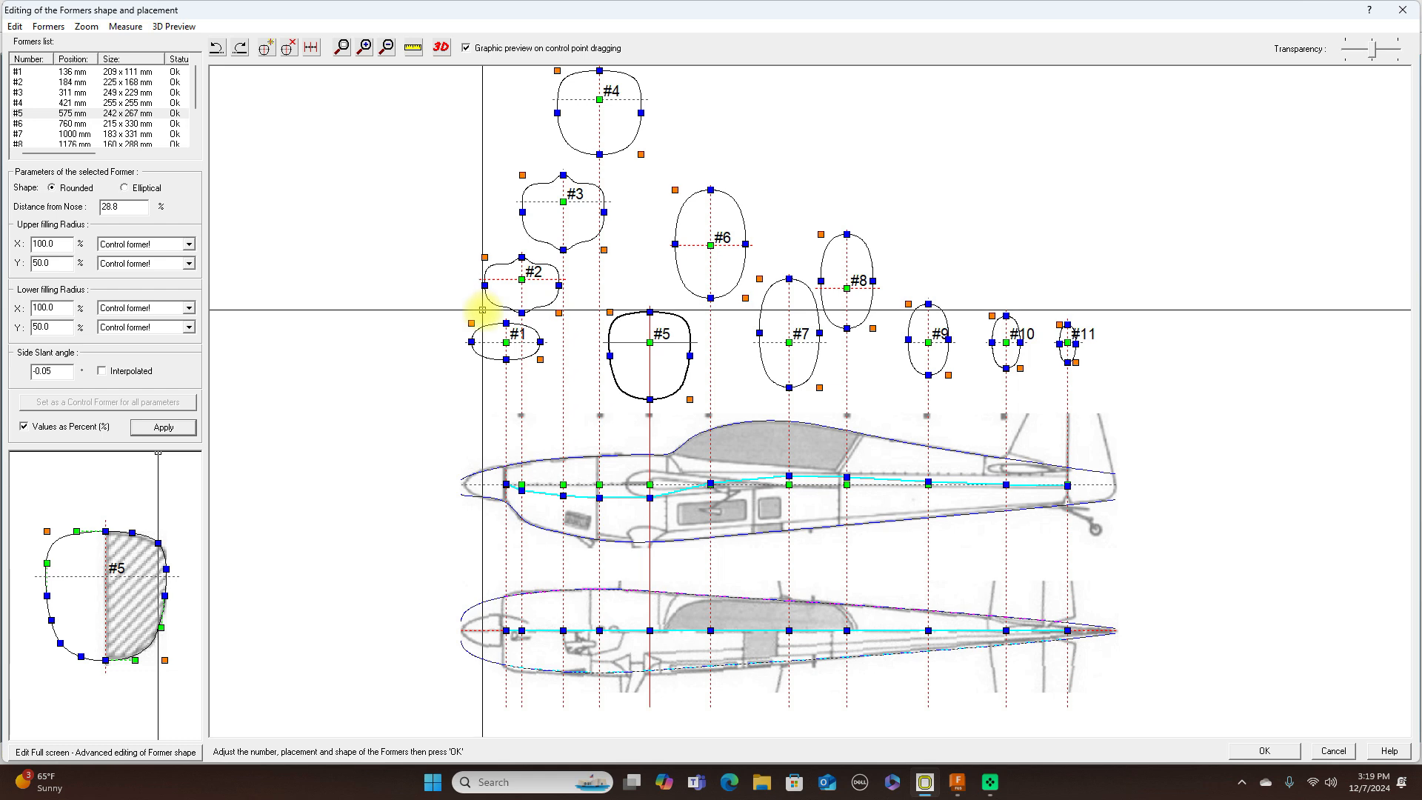
# Step: Delete former #1, the foremost one at 136 mm, from the formers list
pyautogui.click(35, 72)
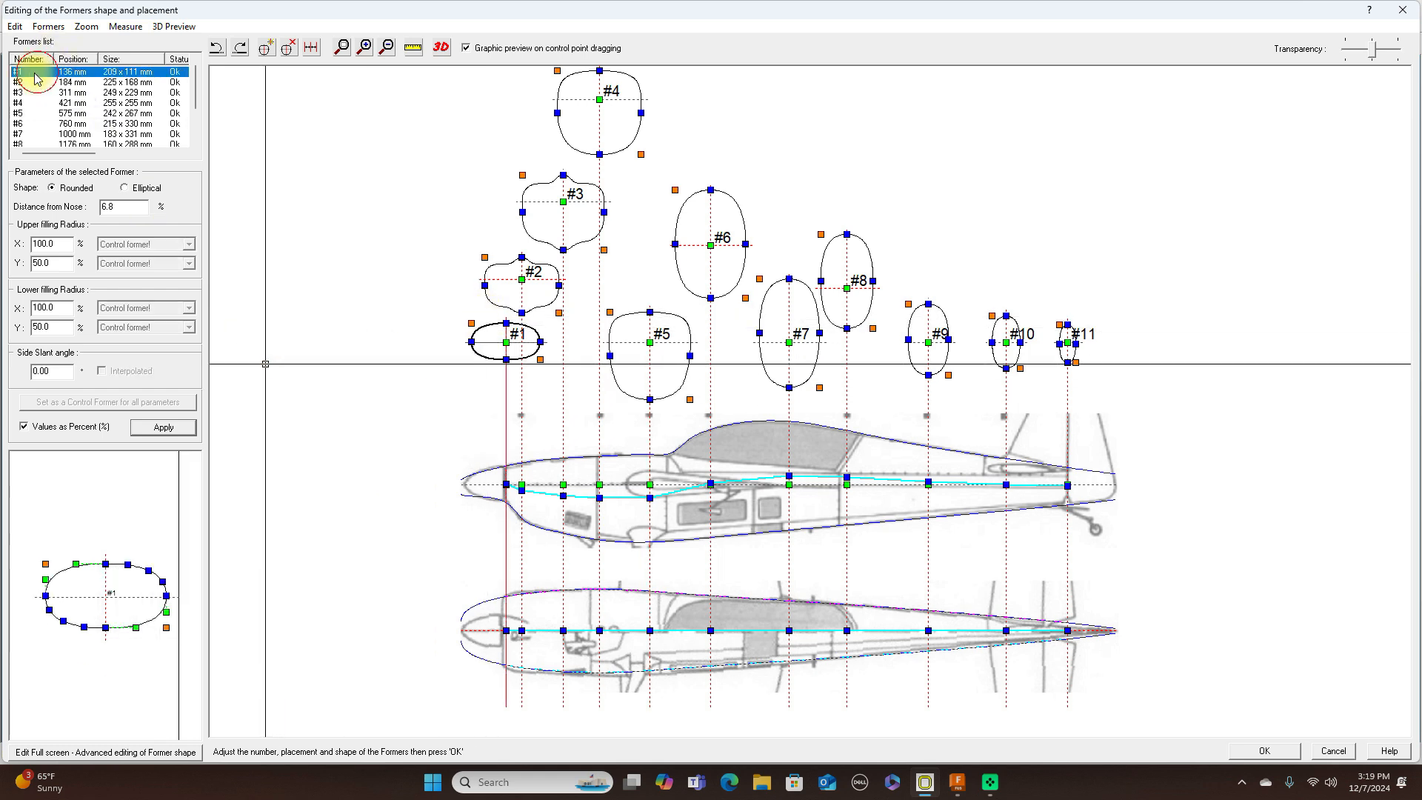
pyautogui.click(48, 27)
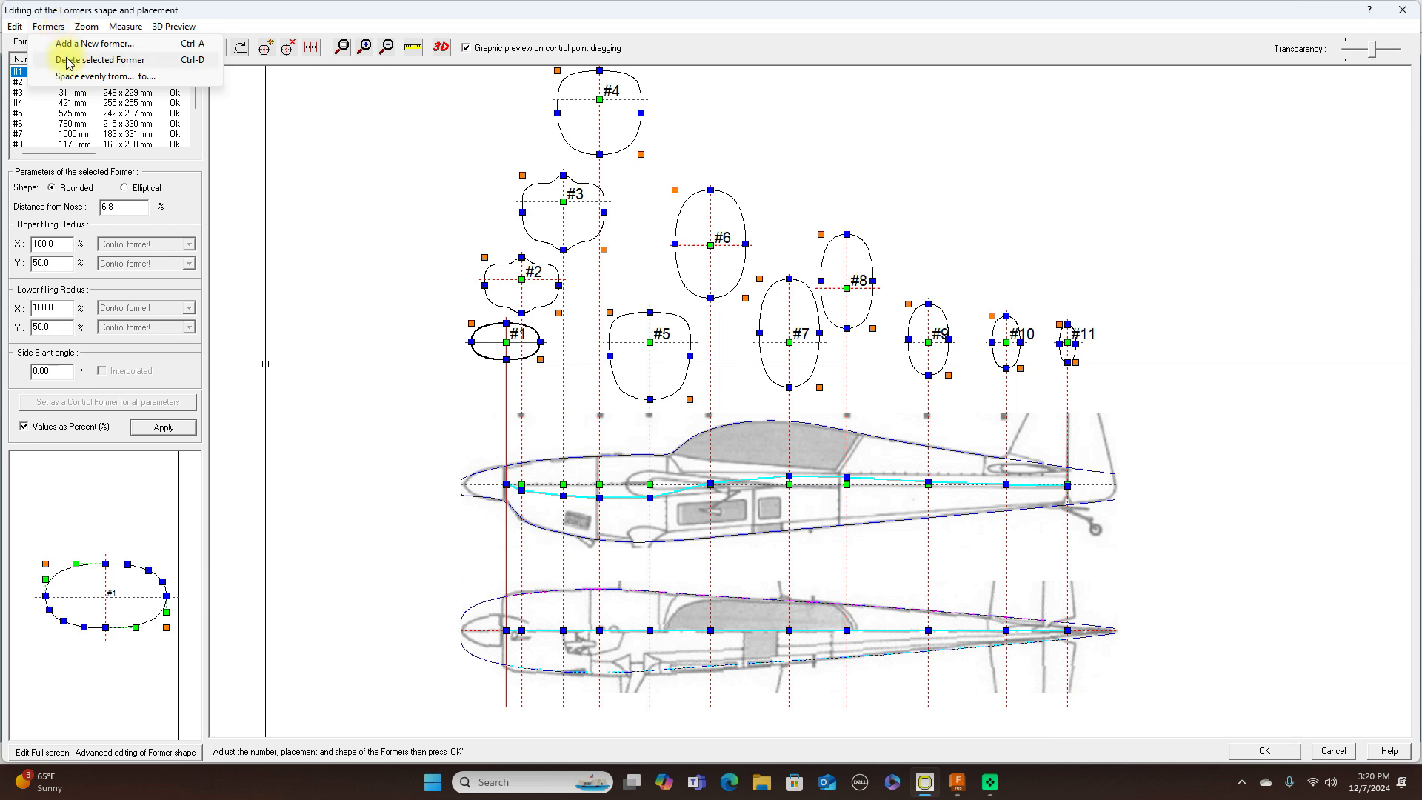
pyautogui.click(65, 60)
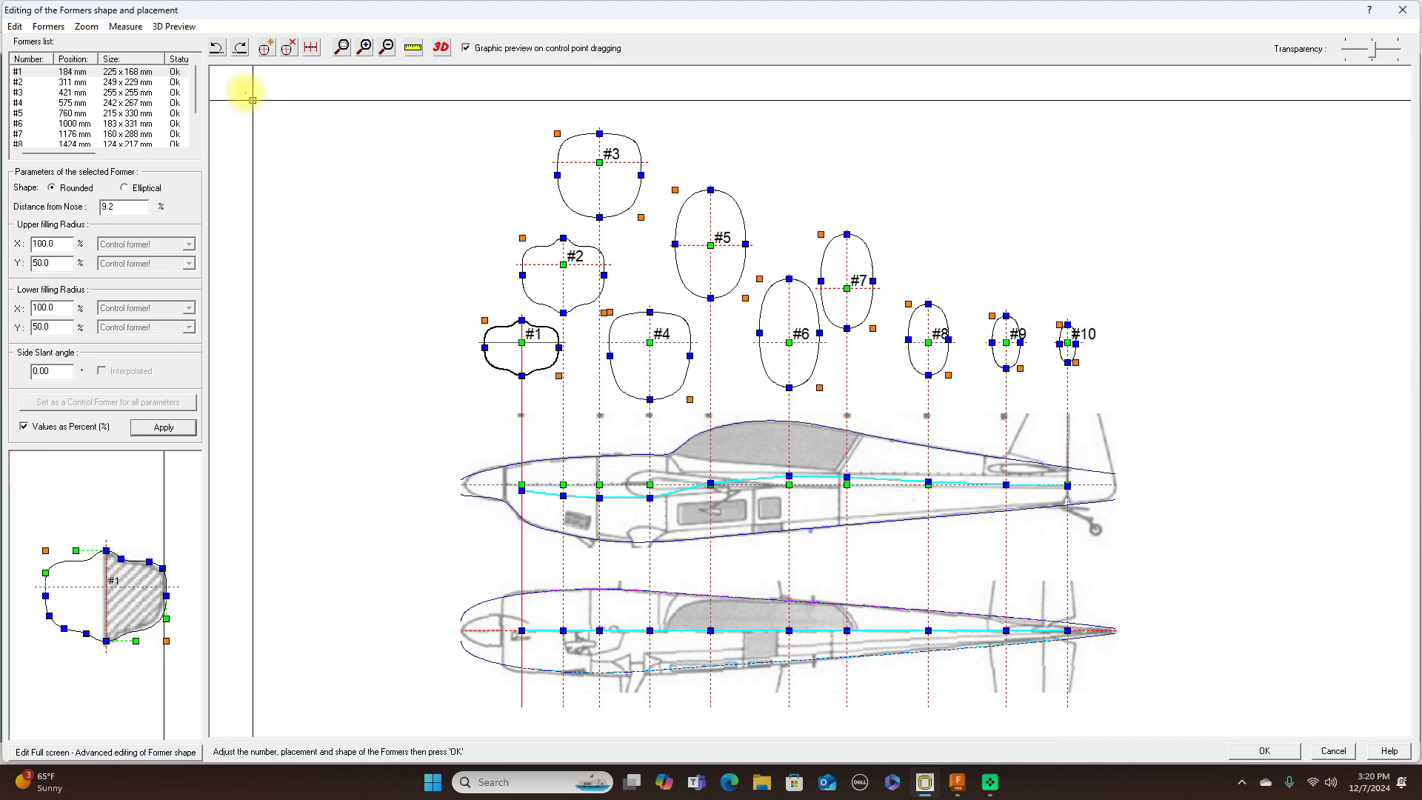
# Step: Check the nose and side profile of the shortened fuselage in the 3D preview, then close it
pyautogui.click(442, 49)
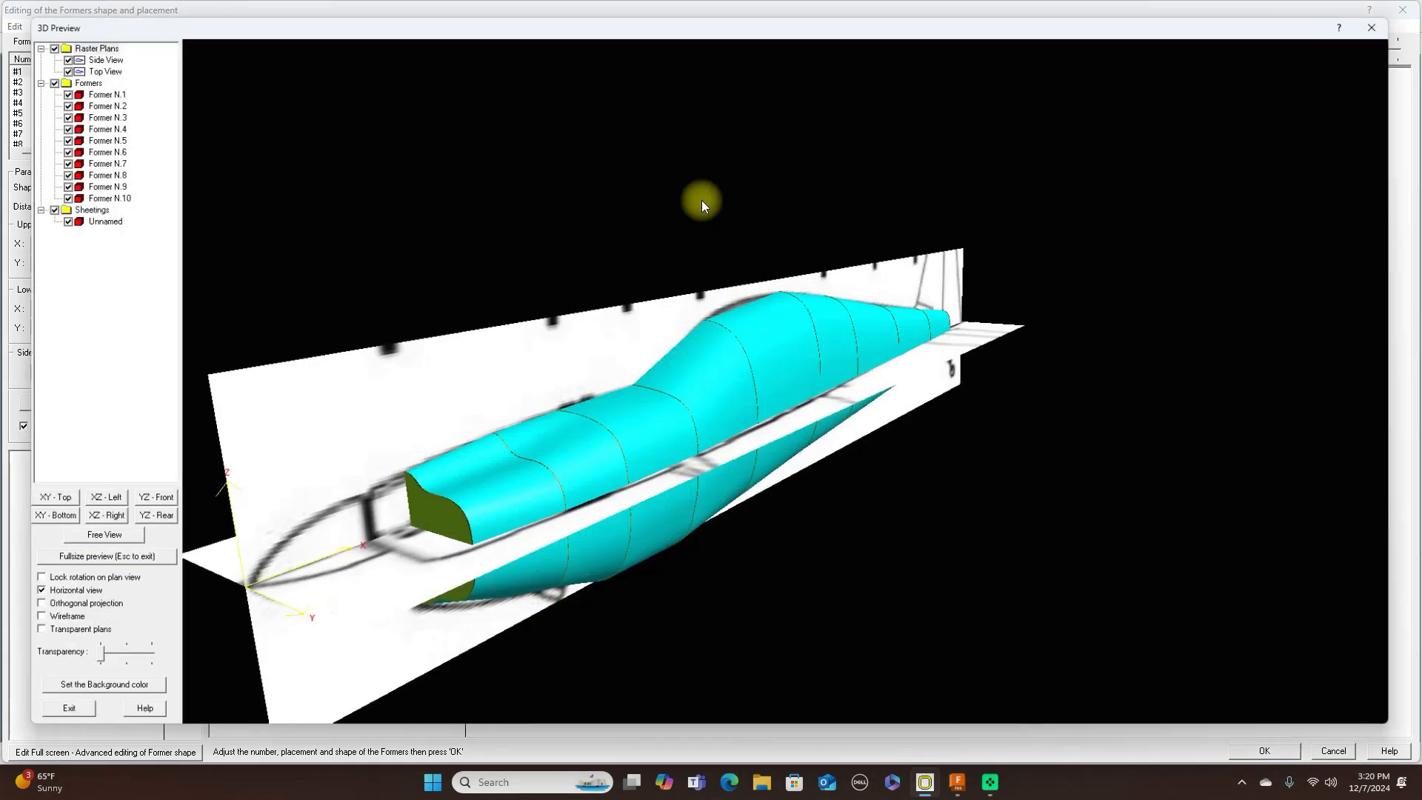
pyautogui.moveTo(739, 437); pyautogui.dragTo(901, 499)
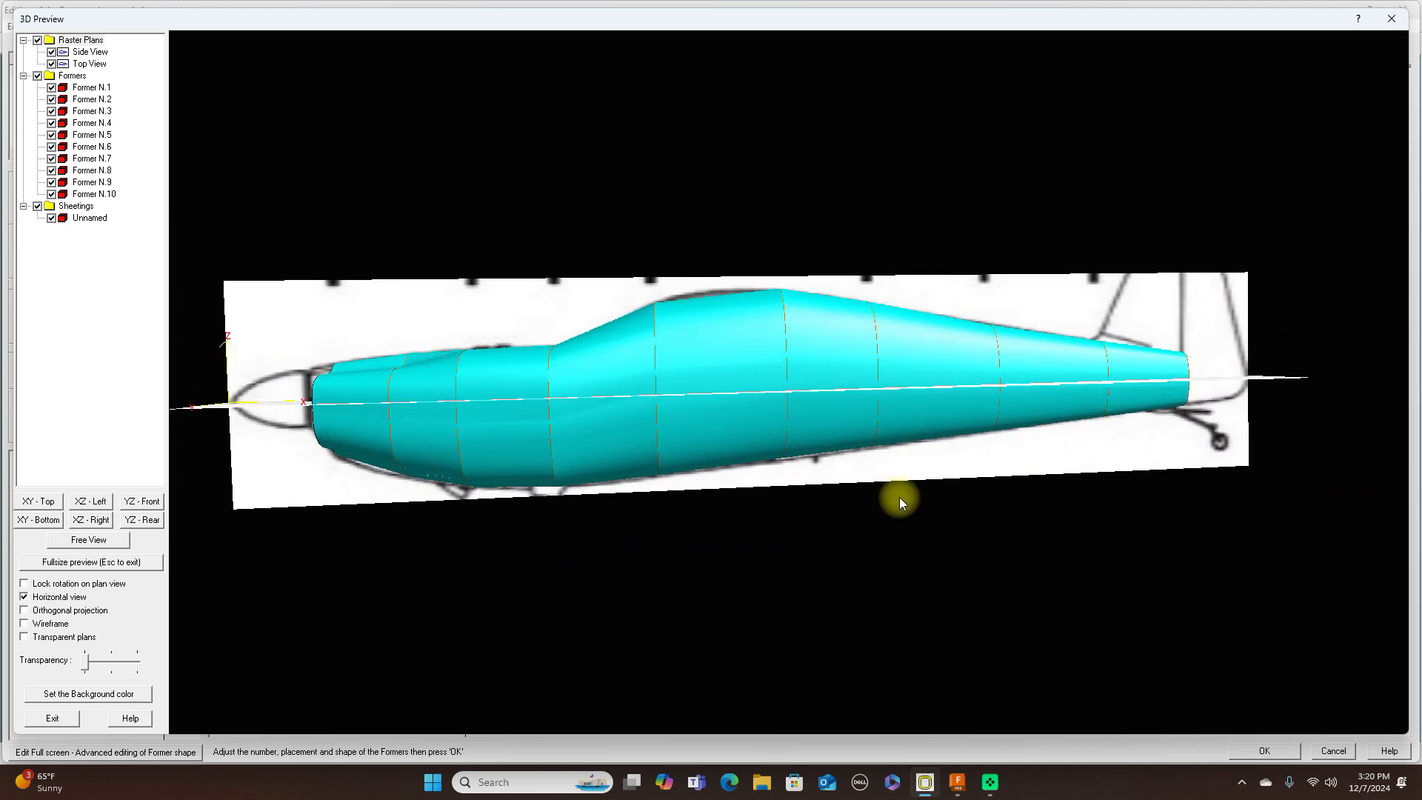
pyautogui.click(1391, 19)
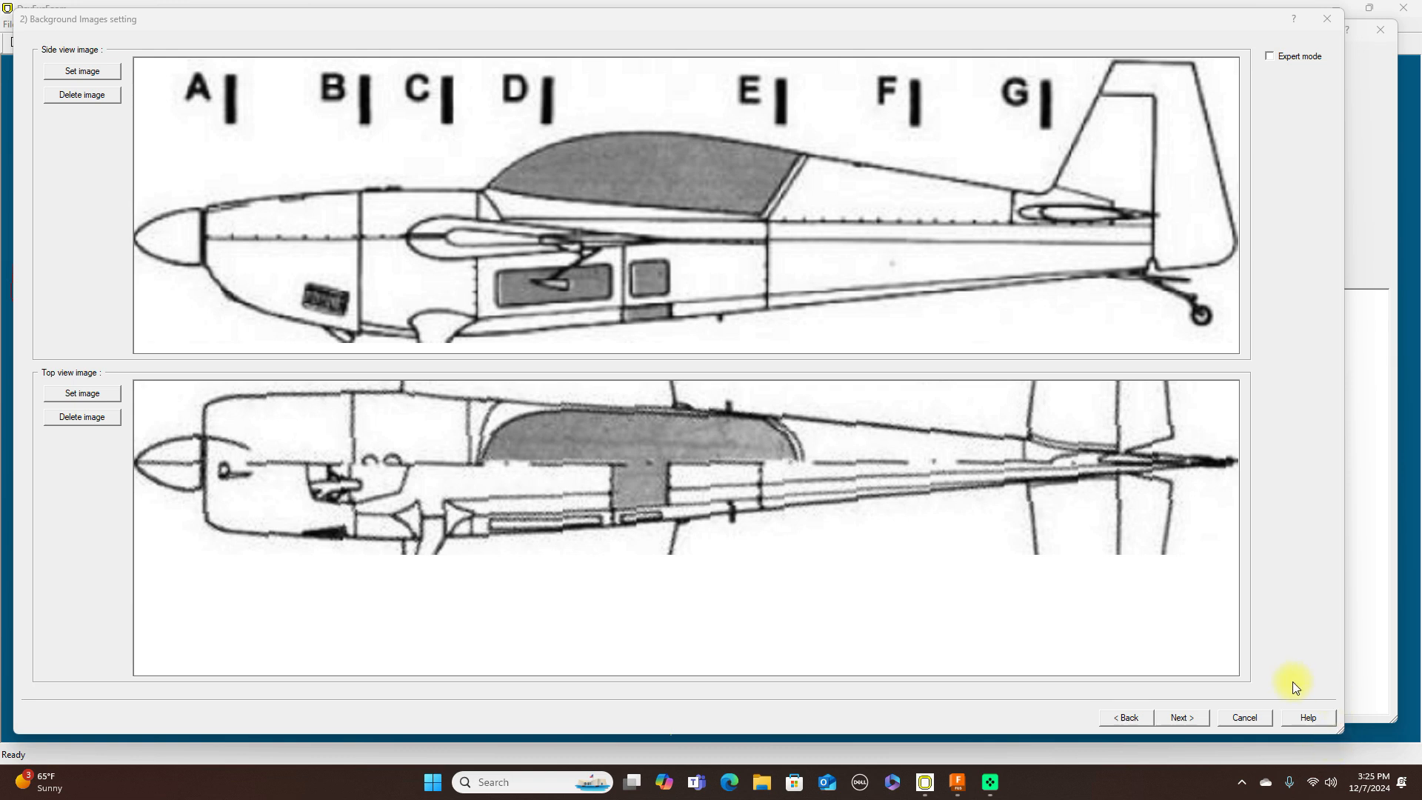
# Step: Review the wizard's general settings, background images and fuselage outlines, and advance to the formers' sections page
pyautogui.click(1127, 717)
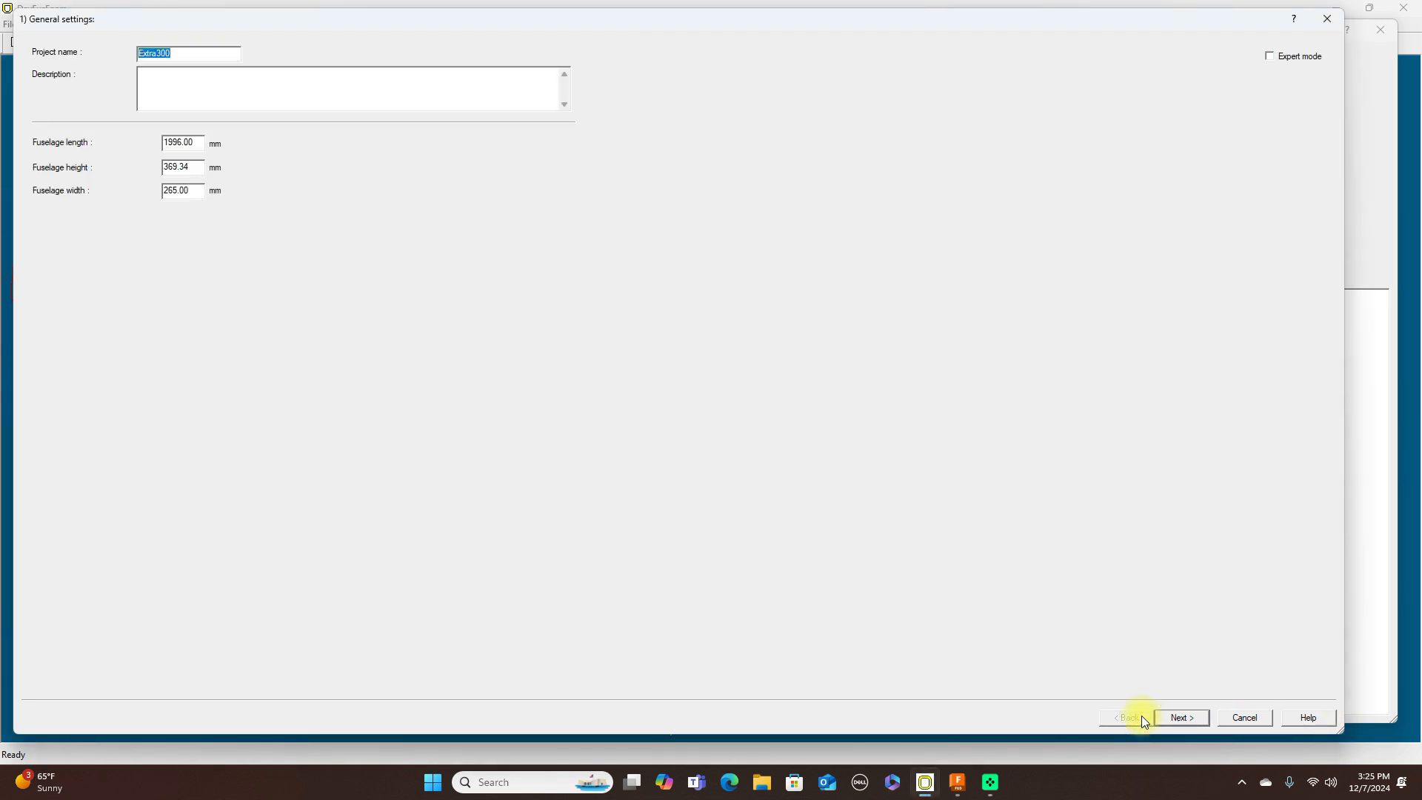
pyautogui.click(1180, 717)
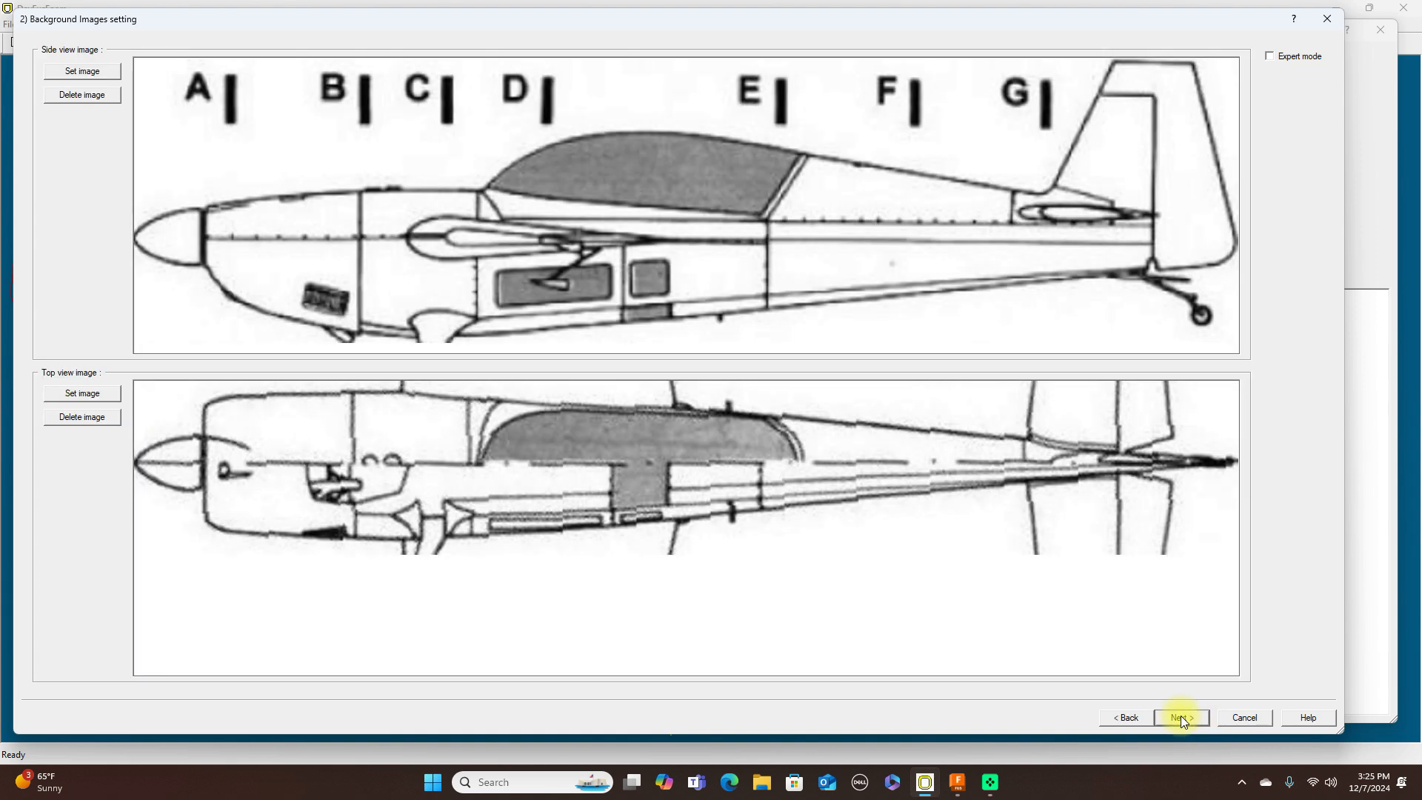
pyautogui.click(1180, 717)
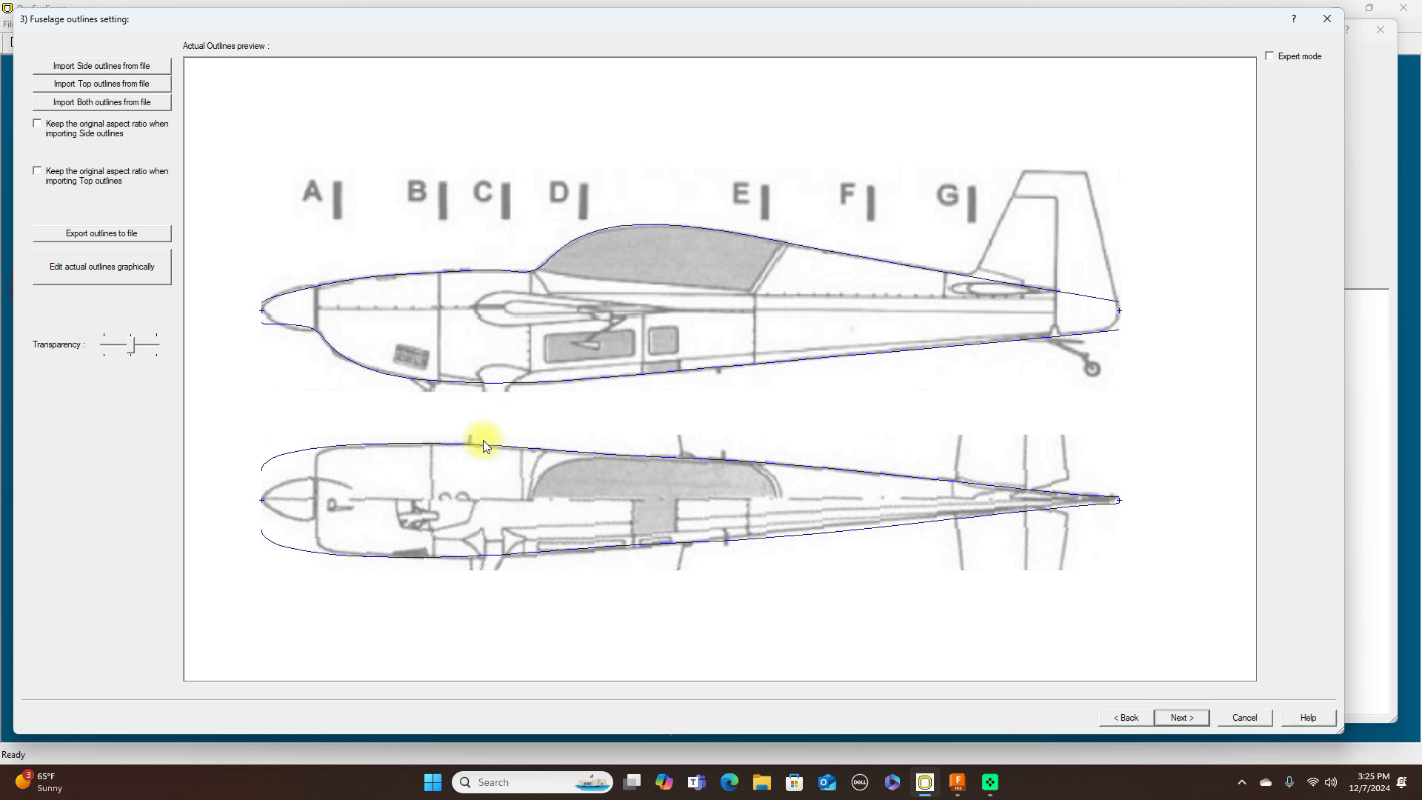
pyautogui.click(1182, 717)
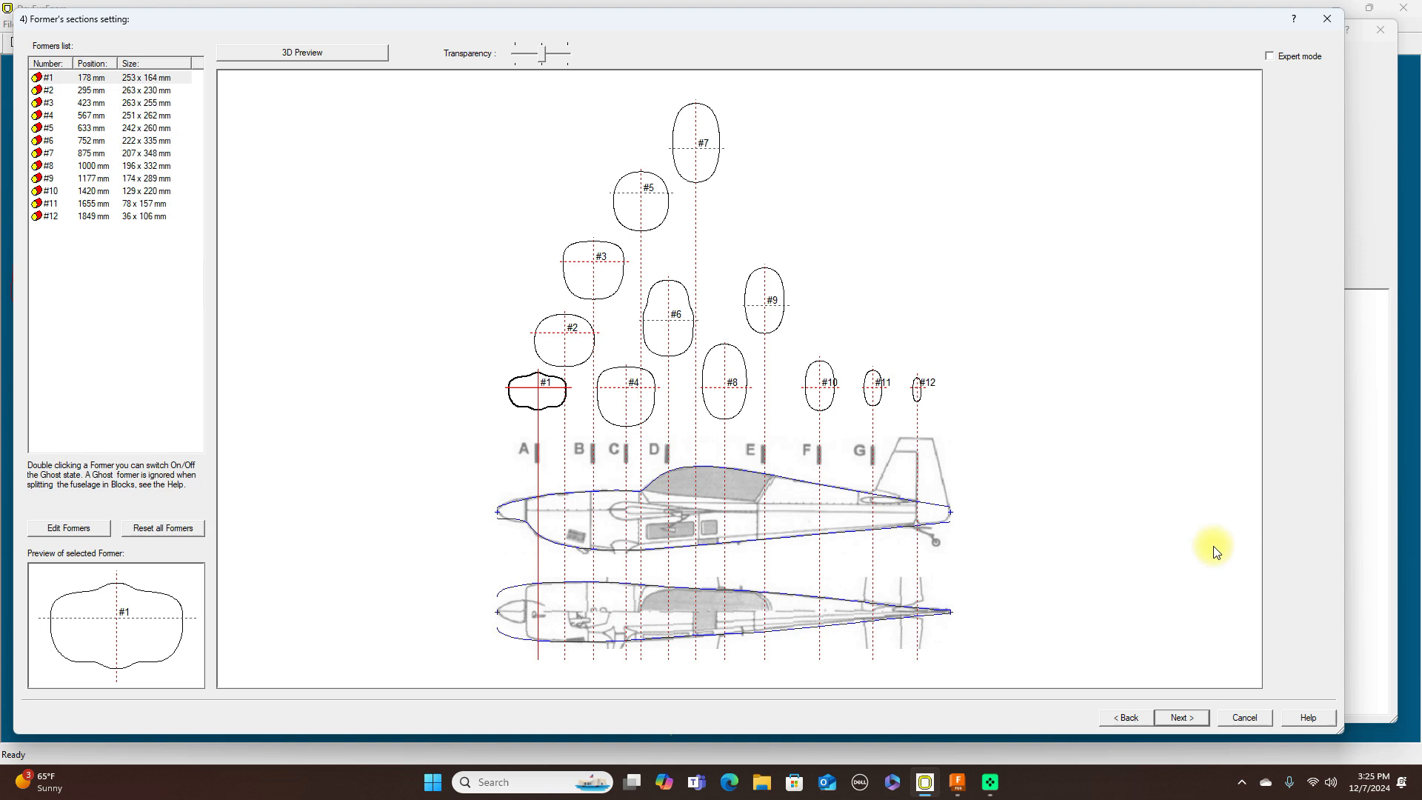
# Step: Keep automatic block interpolation, no sheeting and no spars, advancing the wizard to the lightening holes settings
pyautogui.click(1193, 717)
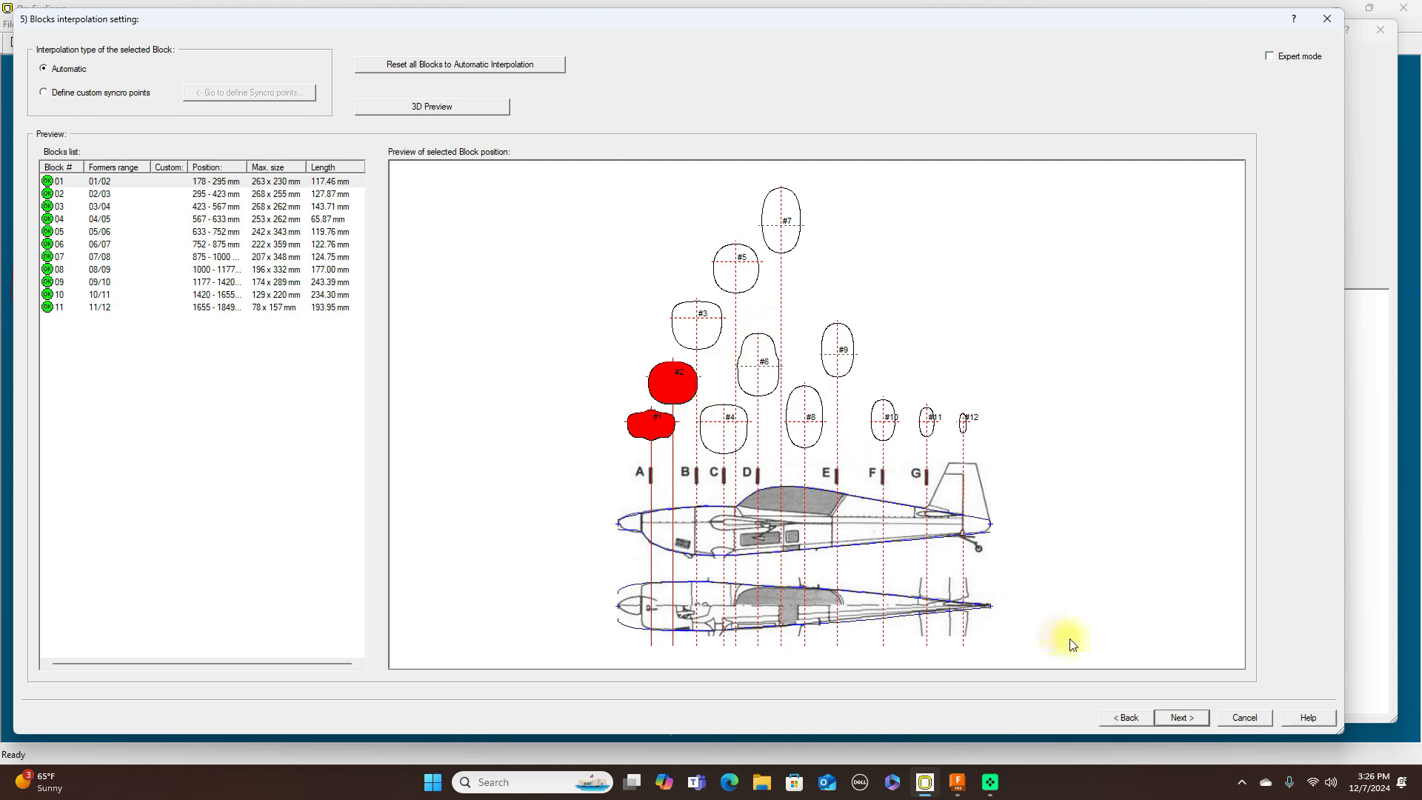
pyautogui.click(1186, 722)
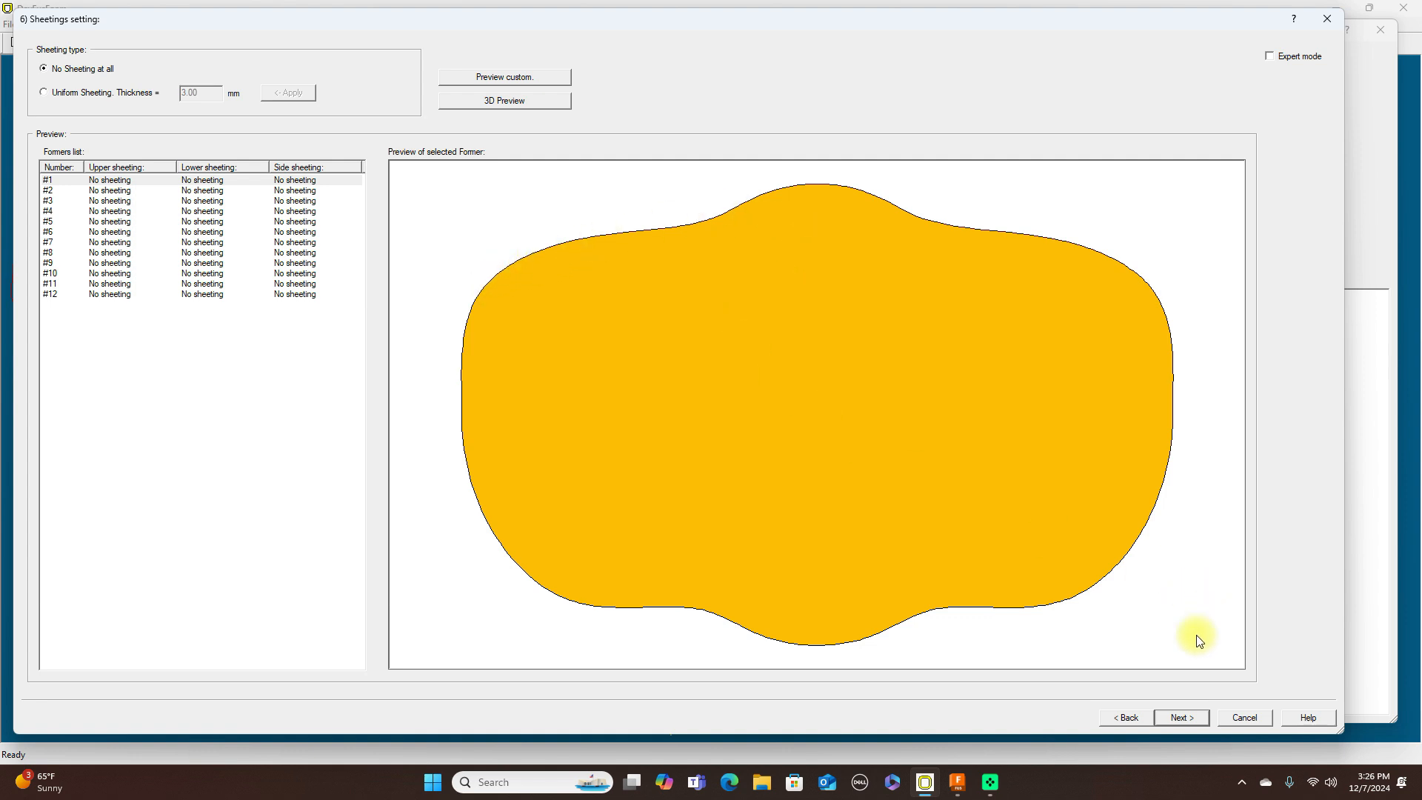
pyautogui.click(1192, 718)
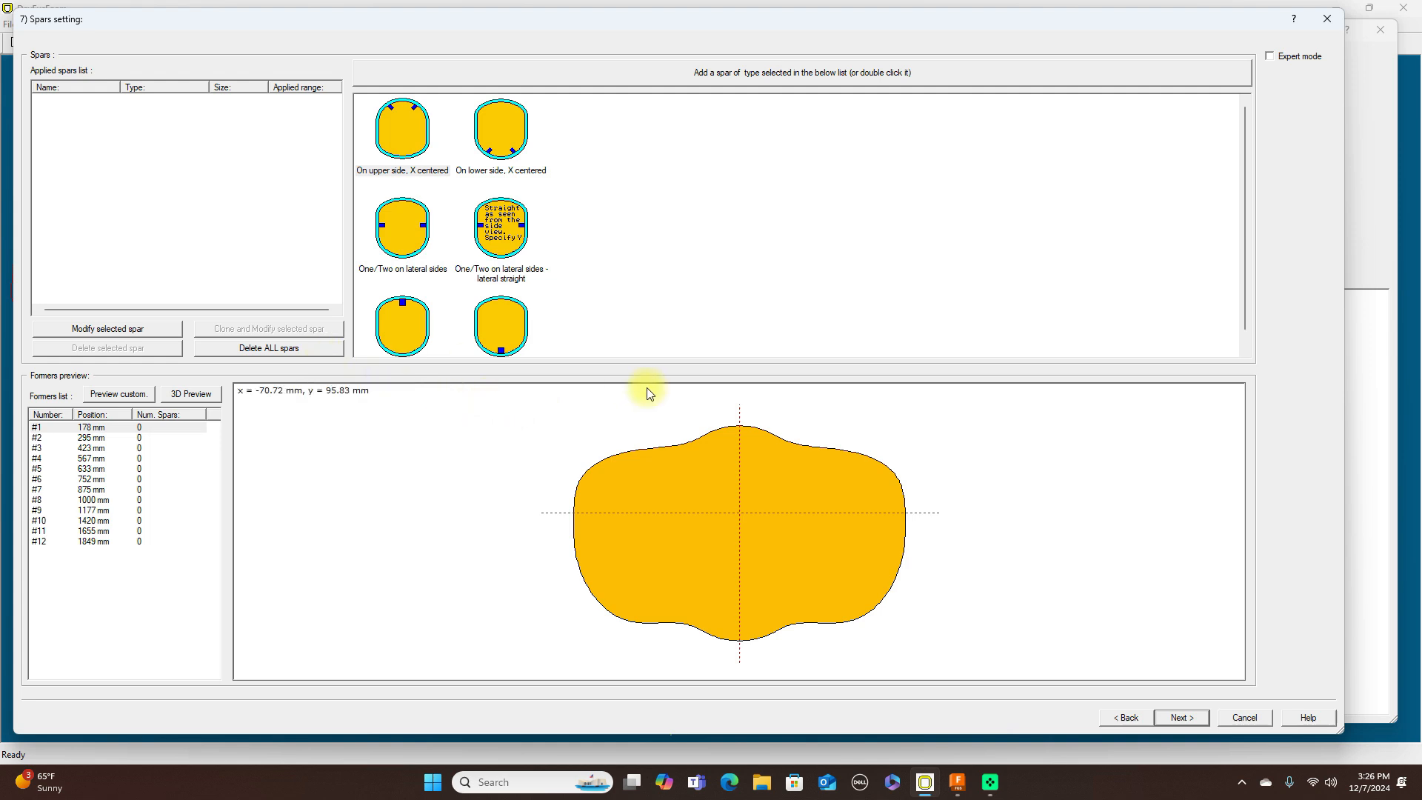
pyautogui.click(1182, 718)
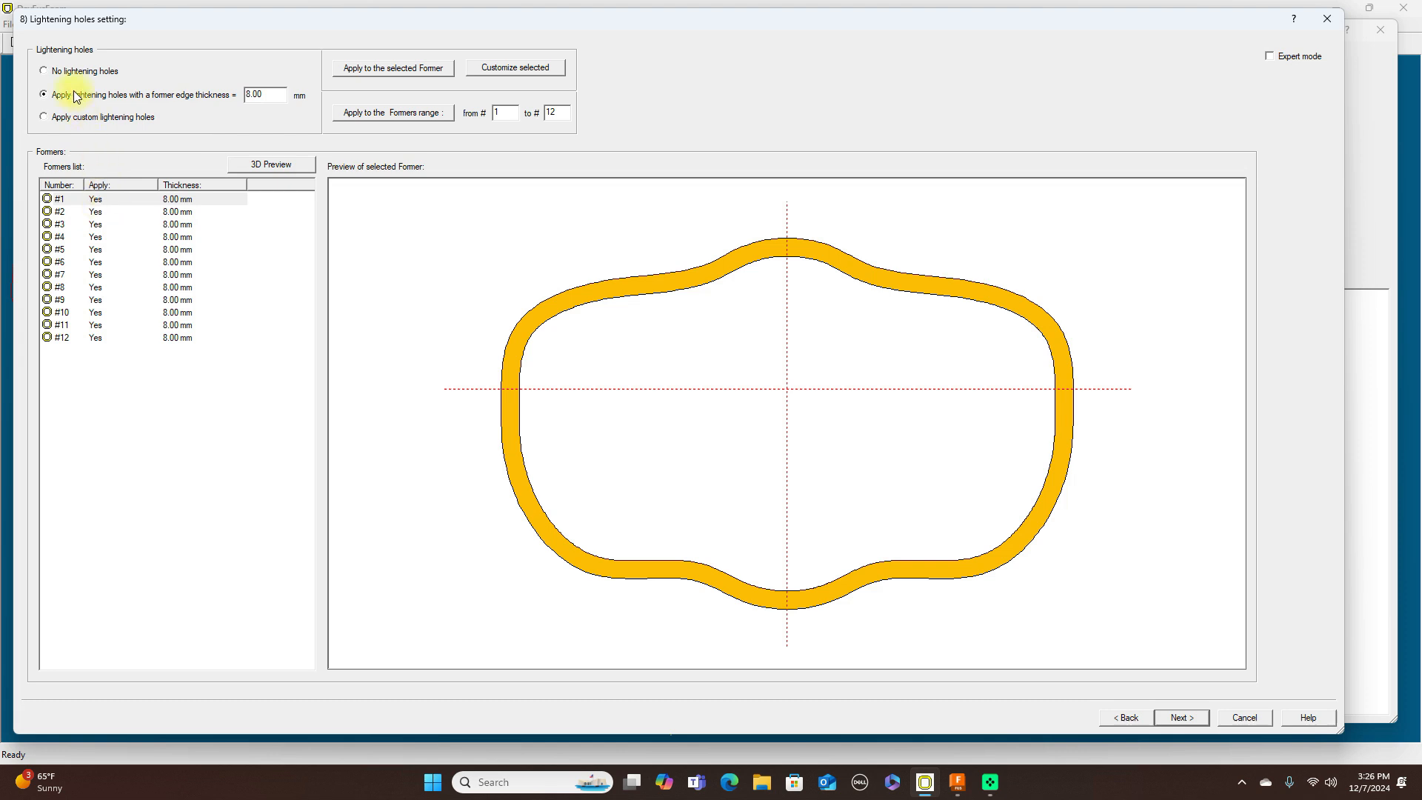
# Step: Try former #1 without a lightening hole, and reapply its hole with an 8.00 mm former edge thickness
pyautogui.click(44, 71)
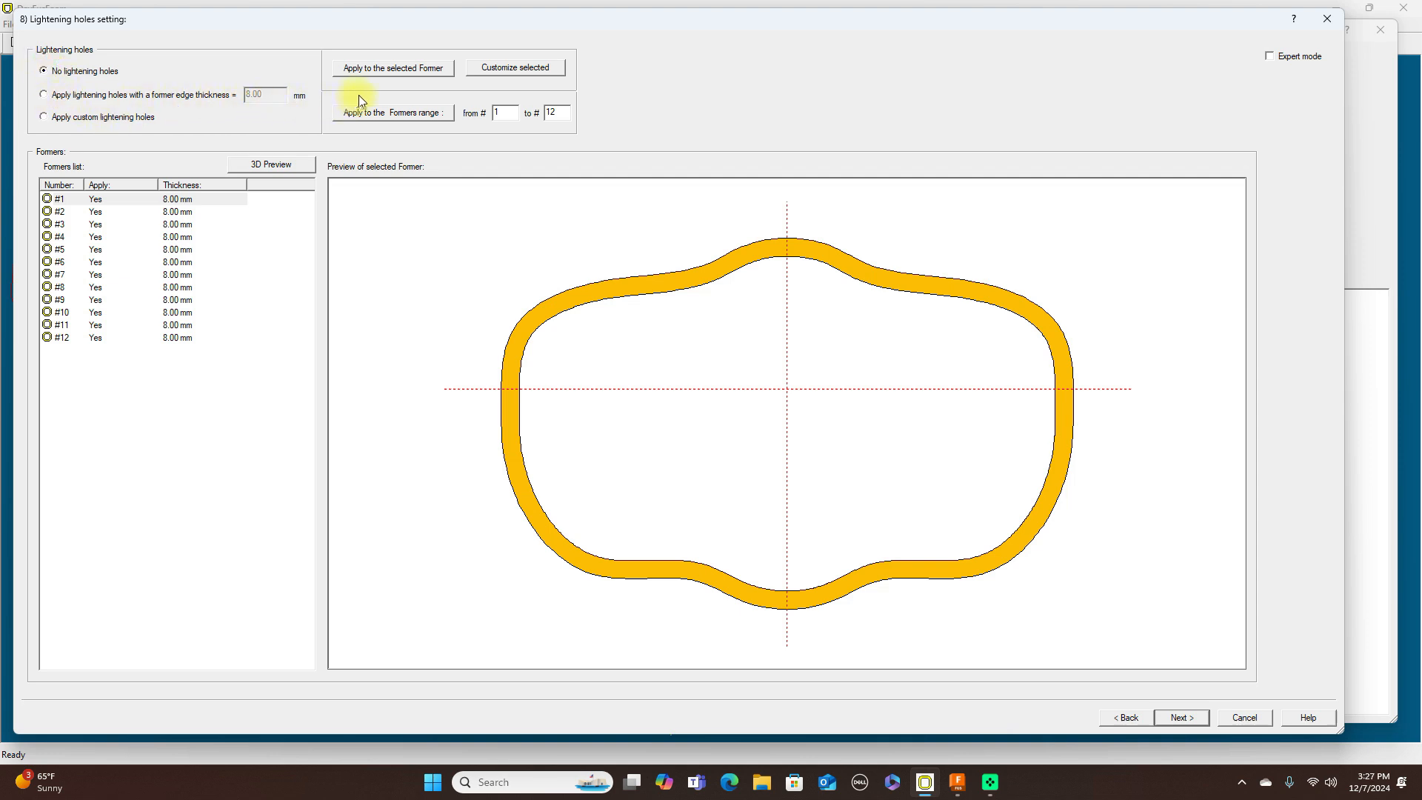
pyautogui.click(373, 67)
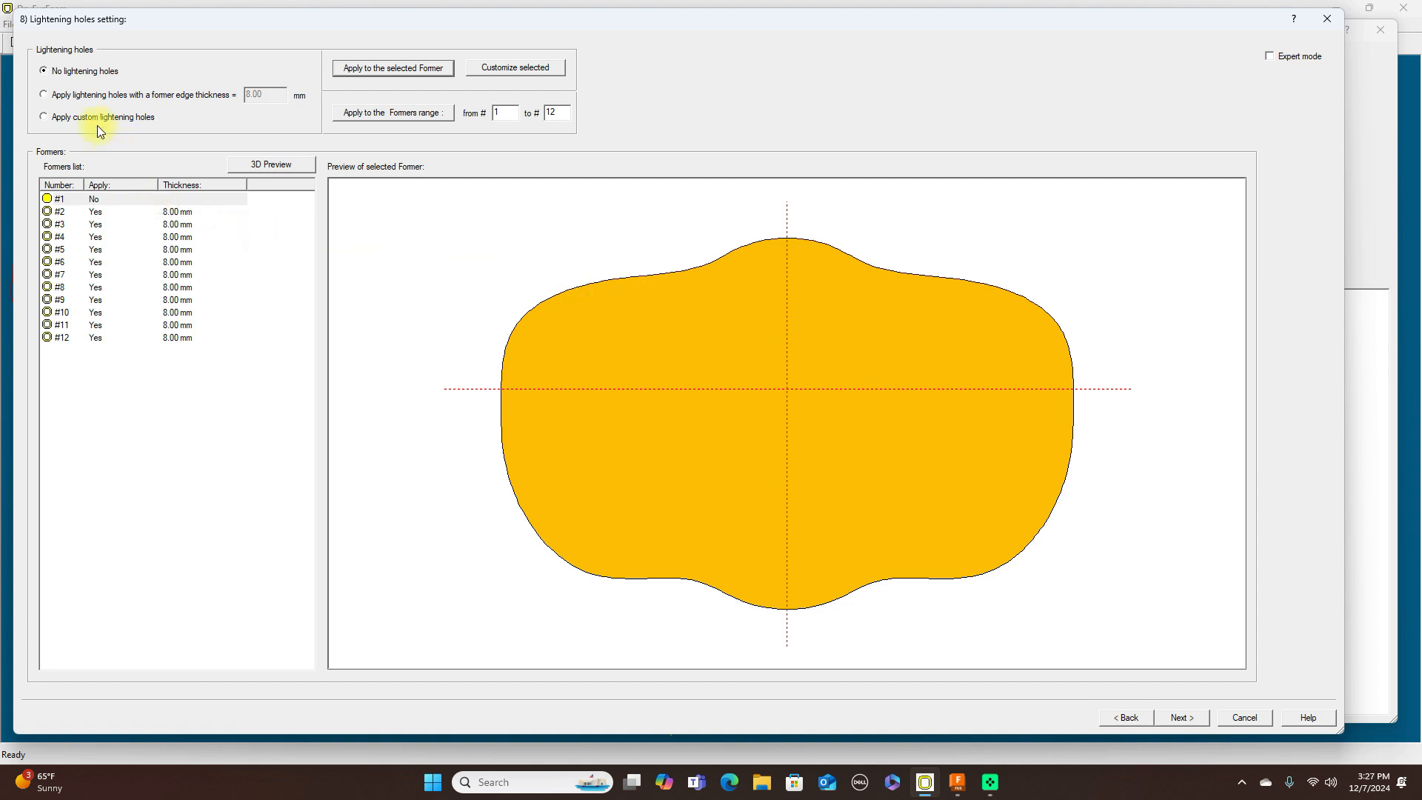
pyautogui.click(43, 95)
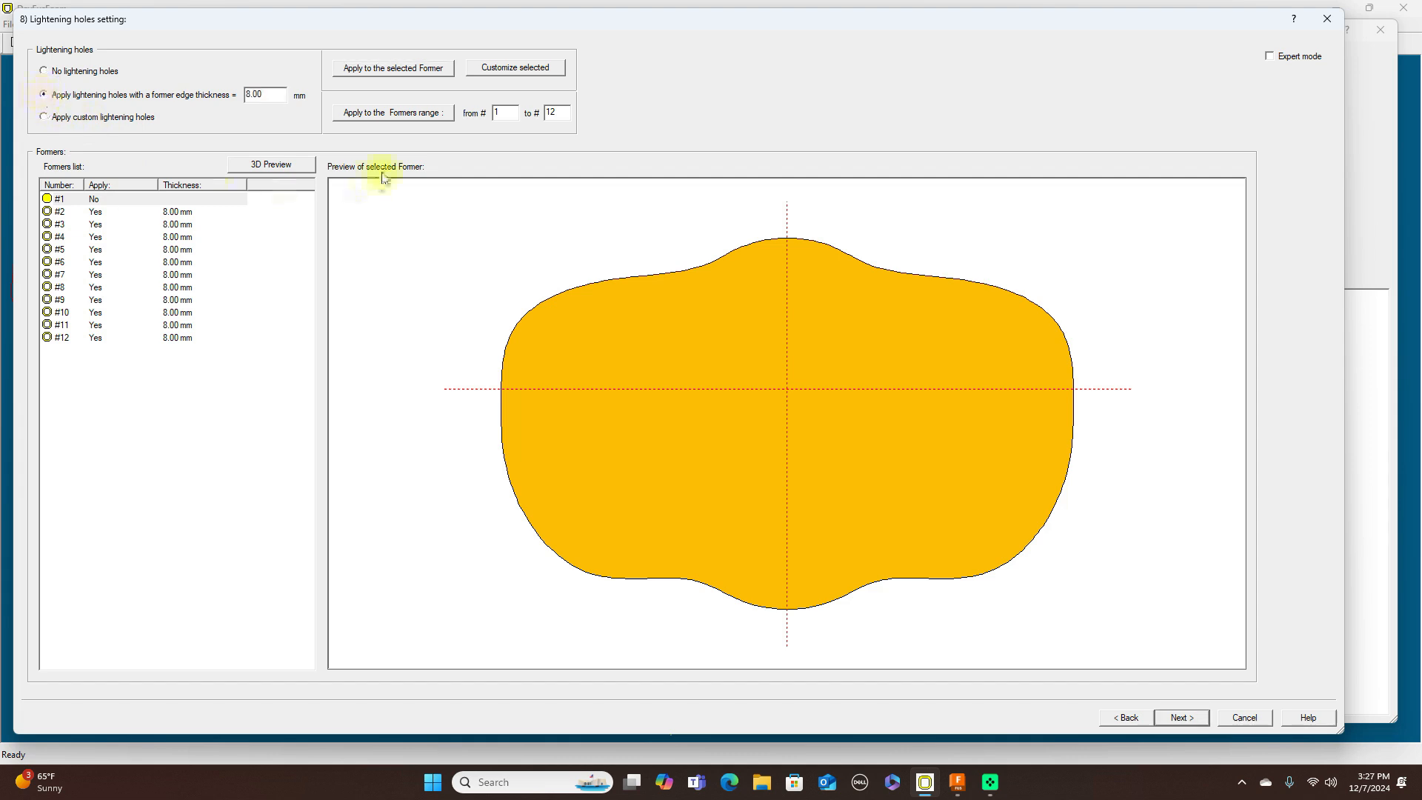
pyautogui.click(393, 68)
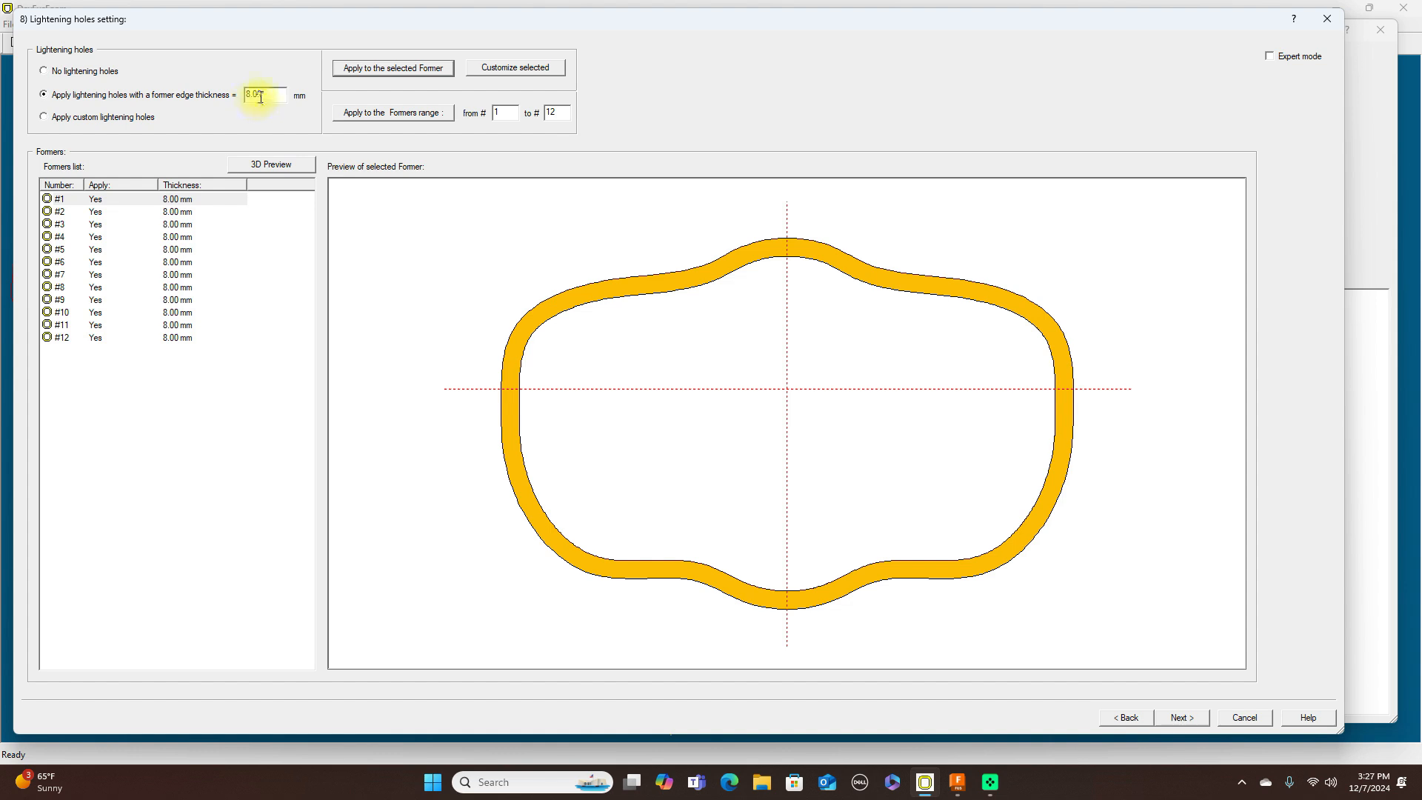
pyautogui.moveTo(265, 94); pyautogui.dragTo(247, 94)
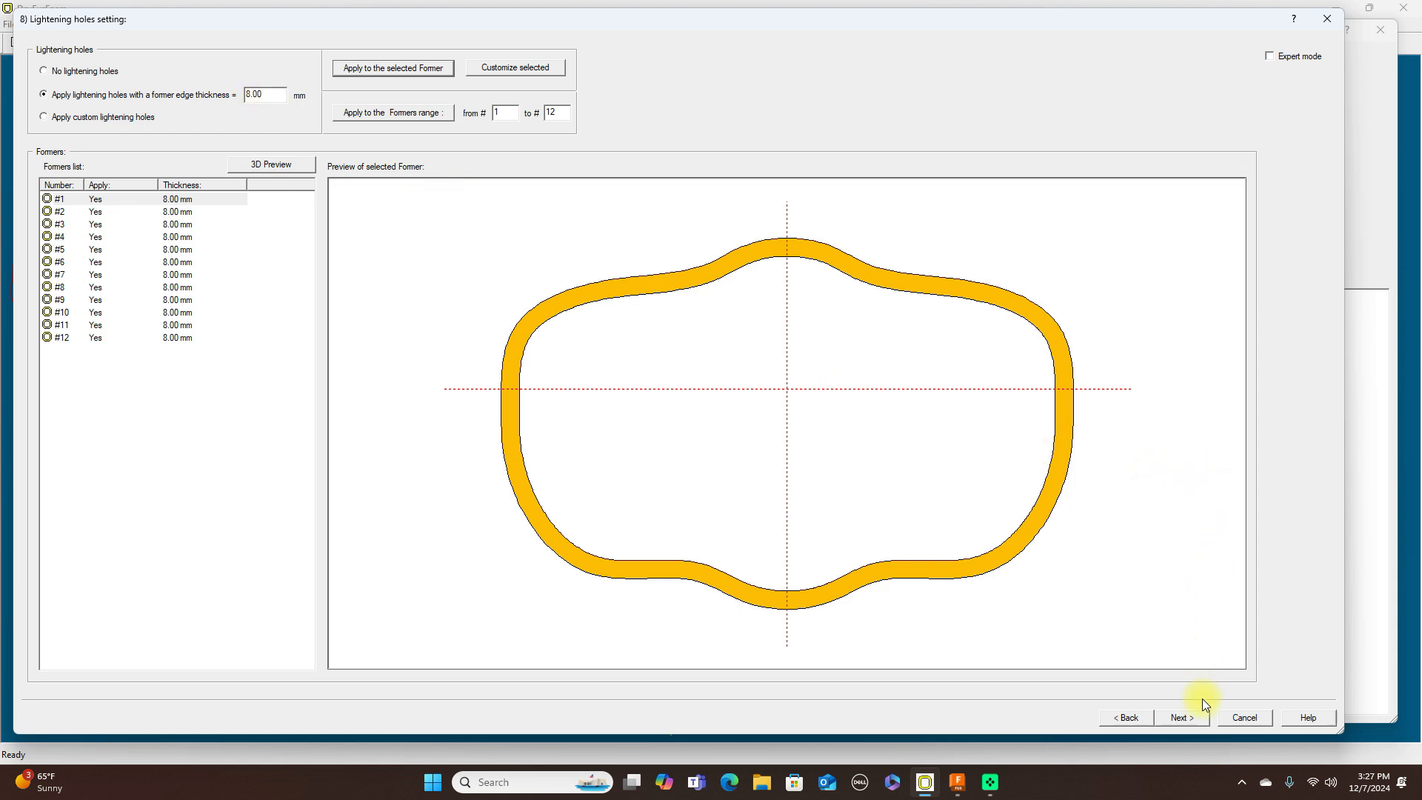
# Step: Accept the lightening holes and advance past wing slots and canopy slots without adding any, to the wizard's last page
pyautogui.click(1190, 718)
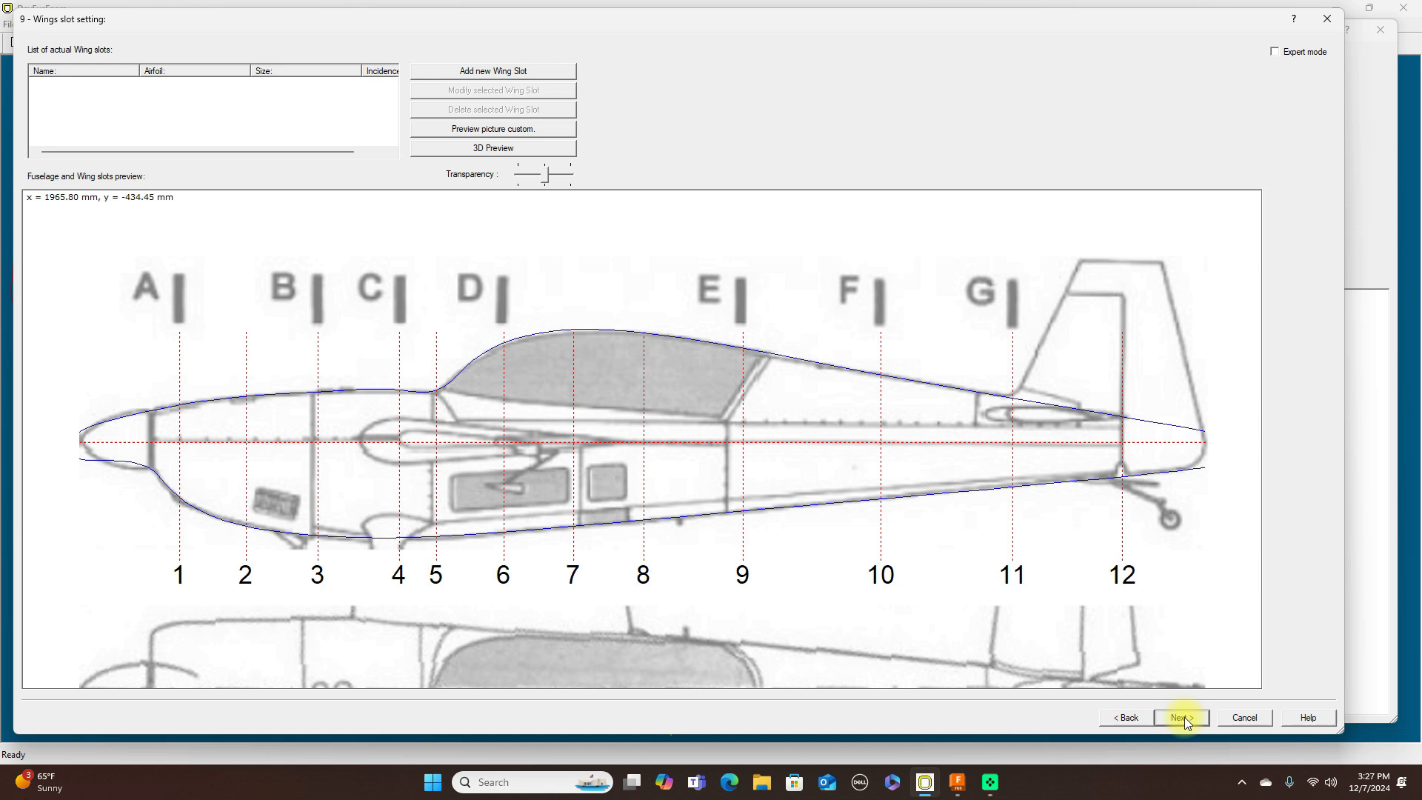
pyautogui.click(1182, 716)
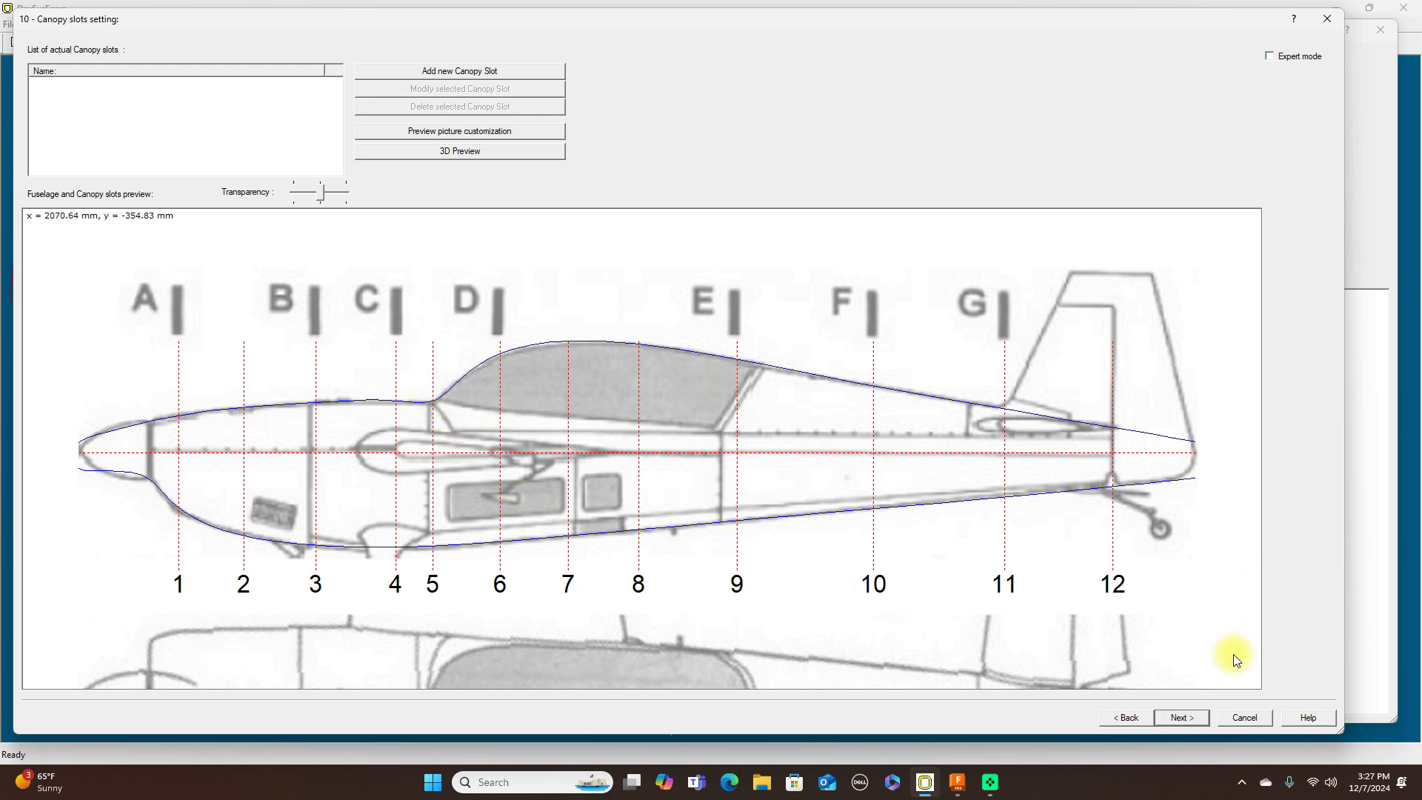
pyautogui.click(1185, 718)
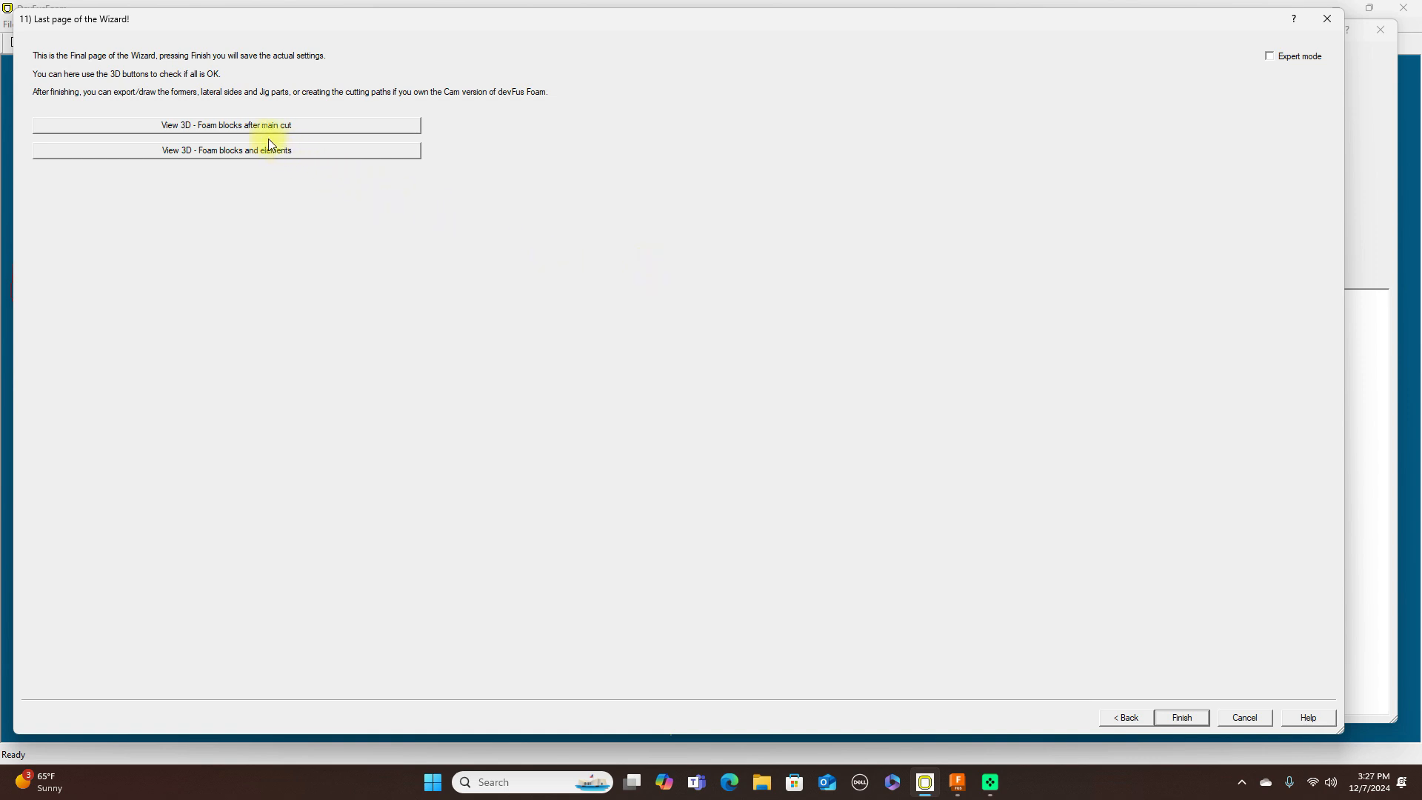
# Step: Examine the foam blocks after the main cut in 3D from the left, the top and oblique angles
pyautogui.click(249, 129)
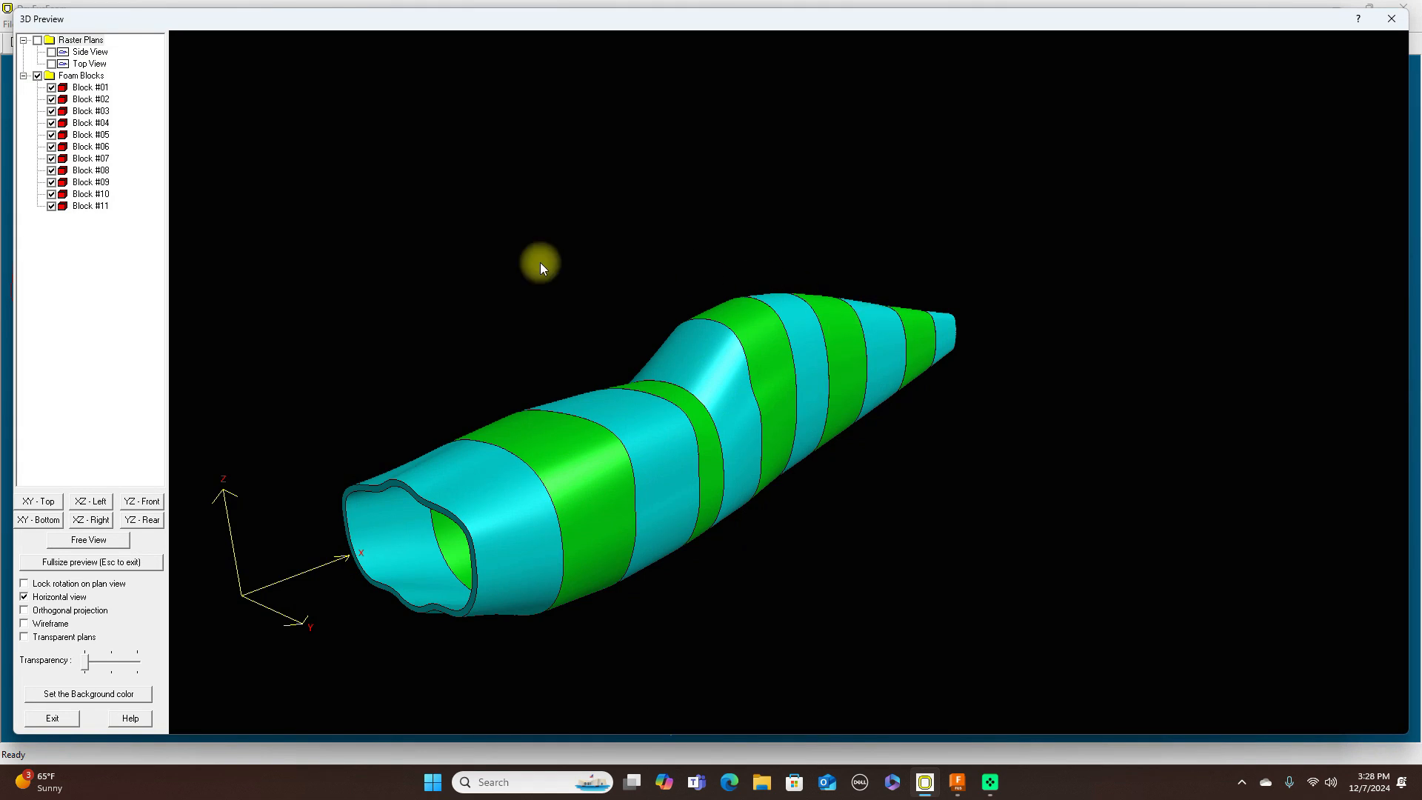
pyautogui.moveTo(436, 334); pyautogui.dragTo(1117, 260)
pyautogui.moveTo(632, 256); pyautogui.dragTo(534, 243)
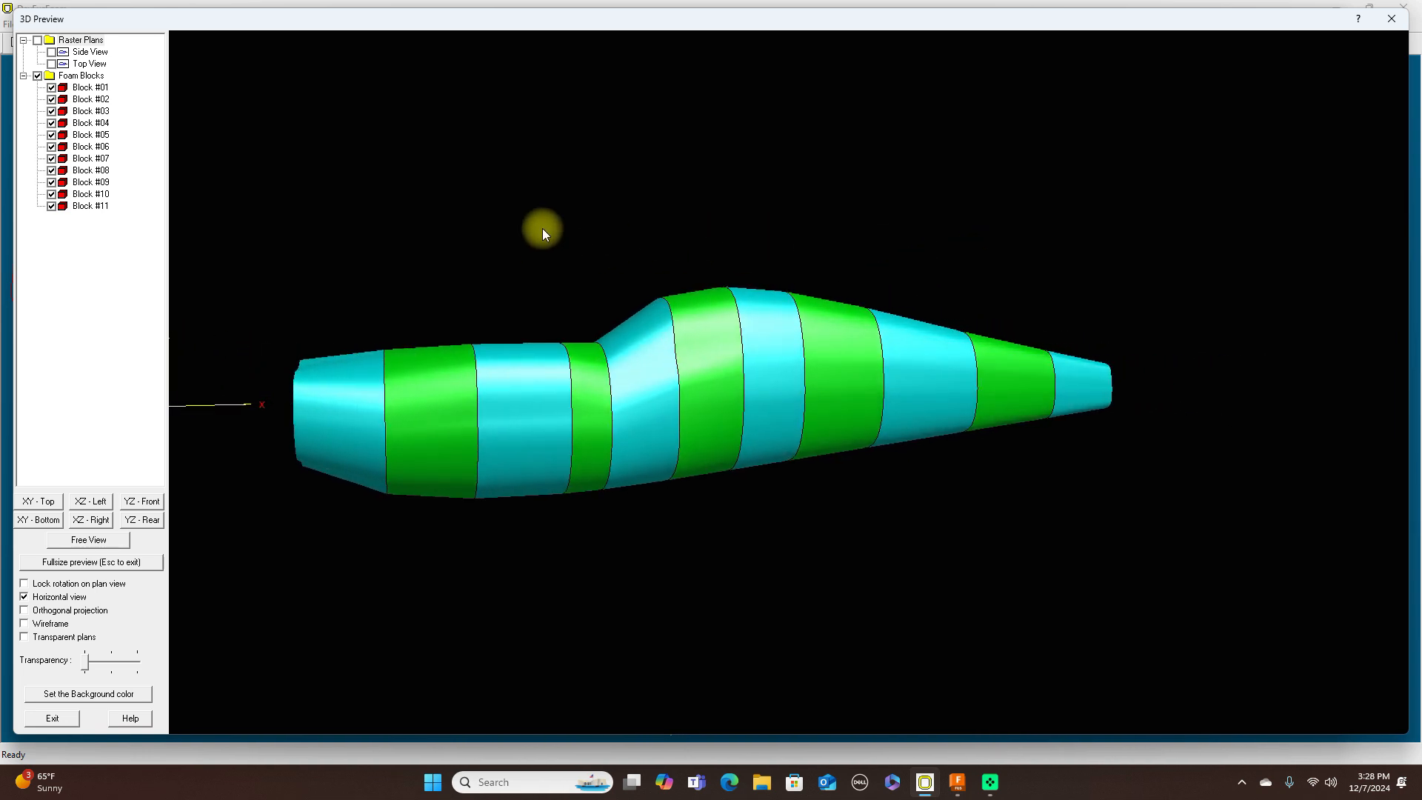
pyautogui.click(104, 497)
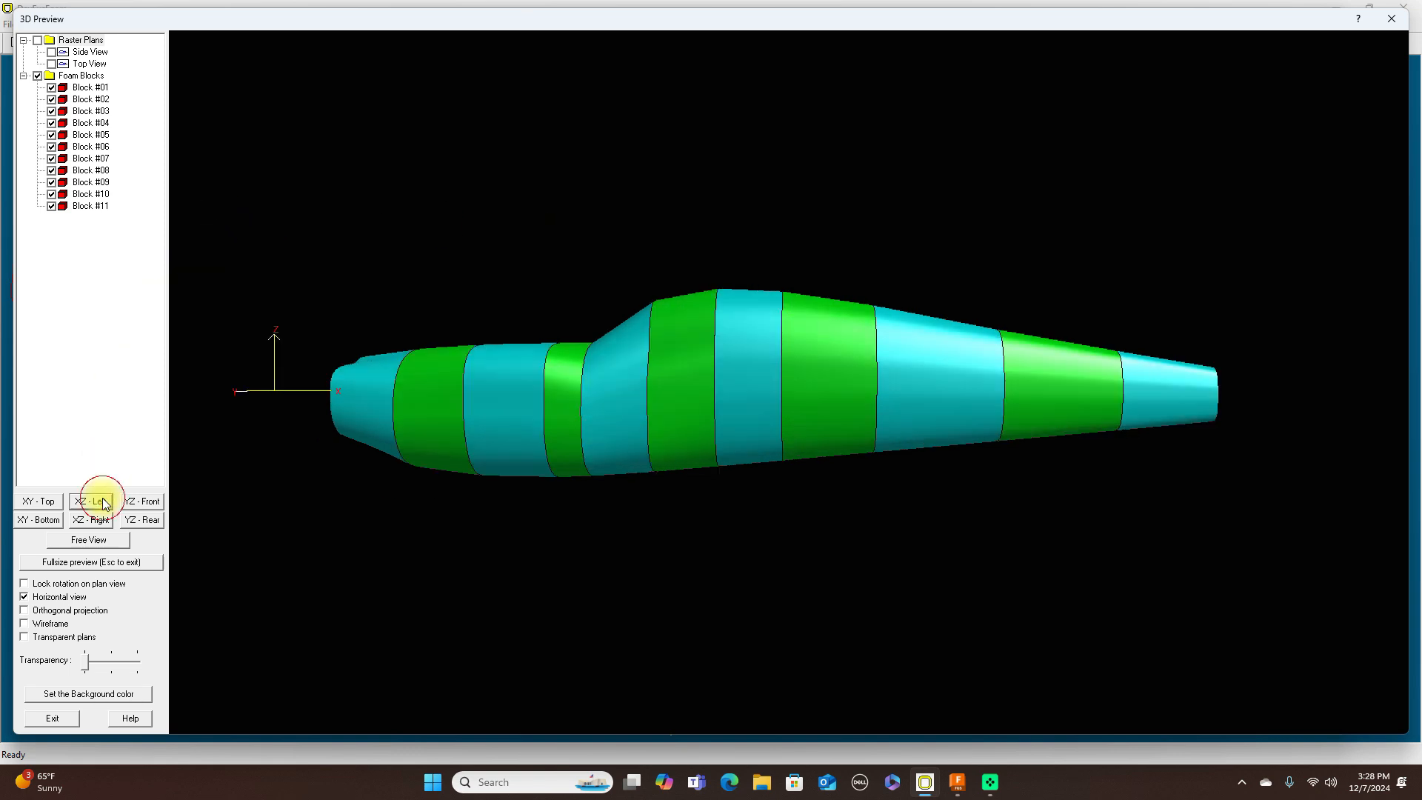
pyautogui.click(47, 505)
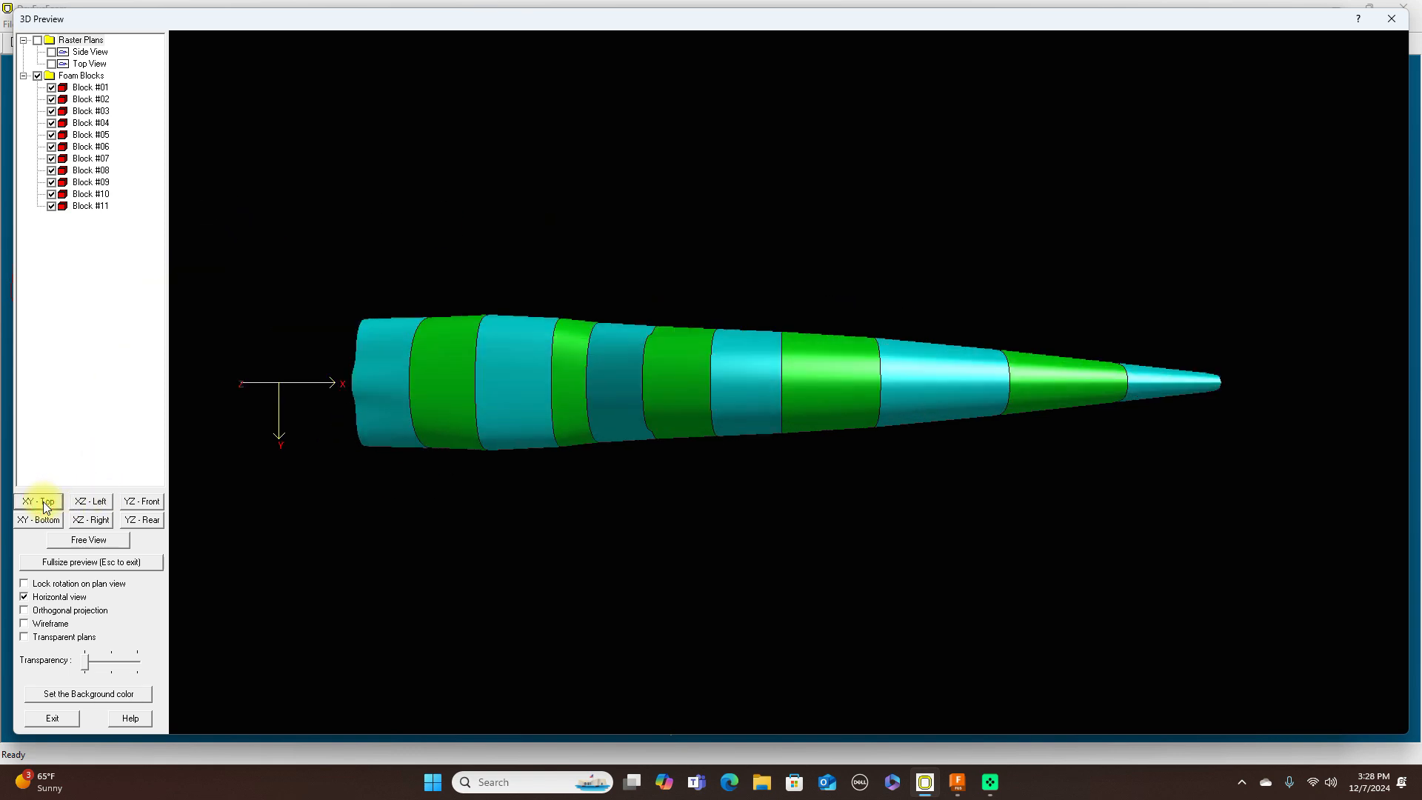
pyautogui.click(101, 509)
pyautogui.moveTo(387, 520); pyautogui.dragTo(491, 450)
pyautogui.moveTo(837, 512); pyautogui.dragTo(921, 501)
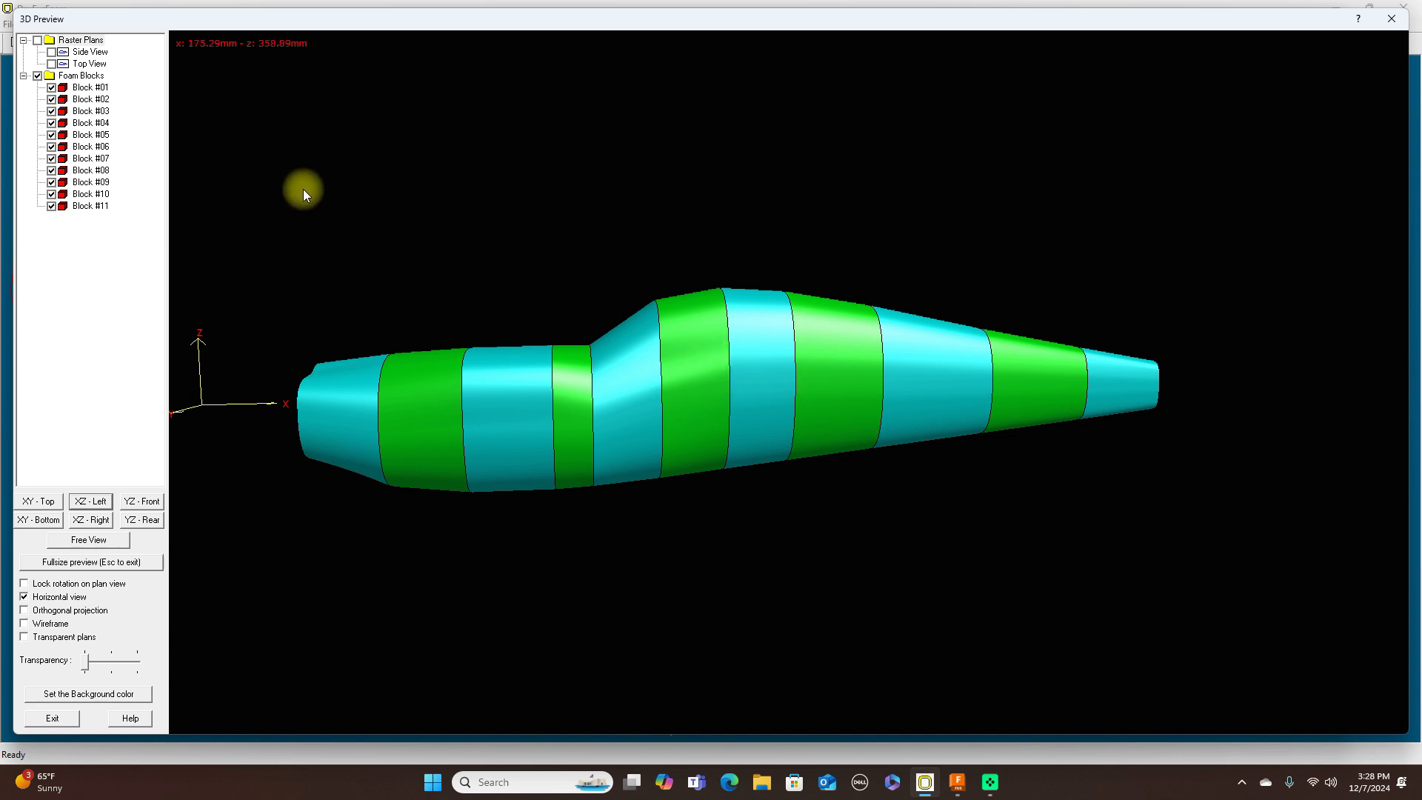
# Step: Temporarily hide foam blocks #04 and #05 to examine the hollow fuselage interior, and show both blocks again
pyautogui.click(52, 135)
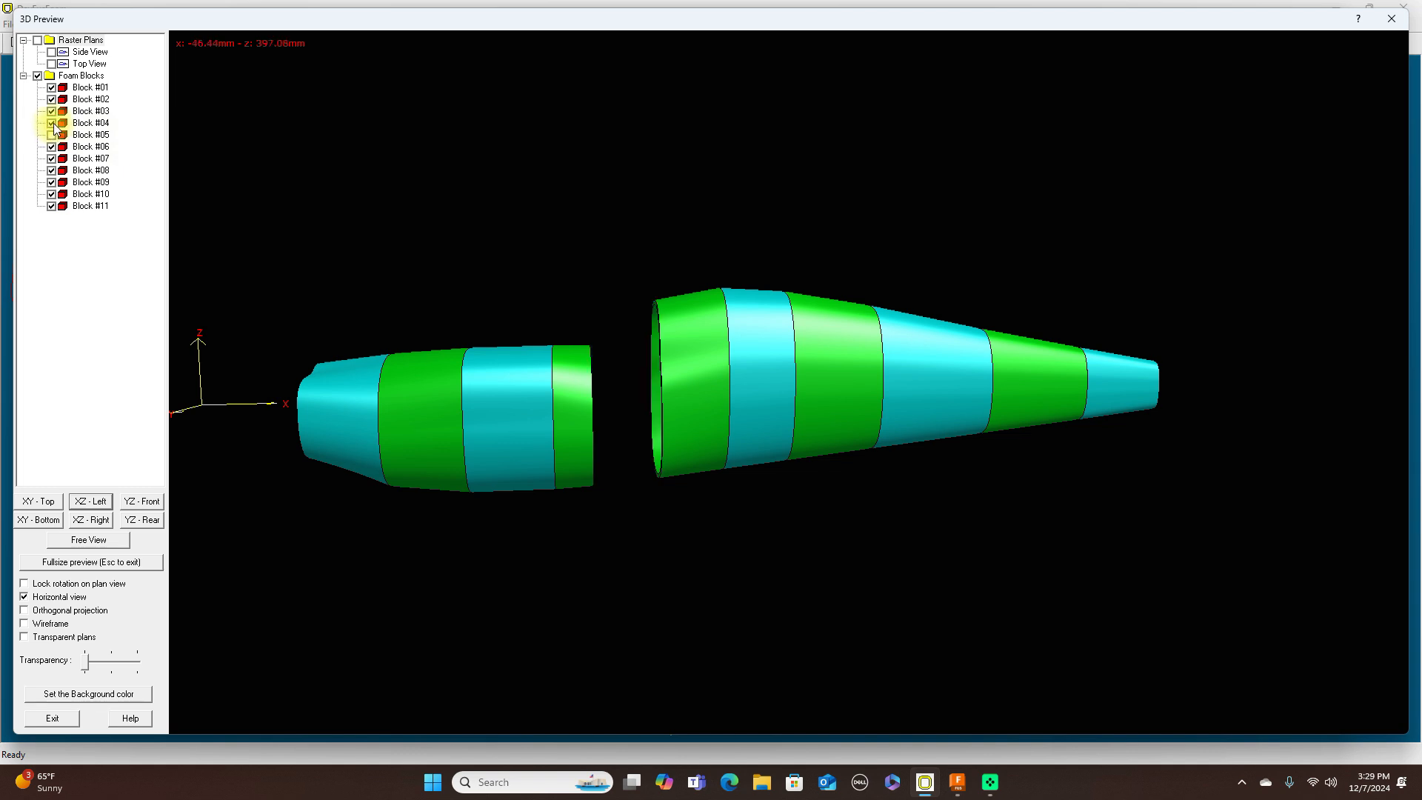
pyautogui.click(52, 123)
pyautogui.moveTo(525, 291)
pyautogui.mouseDown()
pyautogui.moveTo(635, 269)
pyautogui.moveTo(1081, 257)
pyautogui.moveTo(840, 273)
pyautogui.moveTo(445, 260)
pyautogui.moveTo(508, 308)
pyautogui.mouseUp()
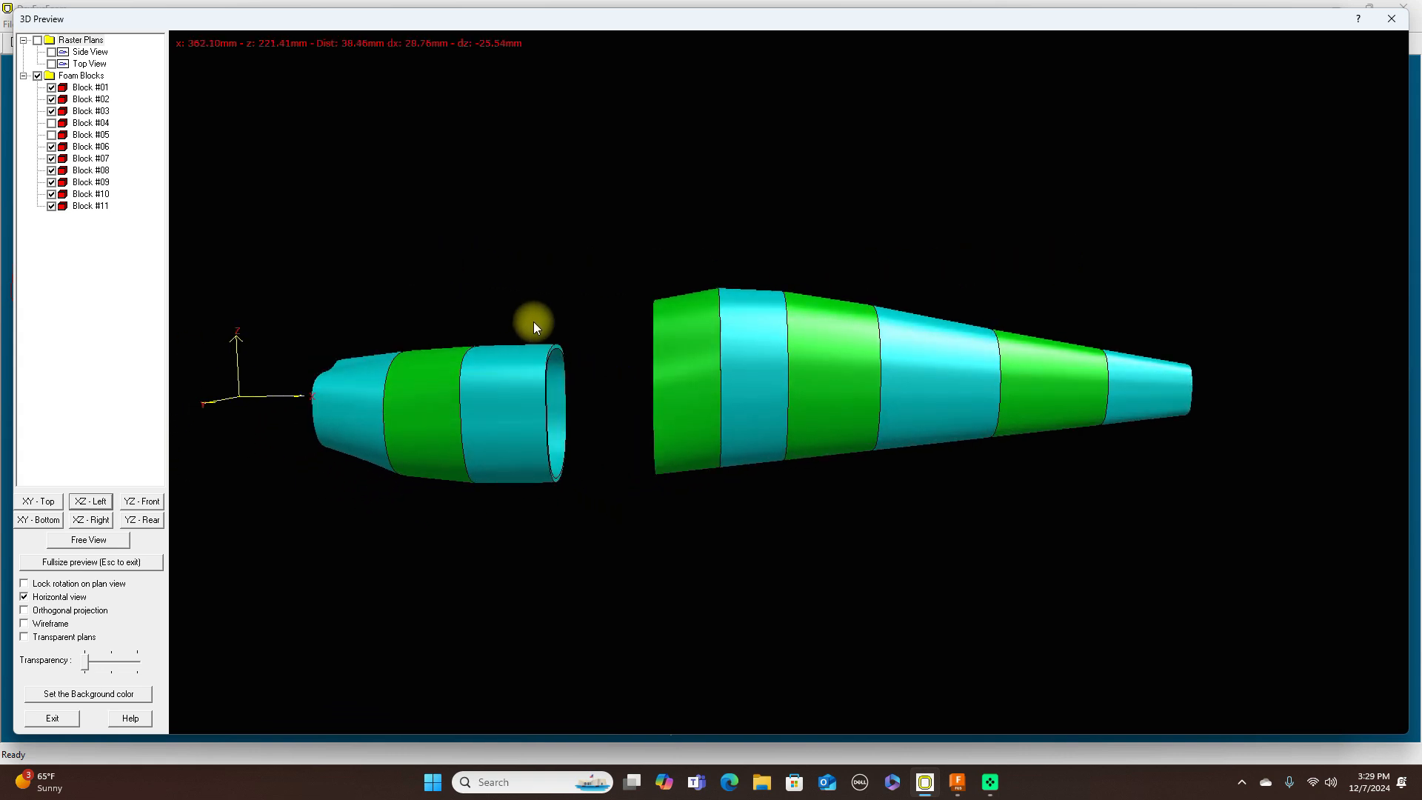
pyautogui.moveTo(946, 269); pyautogui.dragTo(591, 386)
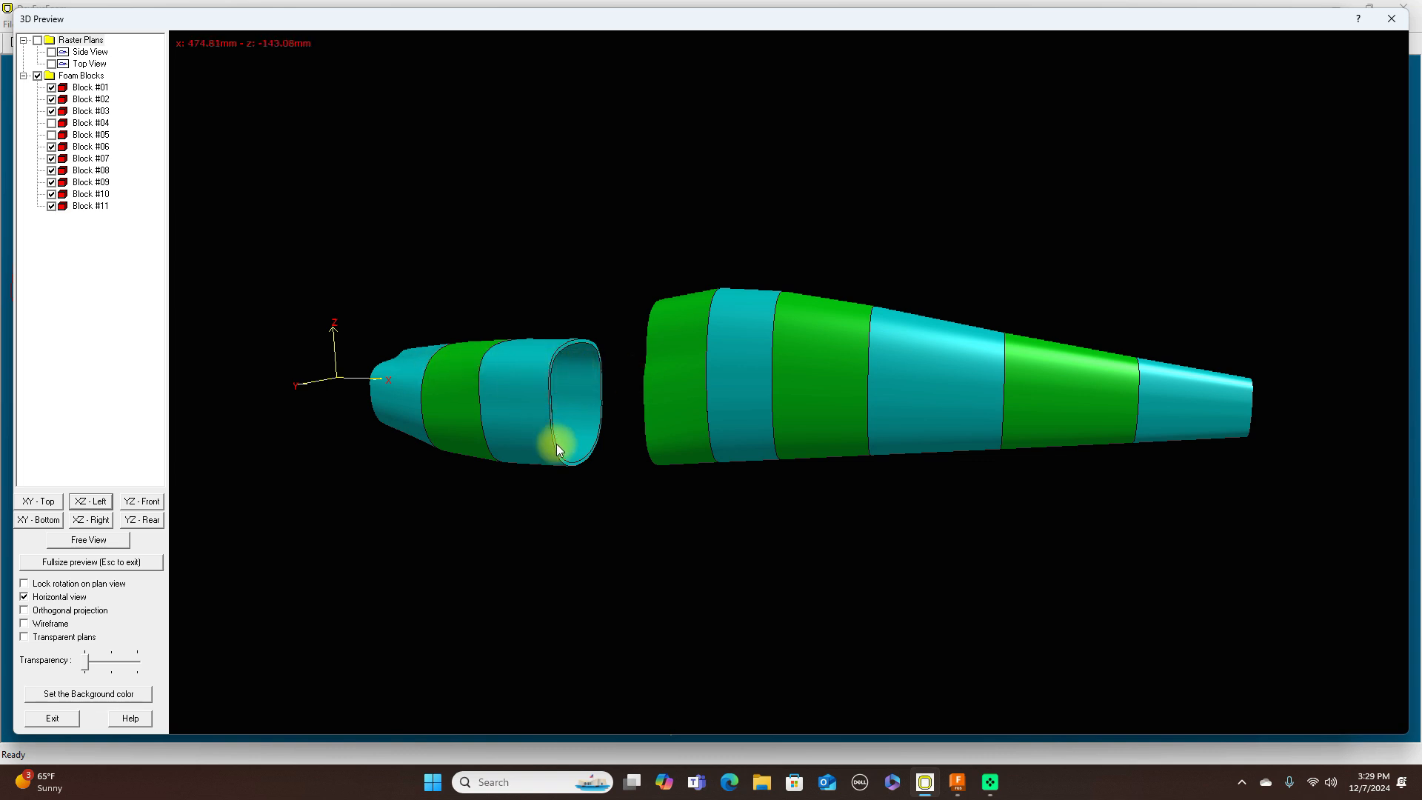
pyautogui.click(51, 134)
pyautogui.click(51, 122)
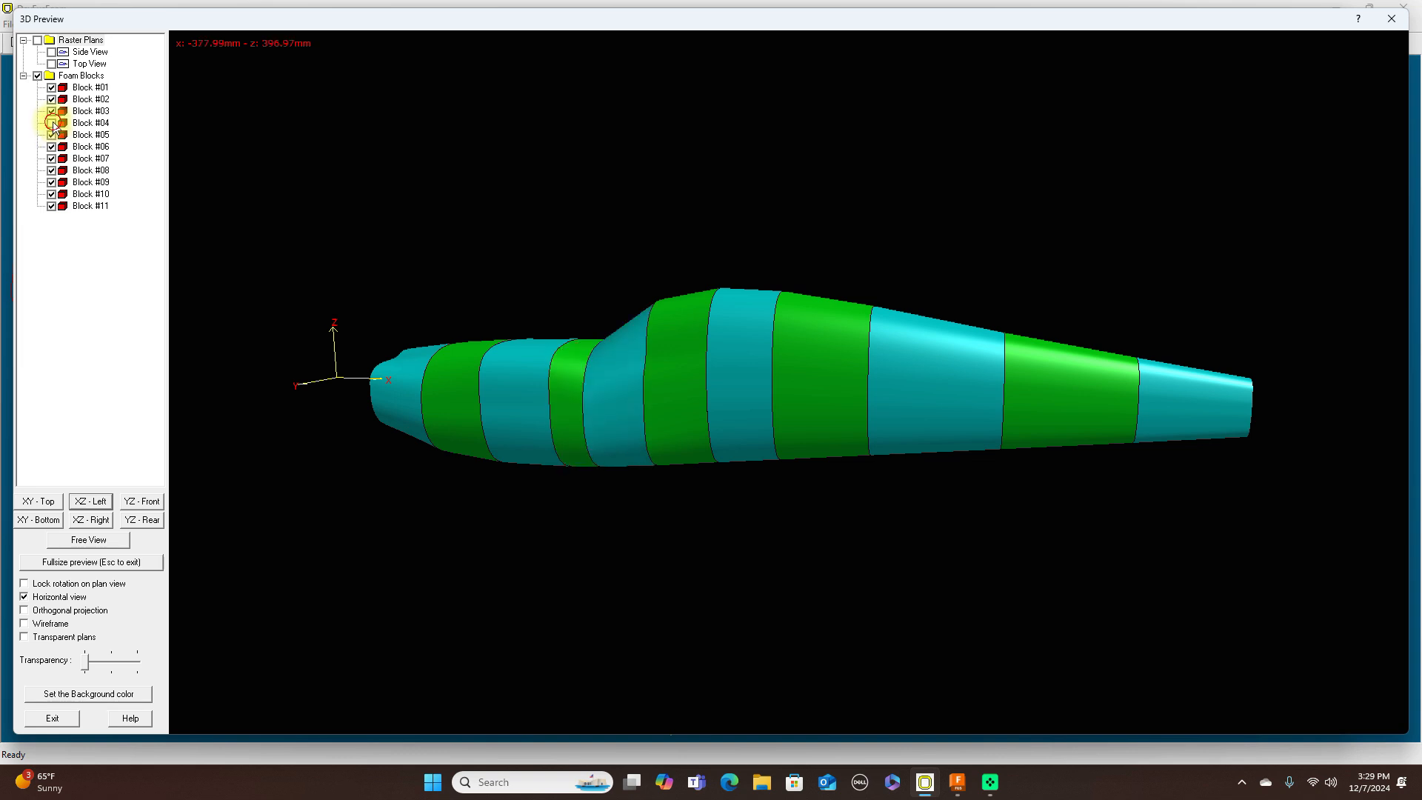
pyautogui.moveTo(465, 232); pyautogui.dragTo(557, 458)
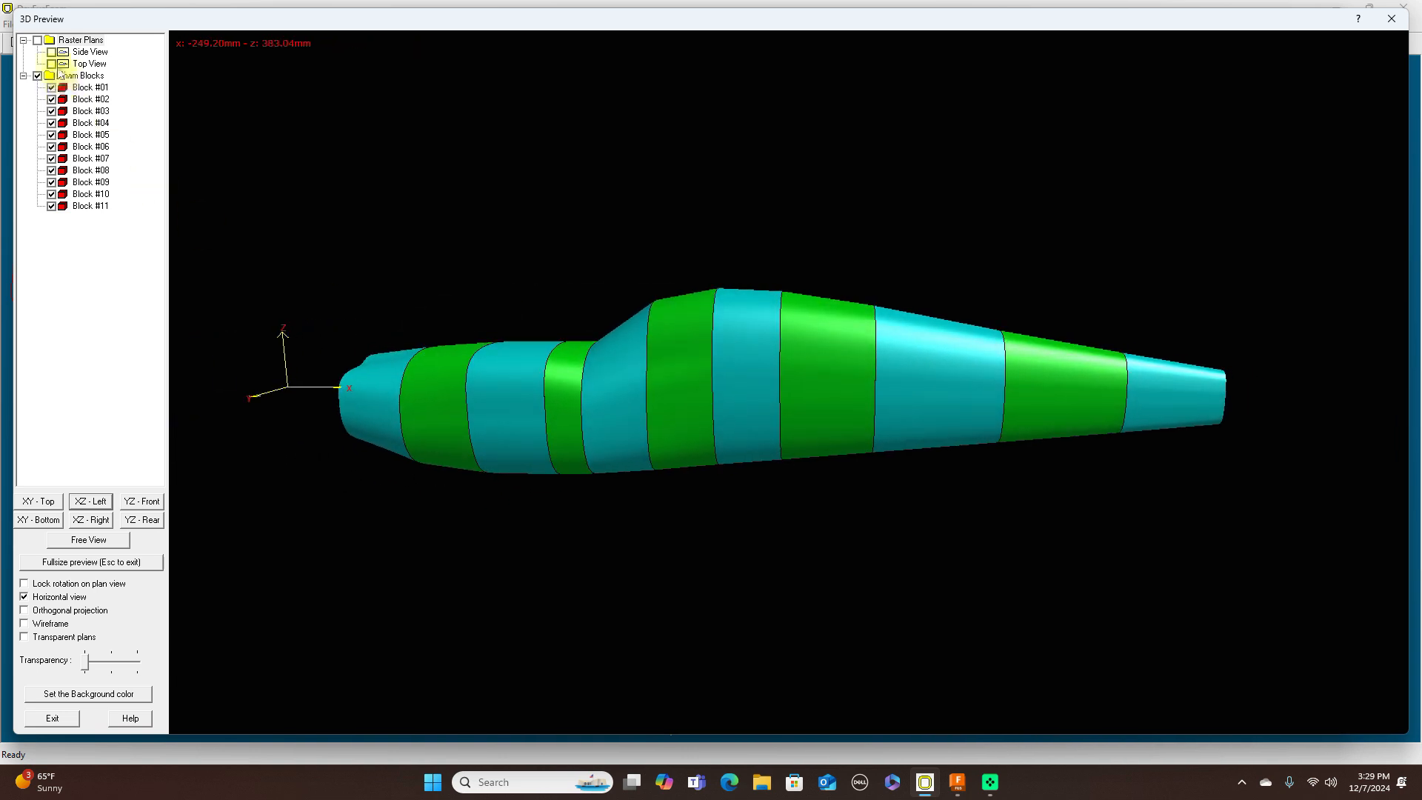
# Step: Show the side and top raster plans with the foam blocks, compare the fuselage shape against them, and close the 3D preview
pyautogui.click(38, 40)
pyautogui.moveTo(847, 473); pyautogui.dragTo(740, 552)
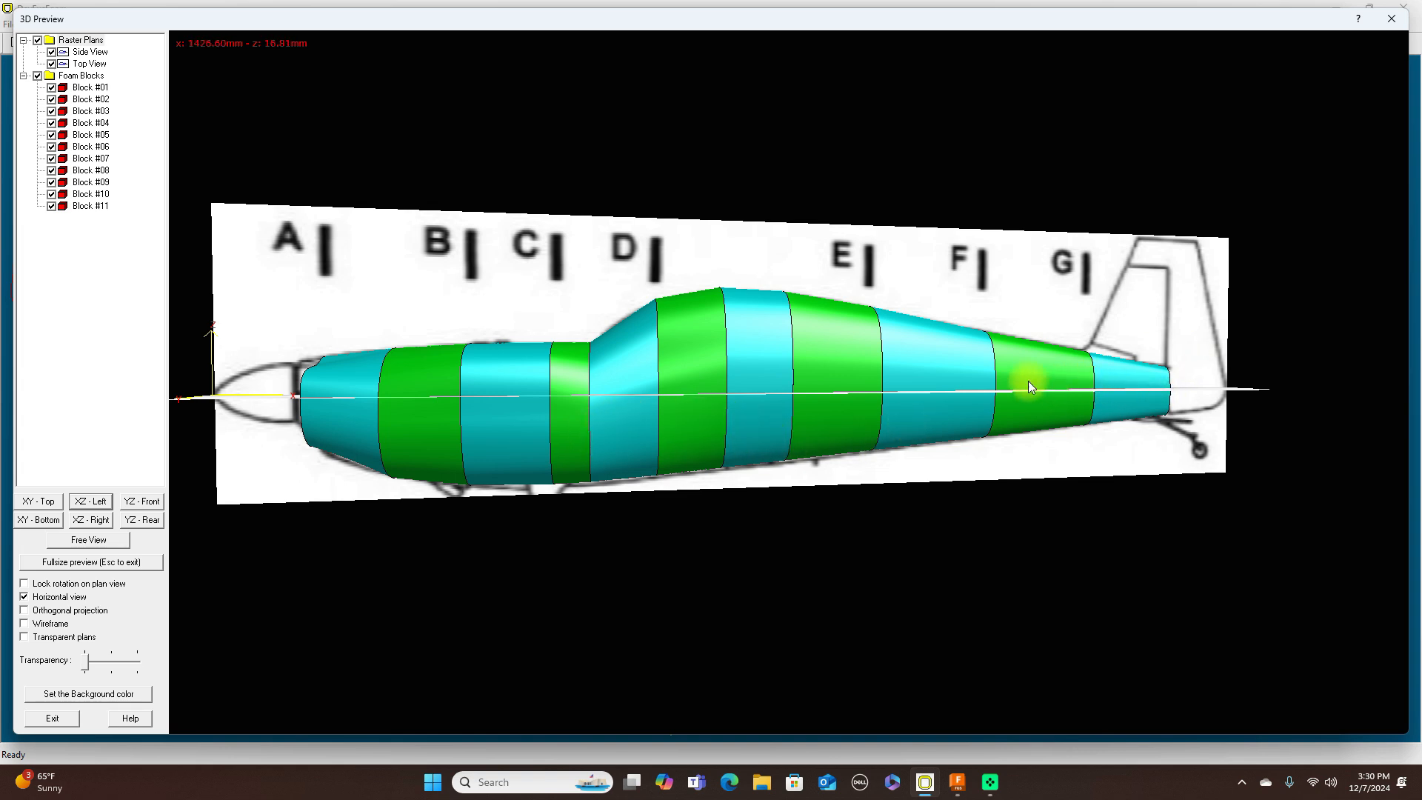
pyautogui.moveTo(708, 464); pyautogui.dragTo(300, 428)
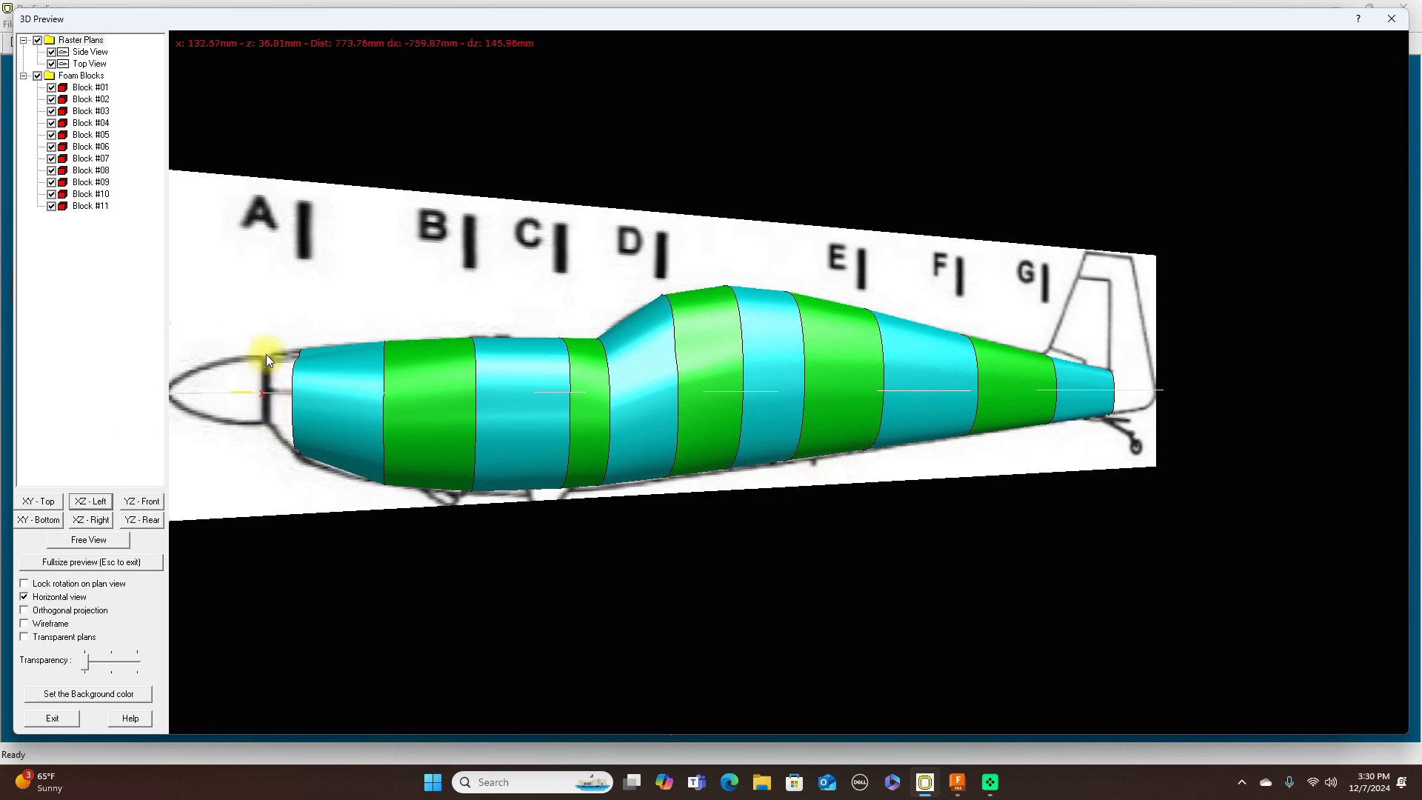
pyautogui.moveTo(733, 492); pyautogui.dragTo(771, 491)
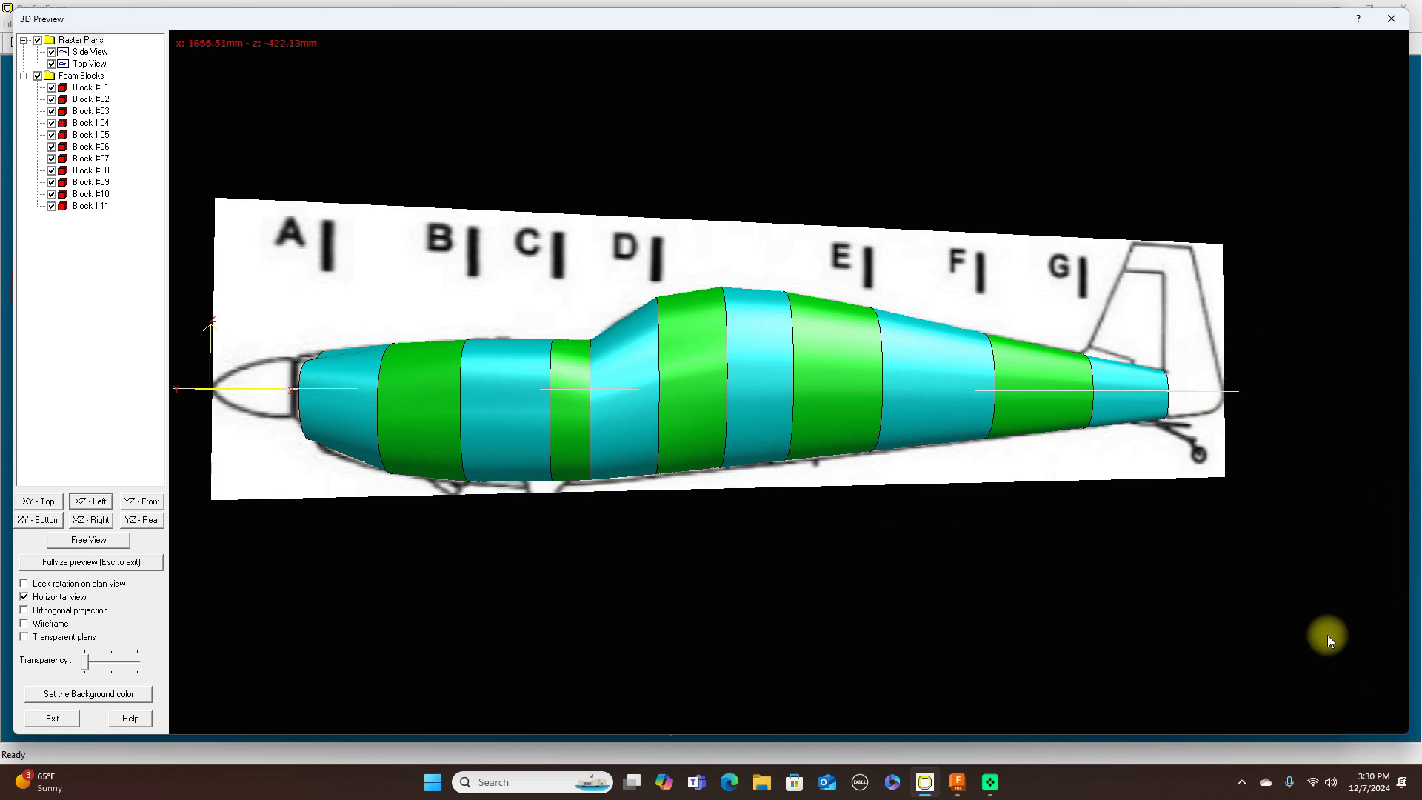
pyautogui.click(1391, 19)
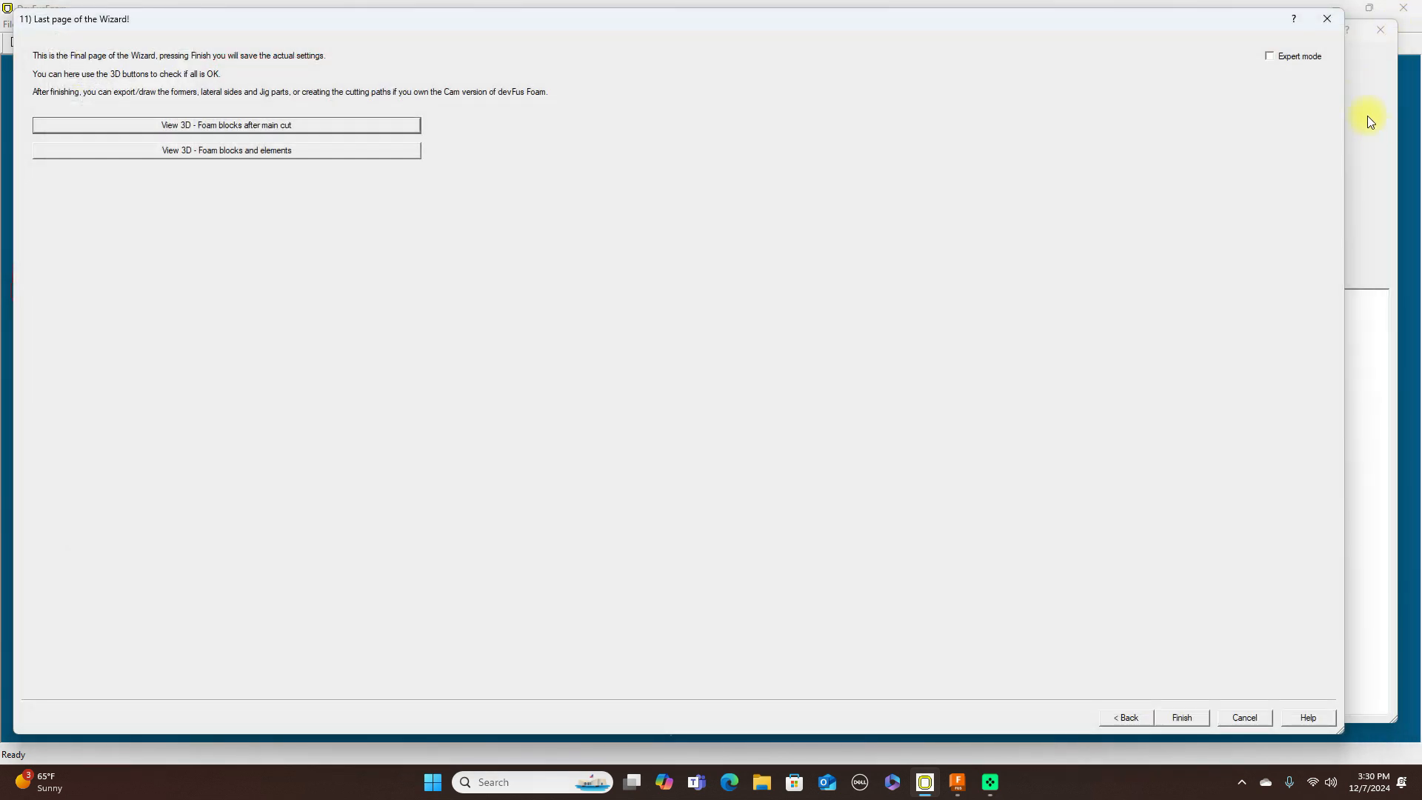
# Step: Exit the wizard saving the project data, and close the projects management window
pyautogui.click(1329, 24)
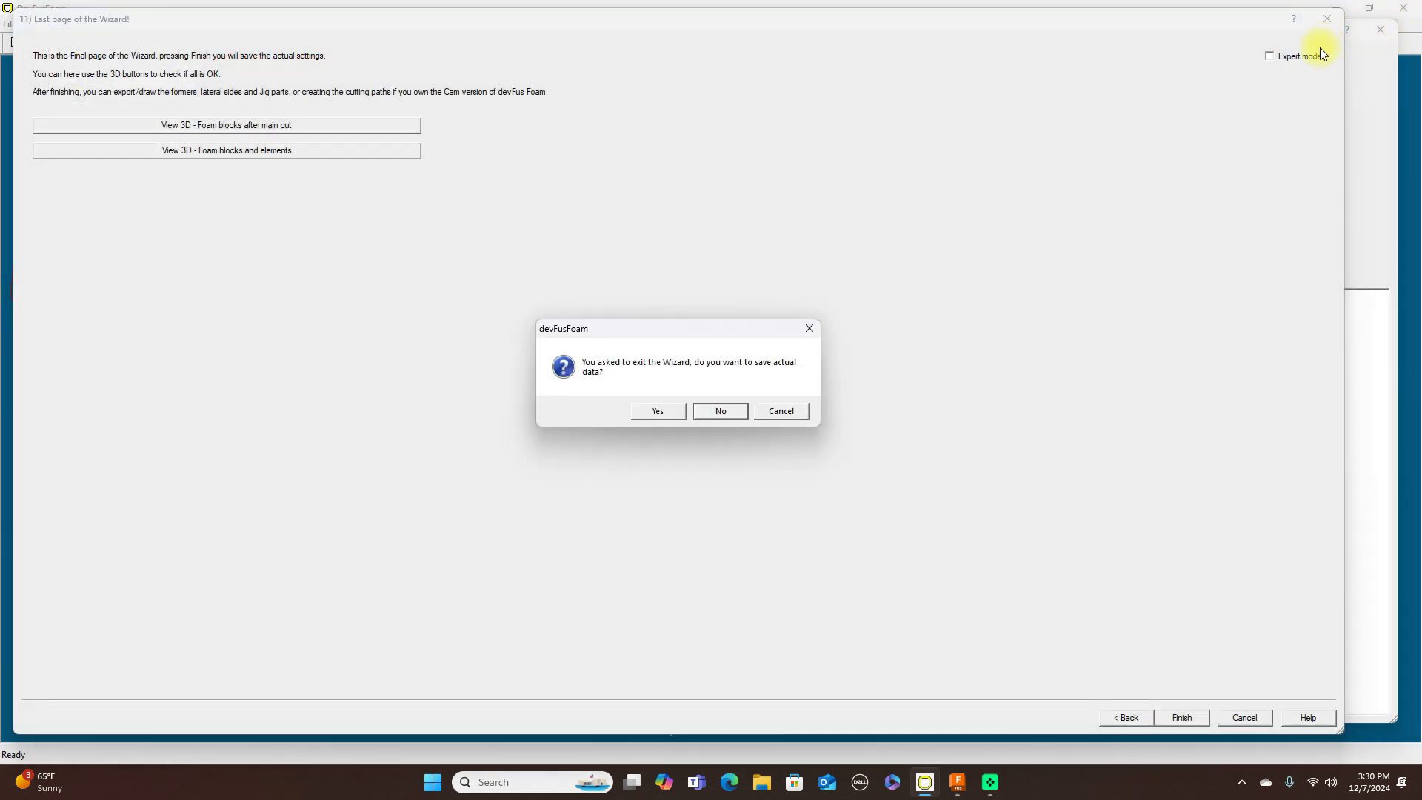
pyautogui.click(673, 412)
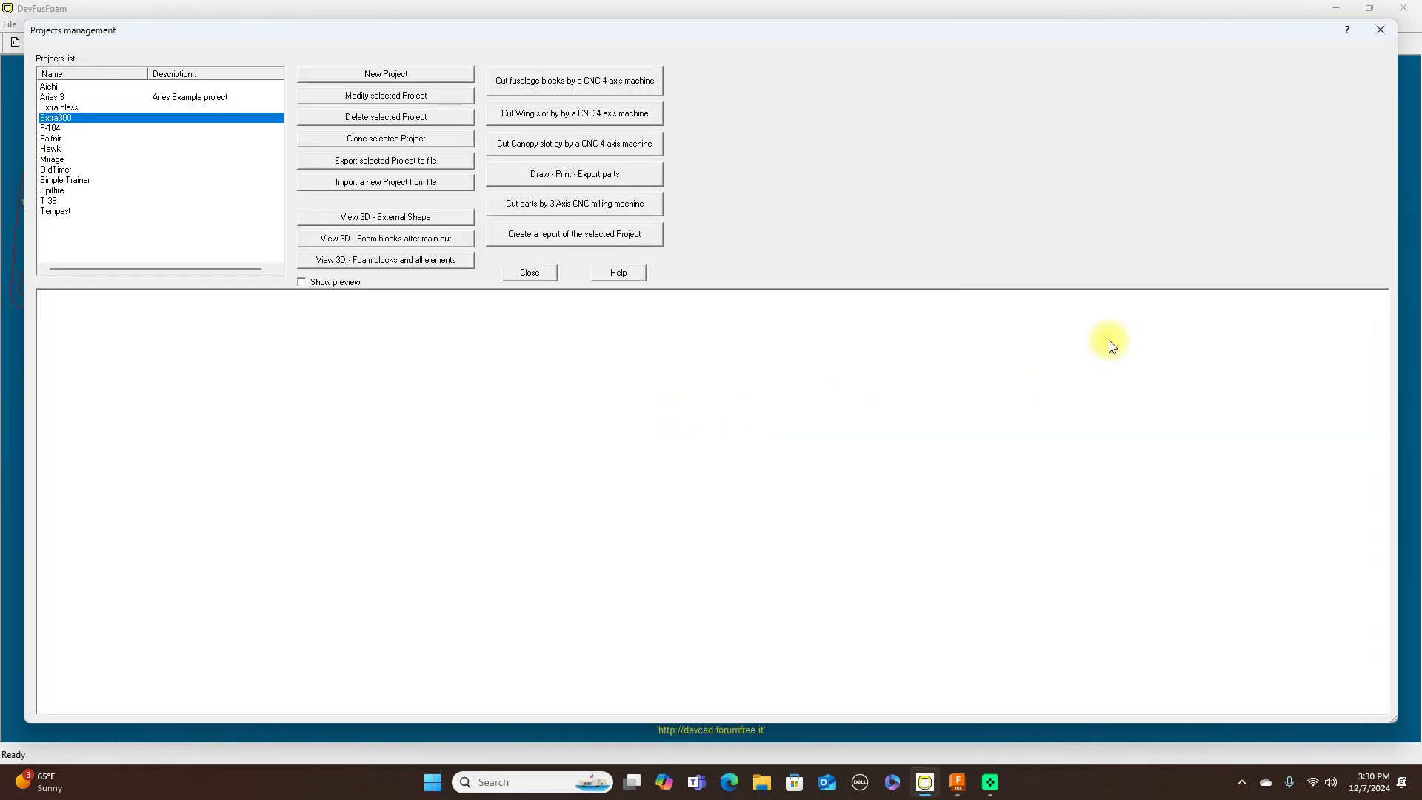
pyautogui.click(1380, 30)
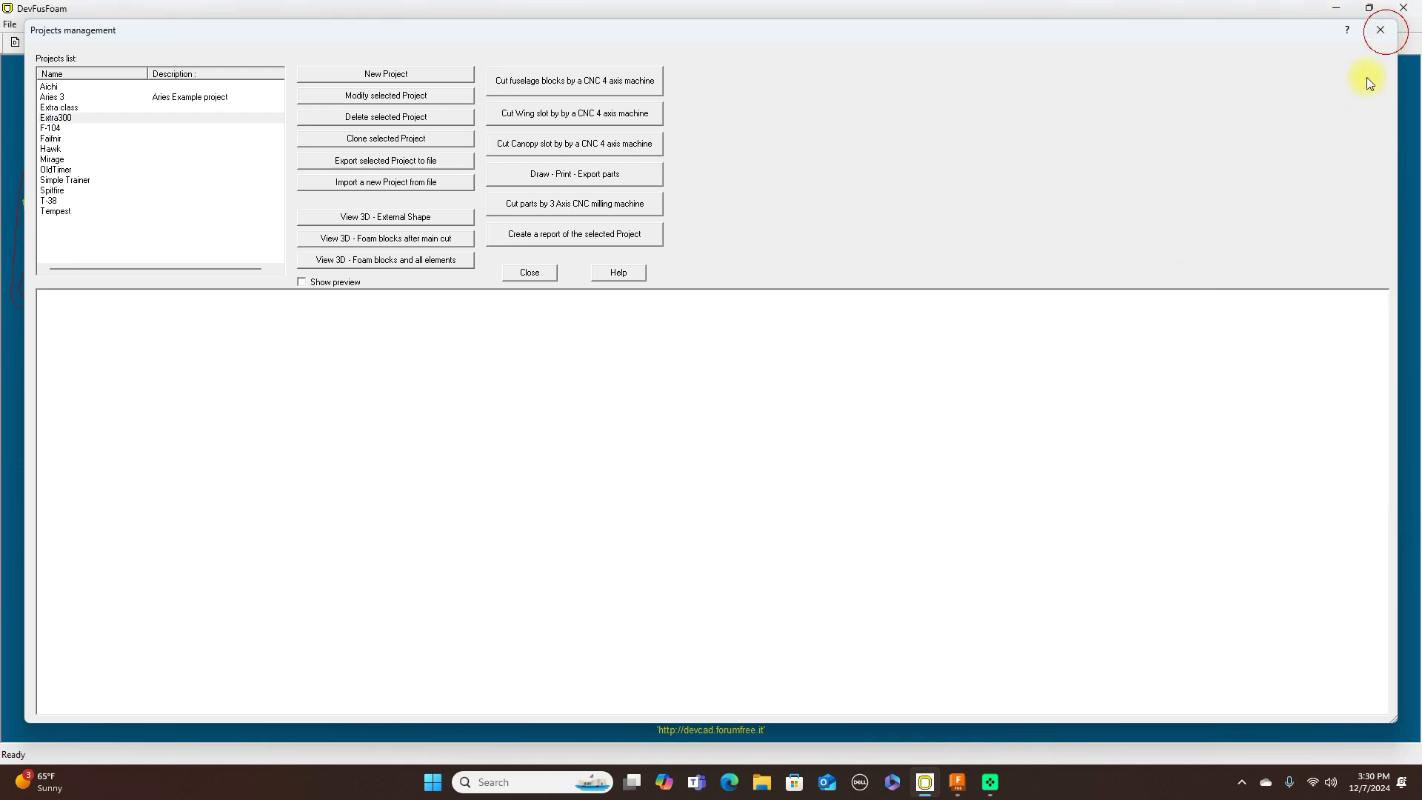